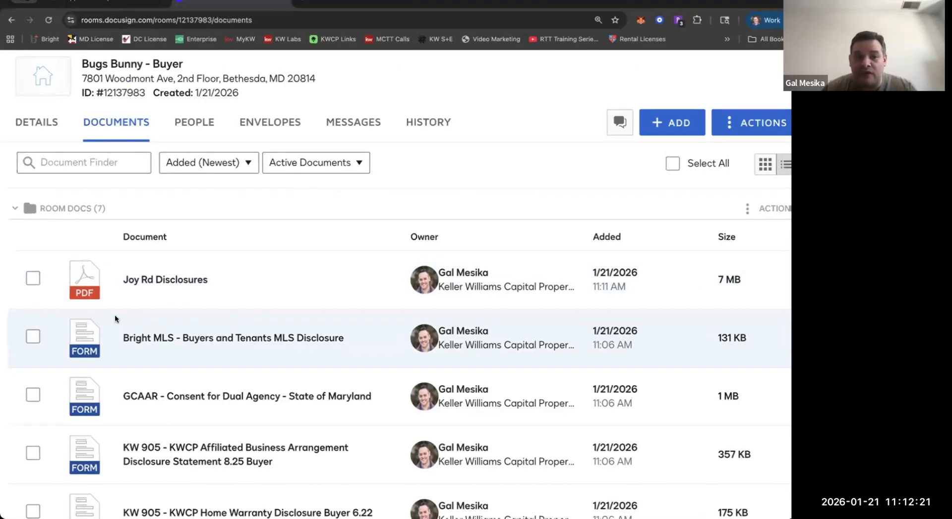
# Open the Joy Rd Disclosures PDF, look through its pages up to the 1031 Tax-Deferred Exchange Addendum, and close it.
pyautogui.click(172, 291)
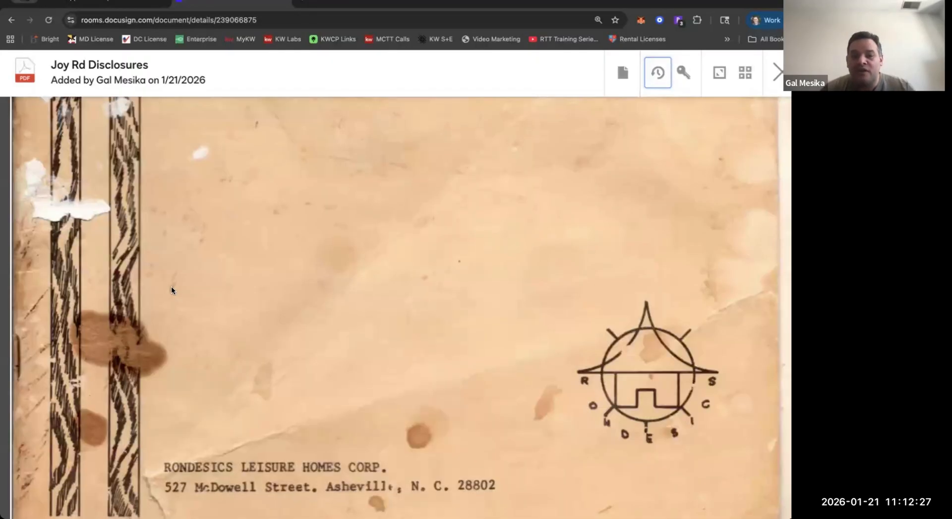
pyautogui.scroll(-10, 171, 291)
pyautogui.scroll(-10, 171, 290)
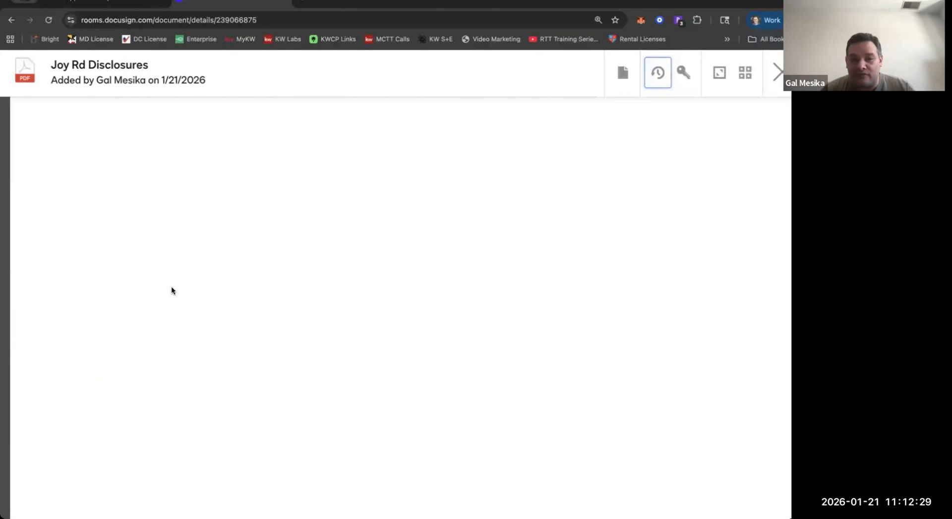
pyautogui.scroll(-10, 171, 290)
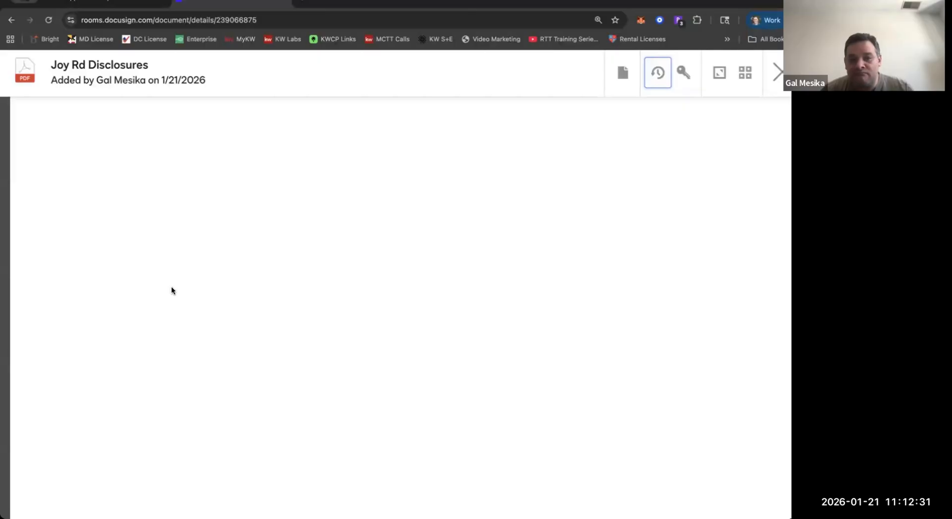
pyautogui.scroll(-10, 171, 287)
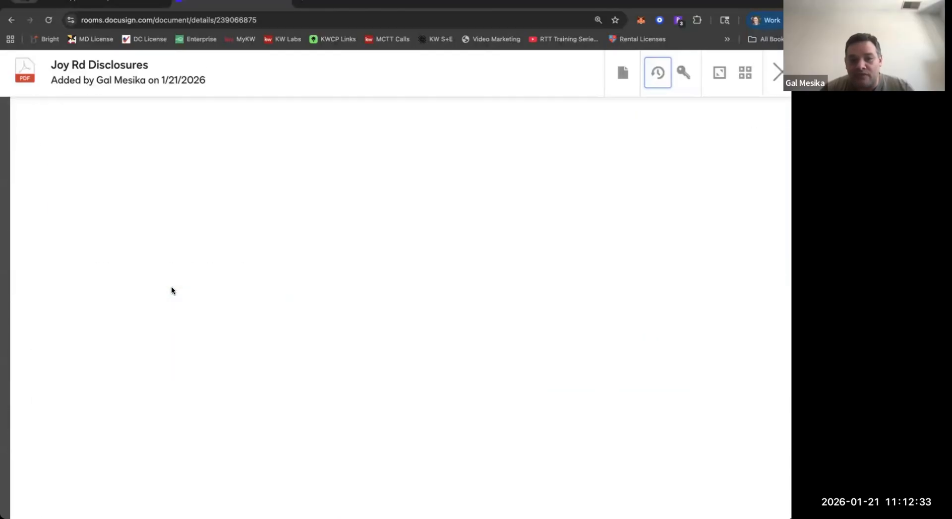
pyautogui.scroll(-15, 172, 290)
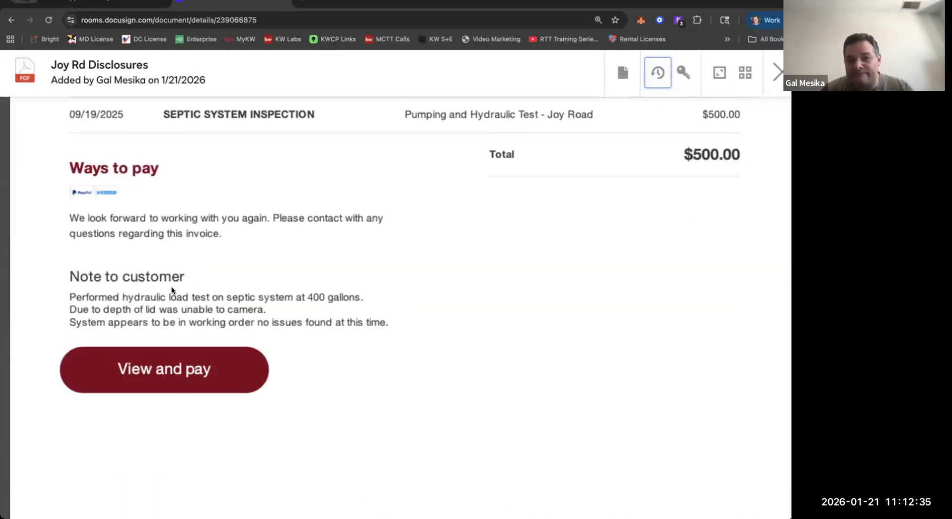
pyautogui.scroll(-15, 172, 289)
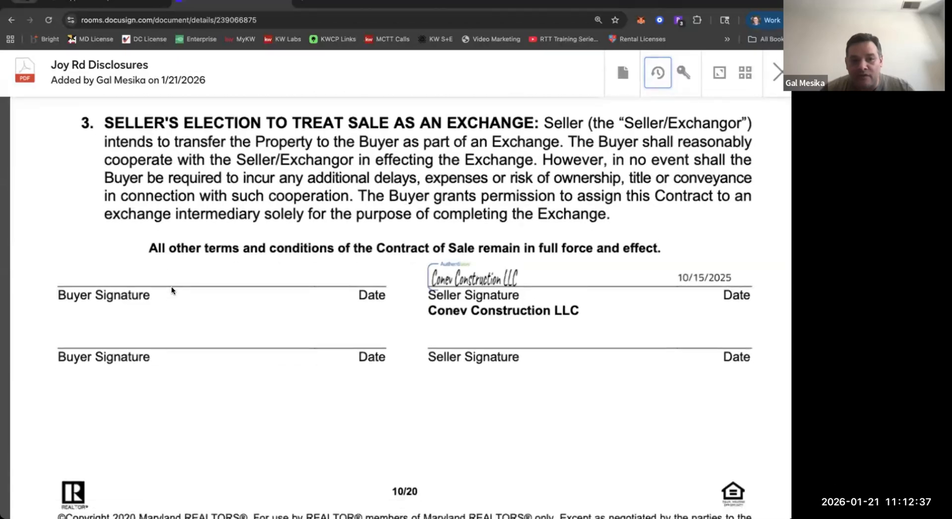
pyautogui.scroll(1, 172, 287)
pyautogui.scroll(-10, 172, 291)
pyautogui.scroll(2, 201, 308)
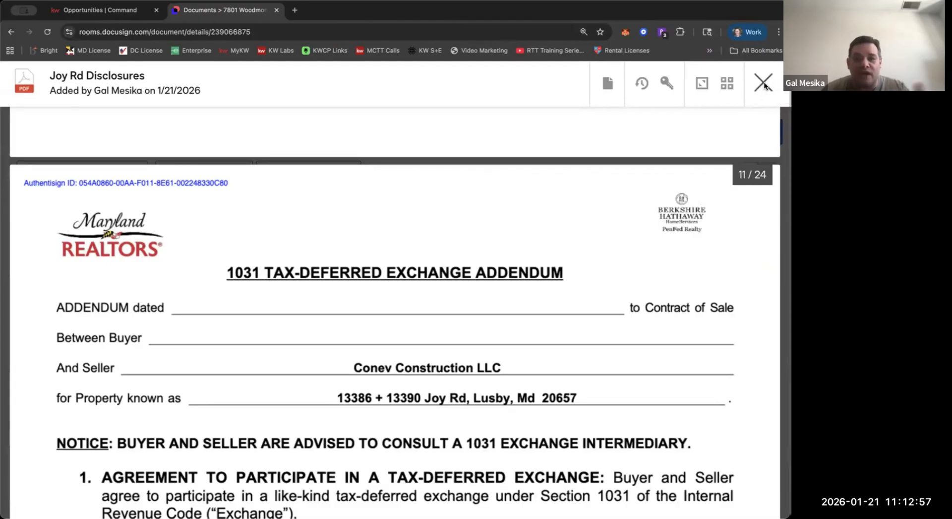
pyautogui.click(764, 83)
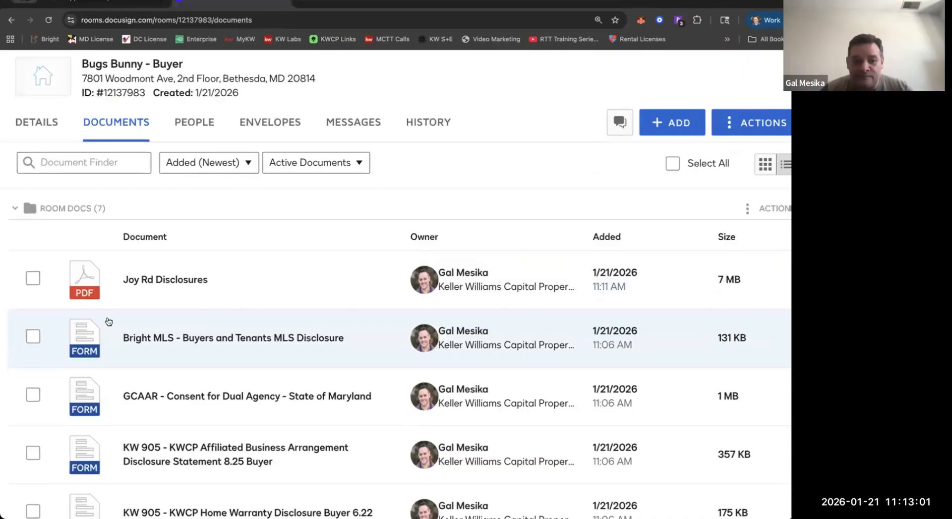
pyautogui.scroll(-1, 47, 387)
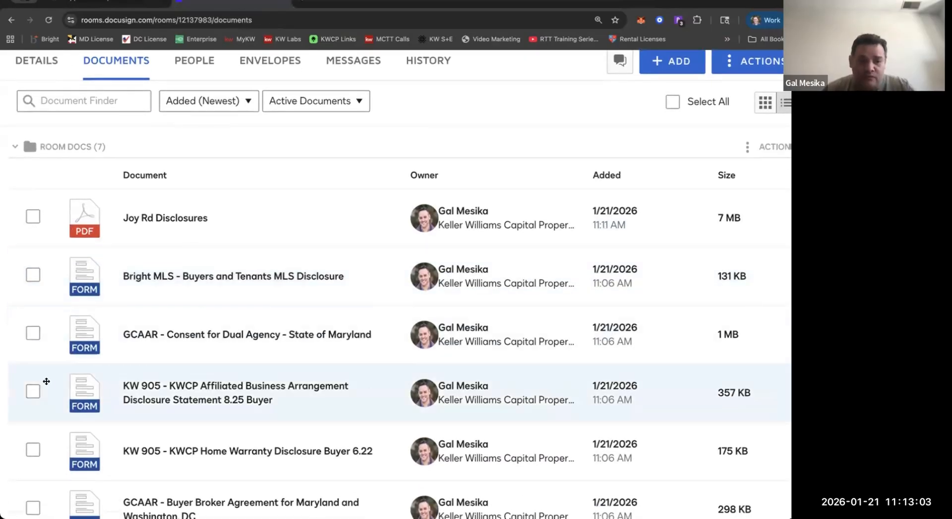
pyautogui.scroll(-2, 46, 385)
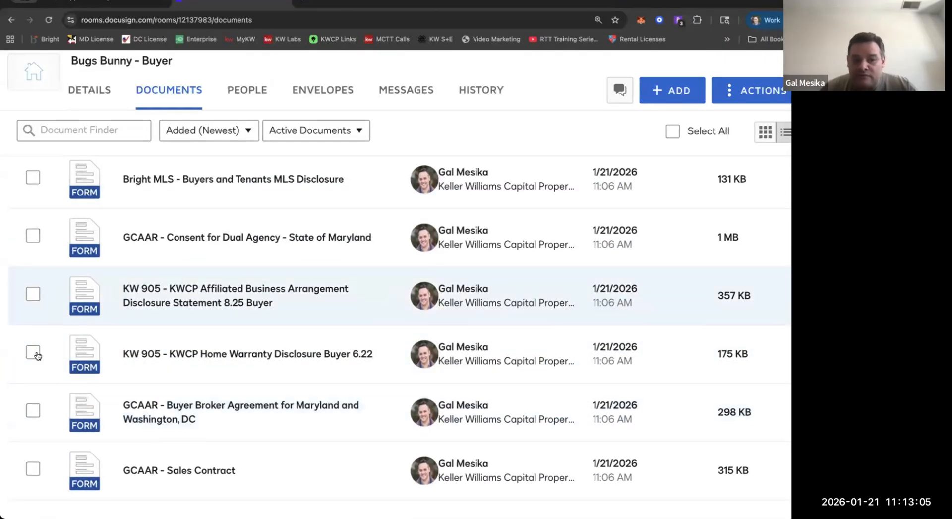
pyautogui.click(31, 412)
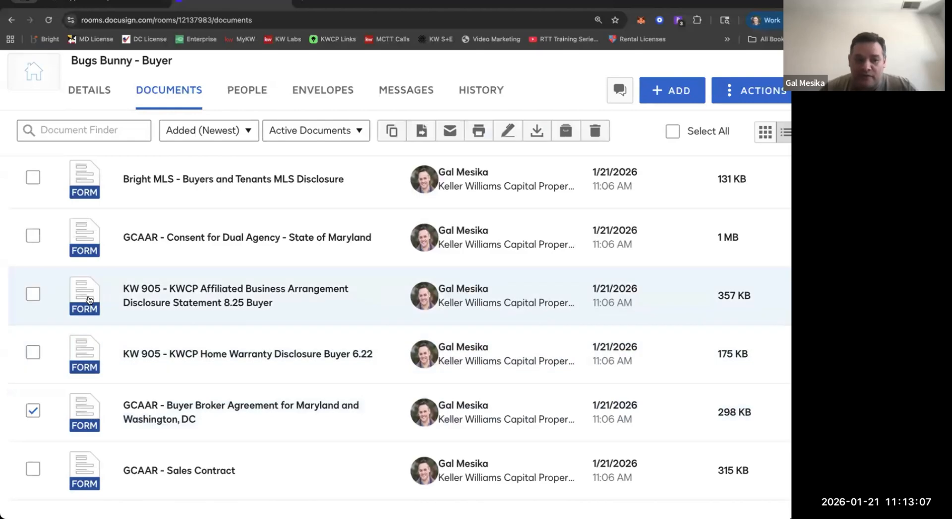
pyautogui.scroll(3, 38, 286)
pyautogui.click(36, 282)
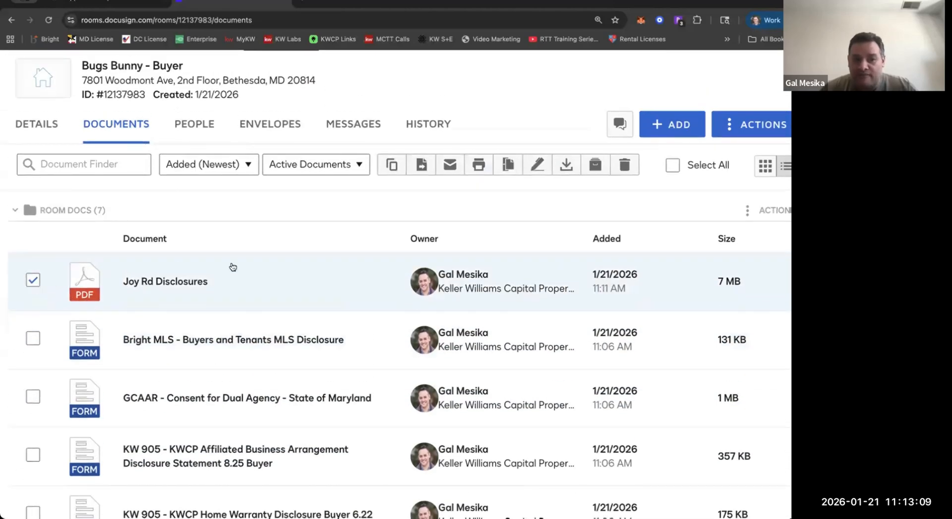
pyautogui.click(33, 286)
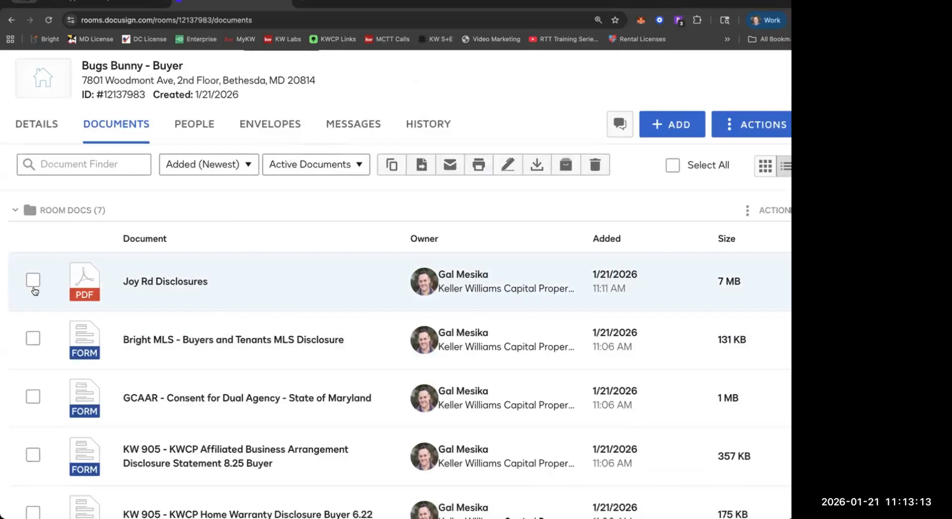
# Check the available sources for adding documents to the room, including the computer.
pyautogui.scroll(-1, 45, 278)
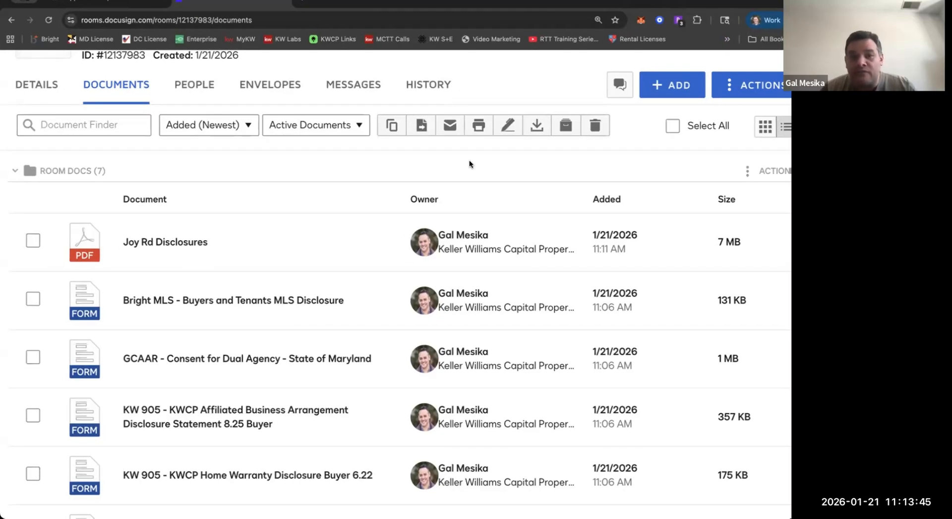
pyautogui.click(665, 95)
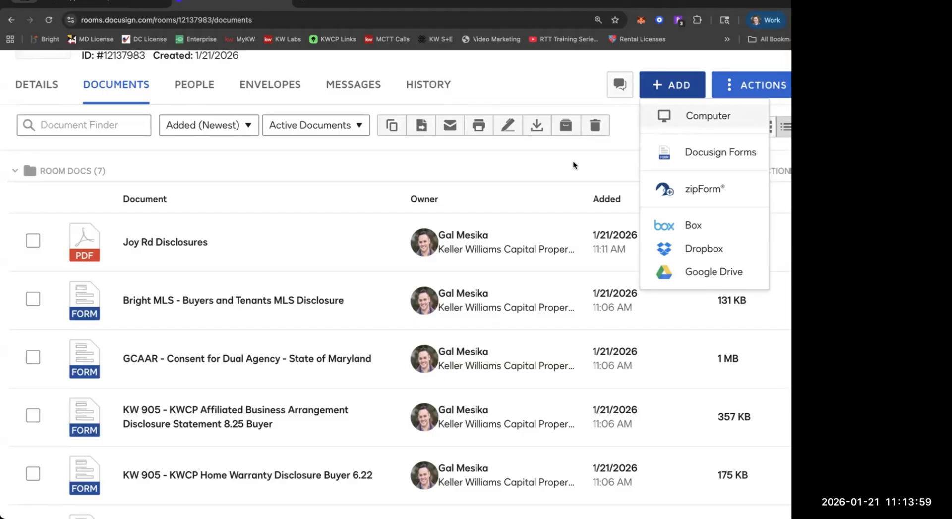
pyautogui.click(689, 127)
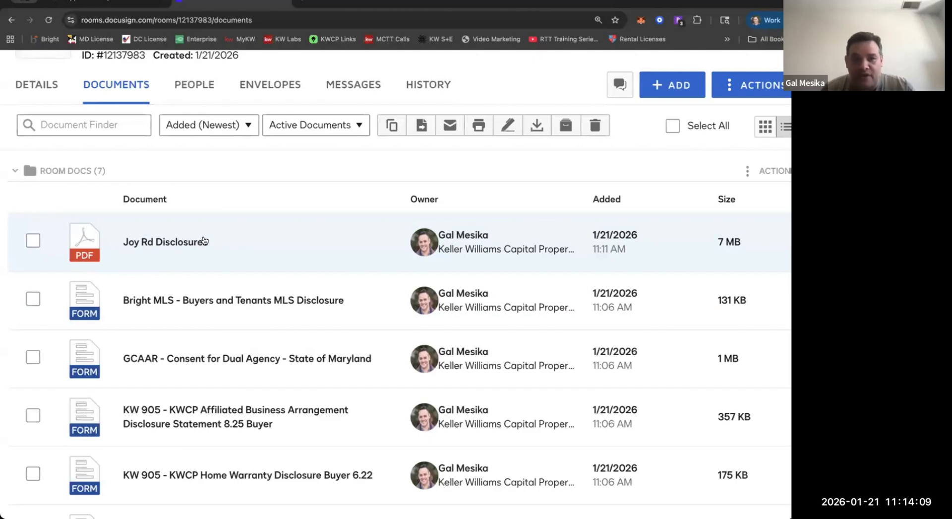
pyautogui.scroll(-1, 92, 217)
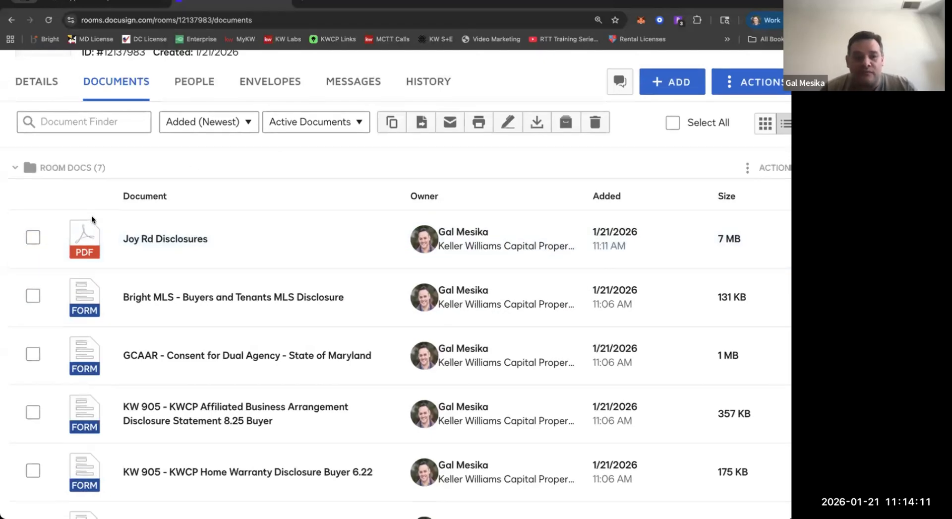
pyautogui.scroll(-3, 92, 215)
pyautogui.click(32, 426)
pyautogui.scroll(3, 30, 427)
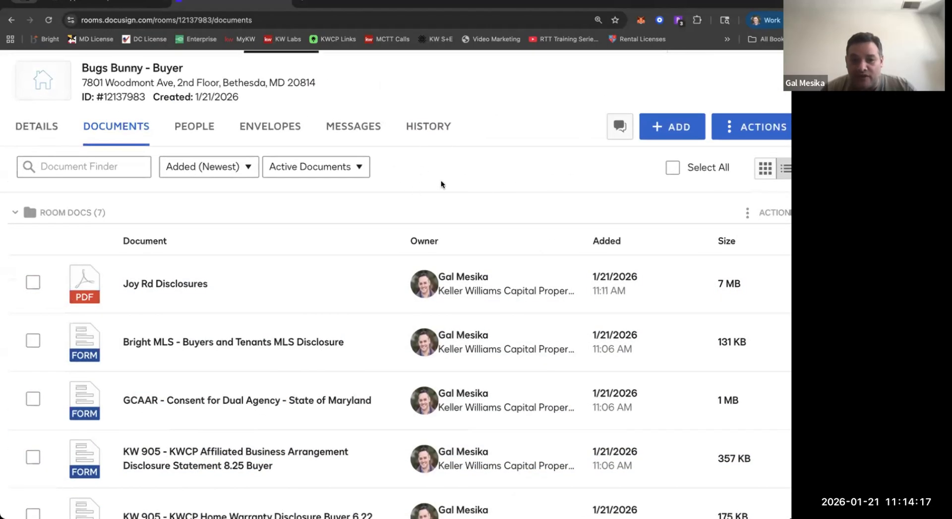
pyautogui.click(32, 284)
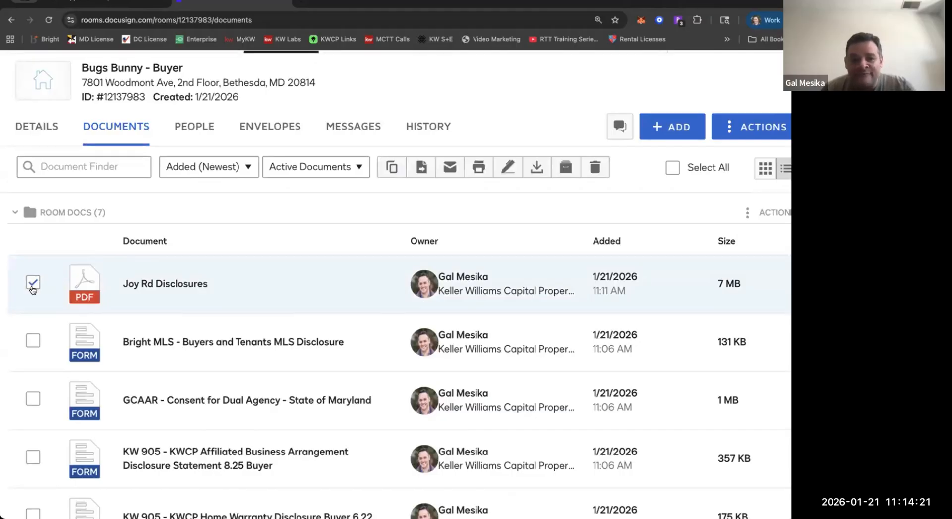
pyautogui.scroll(-2, 33, 288)
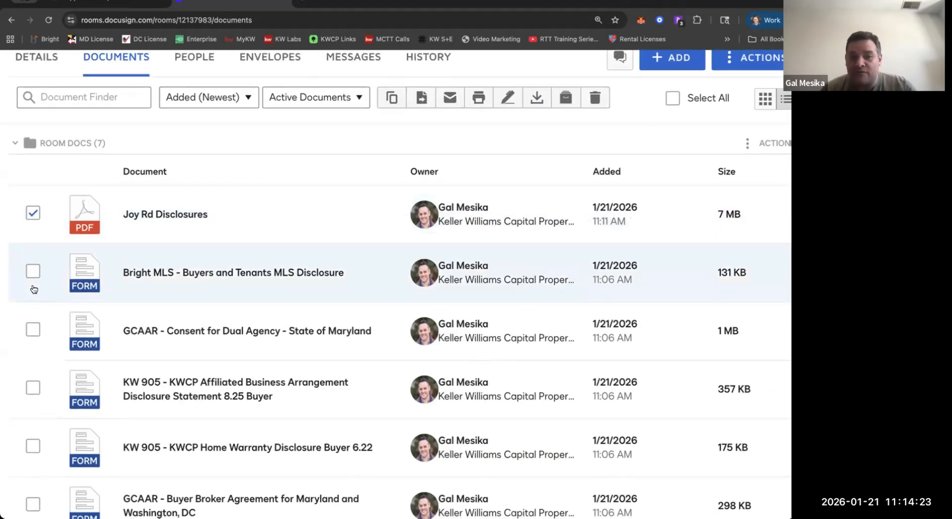
pyautogui.click(33, 271)
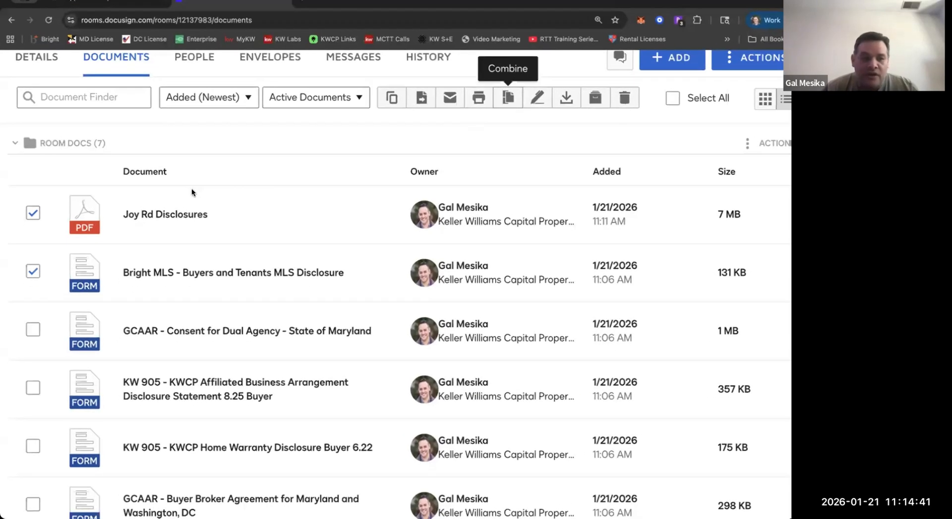
pyautogui.click(33, 213)
pyautogui.click(33, 272)
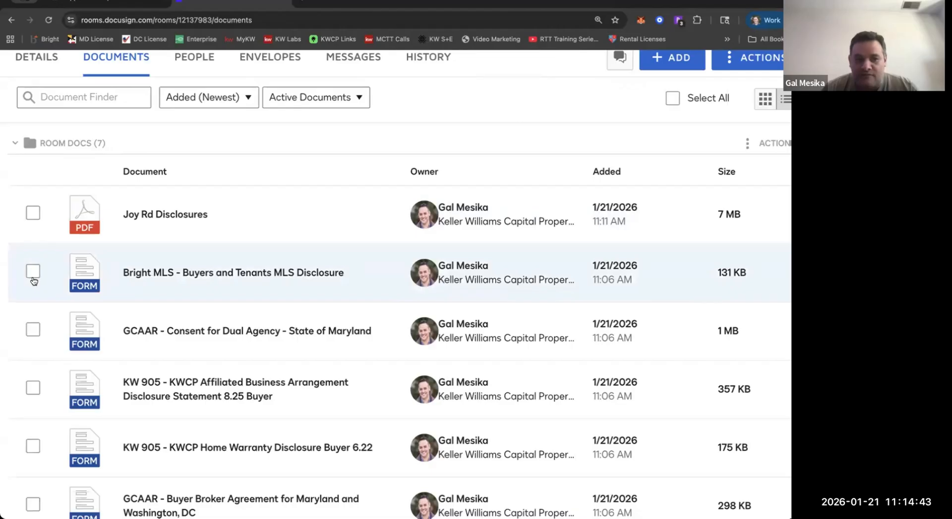
# Select Joy Rd Disclosures and GCAAR - Consent for Dual Agency, start an envelope from them, and dismiss the recipient role selection.
pyautogui.click(32, 213)
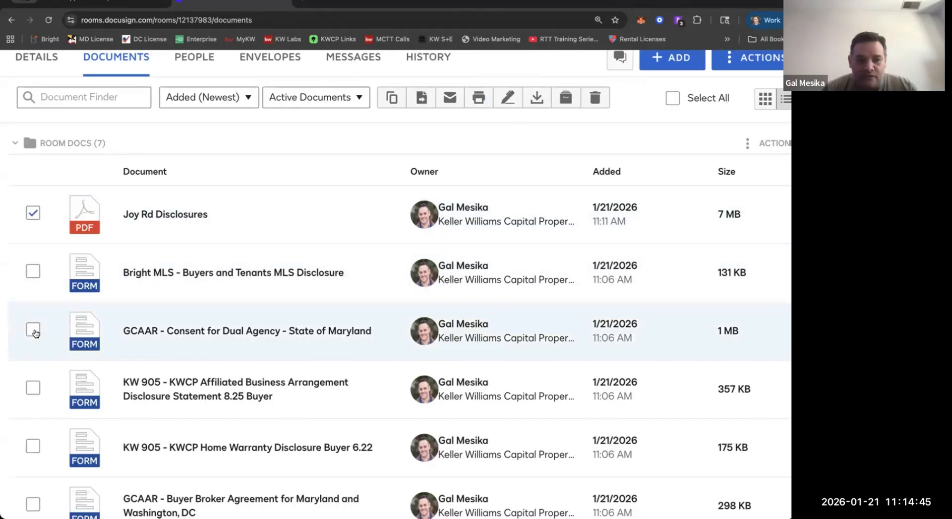
pyautogui.click(33, 329)
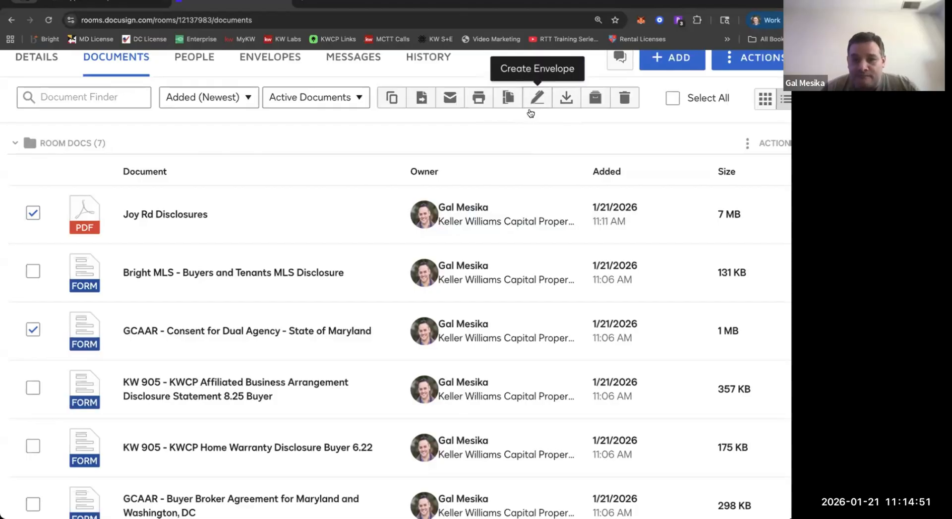
pyautogui.scroll(2, 530, 113)
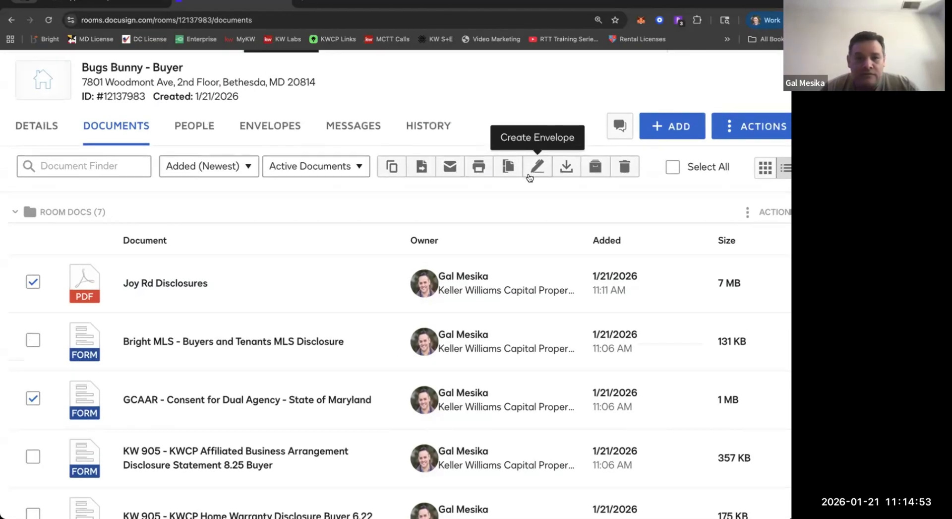
pyautogui.click(529, 176)
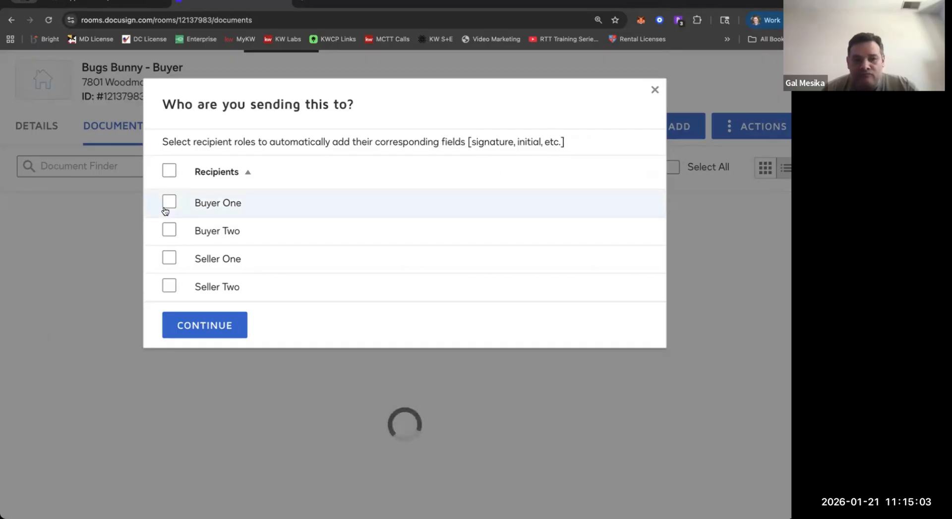
pyautogui.click(655, 90)
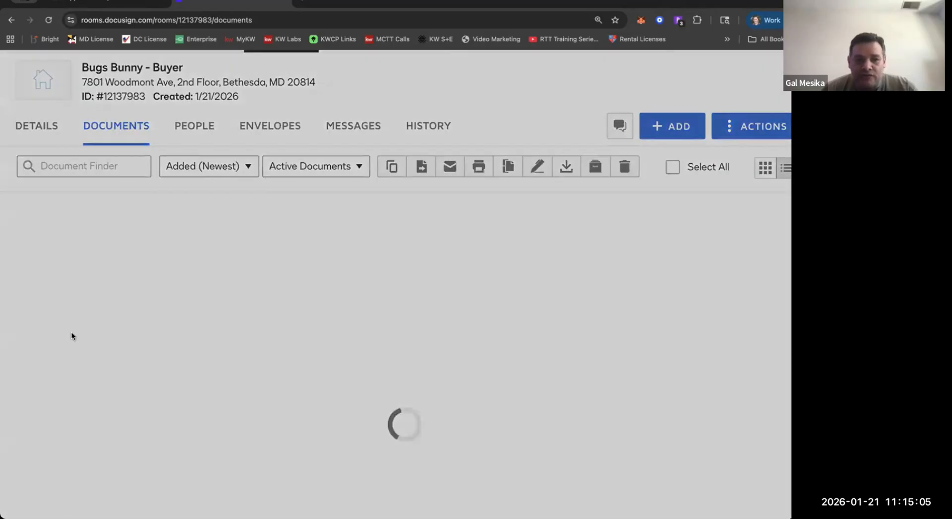
pyautogui.click(320, 208)
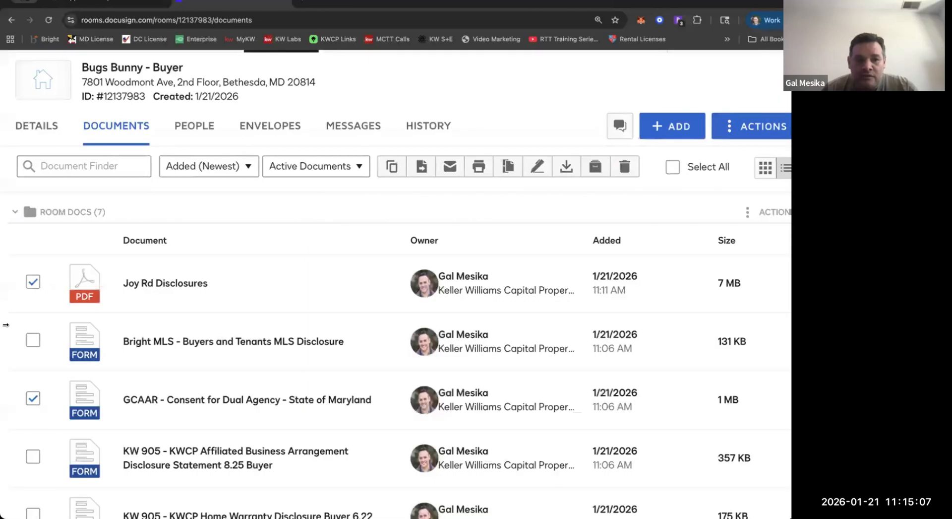
# Swap the dual agency consent for the GCAAR Buyer Broker Agreement alongside Joy Rd Disclosures and create an envelope from the selection.
pyautogui.scroll(-5, 31, 399)
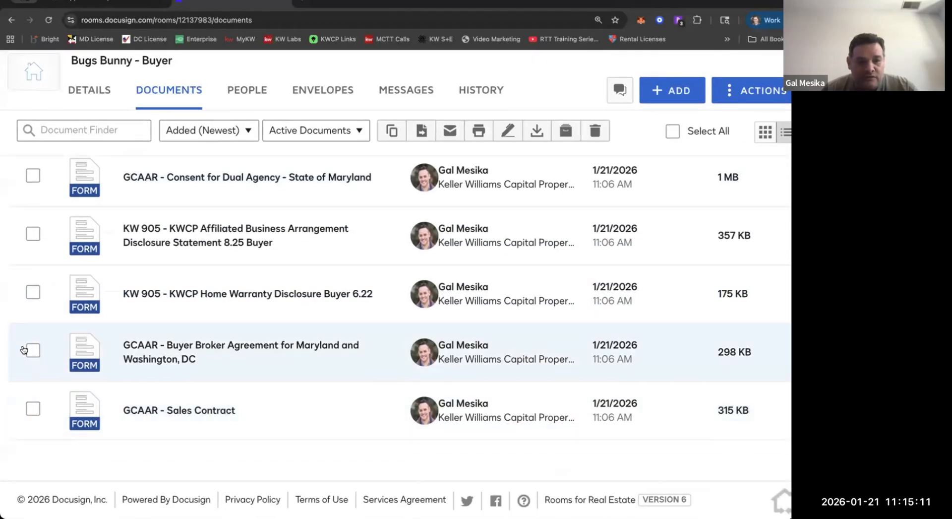
pyautogui.click(30, 354)
pyautogui.scroll(5, 266, 256)
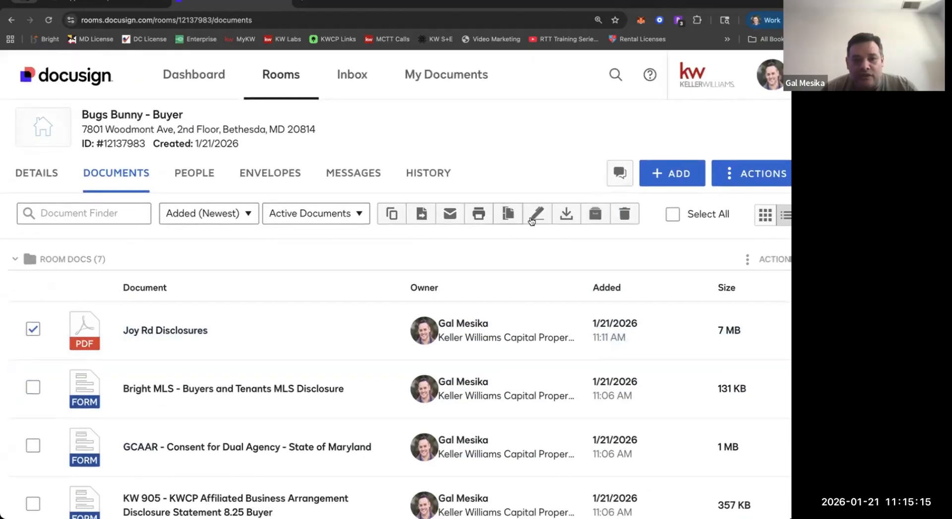
pyautogui.click(531, 222)
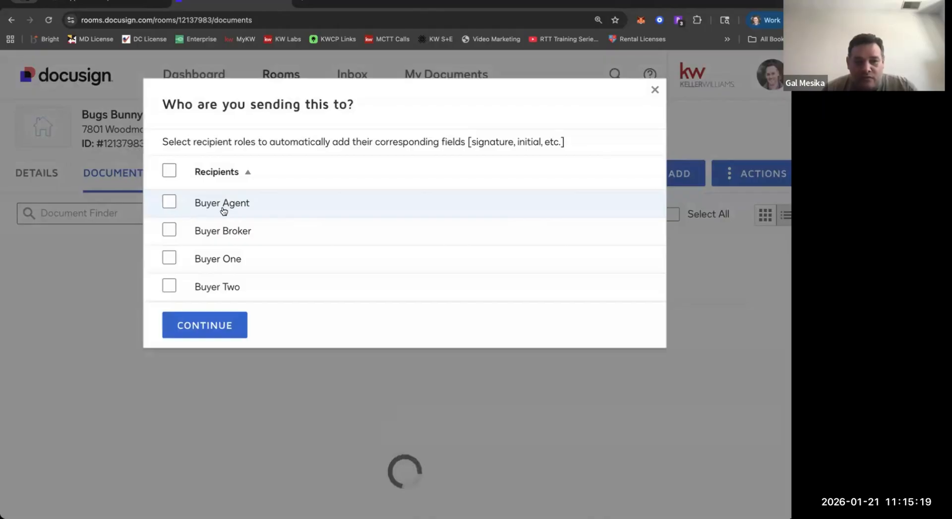
# Choose Buyer Agent, Buyer Broker and Buyer One as the envelope's recipient roles and continue to its preparation.
pyautogui.click(166, 215)
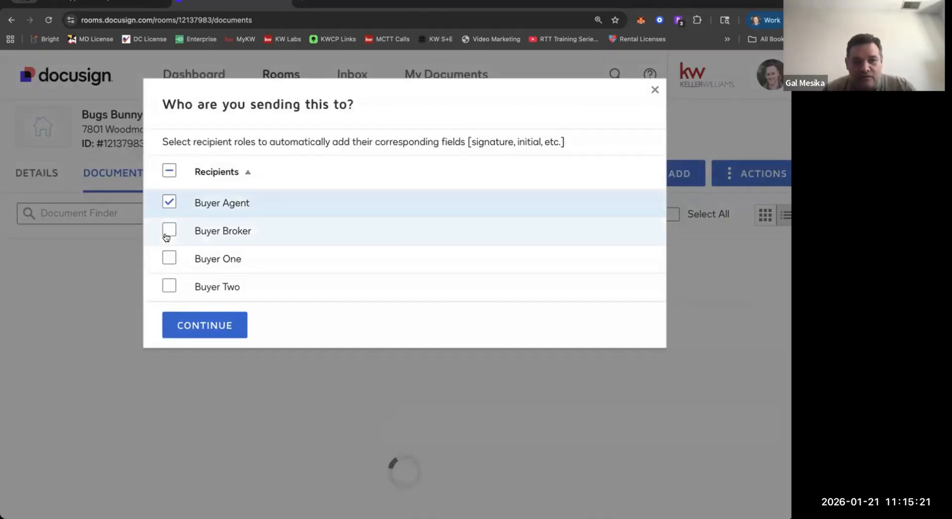
pyautogui.click(166, 233)
pyautogui.click(166, 261)
pyautogui.click(213, 328)
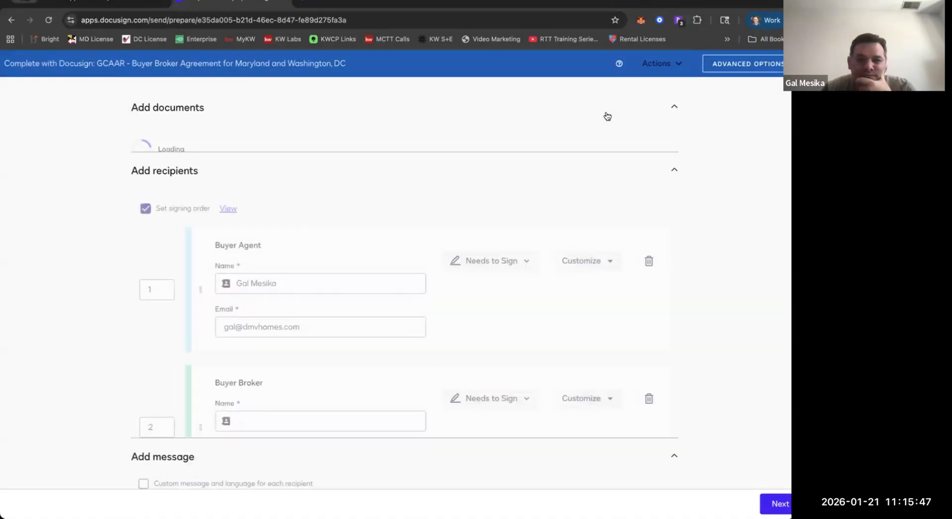
# Remove the Buyer Broker recipient from the envelope and confirm the removal.
pyautogui.scroll(-5, 279, 260)
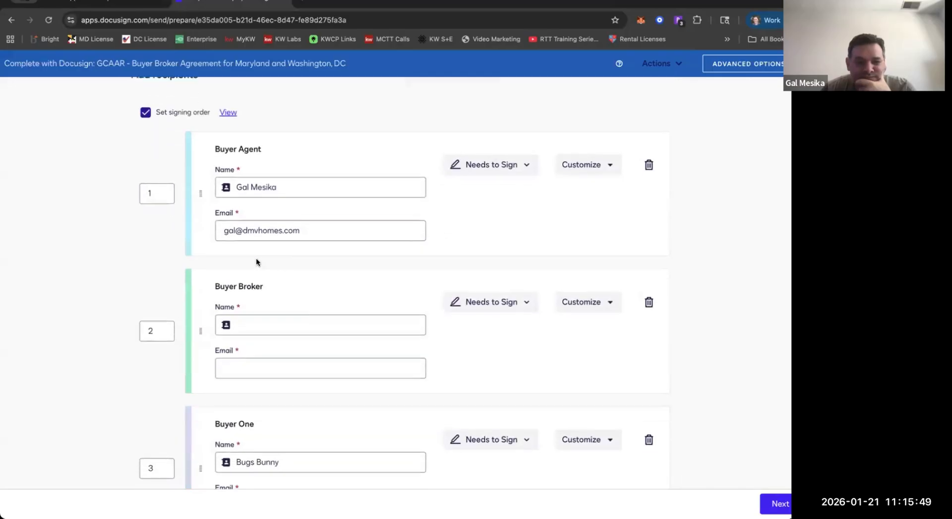
pyautogui.click(646, 303)
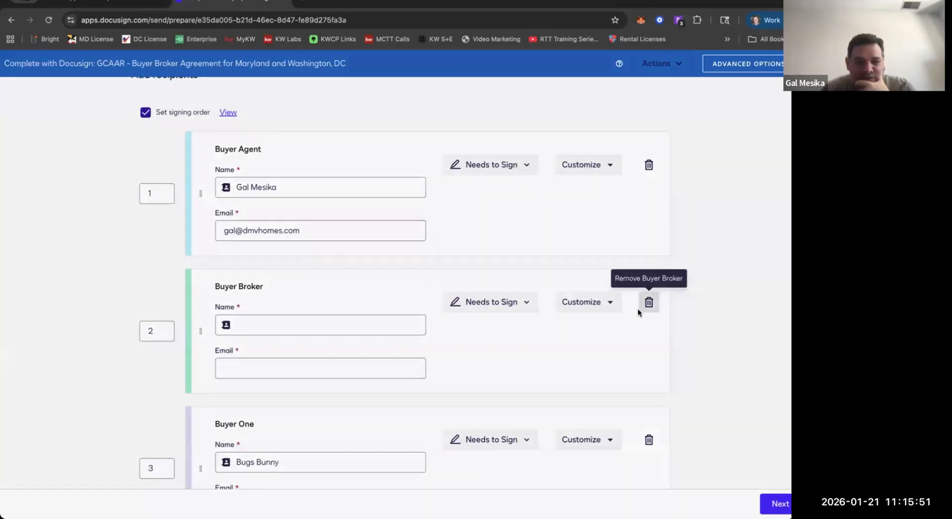
pyautogui.click(492, 196)
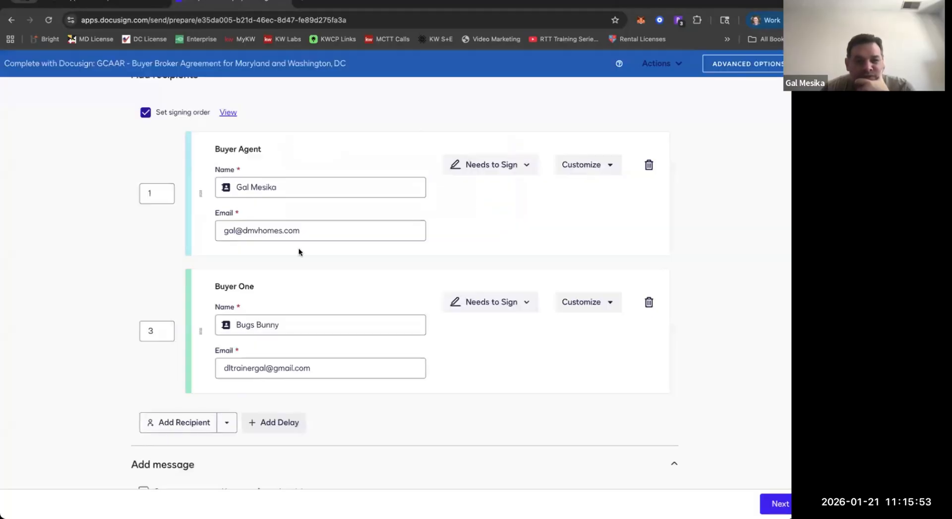
# Add another recipient to the envelope and fill it with the Buyer 2 contact from Room Contacts.
pyautogui.click(174, 424)
pyautogui.scroll(-1, 237, 372)
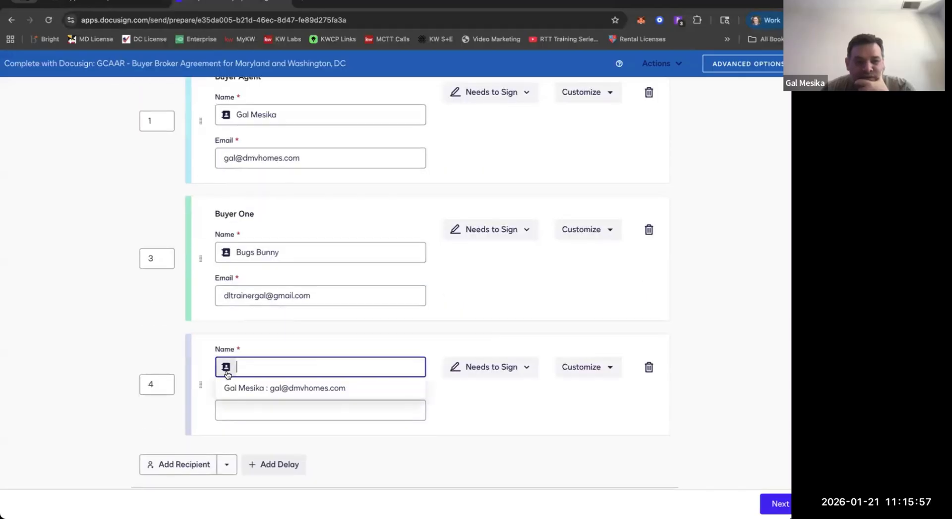
pyautogui.click(226, 370)
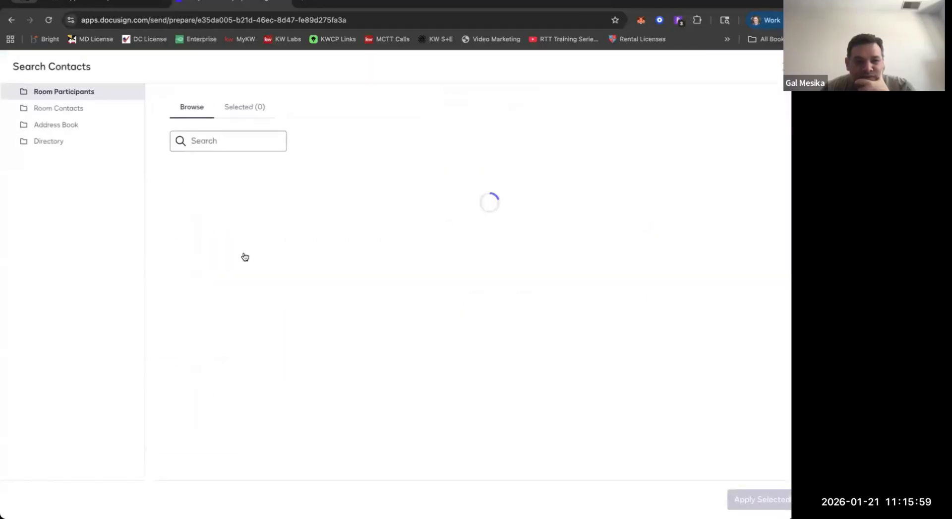
pyautogui.click(74, 110)
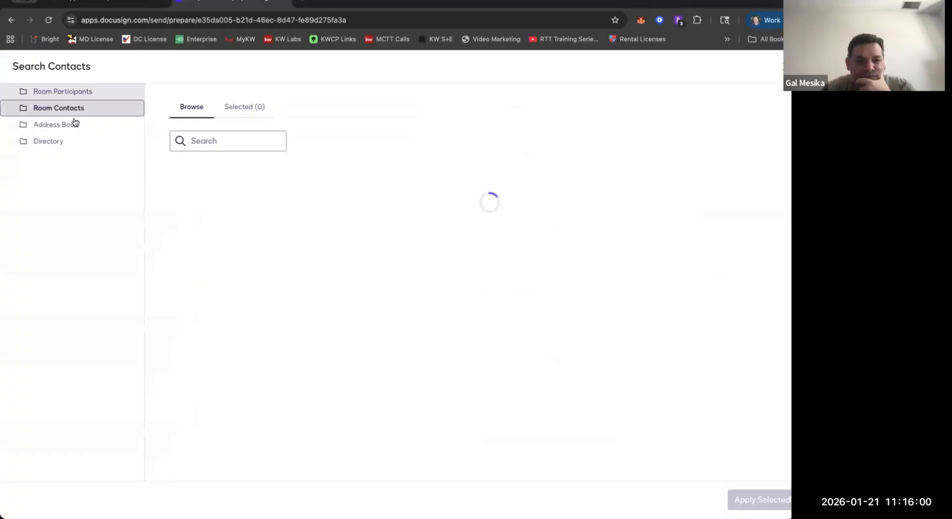
pyautogui.click(182, 245)
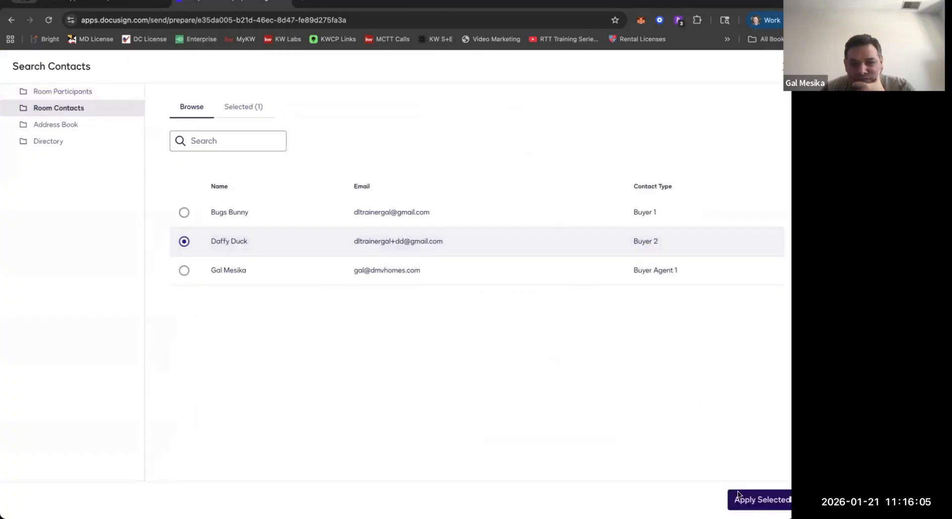
pyautogui.click(748, 504)
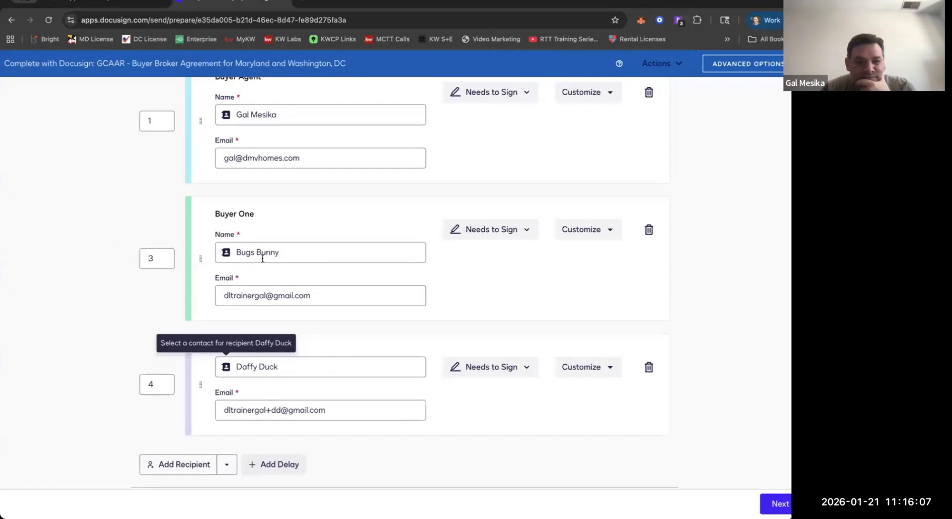
# Turn off the signing order for the envelope's recipients.
pyautogui.scroll(3, 115, 236)
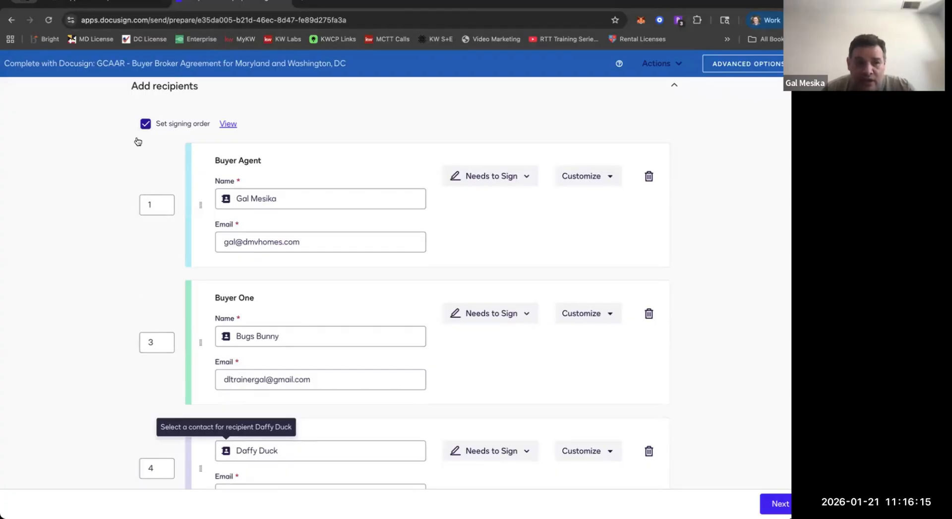
pyautogui.click(145, 123)
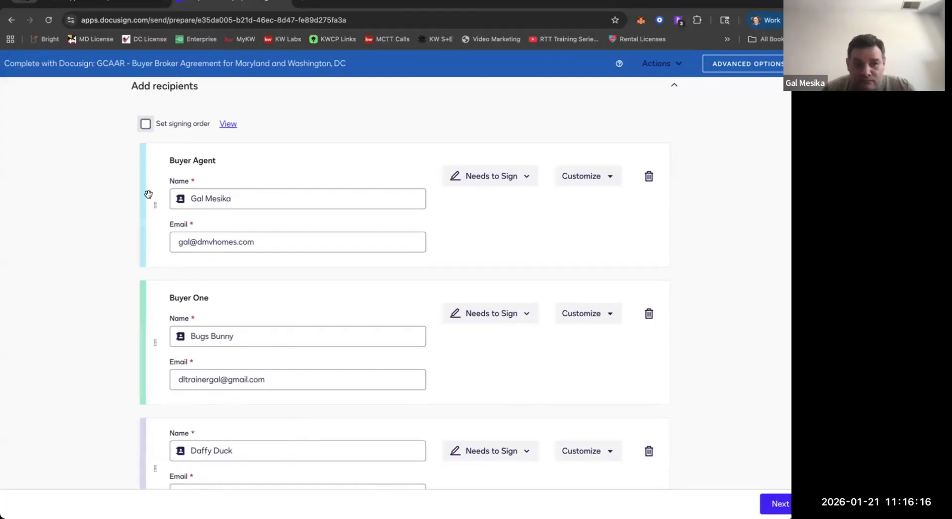
pyautogui.click(145, 124)
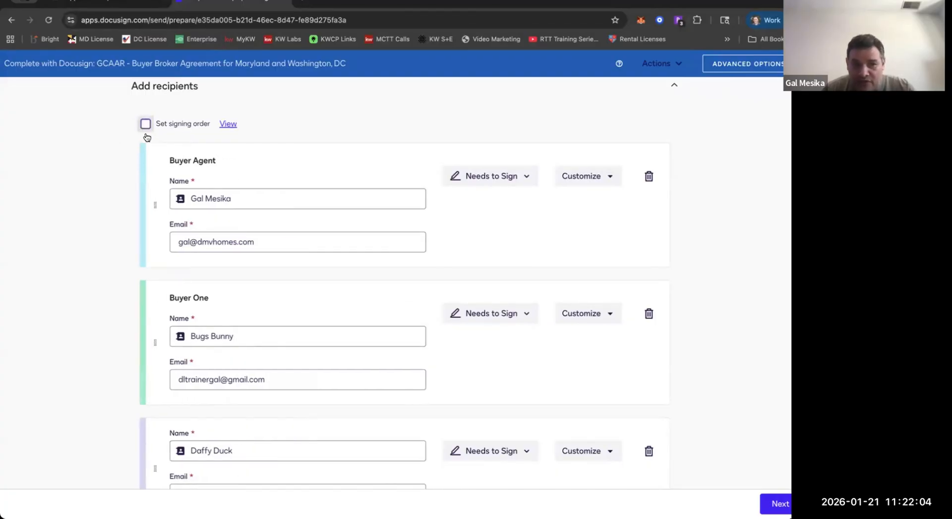
pyautogui.click(146, 134)
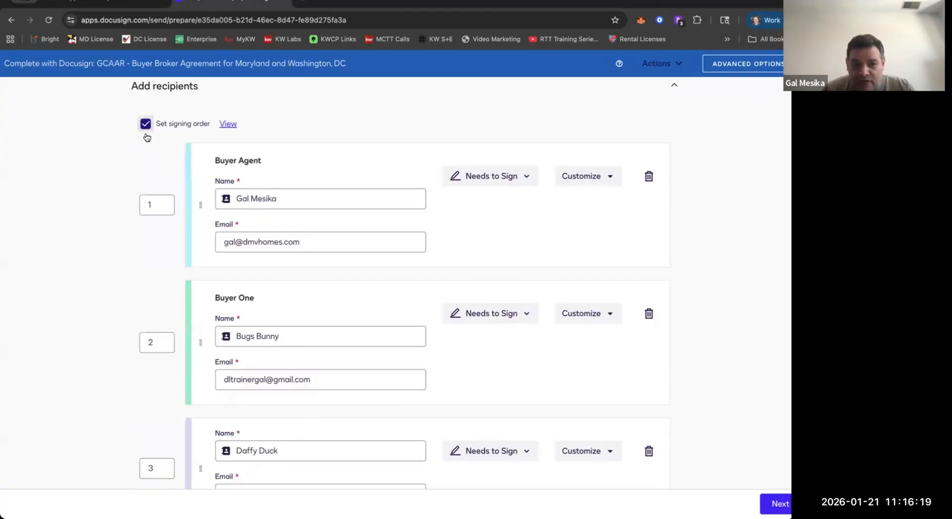
pyautogui.click(146, 133)
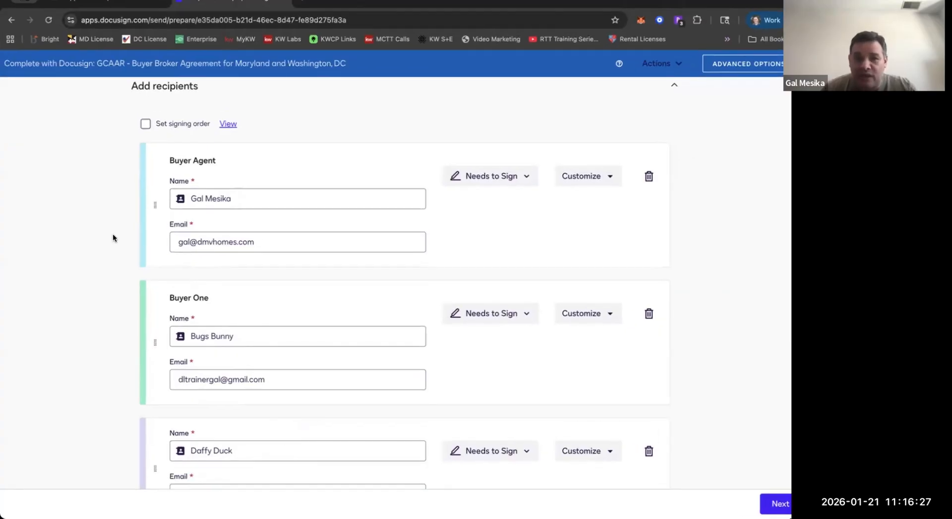
# Review the envelope's documents, recipients and message settings, and continue to placing fields.
pyautogui.scroll(2, 113, 238)
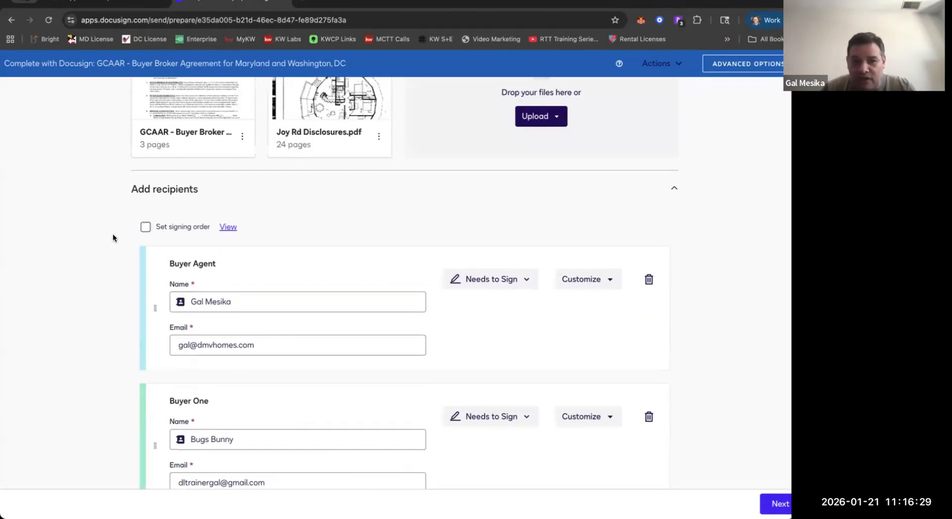
pyautogui.scroll(2, 112, 237)
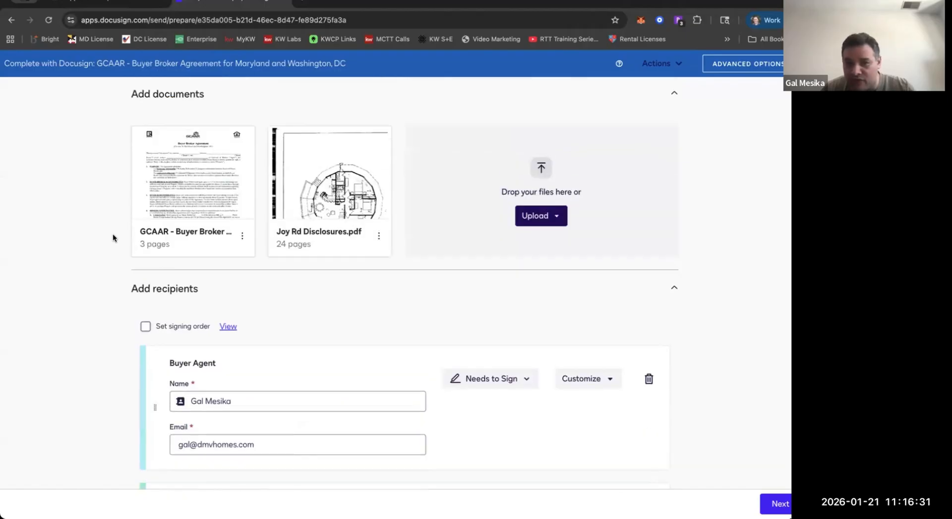
pyautogui.scroll(-10, 112, 237)
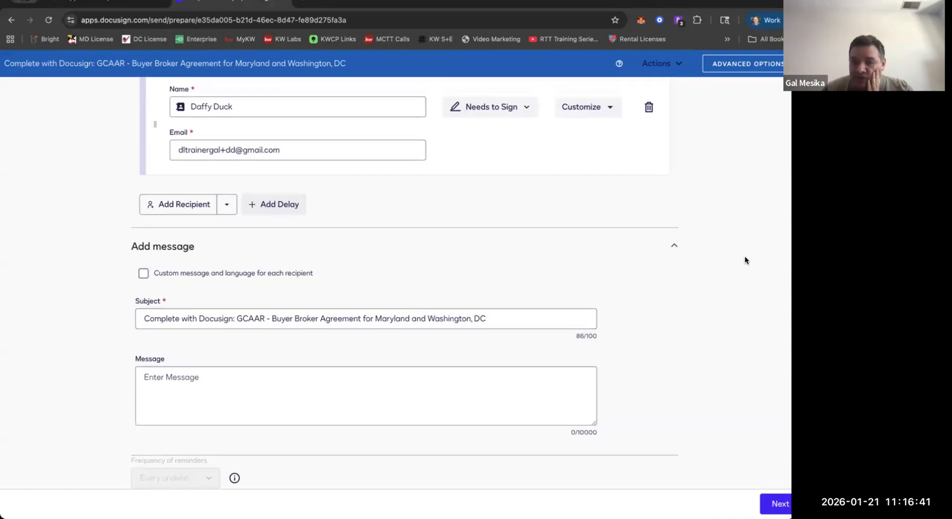
pyautogui.scroll(10, 701, 367)
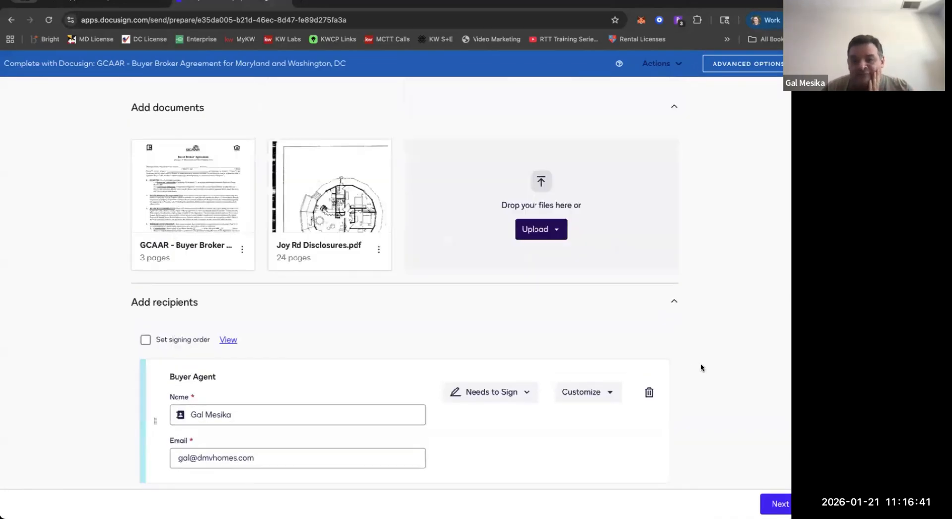
pyautogui.click(764, 507)
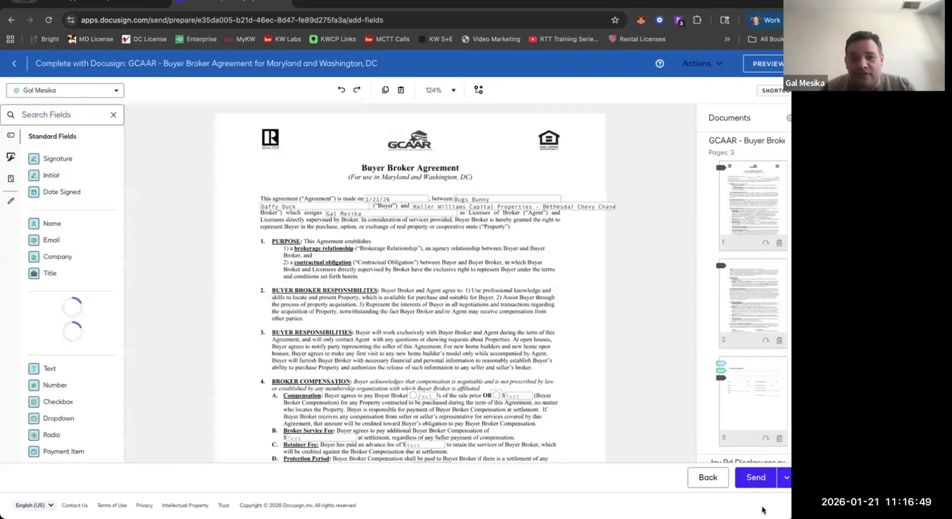
# Enlarge the document view to 150% and examine the Buyer Broker Agreement's fields through its signature section.
pyautogui.click(444, 91)
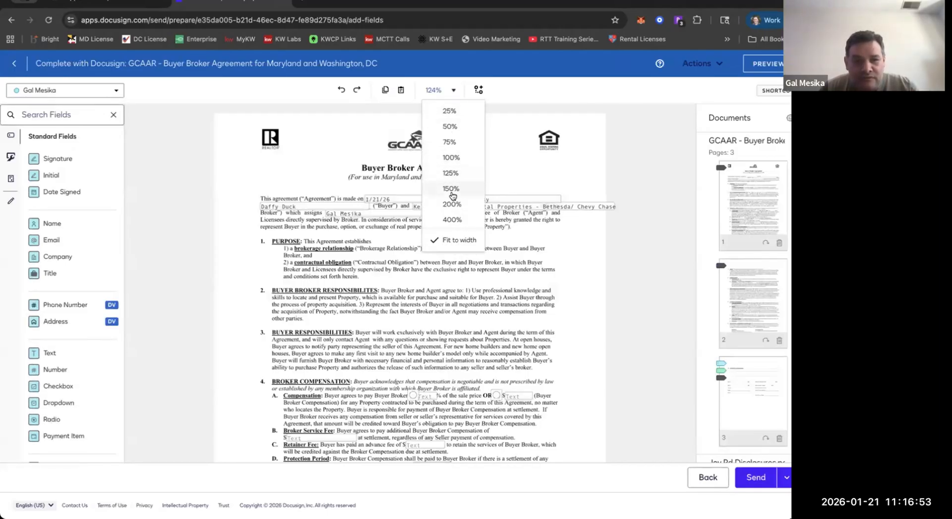
pyautogui.click(452, 191)
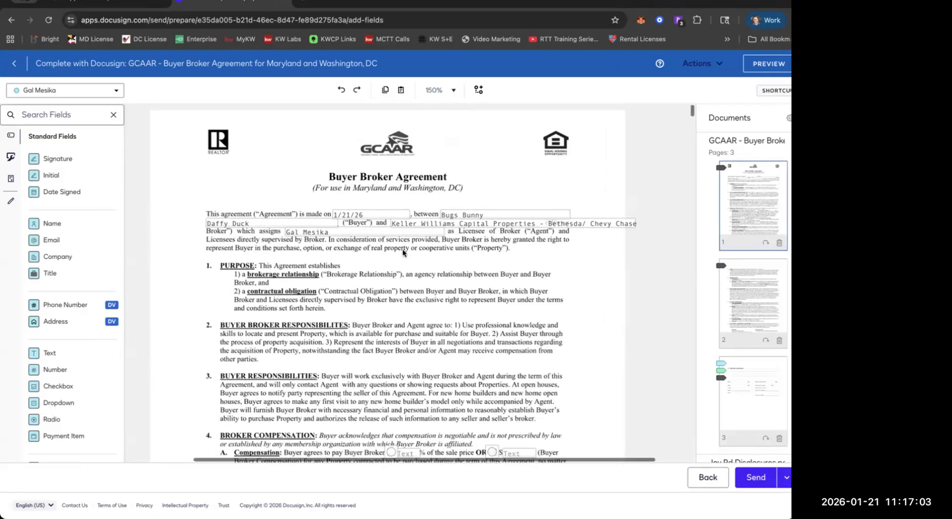
pyautogui.scroll(-5, 398, 251)
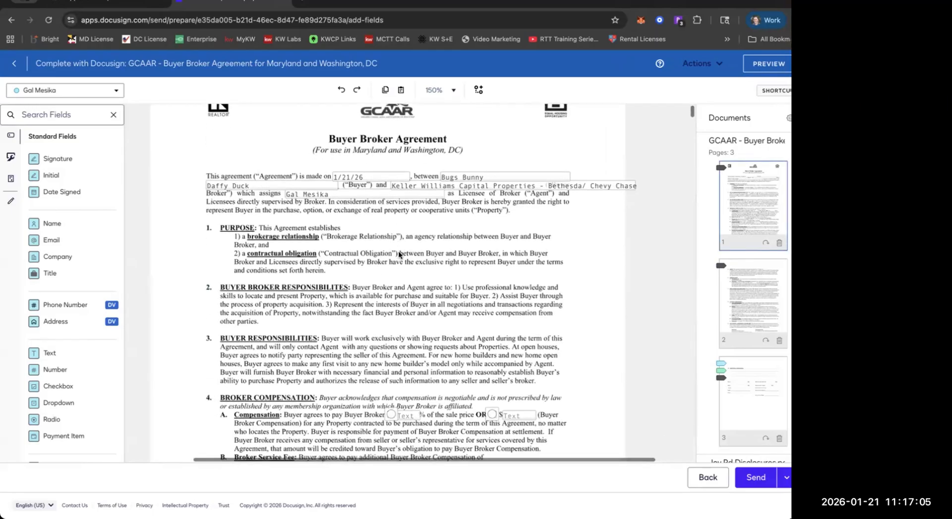
pyautogui.scroll(-15, 398, 251)
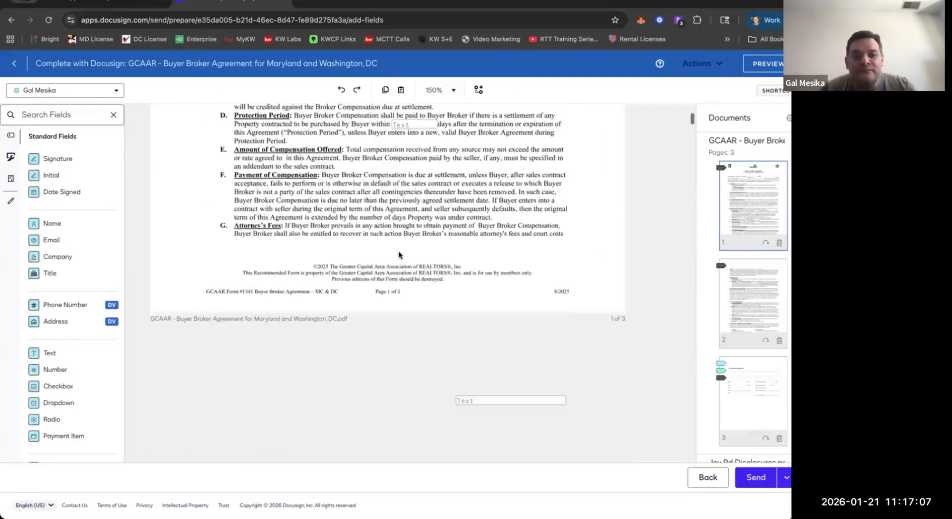
pyautogui.scroll(-10, 398, 251)
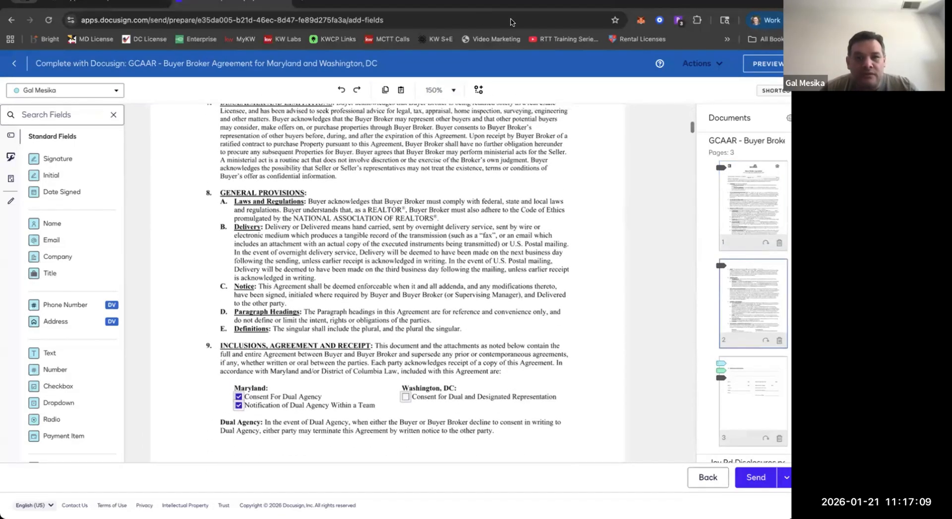
pyautogui.scroll(-20, 351, 221)
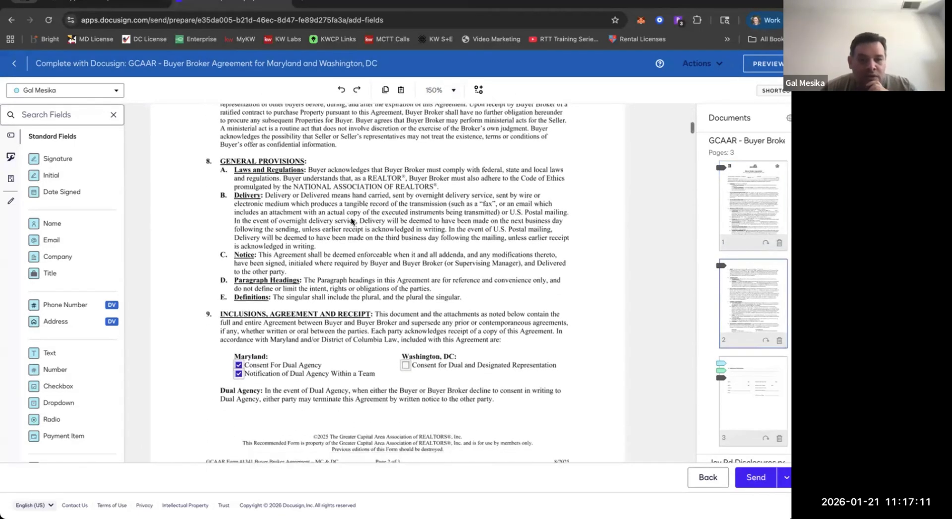
pyautogui.scroll(15, 351, 222)
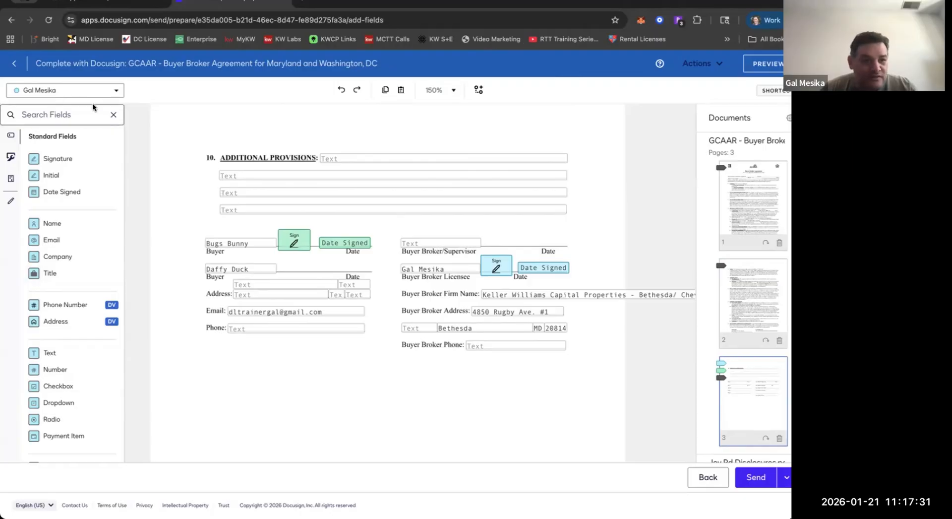
pyautogui.scroll(-1, 148, 156)
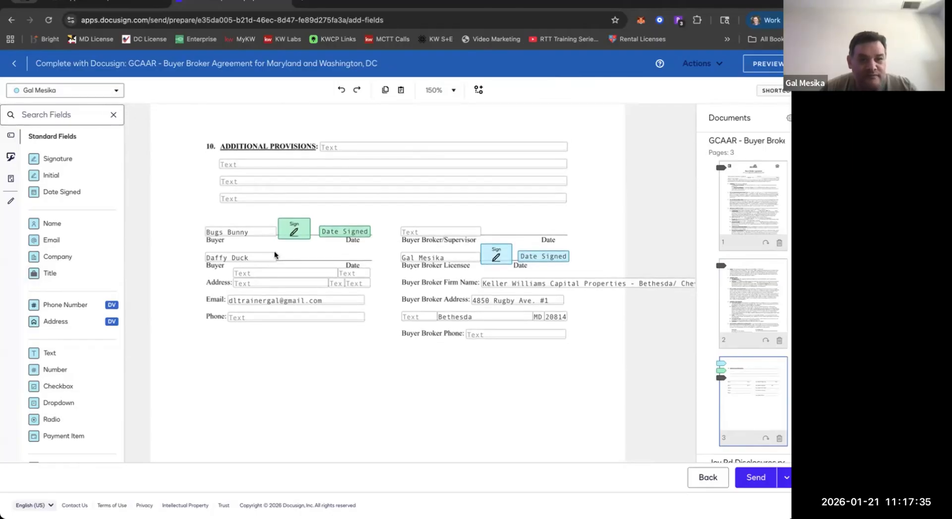
# Look through Joy Rd Disclosures.pdf for buyer signature and date lines, ending at the start of the 1031 Tax-Deferred Exchange Addendum.
pyautogui.scroll(-20, 274, 251)
pyautogui.scroll(-10, 275, 254)
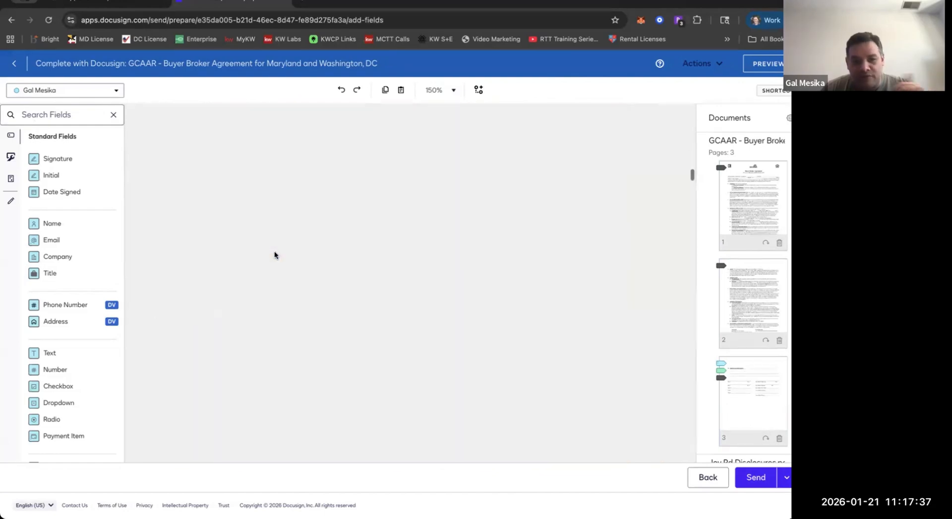
pyautogui.scroll(-10, 275, 255)
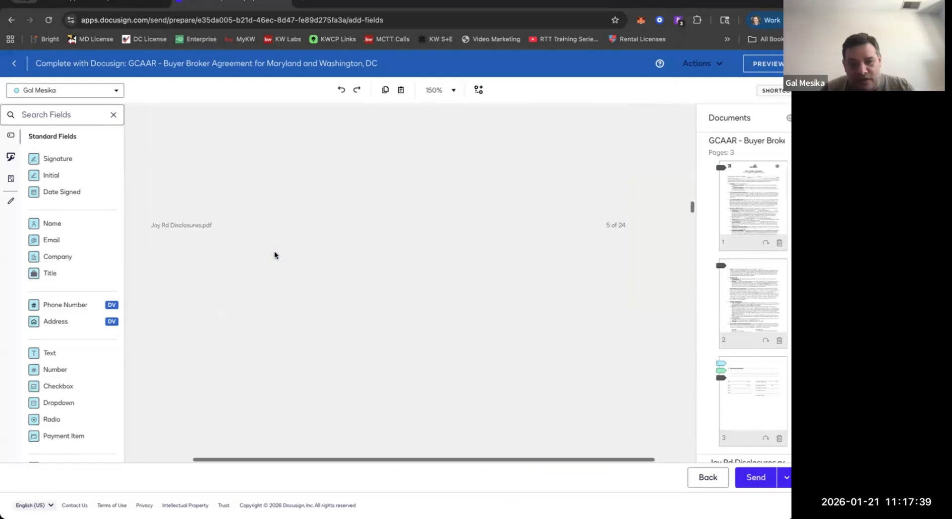
pyautogui.scroll(-10, 275, 254)
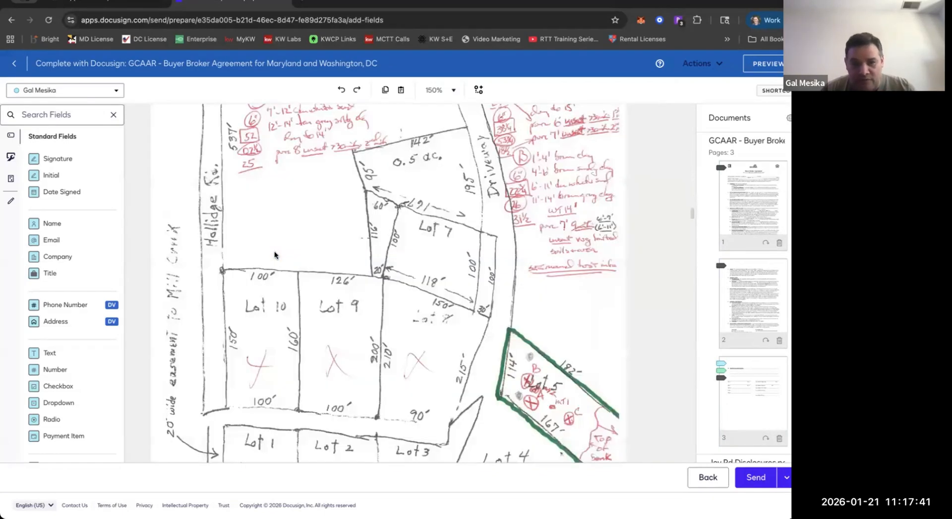
pyautogui.scroll(-3, 275, 255)
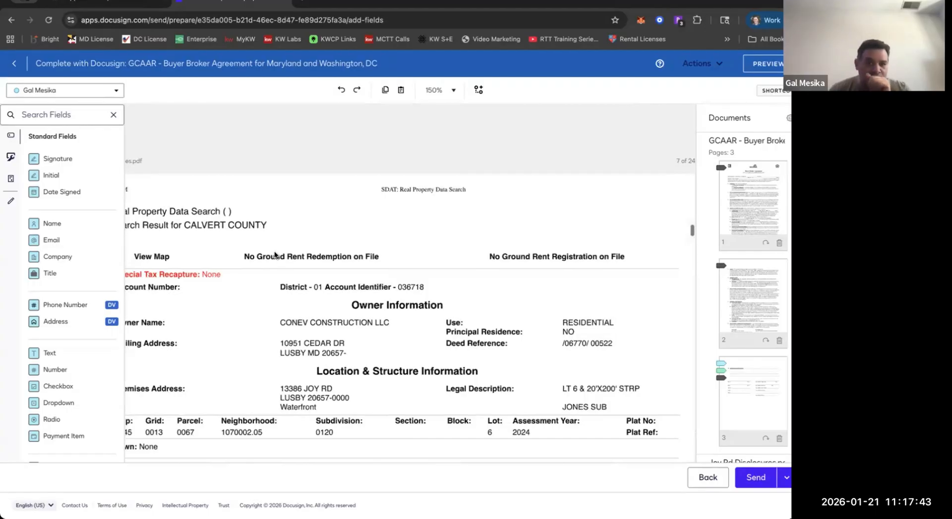
pyautogui.scroll(-15, 276, 255)
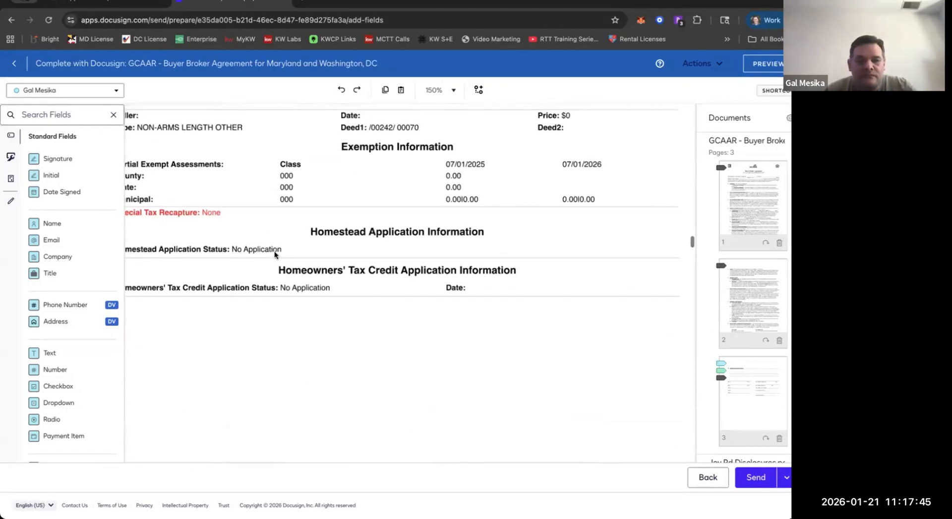
pyautogui.scroll(-2, 275, 255)
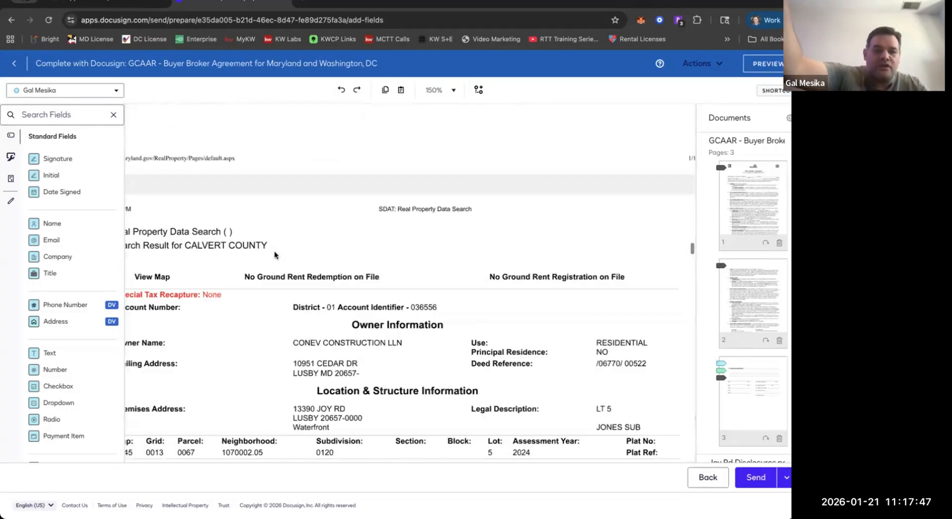
pyautogui.scroll(-3, 275, 254)
pyautogui.scroll(-10, 275, 254)
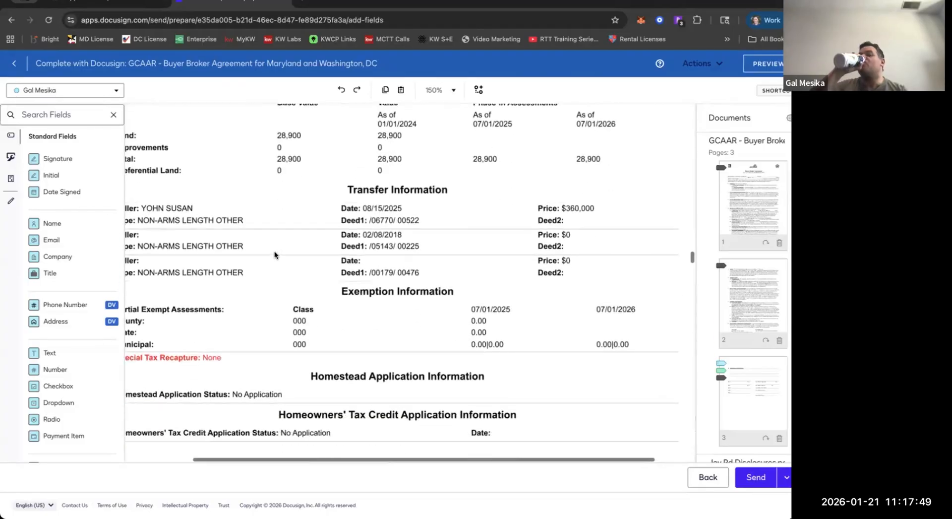
pyautogui.scroll(-15, 275, 255)
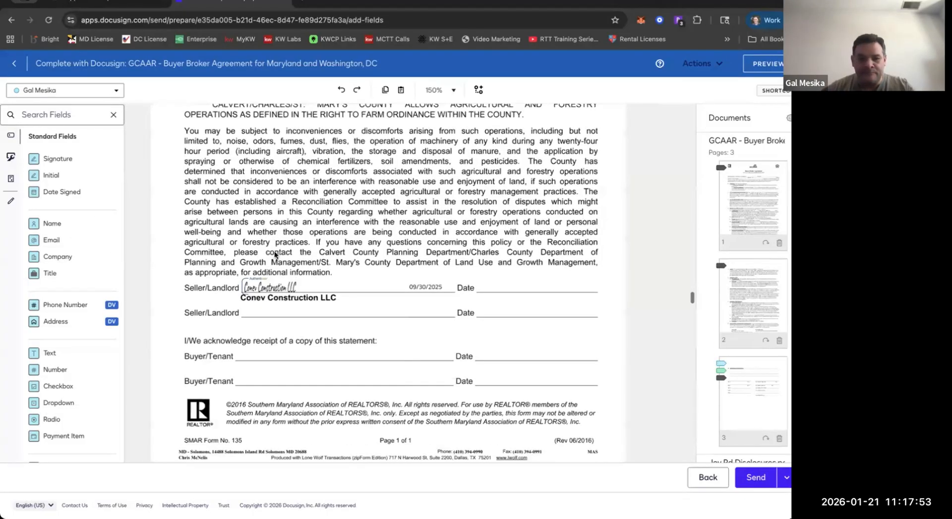
pyautogui.scroll(-5, 275, 255)
pyautogui.scroll(10, 274, 255)
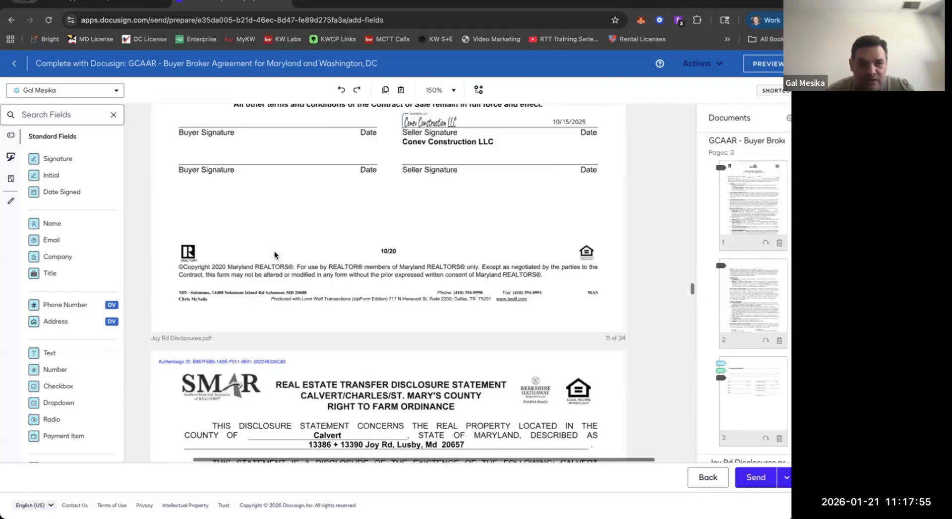
pyautogui.scroll(-6, 274, 252)
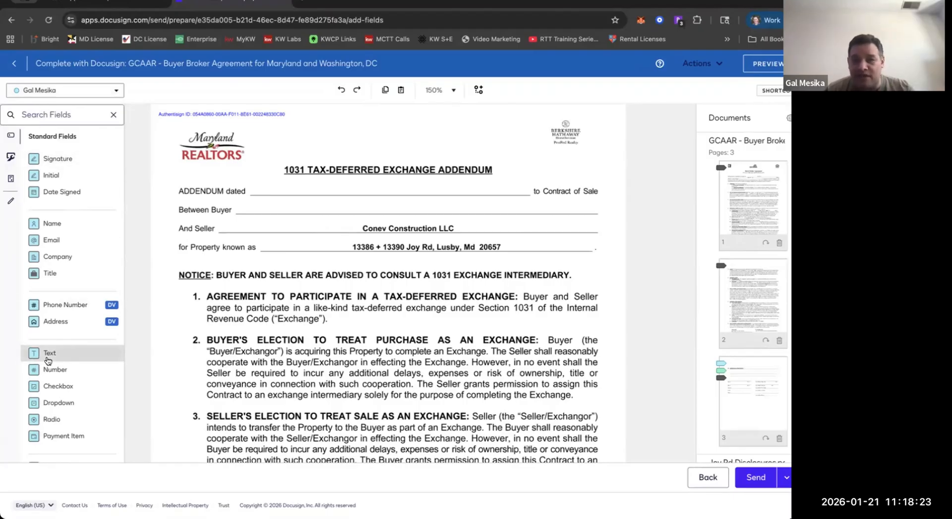
# Add a standard Text field reading 1/21/26 for the agent on the 1031 addendum's date line.
pyautogui.moveTo(48, 359); pyautogui.dragTo(265, 180)
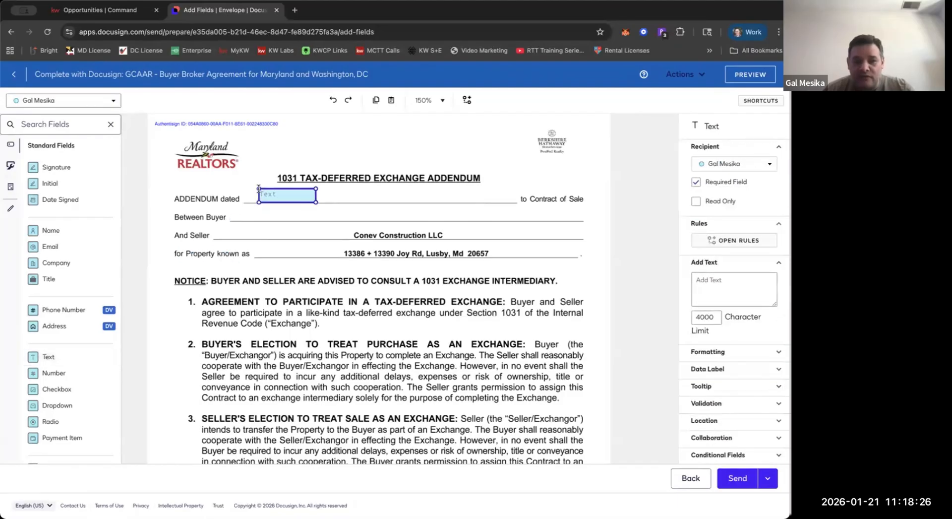
pyautogui.click(259, 189)
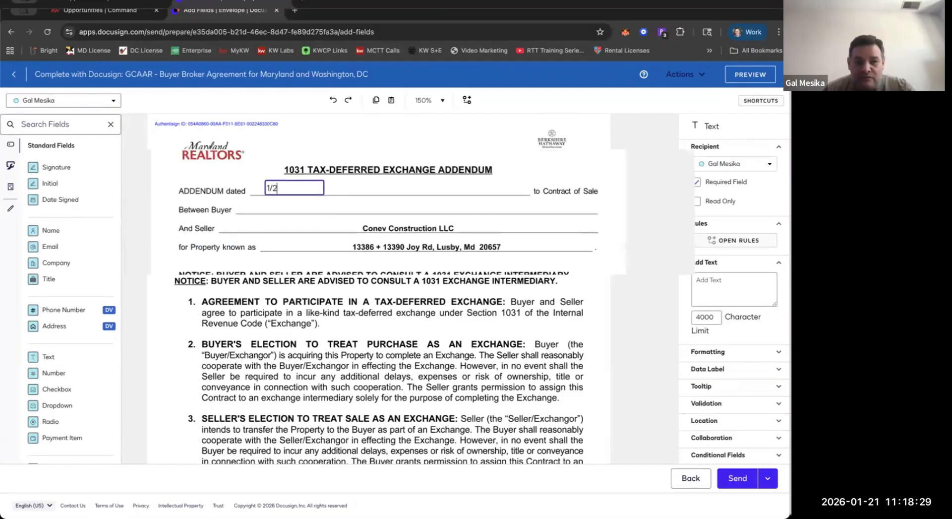
pyautogui.write('1/26')
pyautogui.click(288, 219)
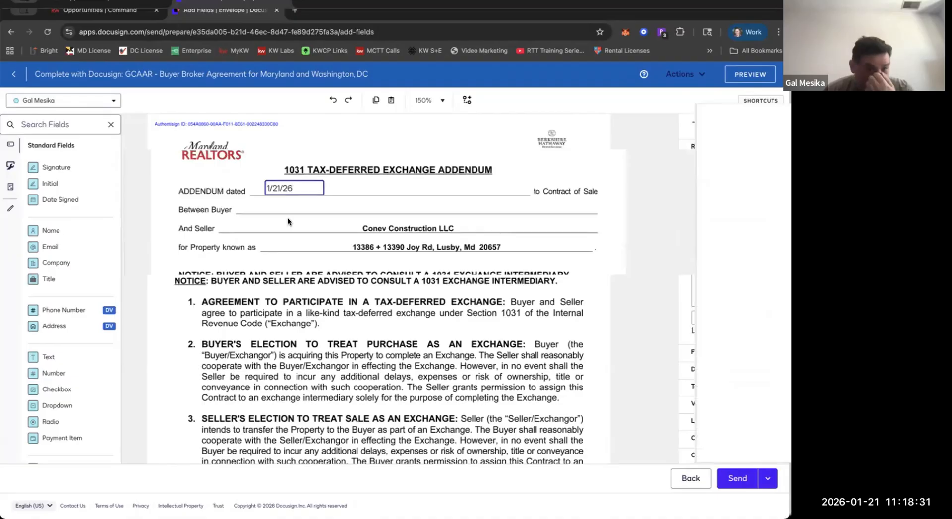
# Add a pre-fill Text field reading 1/21/2026 on the same addendum date line, beside the agent's text field.
pyautogui.click(11, 203)
pyautogui.click(77, 164)
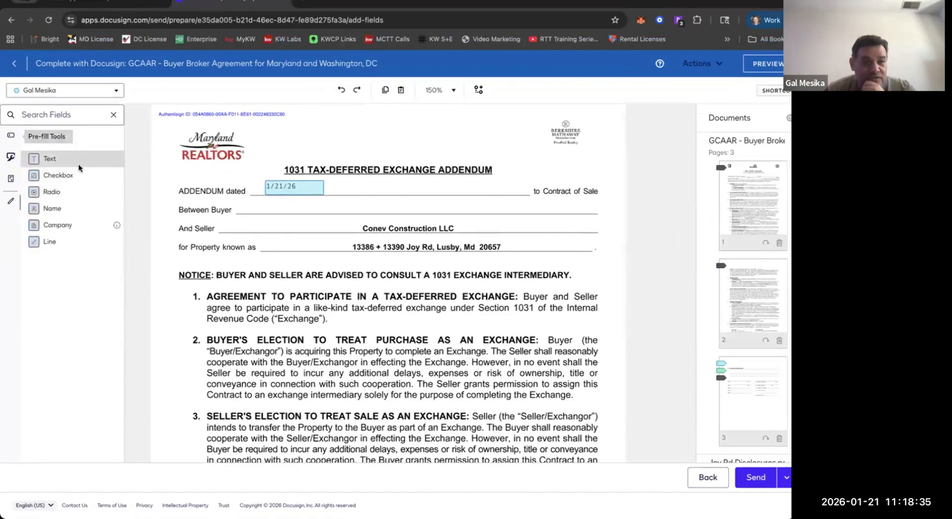
pyautogui.click(398, 190)
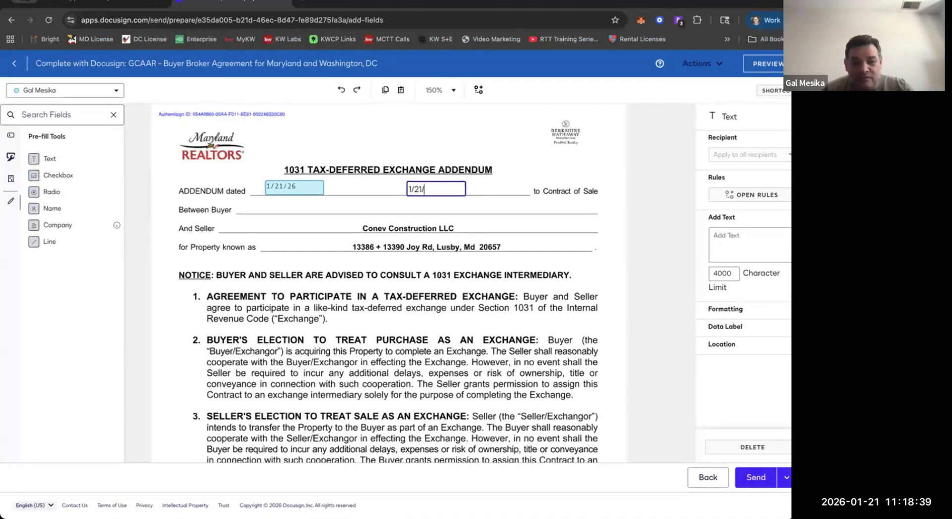
pyautogui.write('1/21/2026')
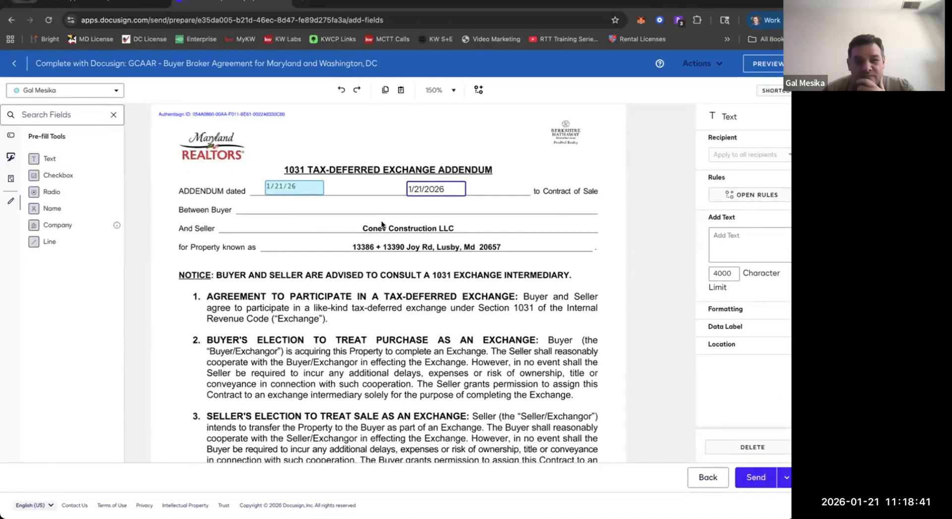
pyautogui.click(483, 255)
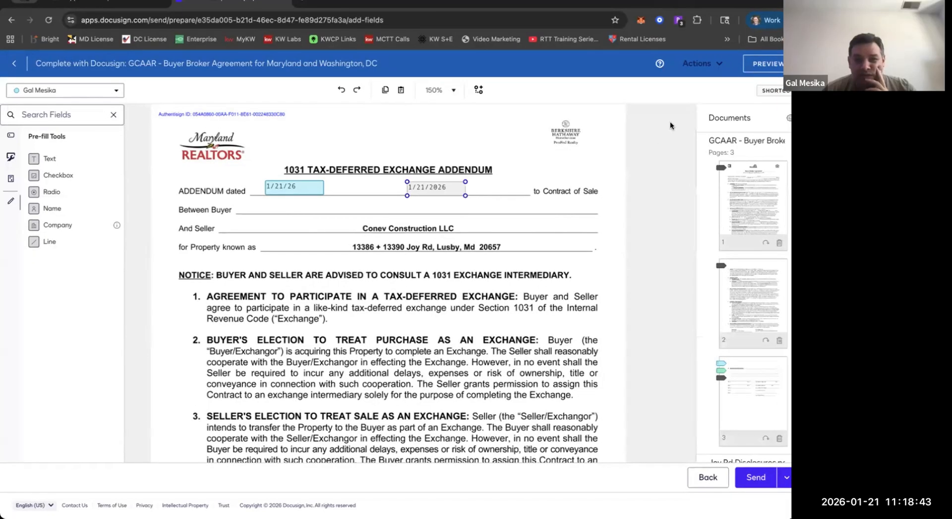
# Preview the envelope as the agent and examine the two date fields on the 1031 addendum.
pyautogui.click(752, 74)
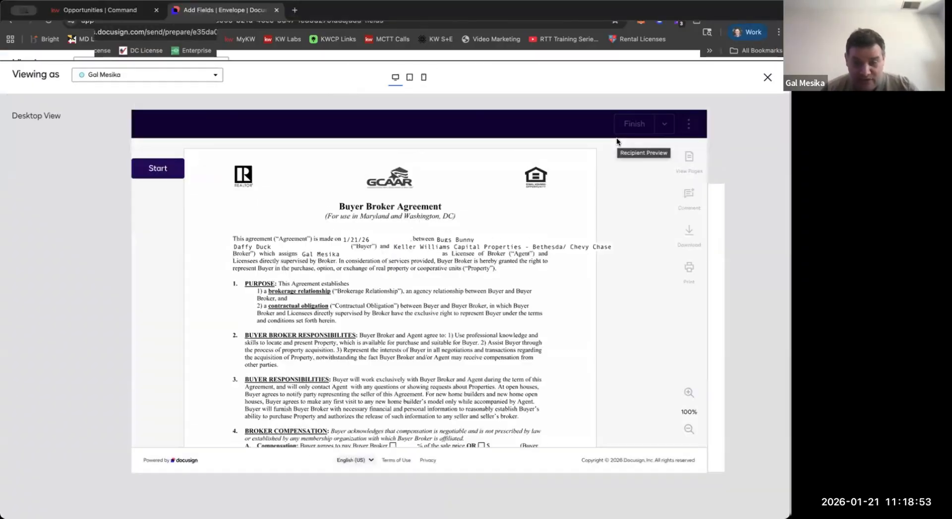
pyautogui.scroll(-20, 451, 229)
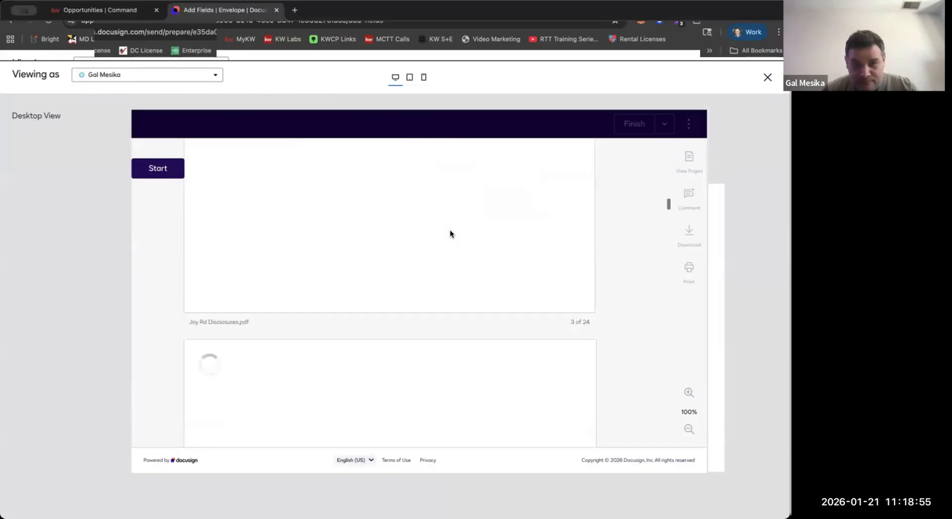
pyautogui.scroll(-20, 451, 229)
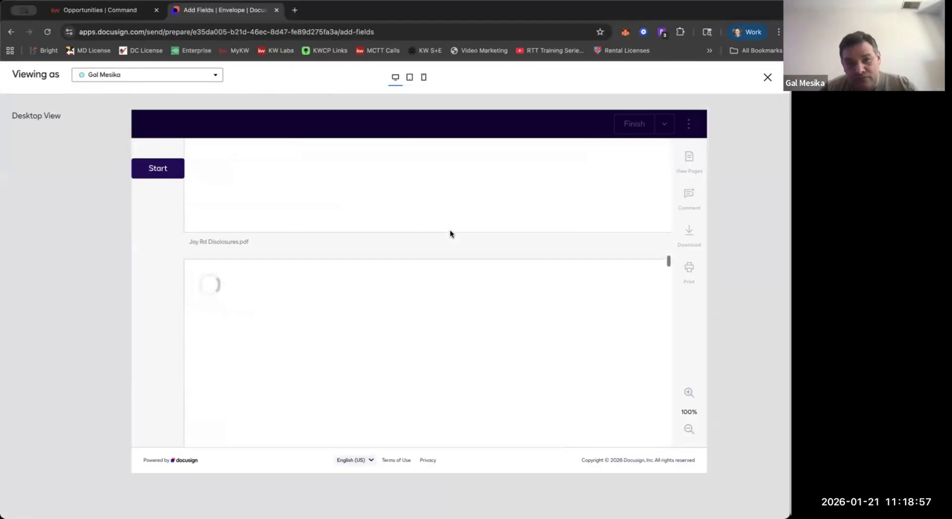
pyautogui.scroll(-20, 450, 234)
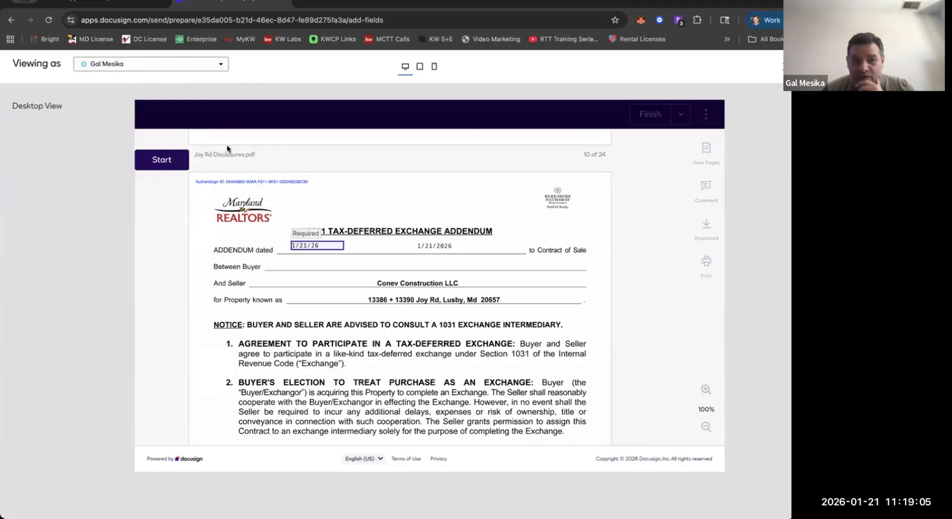
# Preview the envelope as the first buyer, check the 1031 addendum's date line, and close the preview.
pyautogui.click(218, 64)
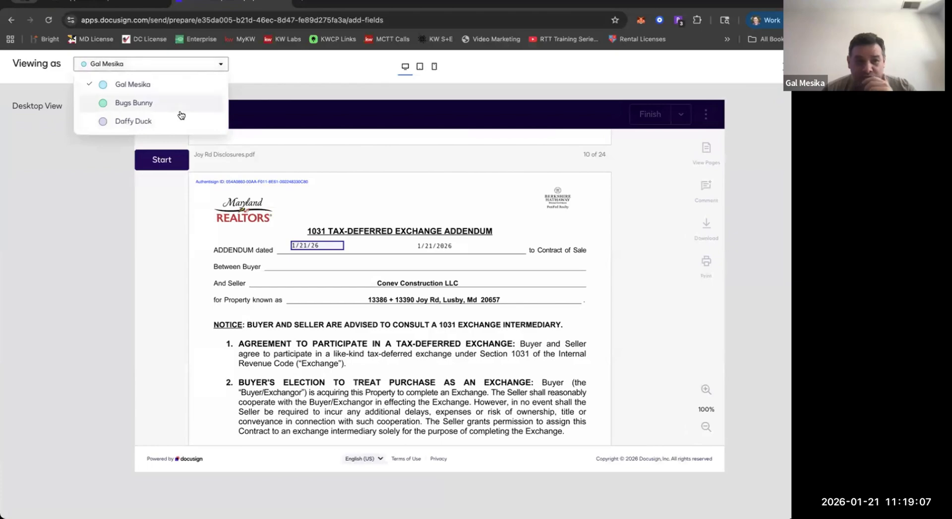
pyautogui.click(181, 111)
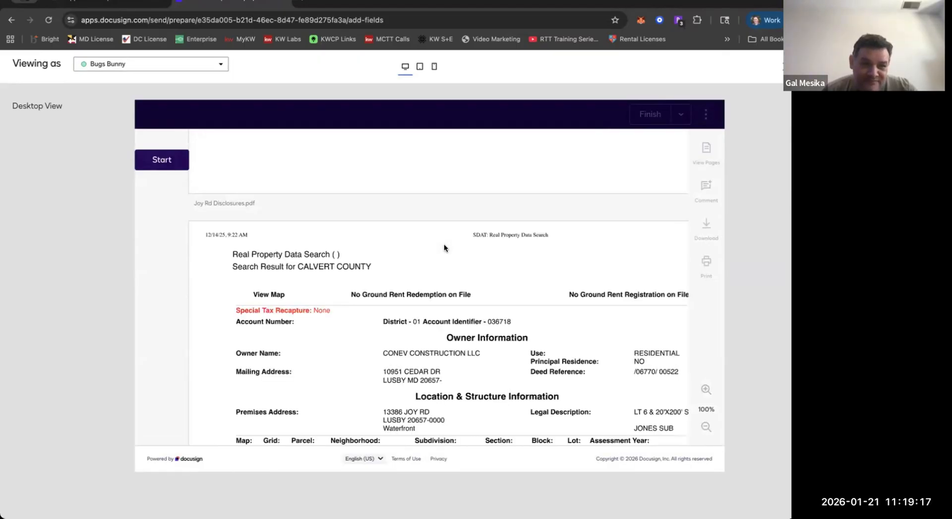
pyautogui.scroll(-5, 444, 247)
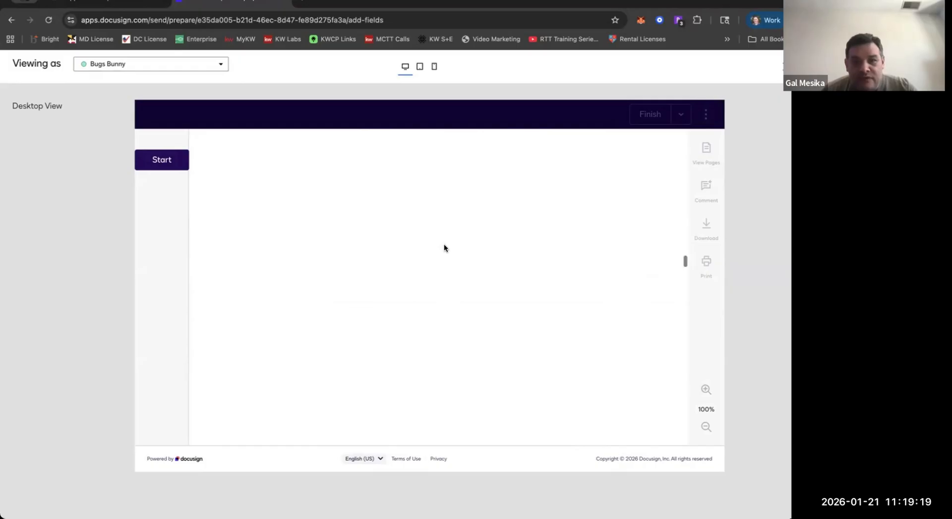
pyautogui.scroll(-15, 444, 246)
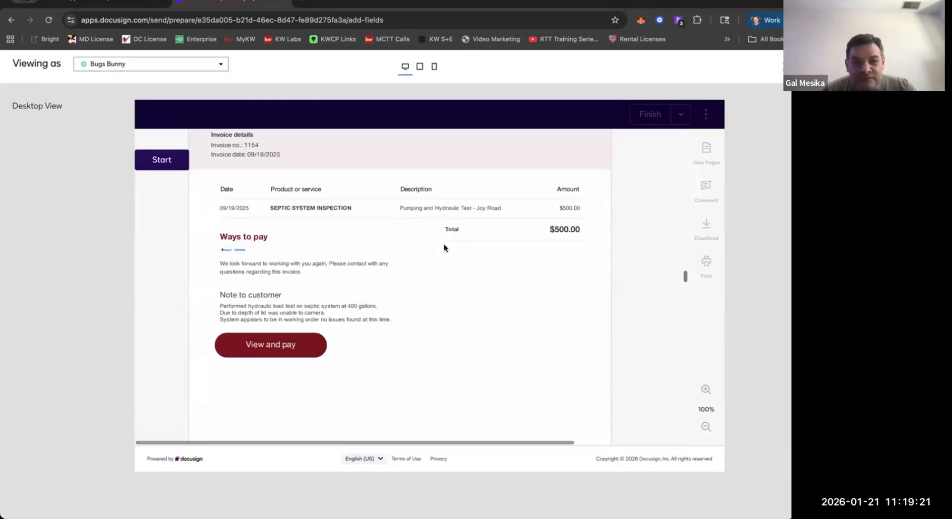
pyautogui.scroll(3, 445, 247)
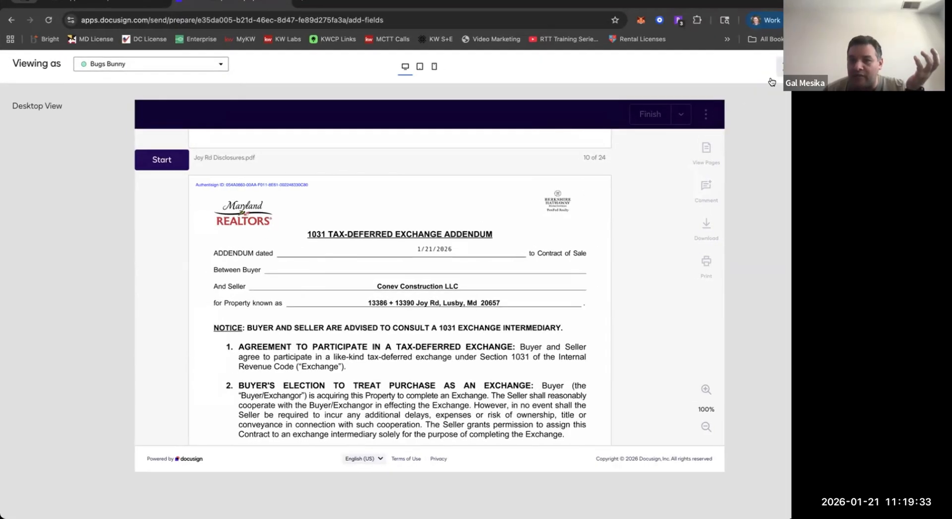
pyautogui.click(772, 82)
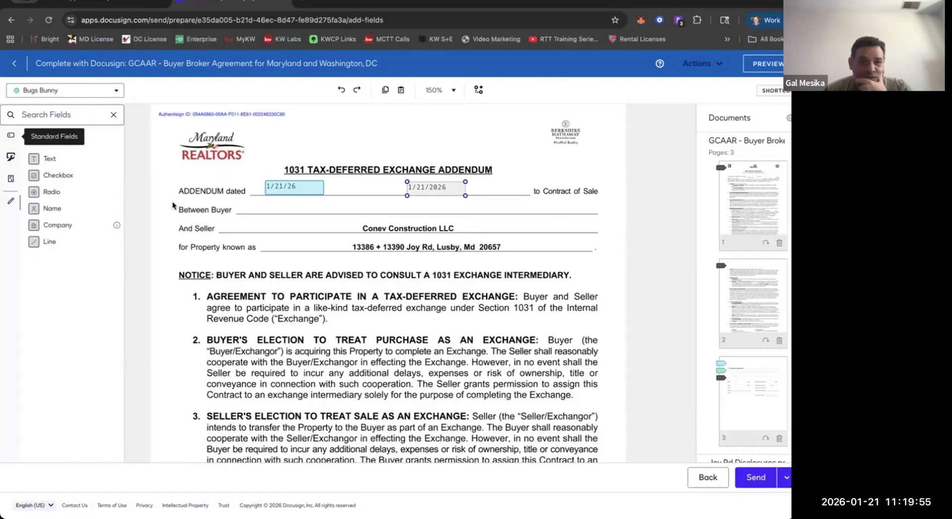
# Compare the standard fields with the pre-fill tools, and switch the active recipient from the first buyer to the agent.
pyautogui.click(10, 143)
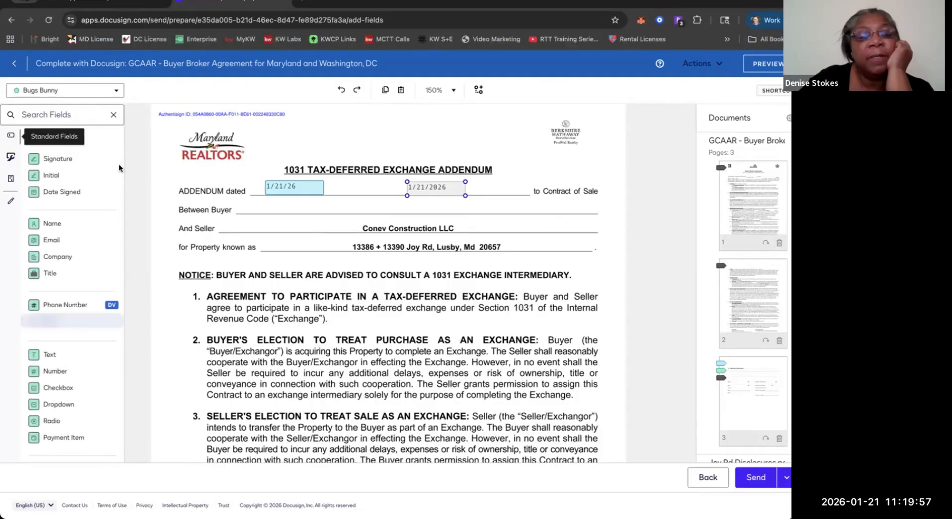
pyautogui.scroll(-5, 118, 164)
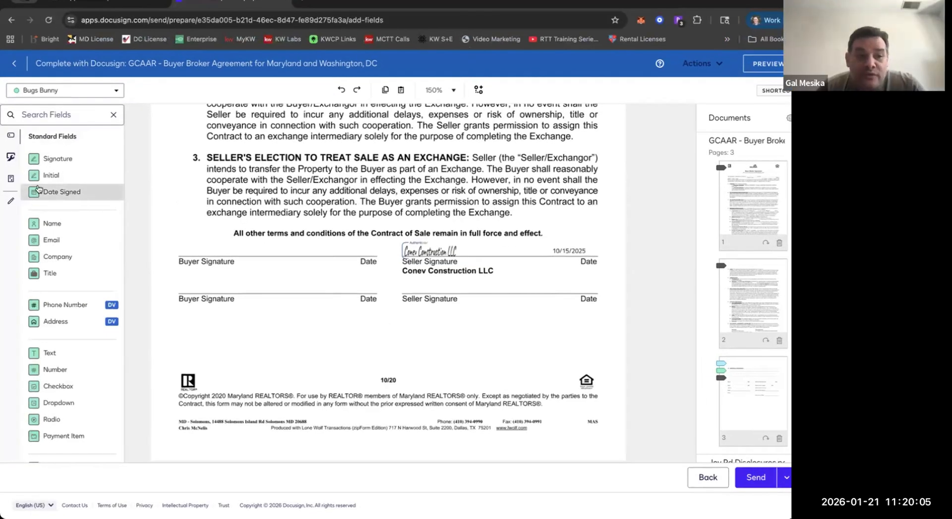
pyautogui.scroll(2, 171, 198)
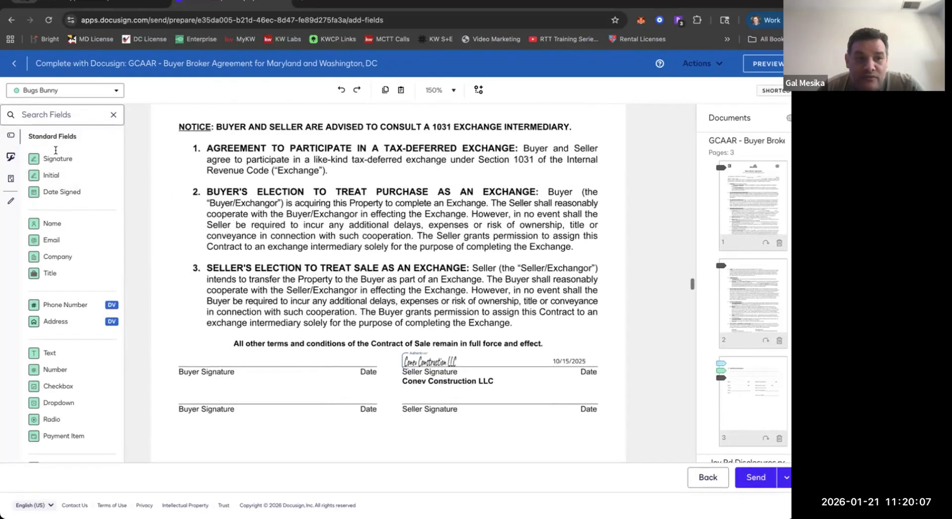
pyautogui.click(10, 201)
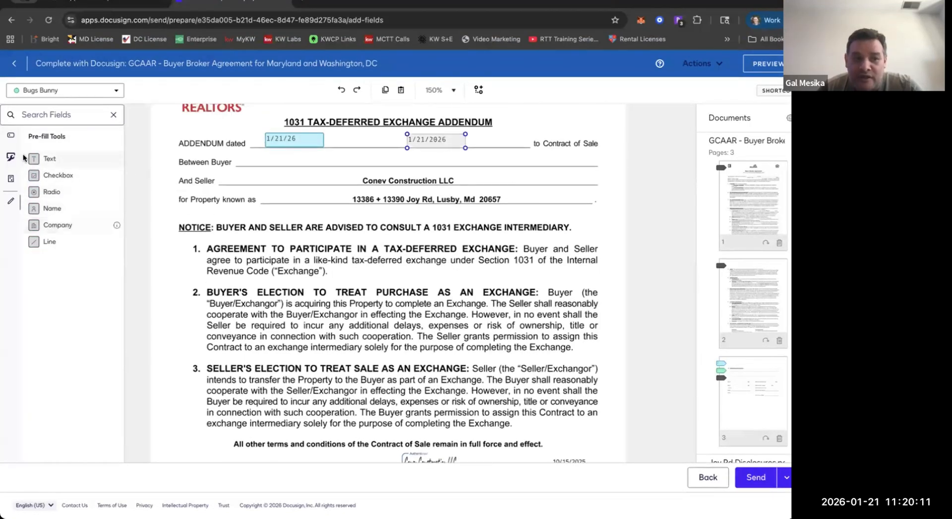
pyautogui.click(11, 135)
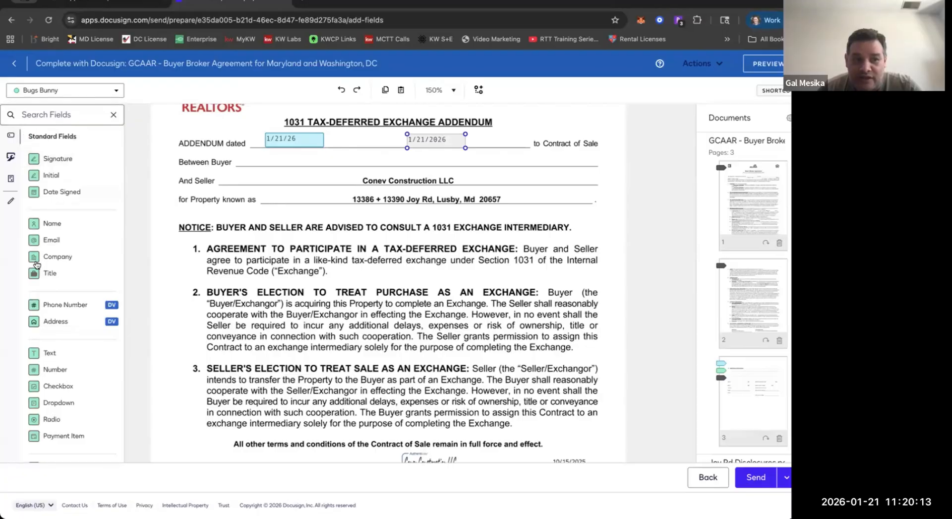
pyautogui.click(57, 95)
pyautogui.click(39, 110)
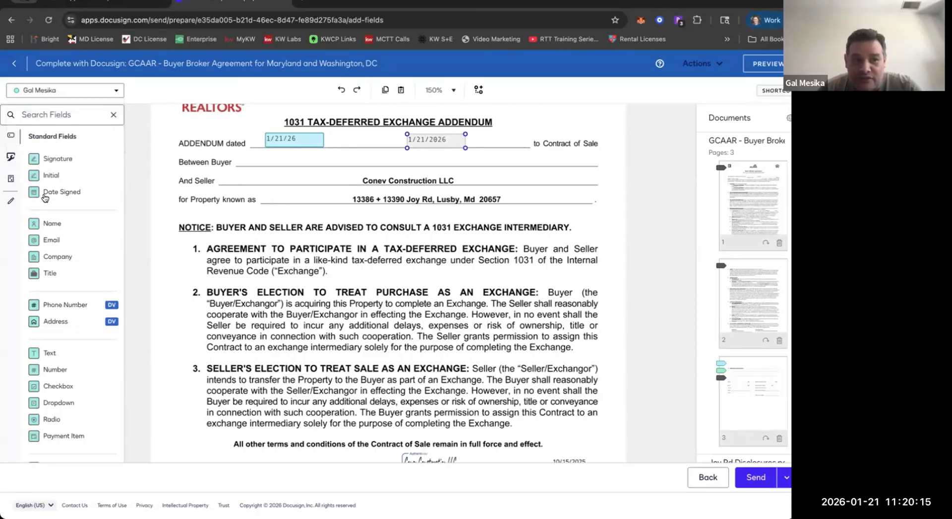
pyautogui.click(10, 208)
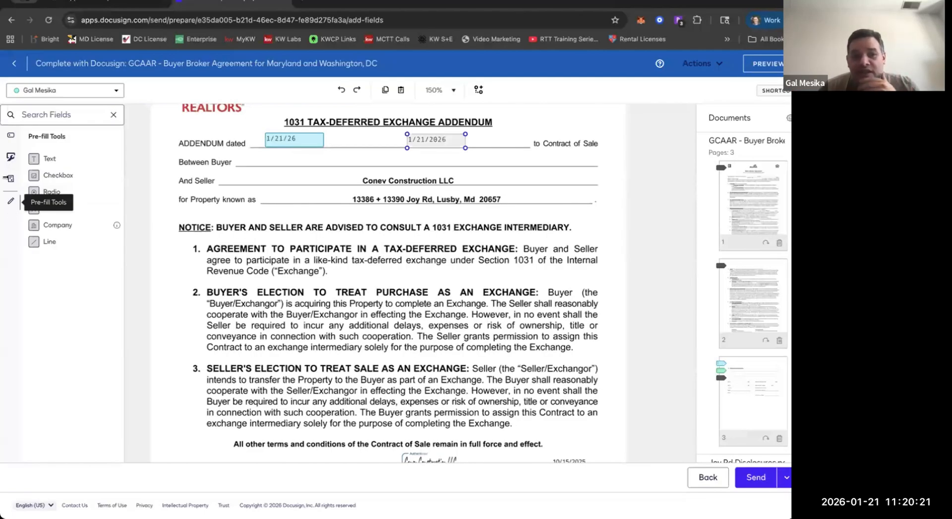
pyautogui.click(10, 157)
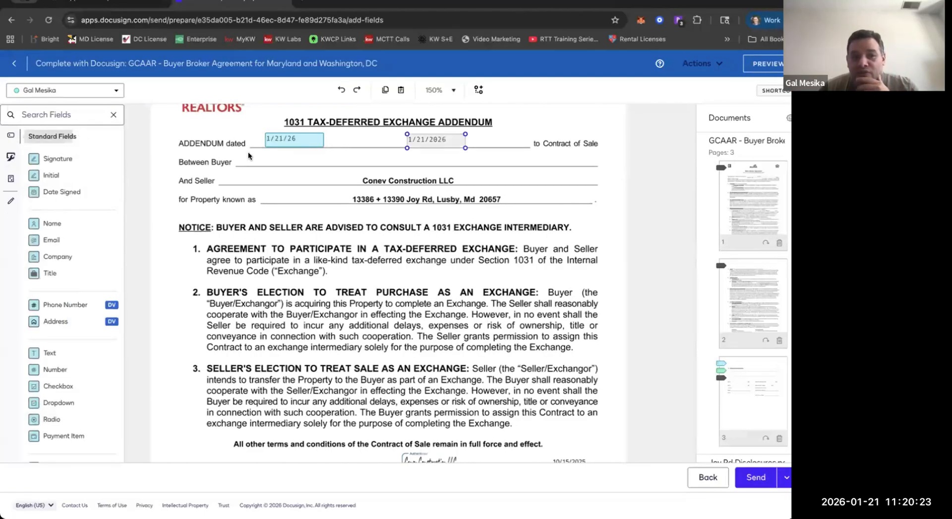
# Allow recipients to collaborate on the agent's 1/21/26 text field.
pyautogui.click(279, 143)
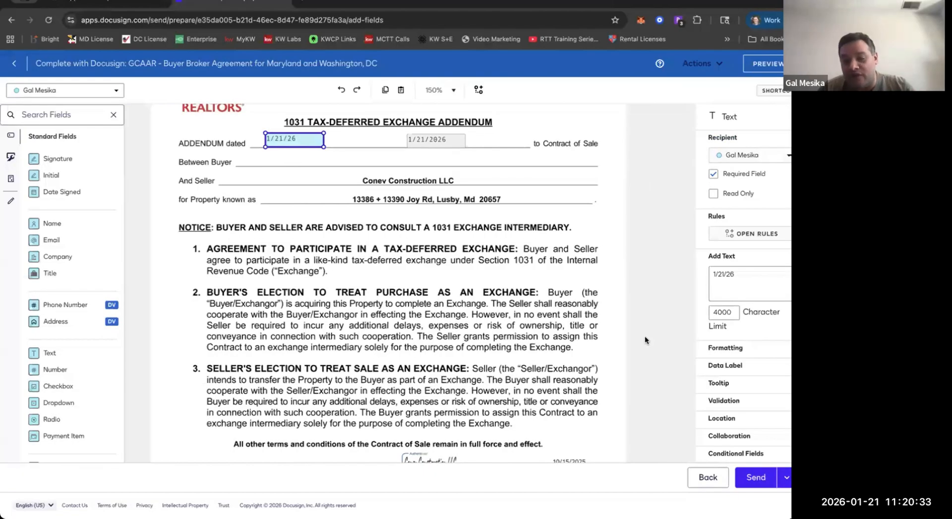
pyautogui.click(708, 439)
pyautogui.scroll(-1, 705, 441)
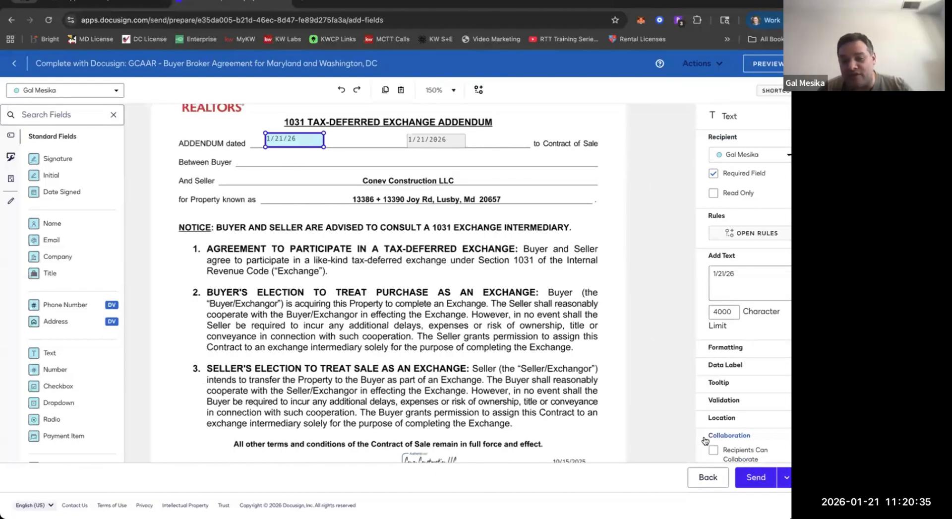
pyautogui.click(696, 400)
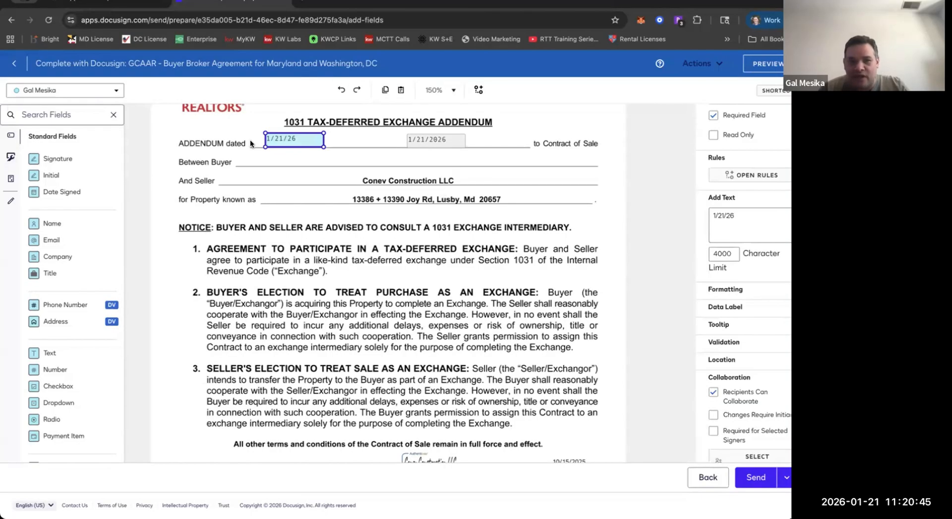
# Examine the pre-fill date field's settings and the addendum's buyer signature lines, continuing to the Right to Farm Ordinance disclosure.
pyautogui.click(443, 143)
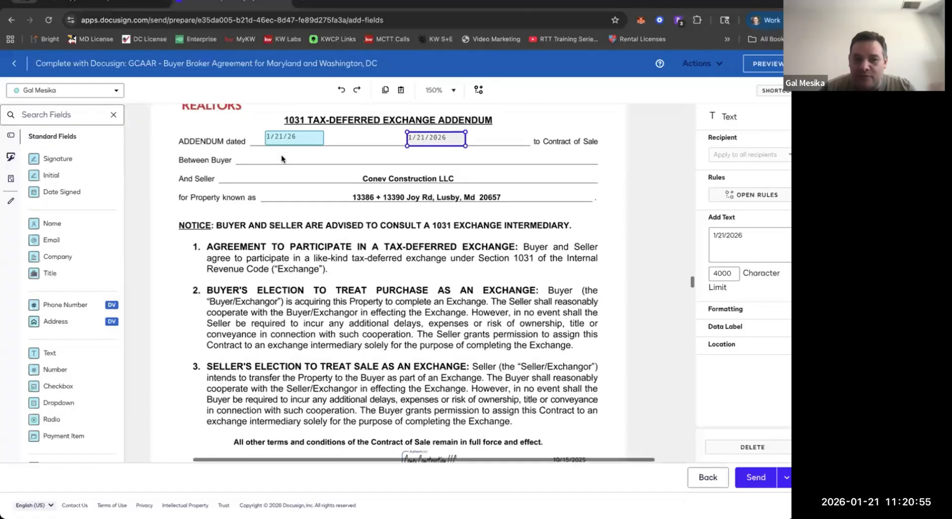
pyautogui.scroll(-1, 281, 154)
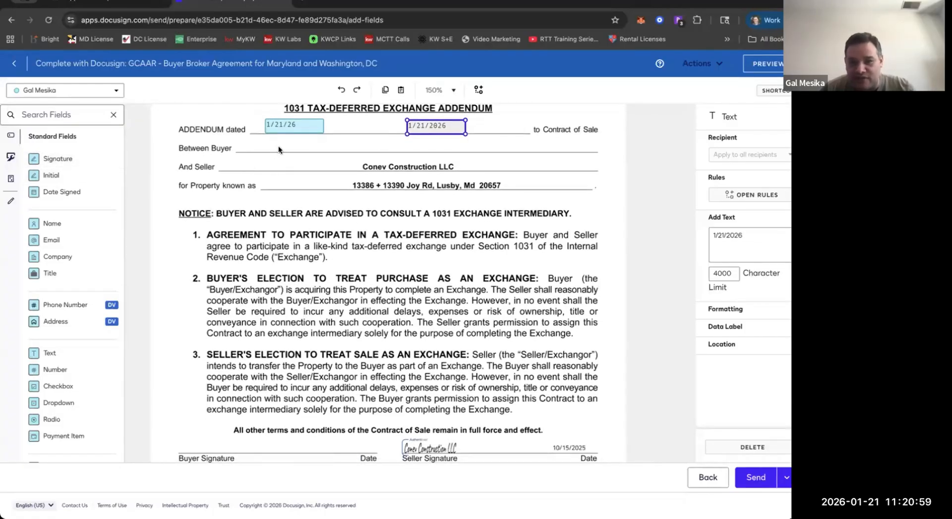
pyautogui.scroll(-5, 279, 149)
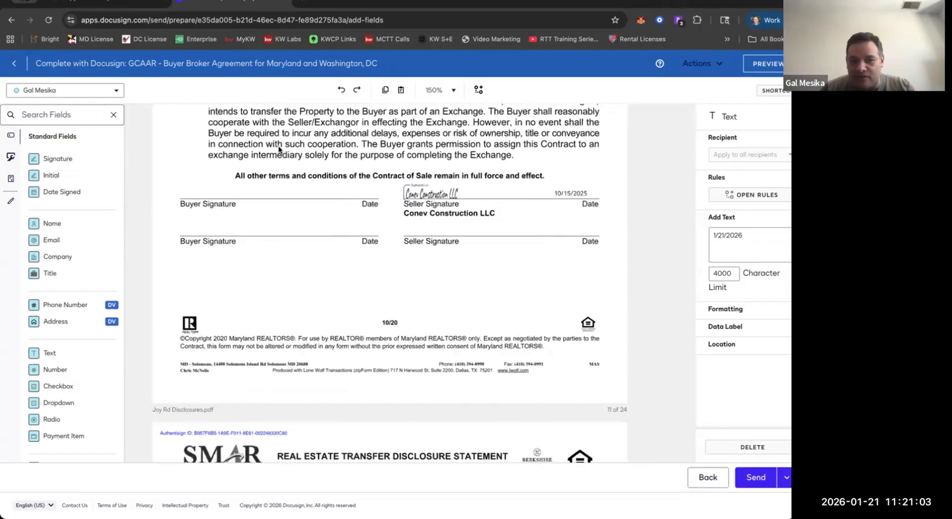
pyautogui.scroll(3, 279, 150)
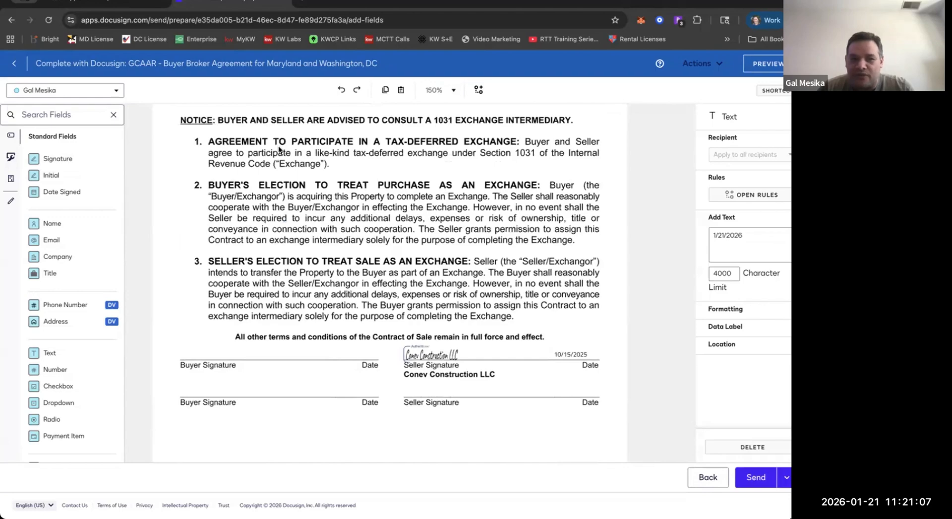
pyautogui.rightClick(279, 149)
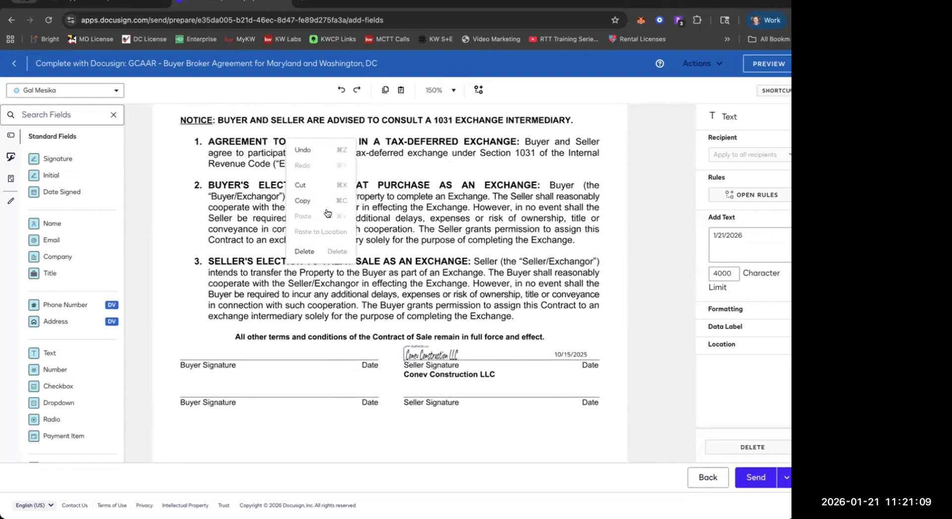
pyautogui.click(141, 195)
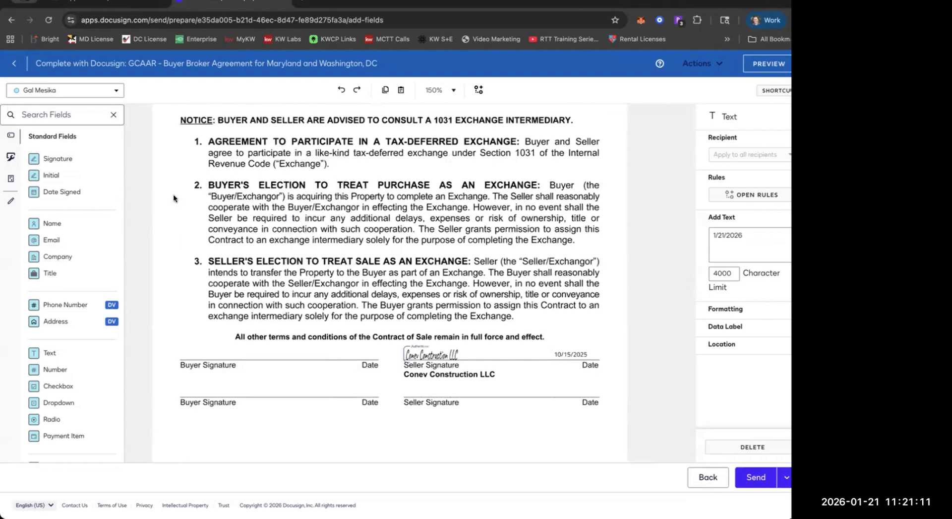
pyautogui.scroll(2, 174, 194)
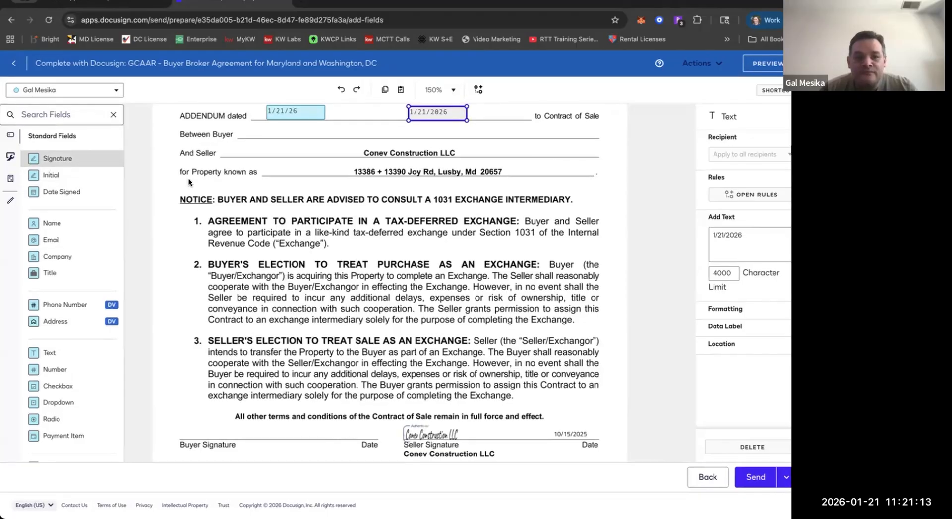
pyautogui.scroll(-5, 189, 182)
pyautogui.scroll(-10, 189, 182)
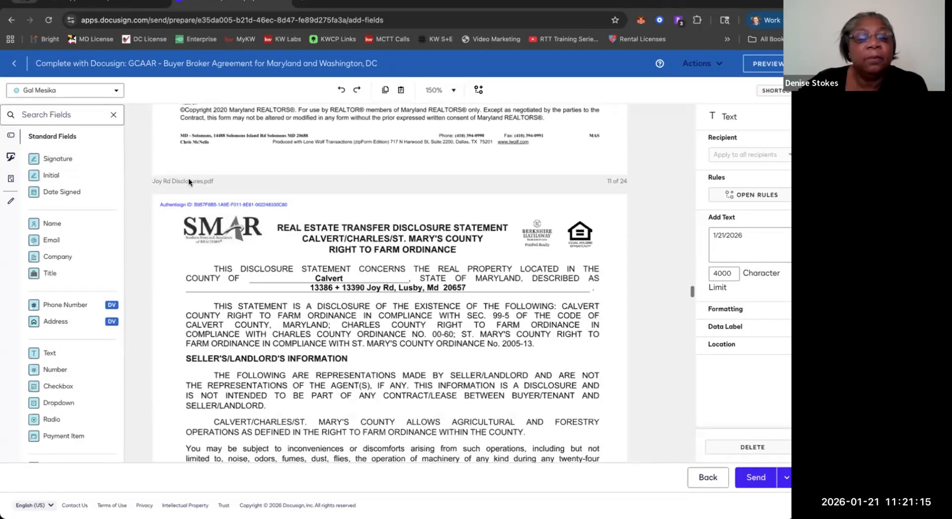
# Place initial fields on both blanks of line (c) in the lead-based paint disclosure's Buyer's/Tenant's Acknowledgment.
pyautogui.scroll(-10, 188, 182)
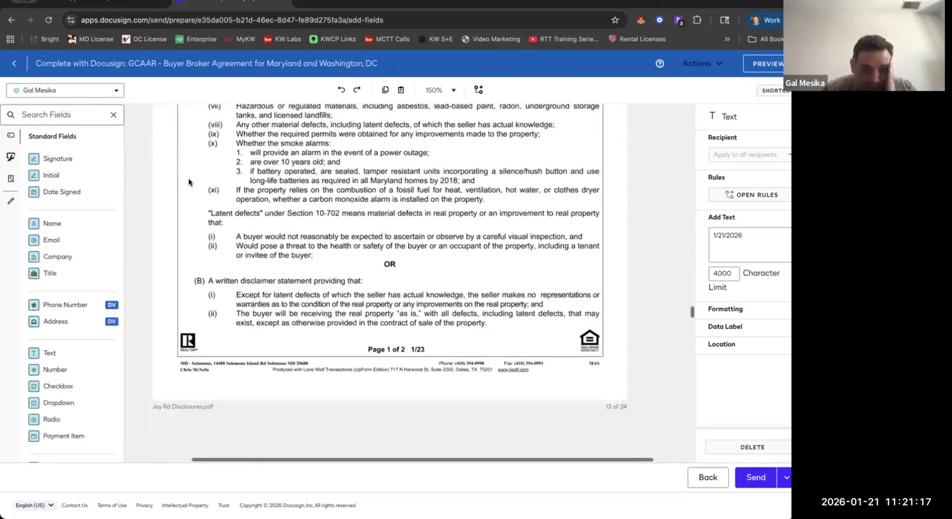
pyautogui.scroll(-10, 189, 182)
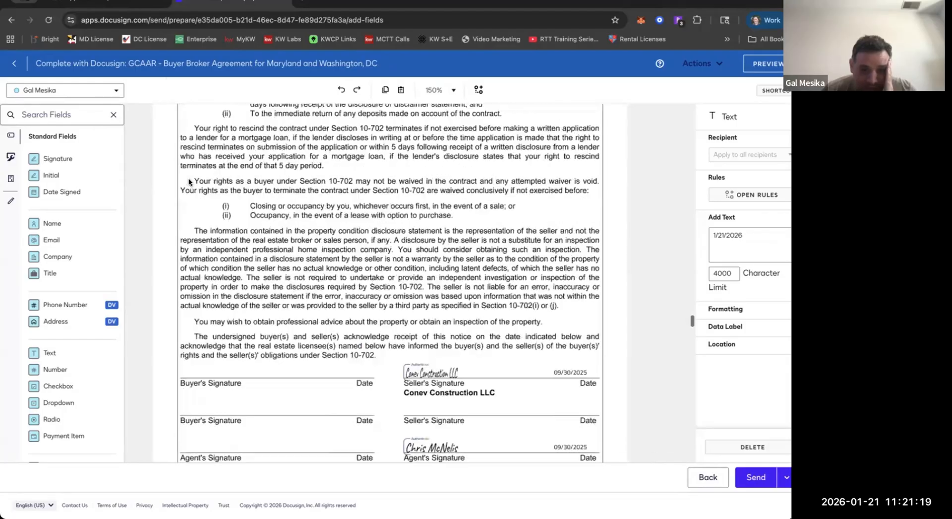
pyautogui.scroll(10, 188, 182)
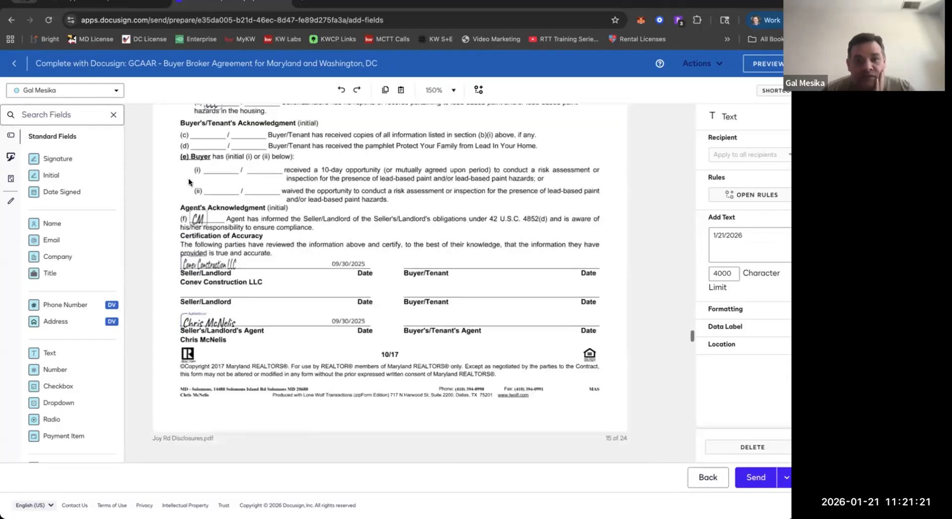
pyautogui.scroll(1, 188, 182)
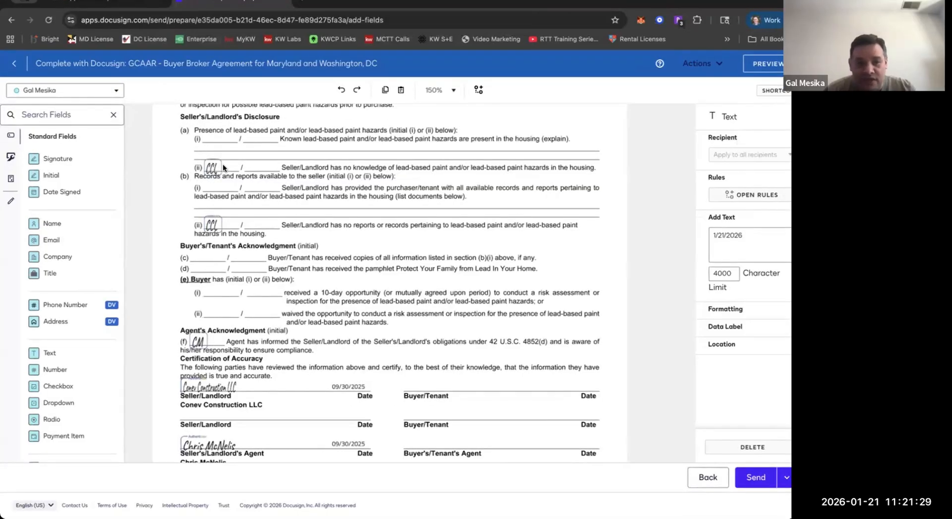
pyautogui.scroll(5, 218, 176)
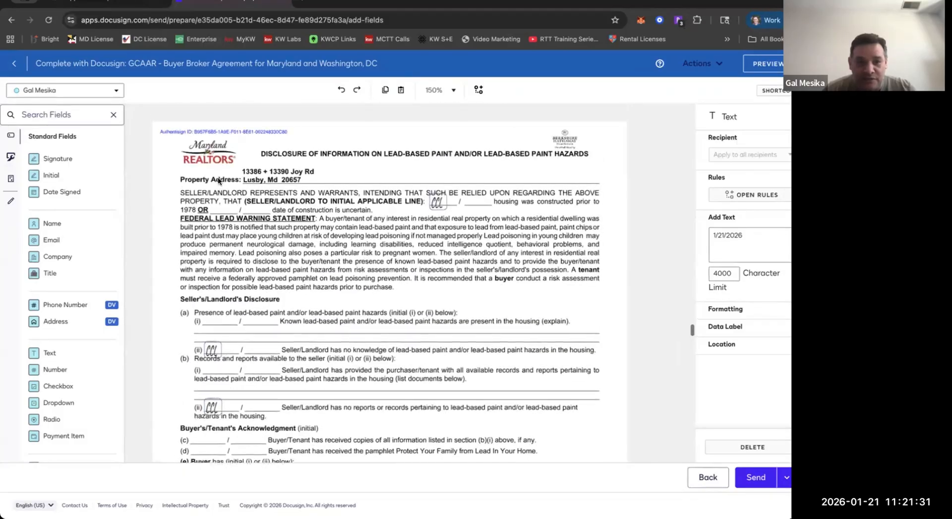
pyautogui.scroll(-1, 213, 189)
pyautogui.scroll(-4, 287, 242)
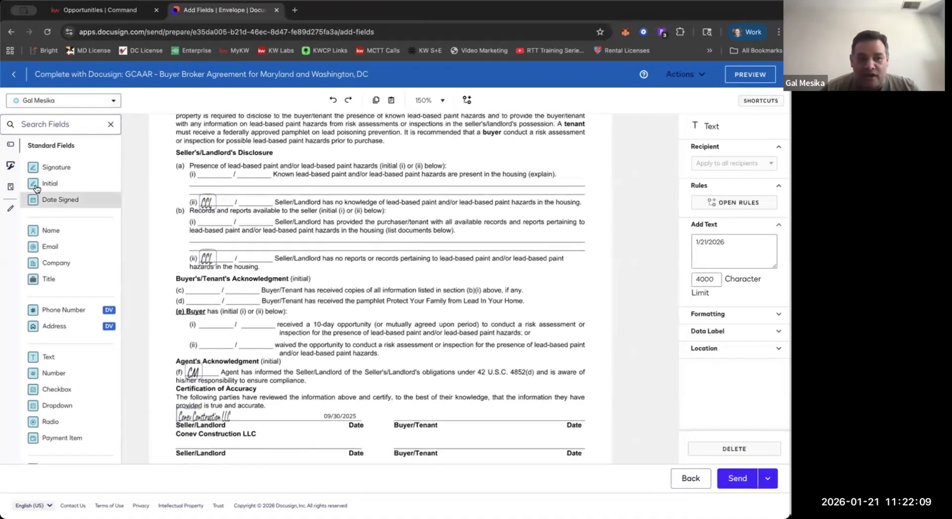
pyautogui.moveTo(36, 187); pyautogui.dragTo(191, 269)
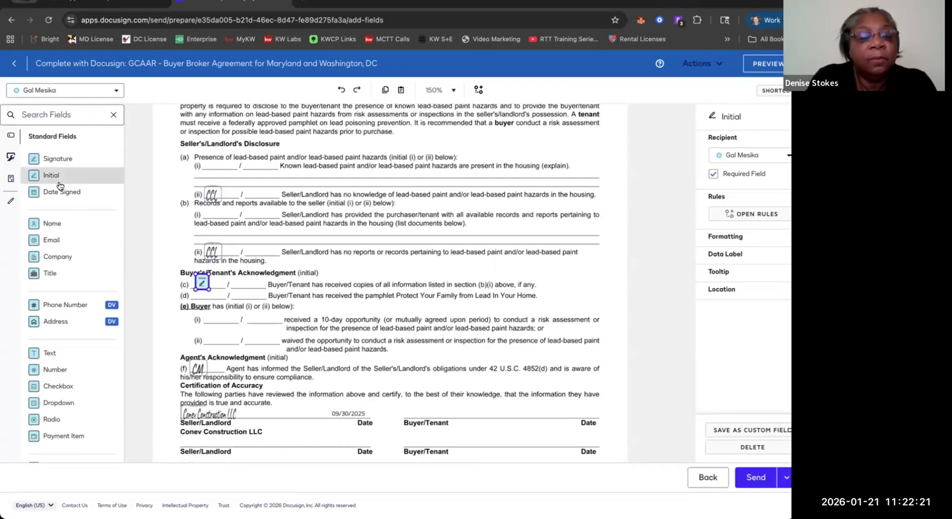
pyautogui.moveTo(59, 186); pyautogui.dragTo(238, 281)
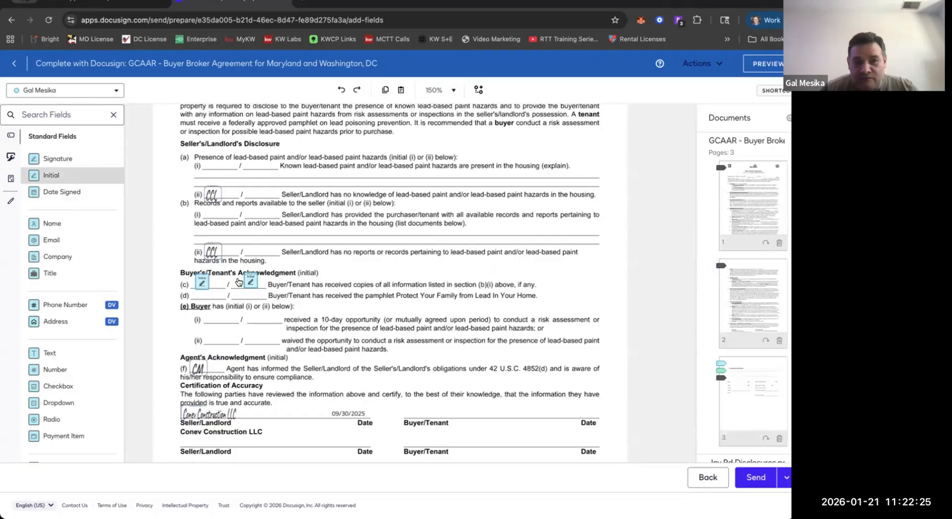
# Add more initial fields on both blanks of line (d), the first blank of (e)(i) and the second blank of (e)(ii).
pyautogui.click(251, 283)
pyautogui.press('super+c')
pyautogui.press('super+v')
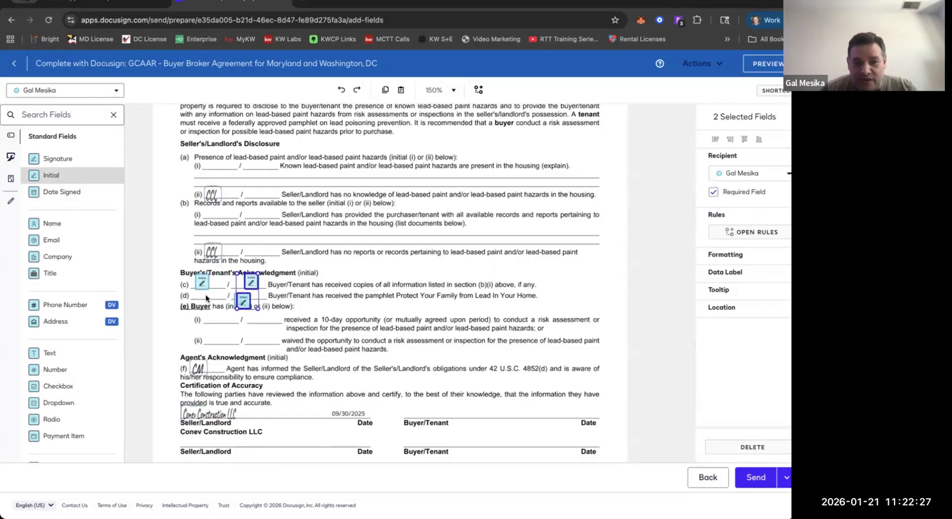
pyautogui.click(207, 298)
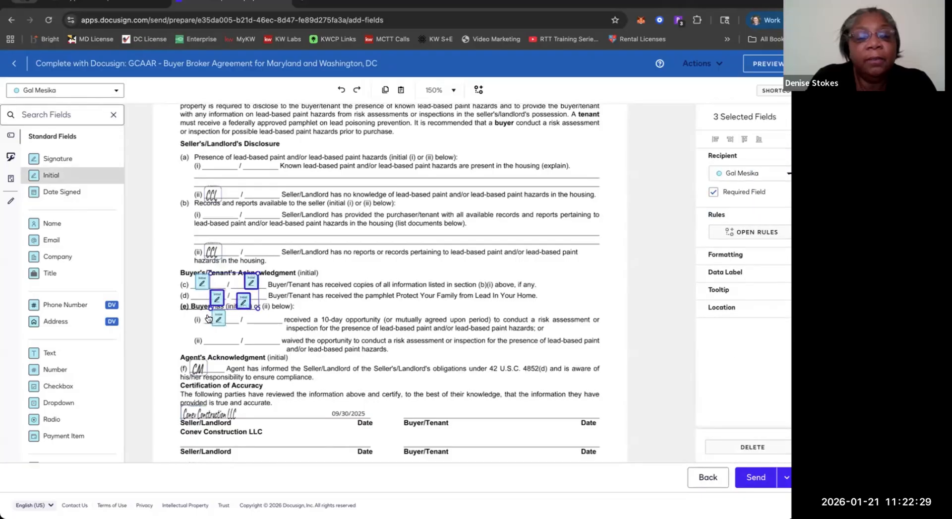
pyautogui.click(208, 318)
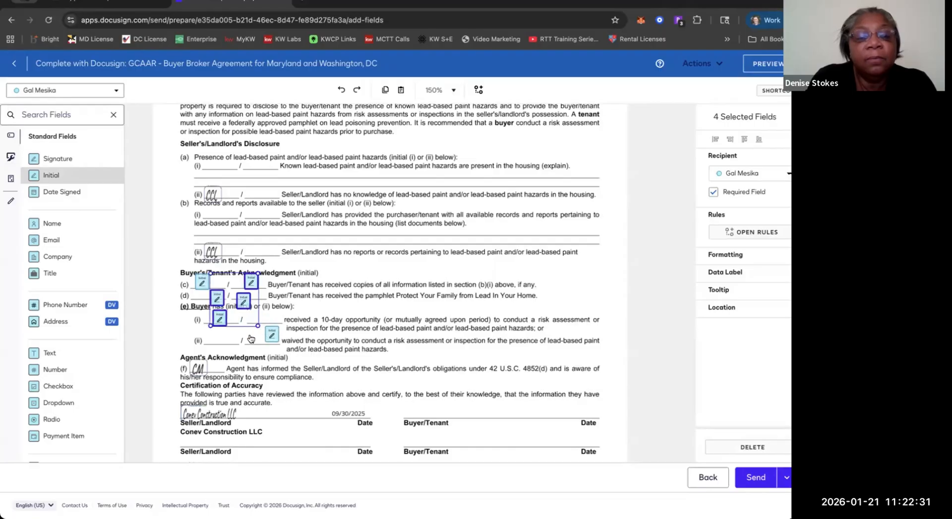
pyautogui.click(251, 339)
pyautogui.press('Escape')
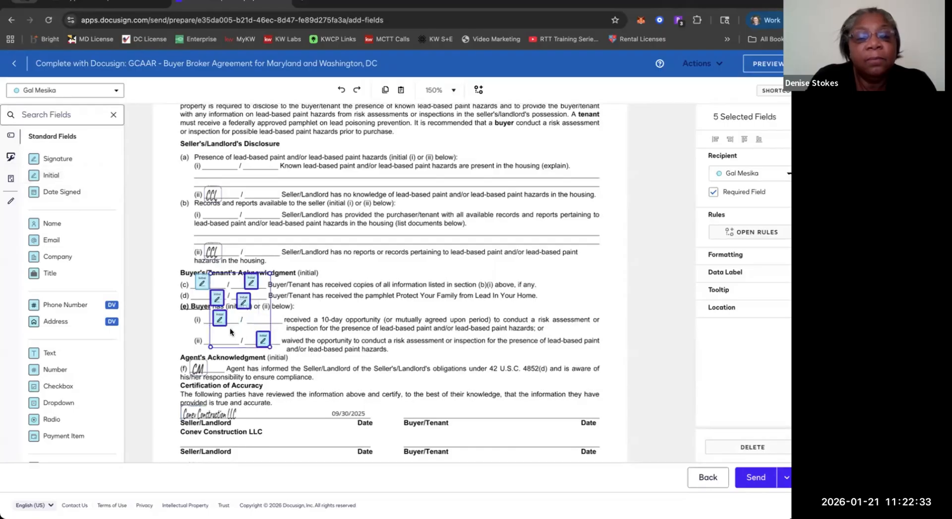
# Move the initial field from line (e)(i) down to the first blank of line (e)(ii), the waived-inspection option.
pyautogui.moveTo(220, 318); pyautogui.dragTo(219, 327)
pyautogui.press('Up')
pyautogui.press('Up')
pyautogui.press('Up')
pyautogui.press('Up')
pyautogui.press('Up')
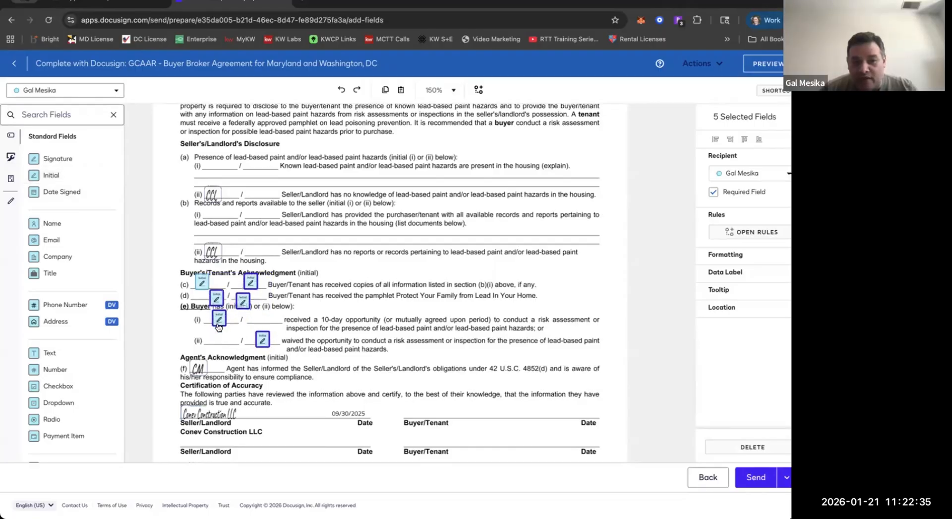
pyautogui.click(218, 324)
pyautogui.click(209, 331)
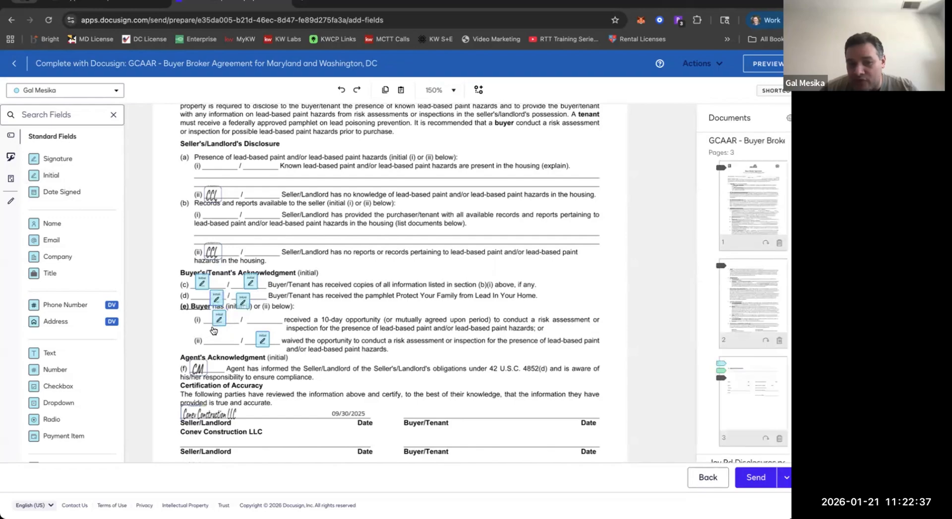
pyautogui.moveTo(213, 326); pyautogui.dragTo(213, 343)
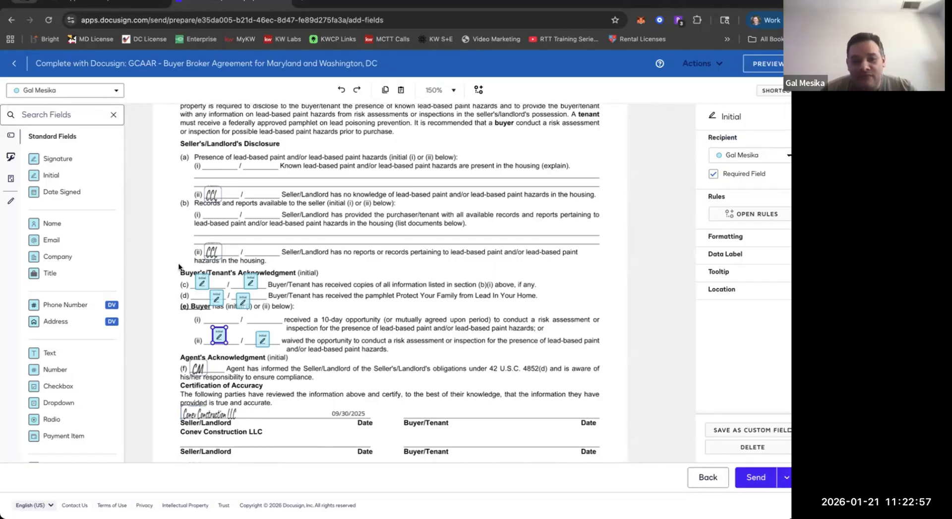
# Assign the three initial fields on the first blanks of lines (c), (d) and (e)(ii) to the first buyer.
pyautogui.moveTo(181, 270); pyautogui.dragTo(216, 357)
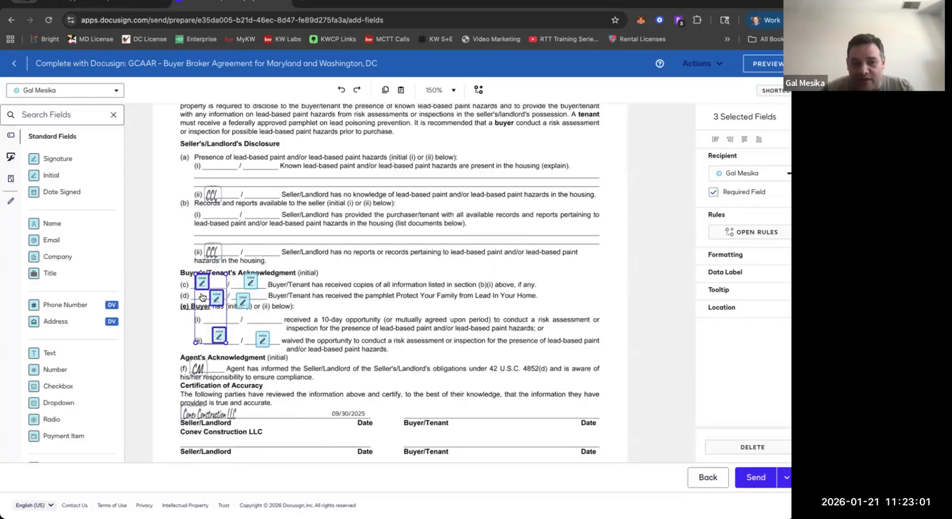
pyautogui.click(726, 174)
pyautogui.click(737, 213)
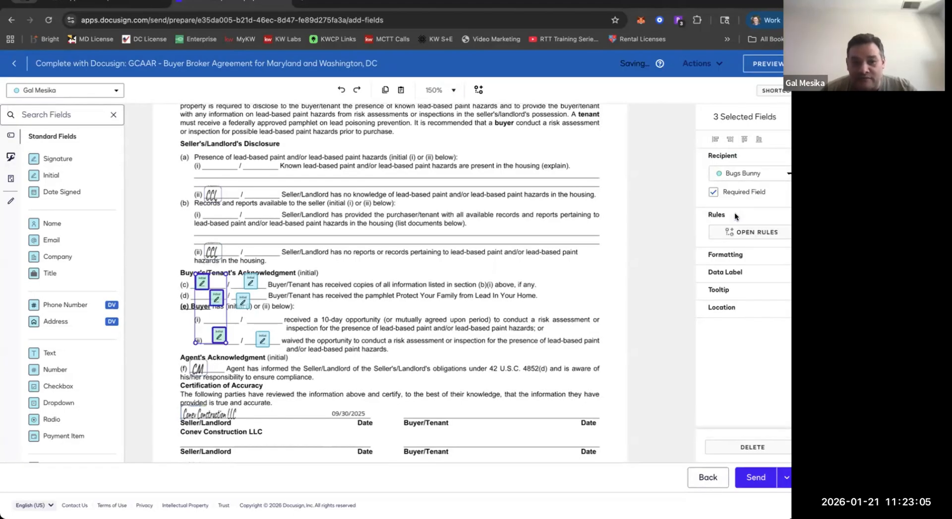
pyautogui.click(169, 311)
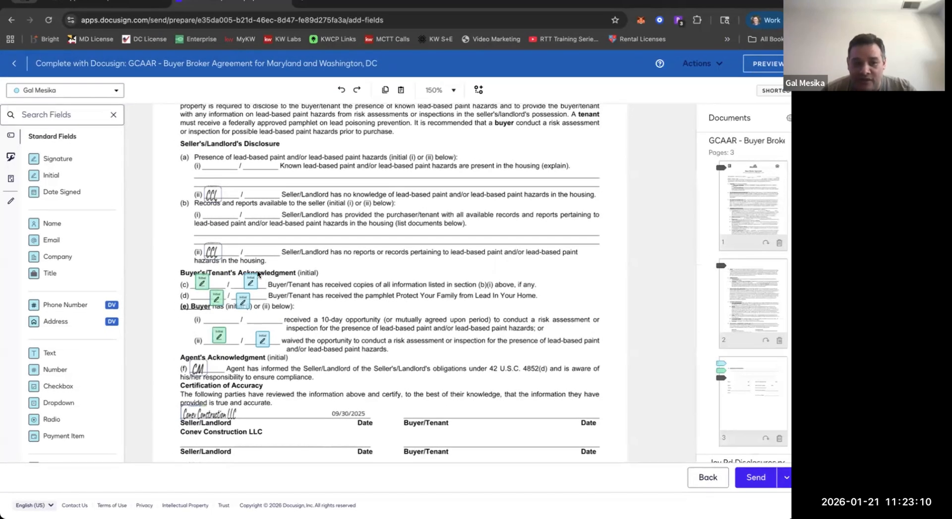
# Assign the three initial fields on the second blanks of lines (c), (d) and (e)(ii) to the second buyer.
pyautogui.moveTo(265, 266); pyautogui.dragTo(239, 361)
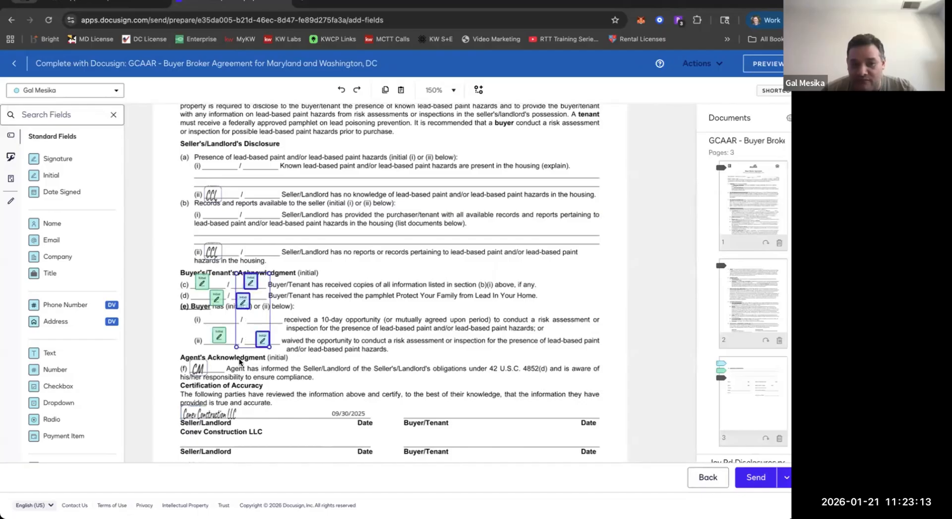
pyautogui.click(744, 173)
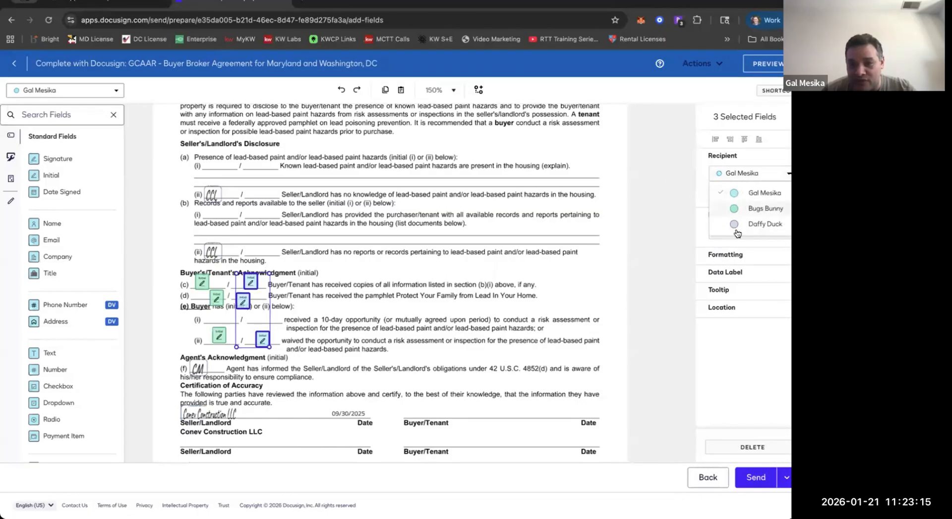
pyautogui.click(743, 203)
pyautogui.click(323, 308)
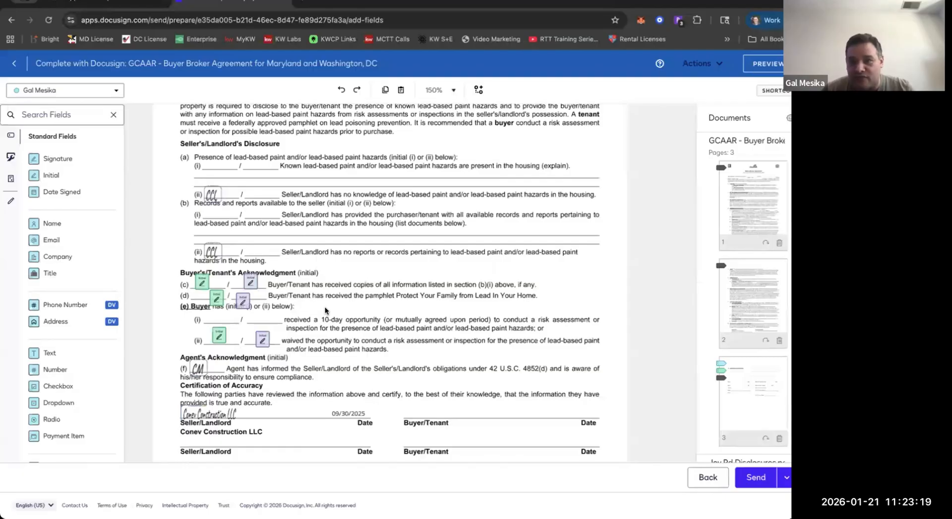
# Place signature fields on the two Buyer/Tenant lines and the Buyer's/Tenant's Agent line under Certification of Accuracy.
pyautogui.scroll(-1, 325, 308)
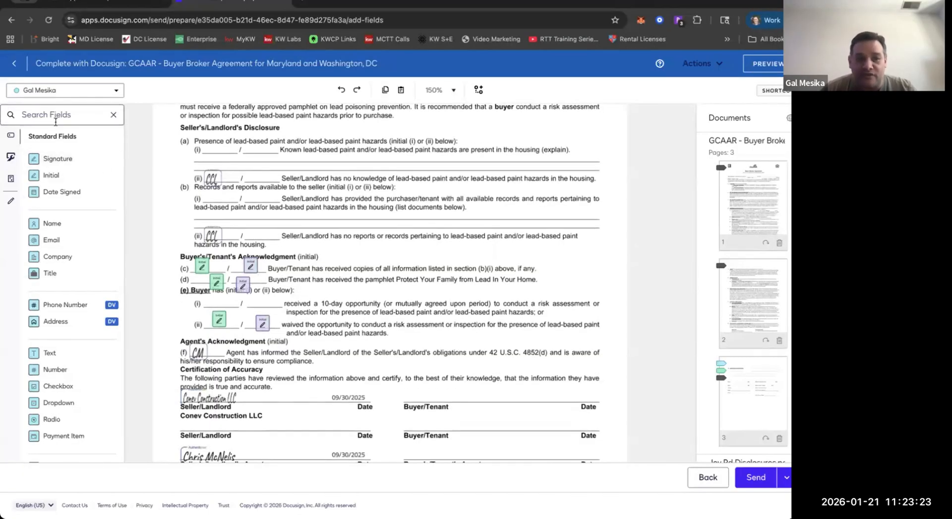
pyautogui.click(60, 90)
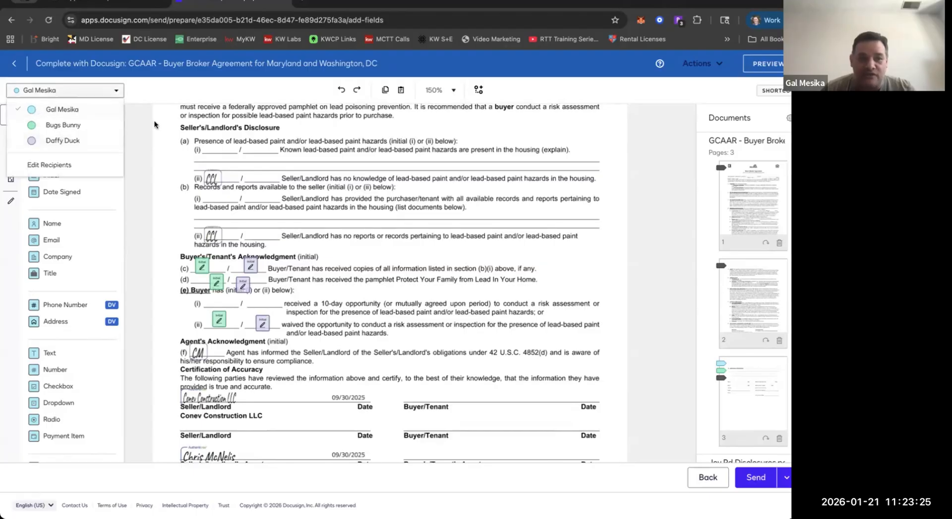
pyautogui.click(132, 145)
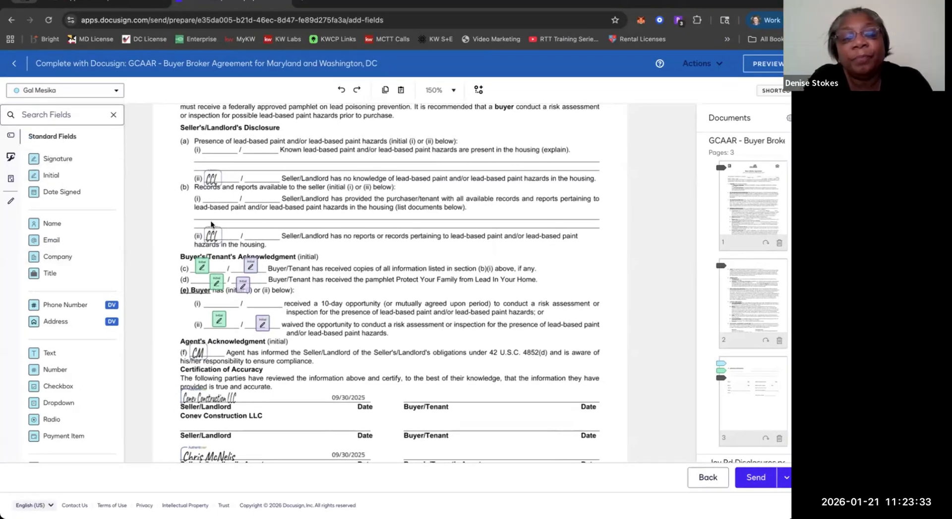
pyautogui.scroll(-3, 254, 293)
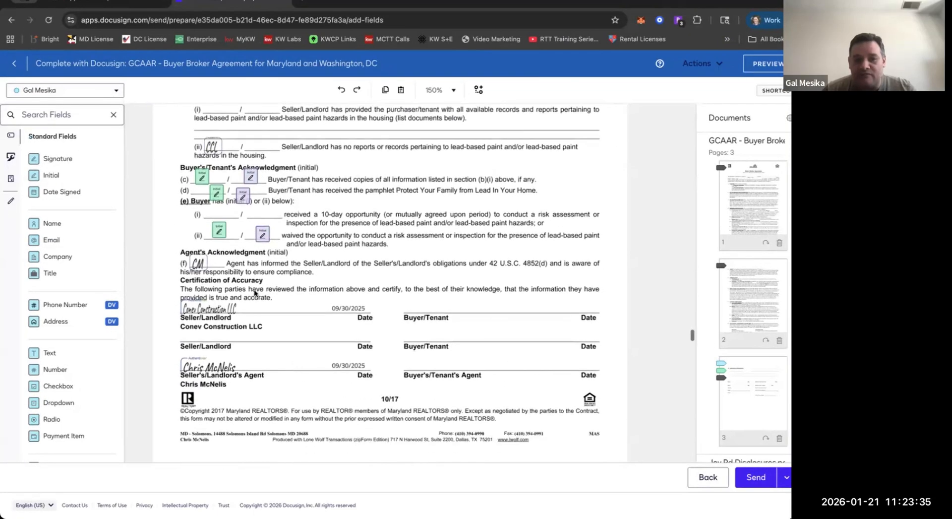
pyautogui.scroll(1, 262, 241)
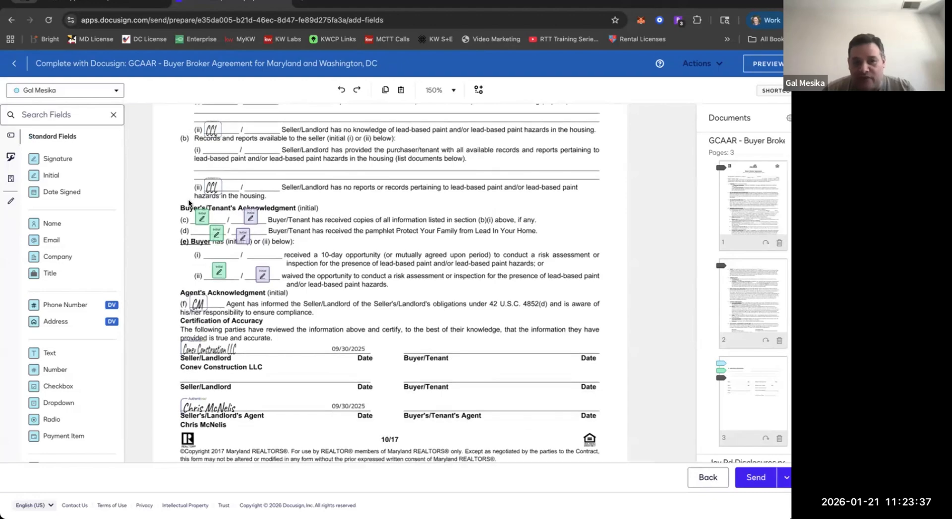
pyautogui.click(47, 167)
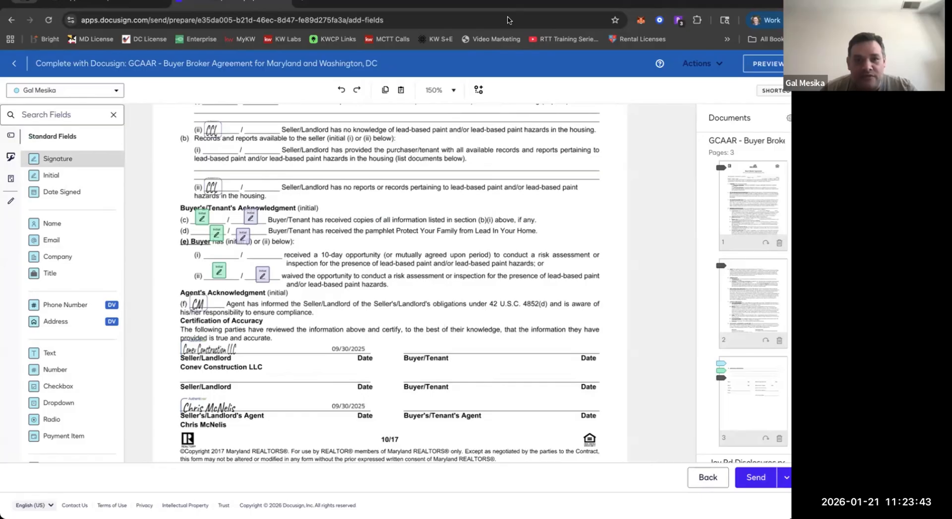
pyautogui.click(50, 161)
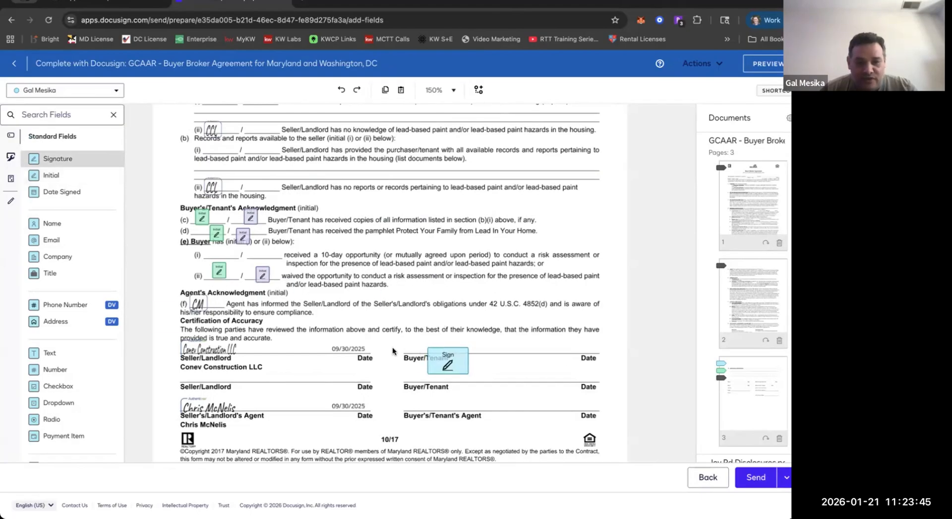
pyautogui.click(388, 332)
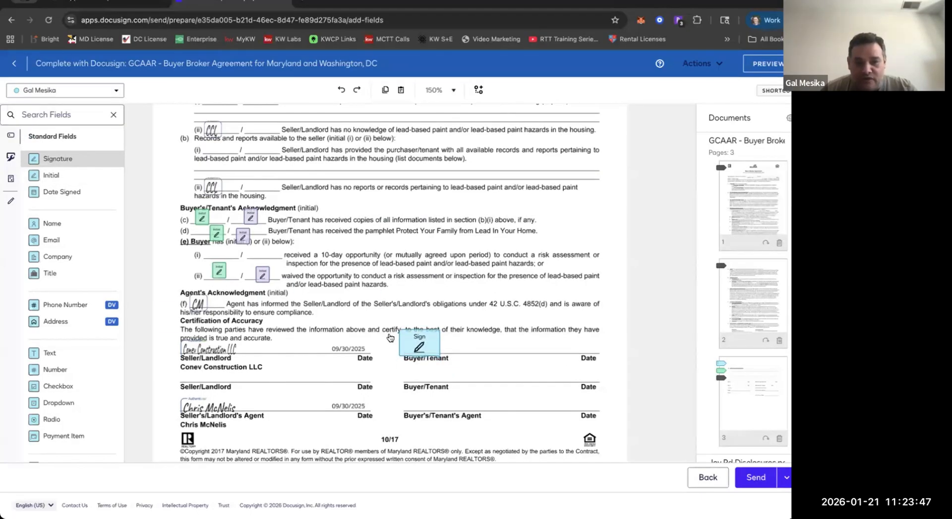
pyautogui.keyDown('shift'); pyautogui.click(390, 368); pyautogui.keyUp('shift')
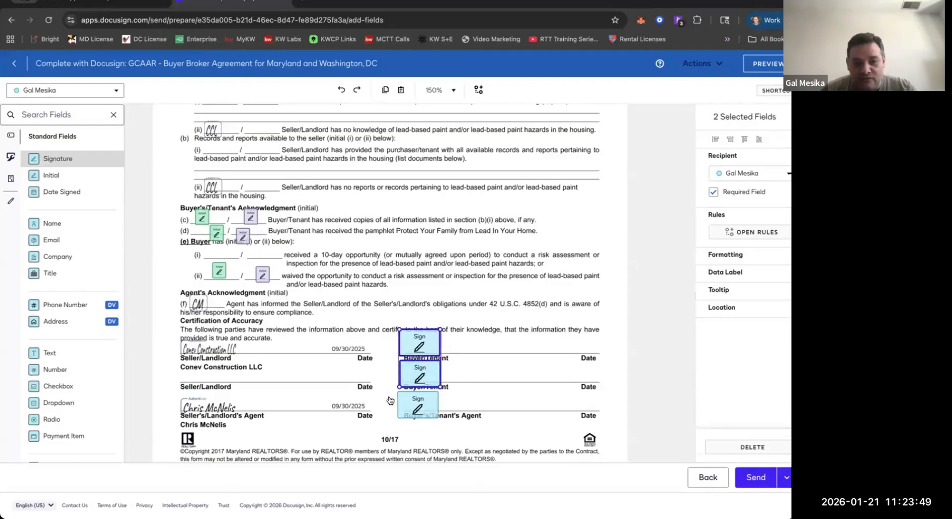
pyautogui.keyDown('shift'); pyautogui.click(390, 400); pyautogui.keyUp('shift')
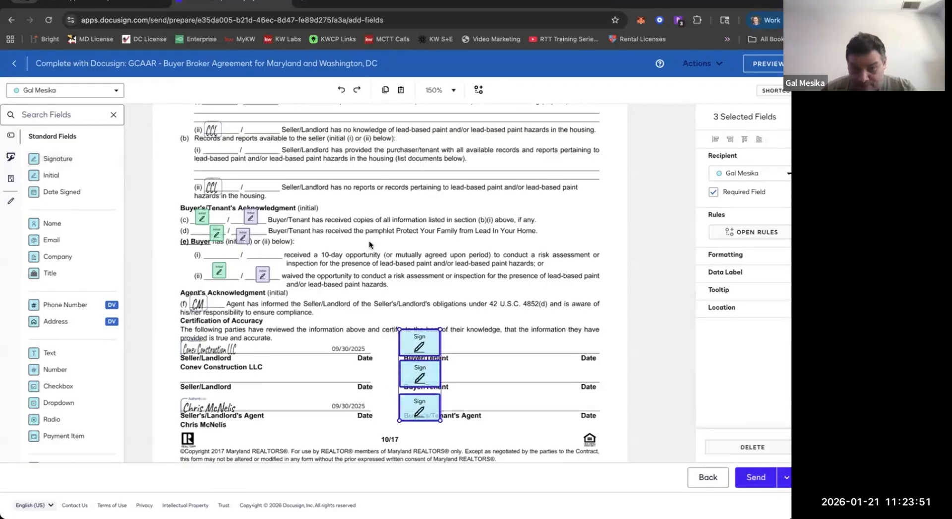
# Place date-signed fields on the two Buyer/Tenant lines and the Buyer's/Tenant's Agent line under Certification of Accuracy.
pyautogui.click(52, 192)
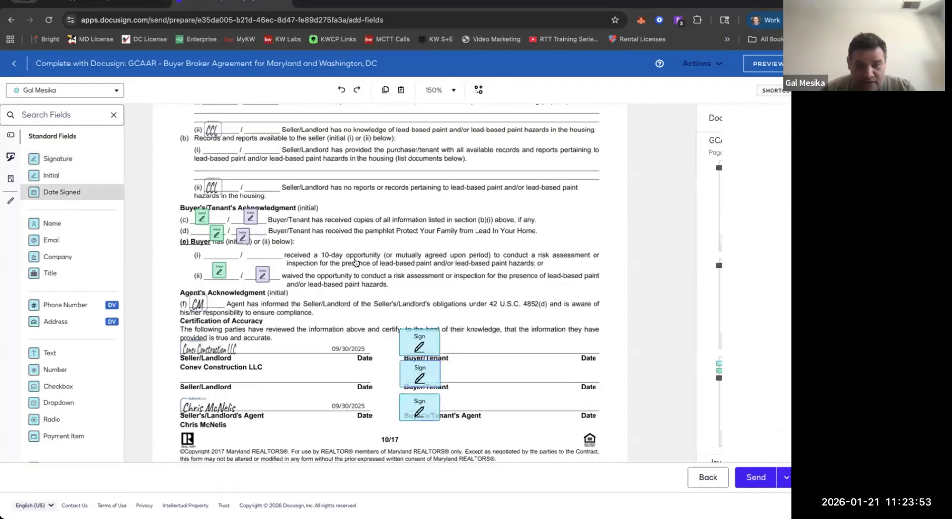
pyautogui.press('Escape')
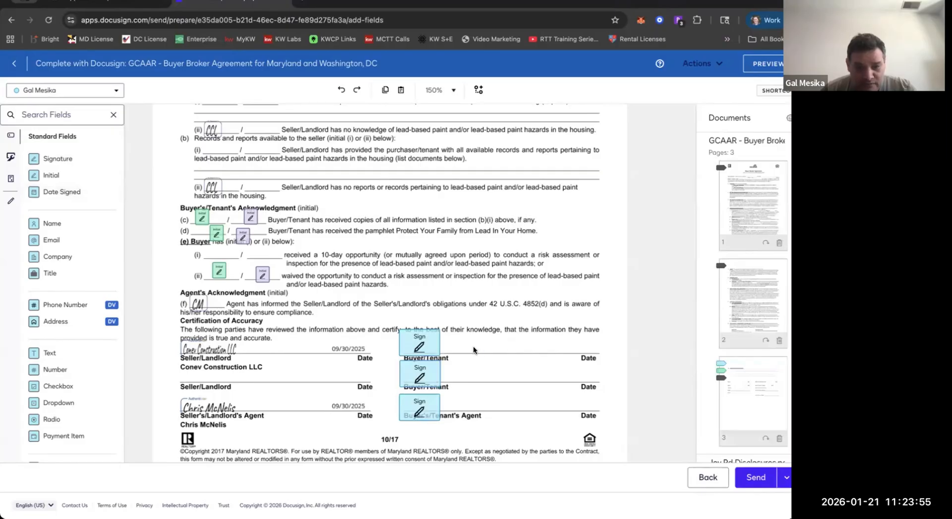
pyautogui.click(74, 195)
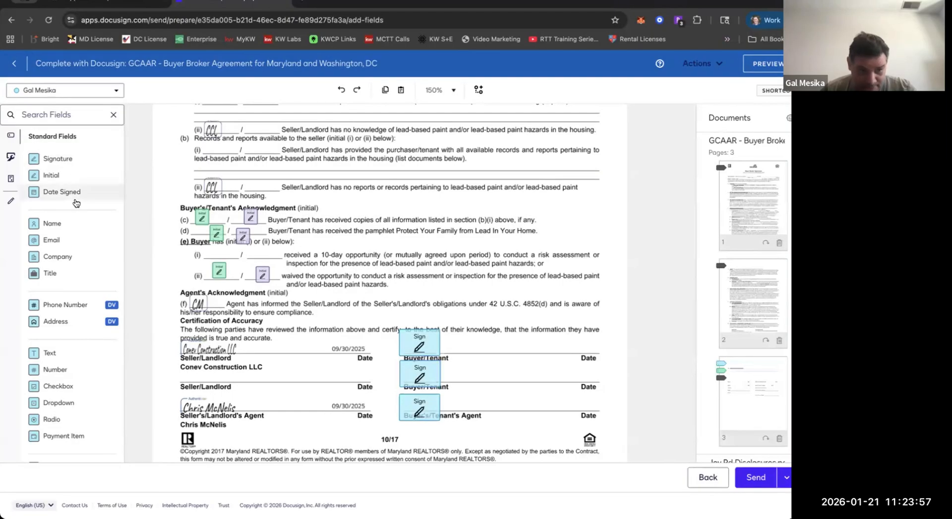
pyautogui.click(473, 350)
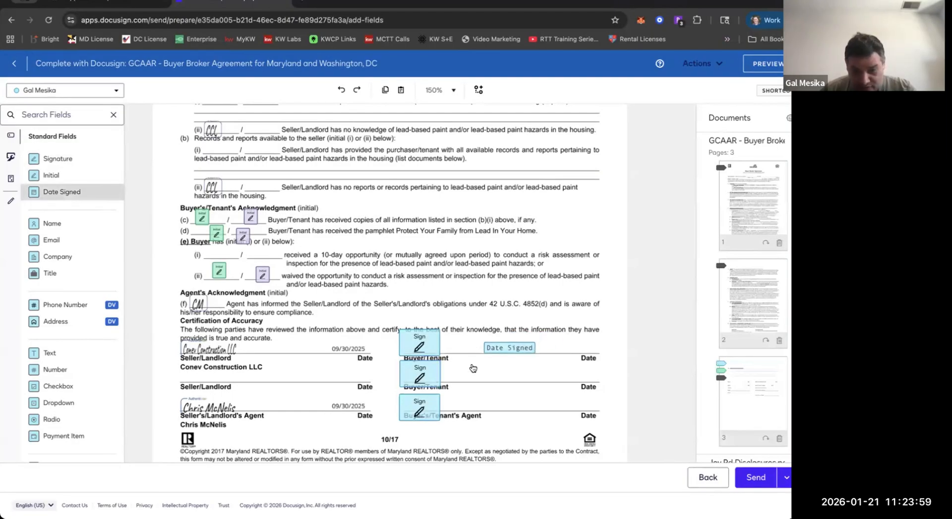
pyautogui.click(474, 378)
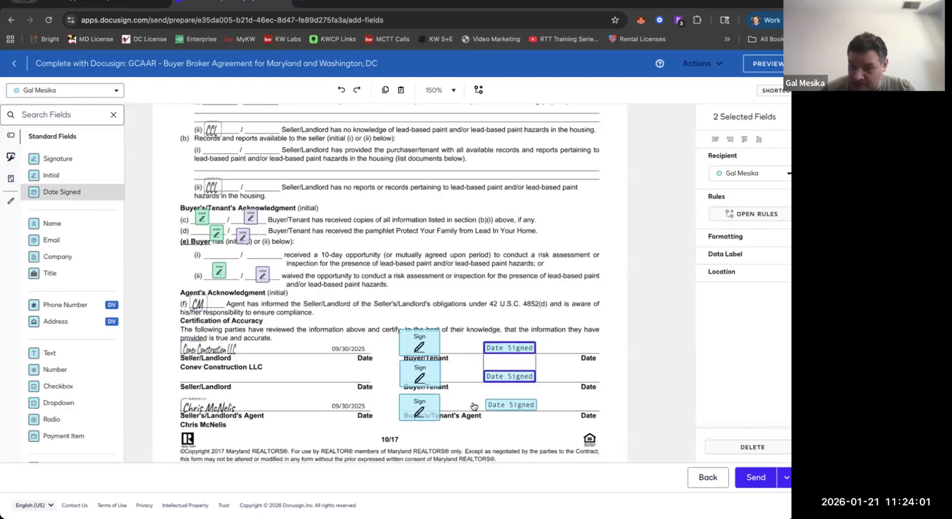
pyautogui.click(474, 405)
# Assign the first Buyer/Tenant line's signature and date fields to the first buyer and the second line's to the second buyer.
pyautogui.click(357, 343)
pyautogui.moveTo(357, 343); pyautogui.dragTo(551, 350)
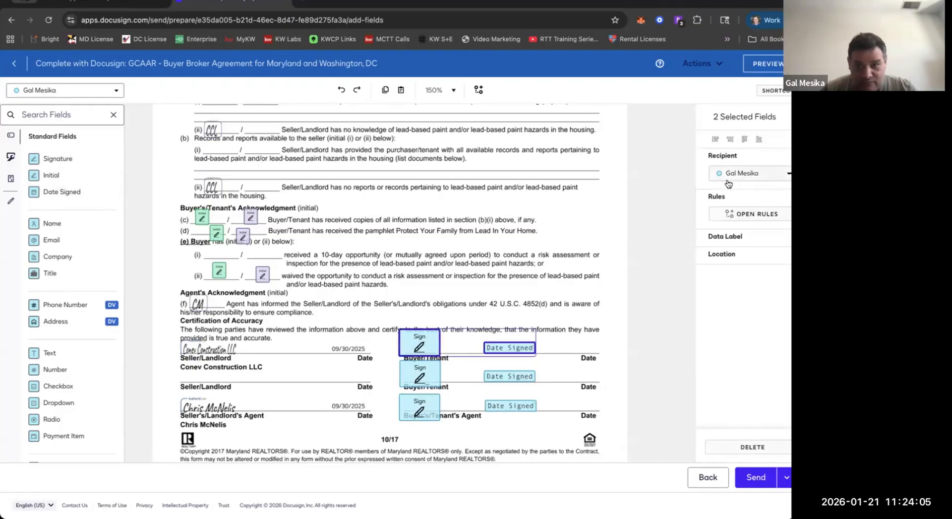
pyautogui.click(728, 182)
pyautogui.click(736, 216)
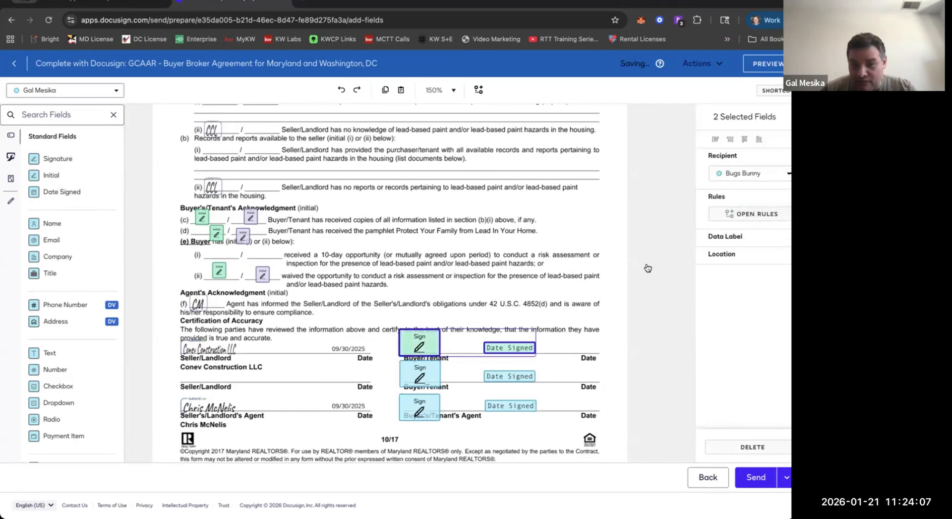
pyautogui.click(744, 174)
pyautogui.click(749, 230)
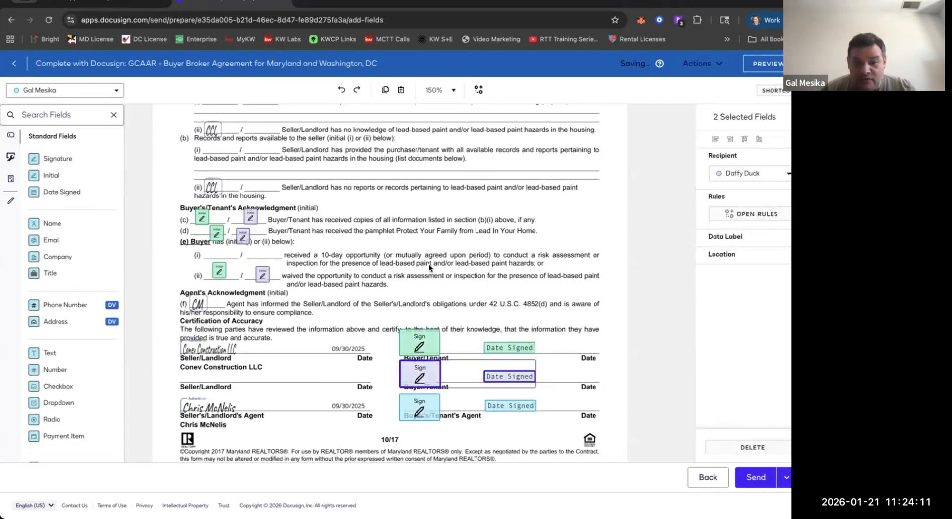
pyautogui.click(428, 264)
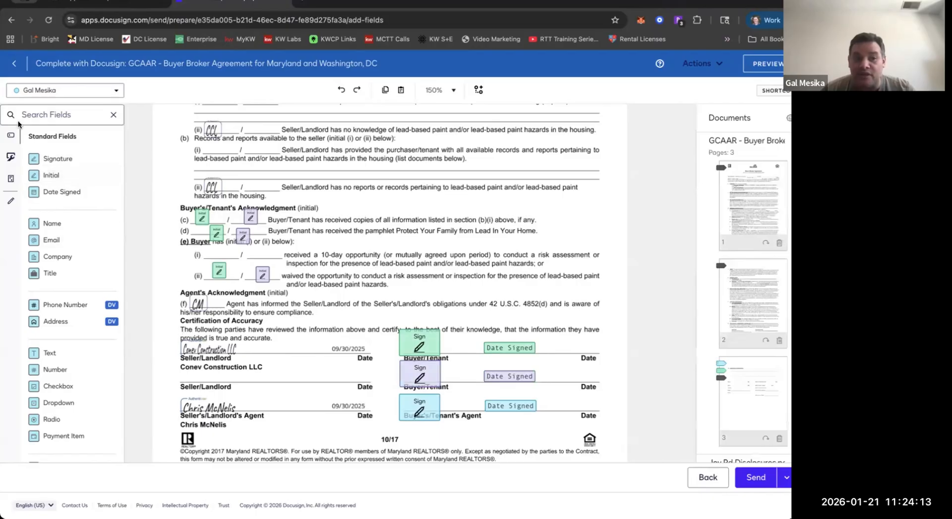
pyautogui.click(67, 90)
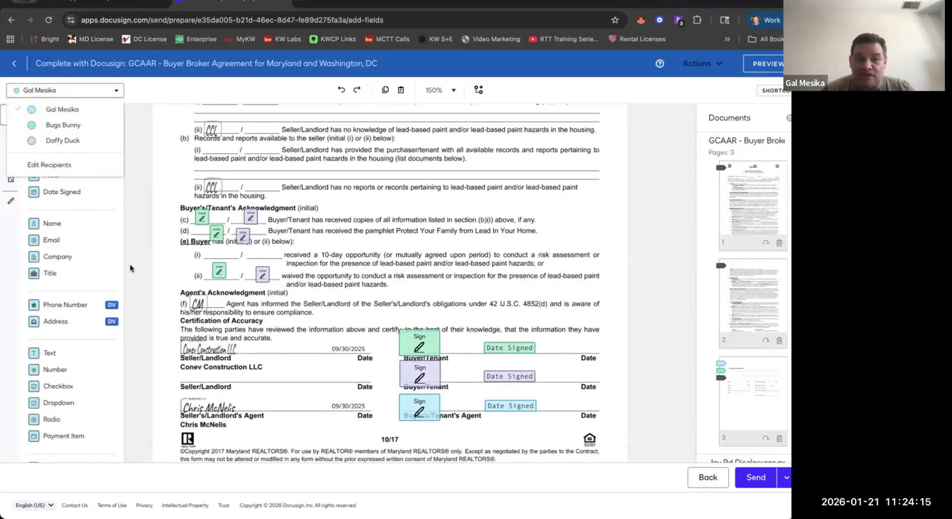
pyautogui.click(133, 221)
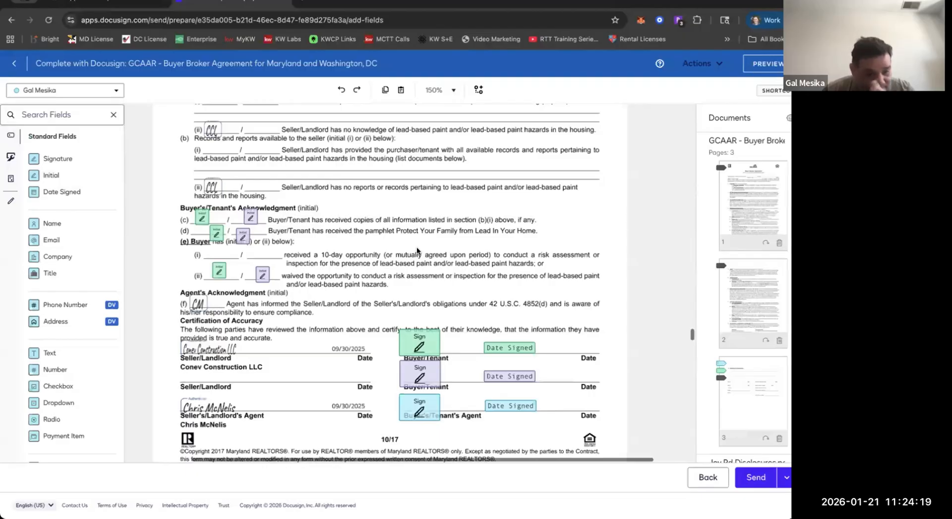
pyautogui.rightClick(391, 281)
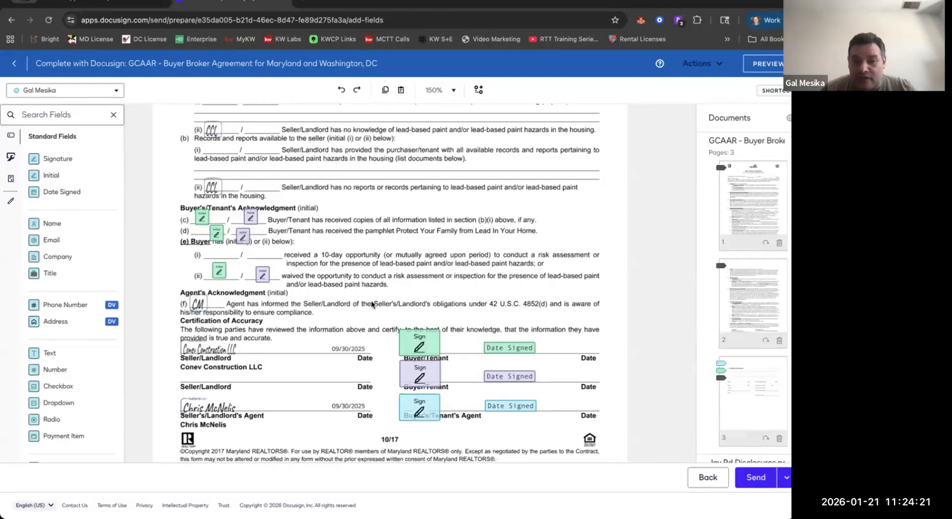
# Copy both buyers' signature and date fields onto the Buyer lines of the Maryland Lead Poisoning Prevention Program Disclosure.
pyautogui.moveTo(381, 296); pyautogui.dragTo(540, 387)
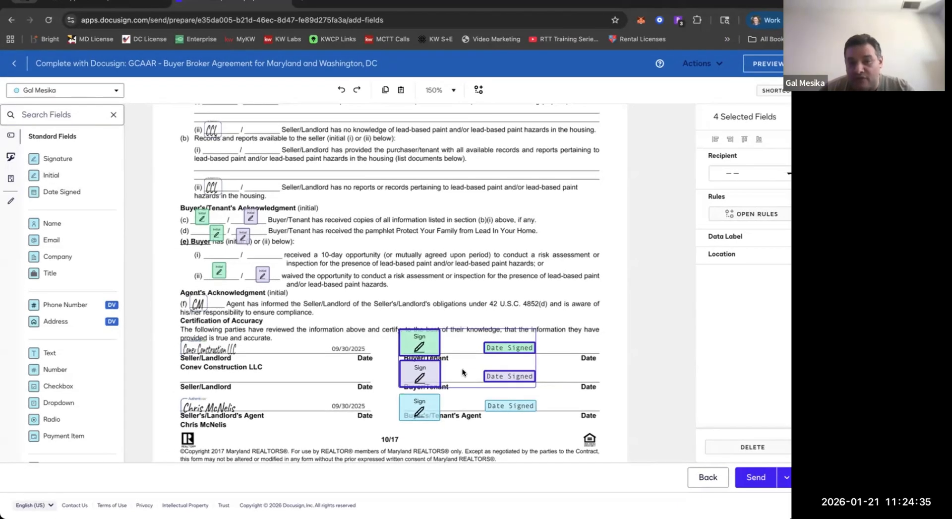
pyautogui.scroll(-10, 520, 292)
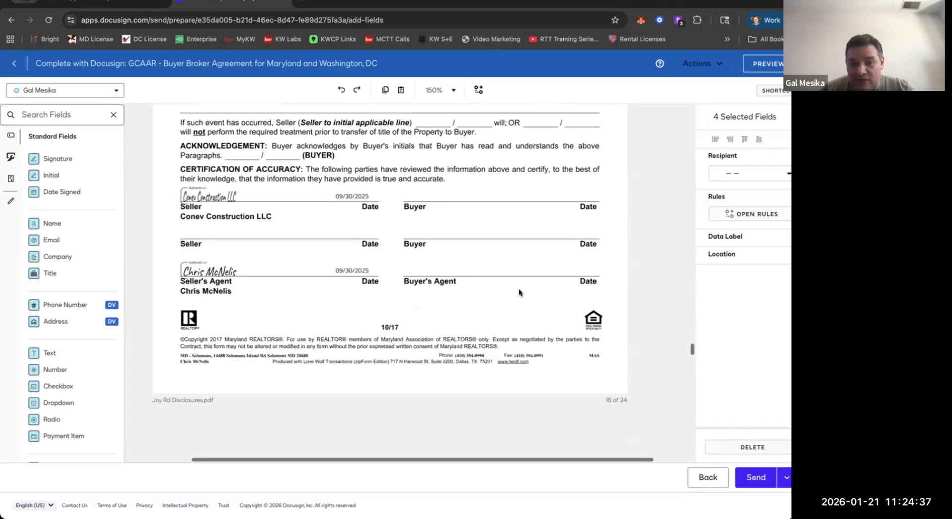
pyautogui.scroll(2, 519, 293)
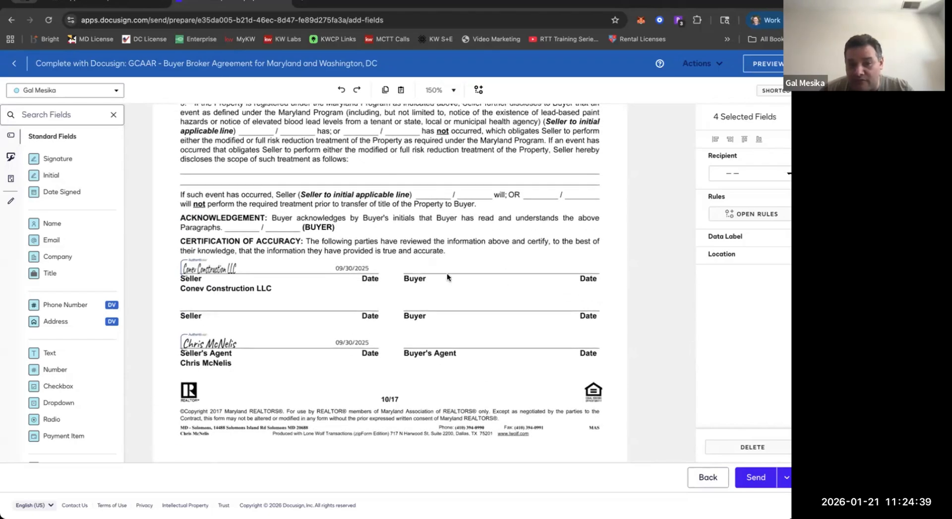
pyautogui.press('super+v')
pyautogui.moveTo(419, 299); pyautogui.dragTo(422, 272)
# Shift the second buyer's copied signature and date fields down onto the second Buyer line.
pyautogui.moveTo(390, 299); pyautogui.dragTo(537, 313)
pyautogui.press('Down')
pyautogui.press('Down')
pyautogui.press('Down')
pyautogui.press('Down')
pyautogui.press('Down')
pyautogui.press('Down')
pyautogui.press('Down')
pyautogui.press('Down')
pyautogui.press('Down')
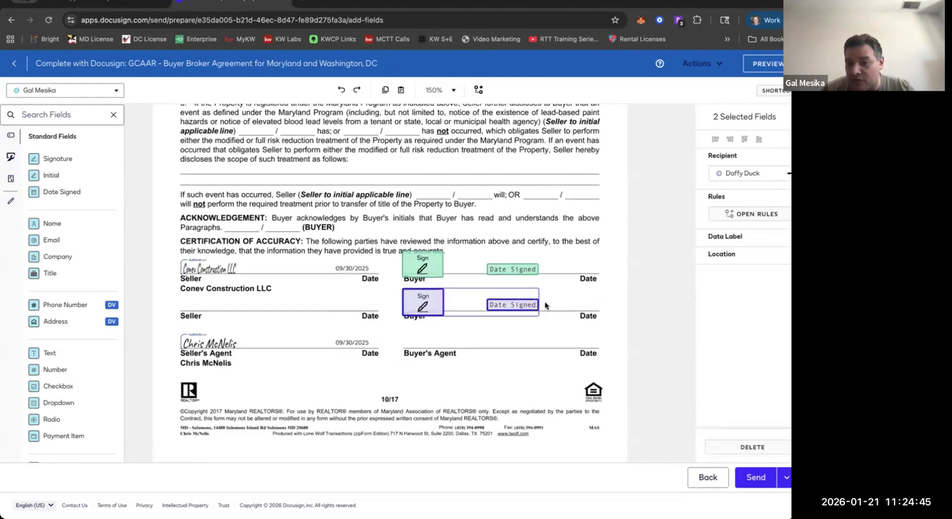
pyautogui.click(566, 296)
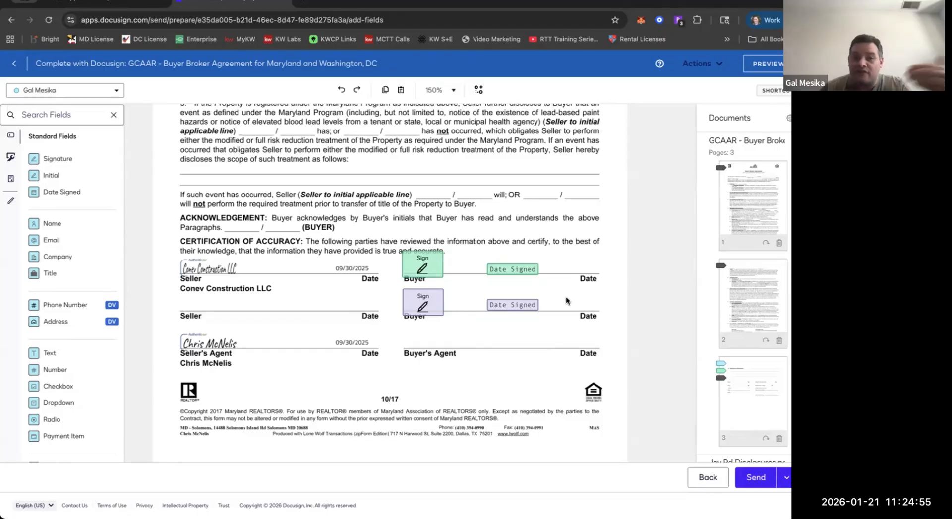
# Look through the right-to-farm statement and the Section 10-702 notice in Joy Rd Disclosures for buyer and agent signature lines.
pyautogui.scroll(-6, 529, 285)
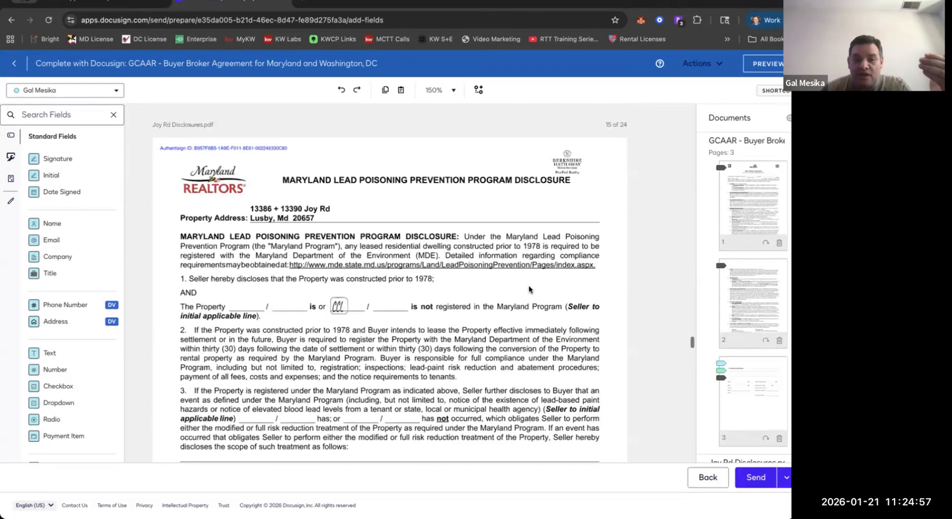
pyautogui.scroll(10, 352, 268)
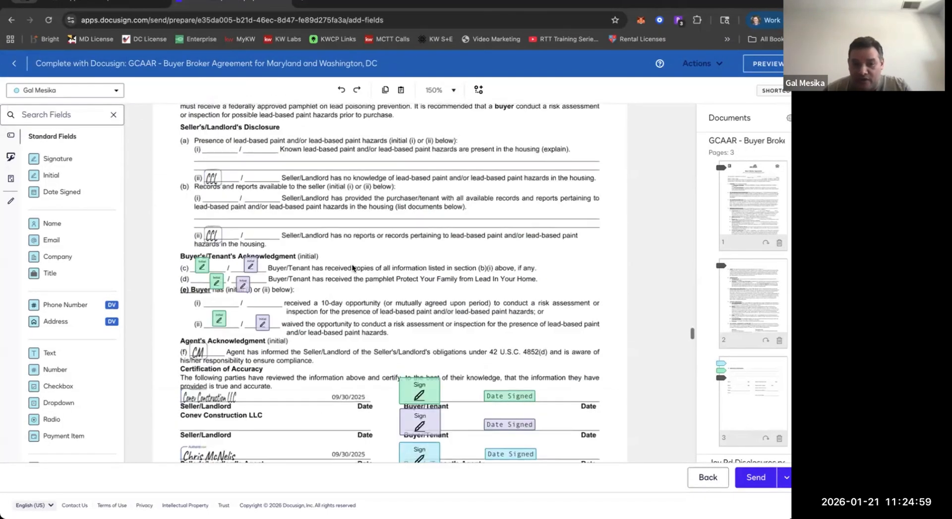
pyautogui.scroll(15, 352, 267)
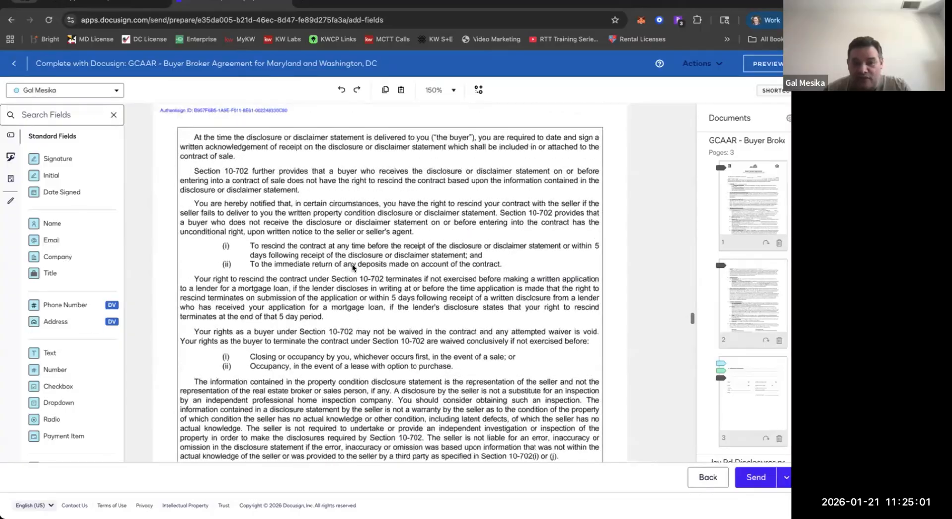
pyautogui.scroll(2, 352, 267)
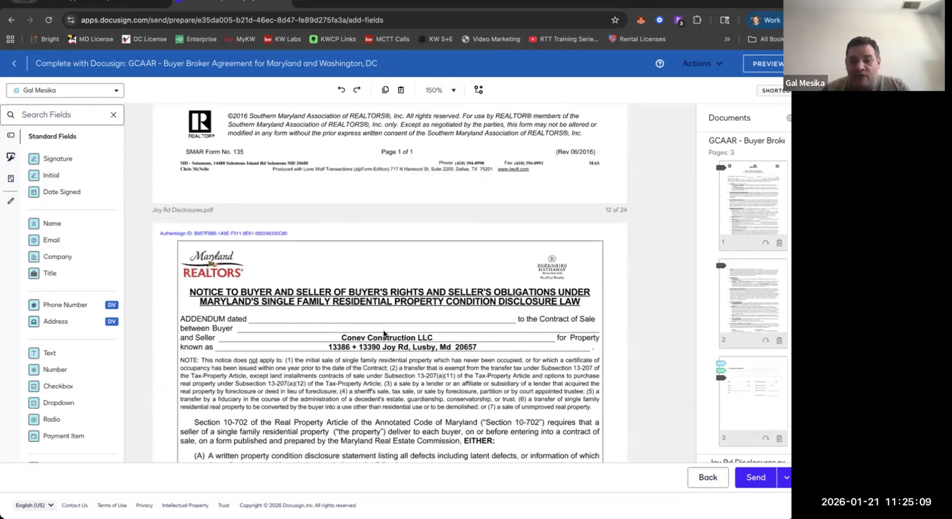
pyautogui.scroll(6, 395, 364)
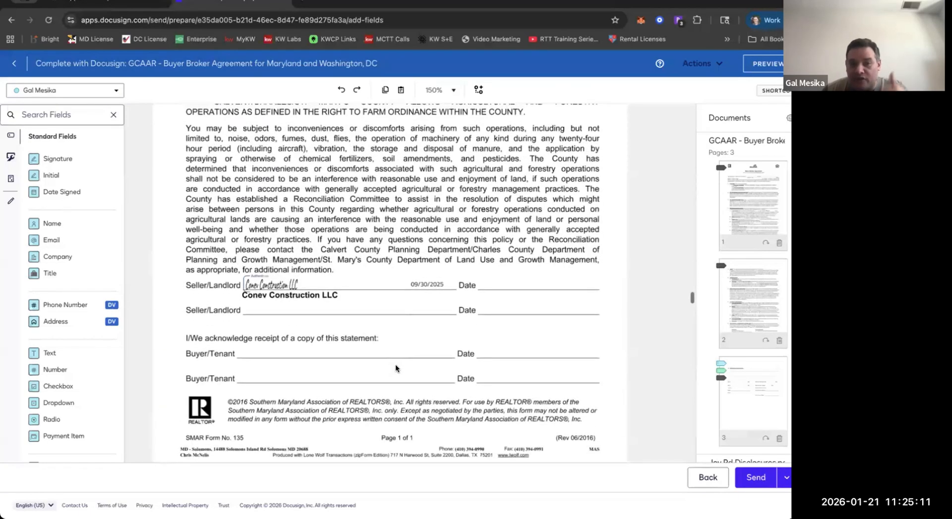
pyautogui.scroll(3, 395, 366)
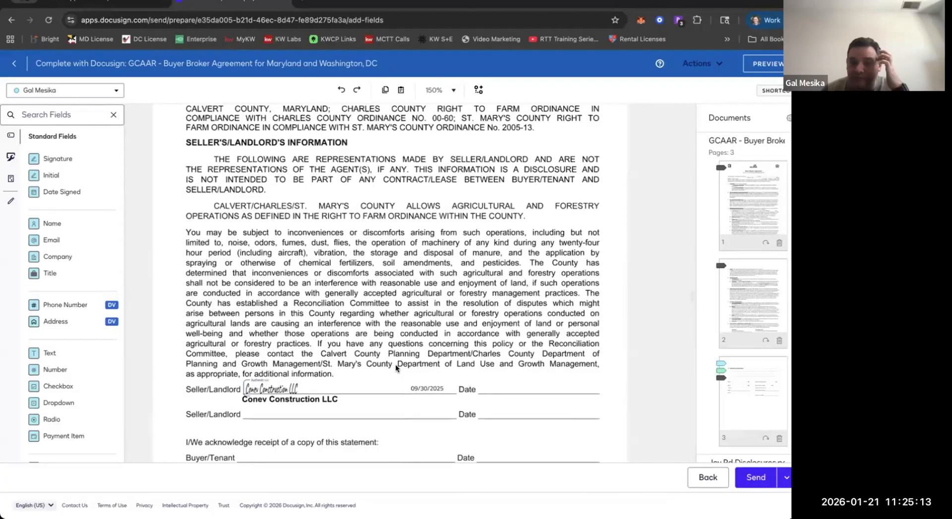
pyautogui.scroll(-1, 395, 366)
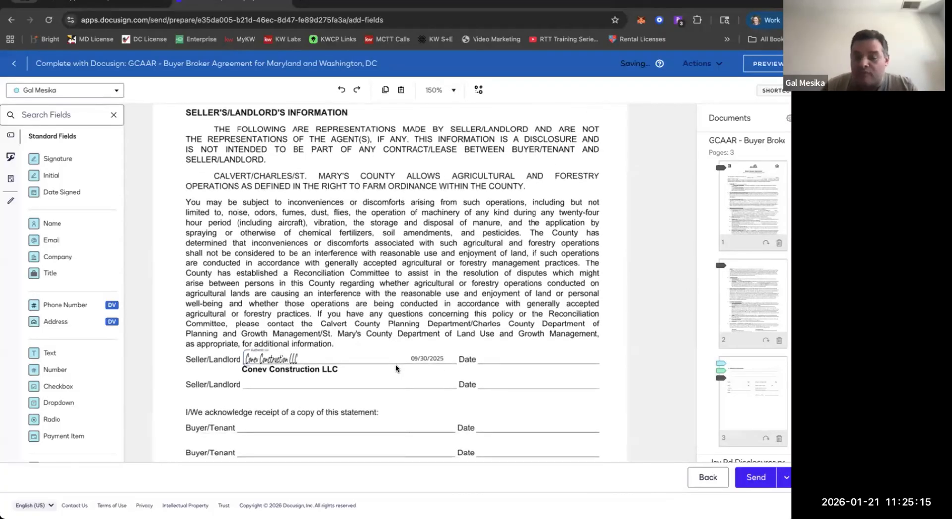
pyautogui.scroll(3, 395, 366)
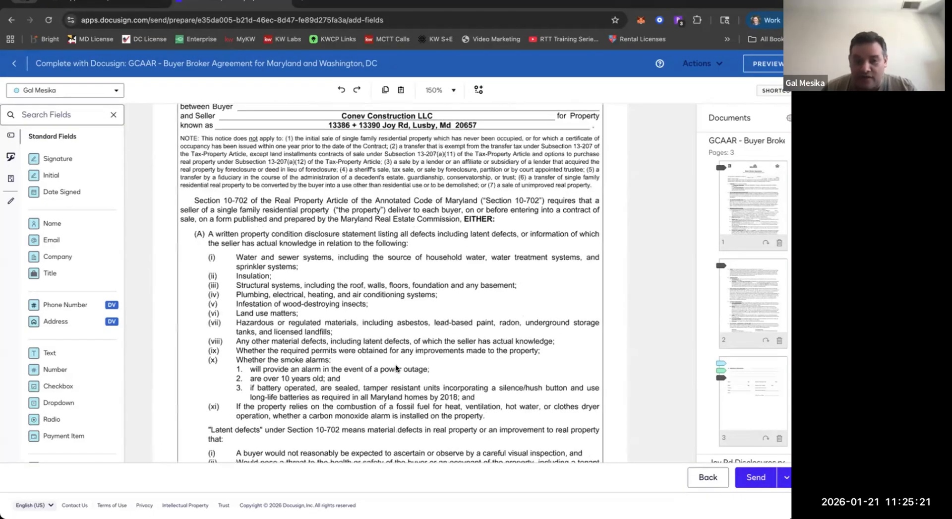
pyautogui.scroll(-3, 396, 366)
pyautogui.scroll(-6, 396, 367)
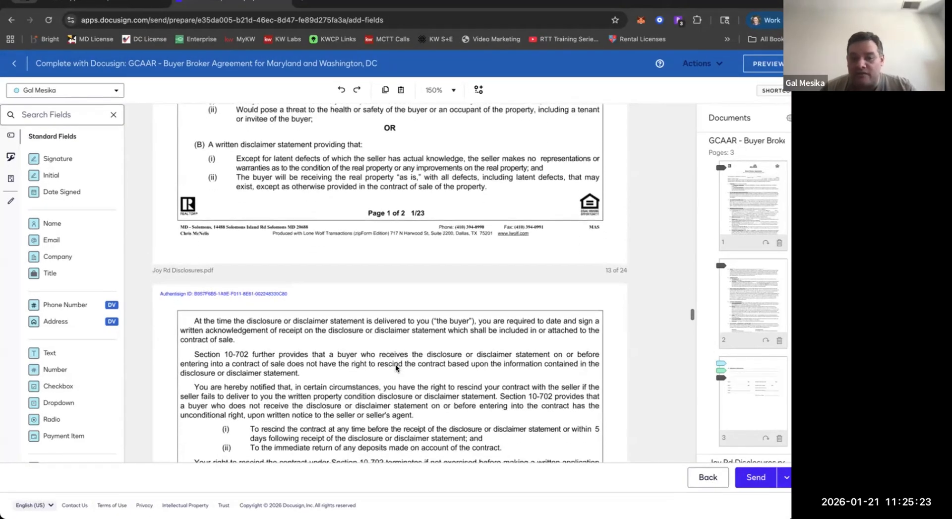
pyautogui.scroll(-7, 395, 364)
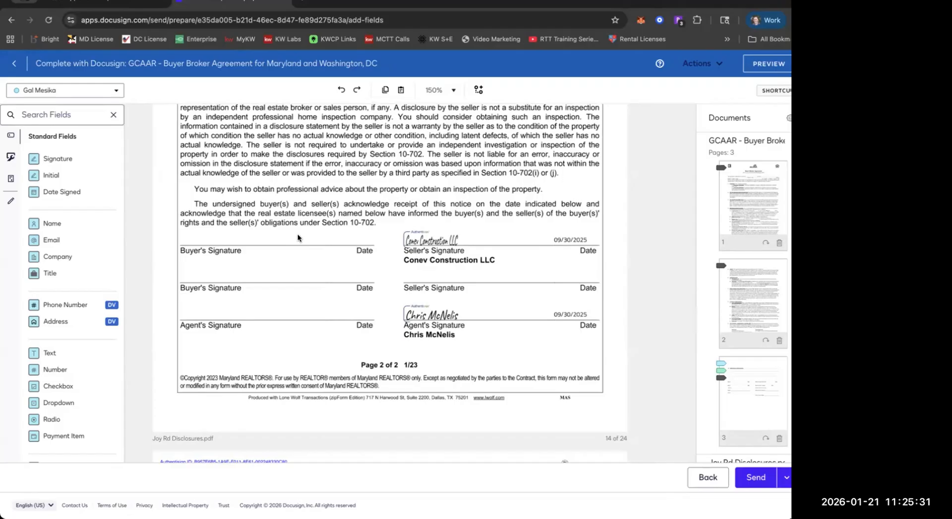
# Delete the six buyer initial fields under Buyer's/Tenant's Acknowledgment on the lead-based paint disclosure.
pyautogui.scroll(-15, 298, 237)
pyautogui.scroll(4, 182, 177)
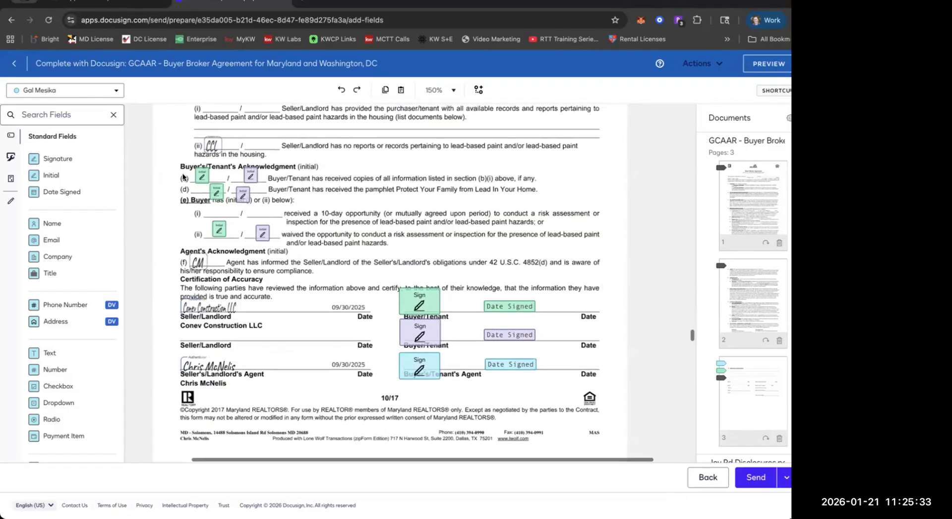
pyautogui.moveTo(262, 192); pyautogui.dragTo(287, 243)
pyautogui.press('Delete')
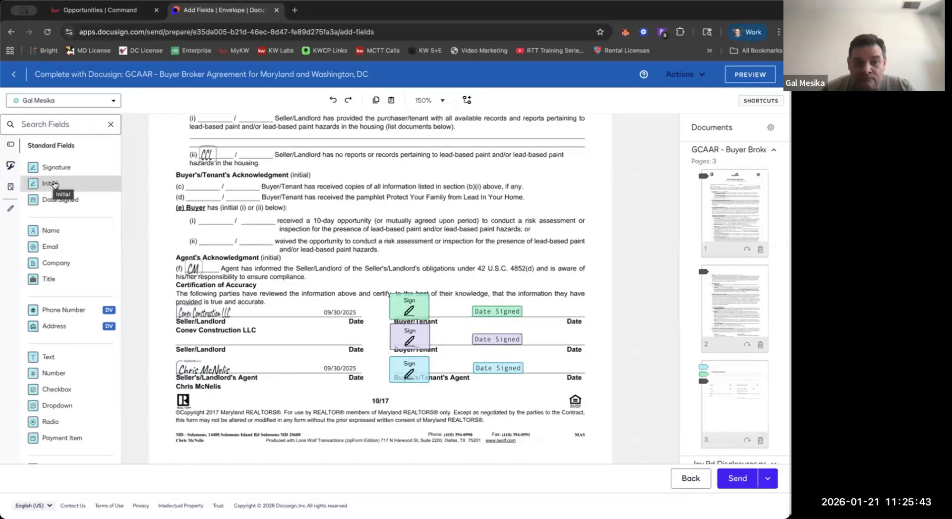
# Place initial fields on both blanks of lines (c), (d) and (e)(ii) under Buyer's/Tenant's Acknowledgment.
pyautogui.moveTo(54, 185); pyautogui.dragTo(190, 179)
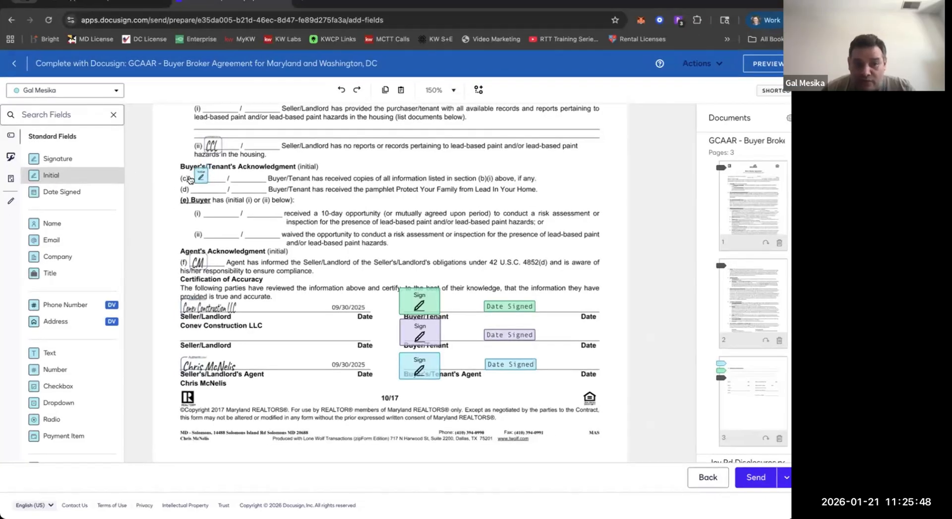
pyautogui.keyDown('shift'); pyautogui.click(190, 179); pyautogui.keyUp('shift')
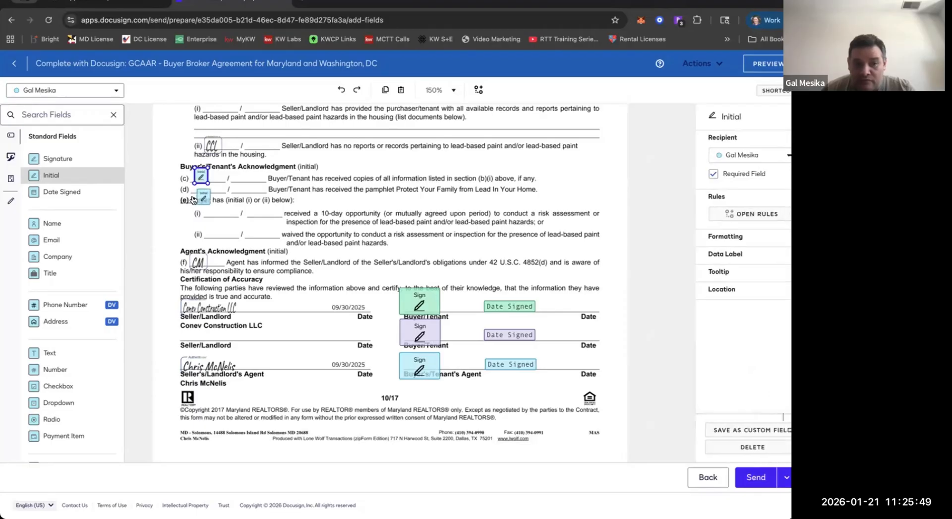
pyautogui.keyDown('shift'); pyautogui.click(191, 200); pyautogui.keyUp('shift')
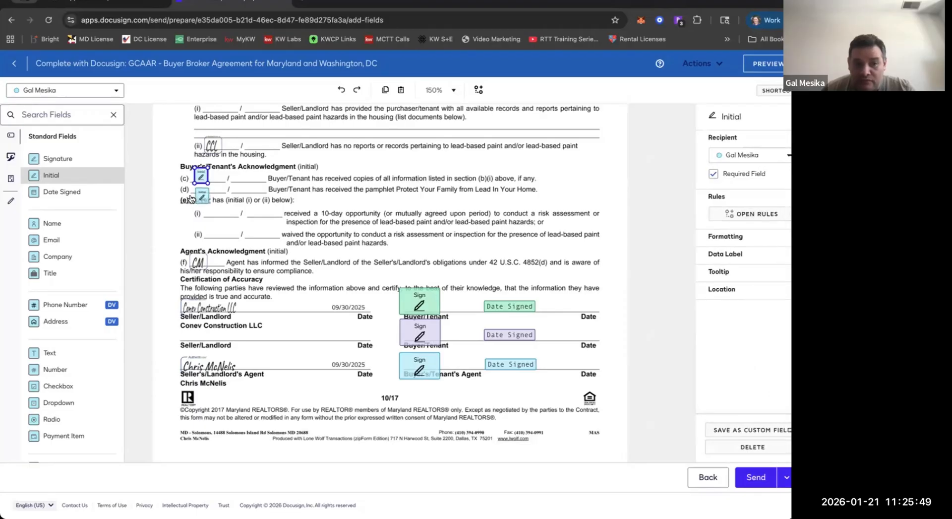
pyautogui.keyDown('shift'); pyautogui.click(196, 232); pyautogui.keyUp('shift')
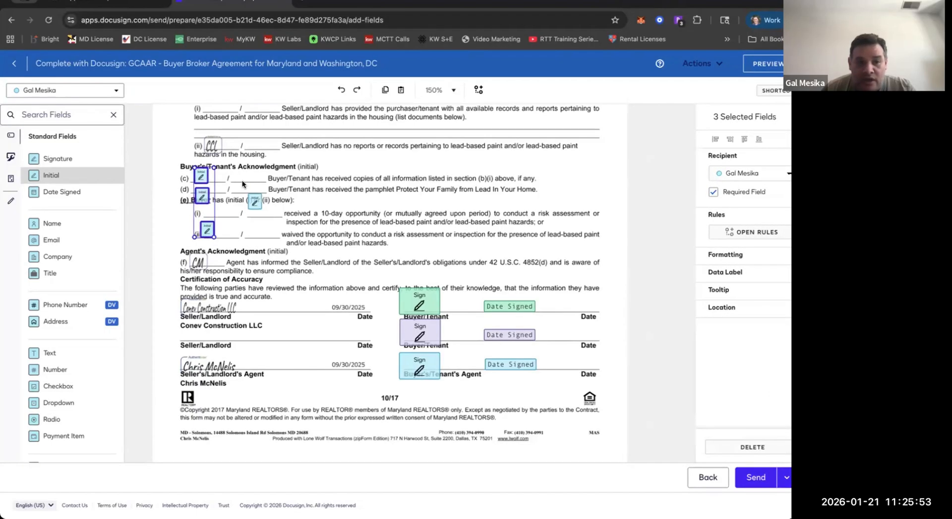
pyautogui.keyDown('shift'); pyautogui.click(241, 177); pyautogui.keyUp('shift')
pyautogui.keyDown('shift'); pyautogui.click(240, 196); pyautogui.keyUp('shift')
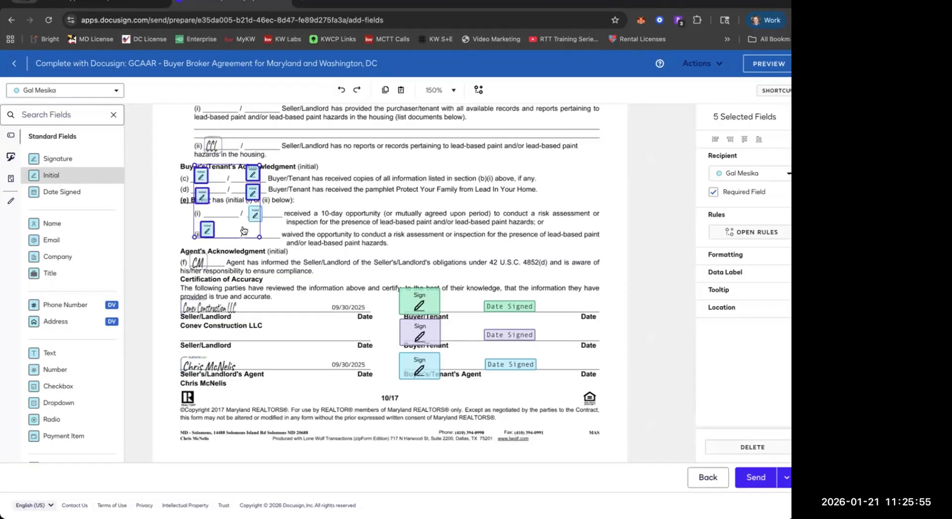
pyautogui.keyDown('shift'); pyautogui.click(242, 233); pyautogui.keyUp('shift')
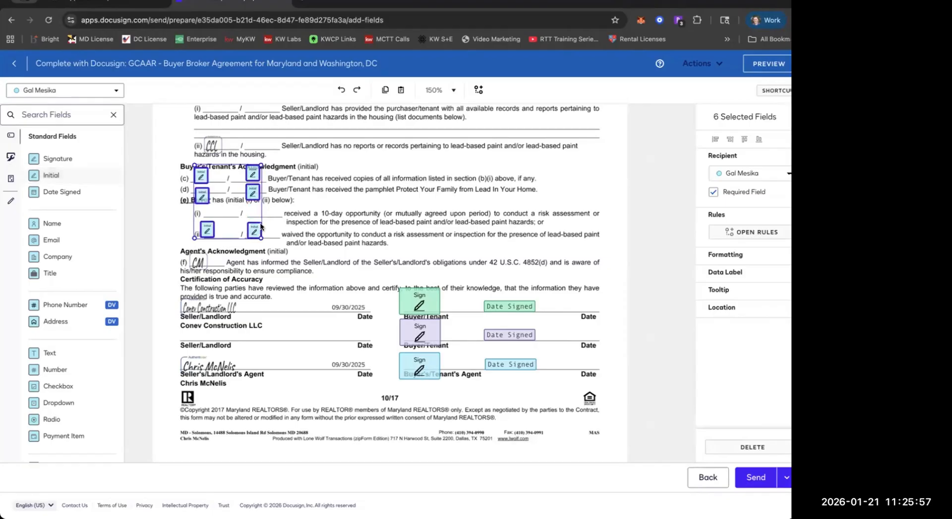
pyautogui.click(260, 223)
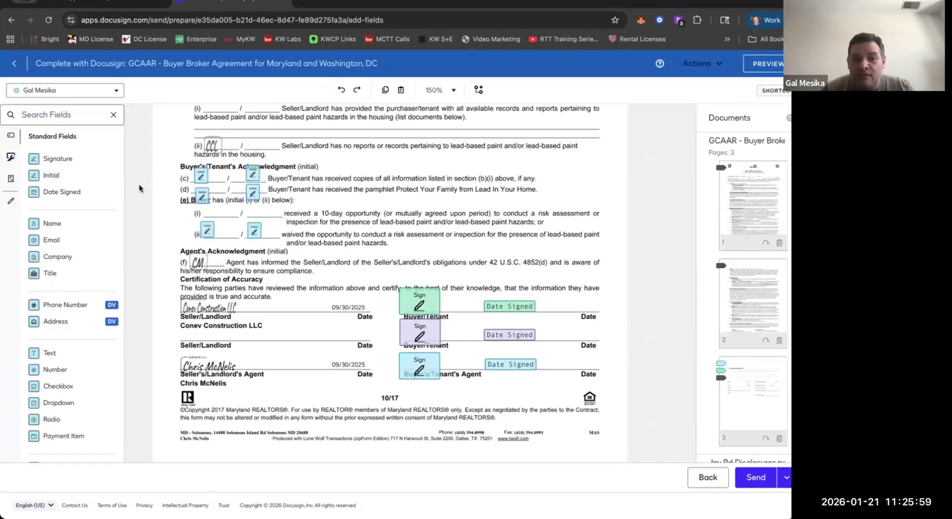
# Assign the first-blank initial fields under Buyer's/Tenant's Acknowledgment to the first buyer and the second-blank ones to the second buyer.
pyautogui.moveTo(183, 167); pyautogui.dragTo(205, 245)
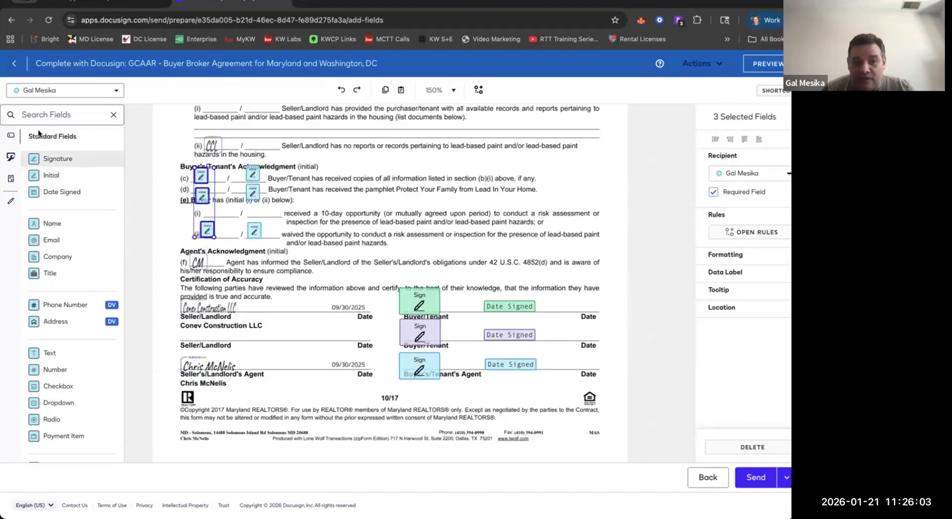
pyautogui.click(744, 173)
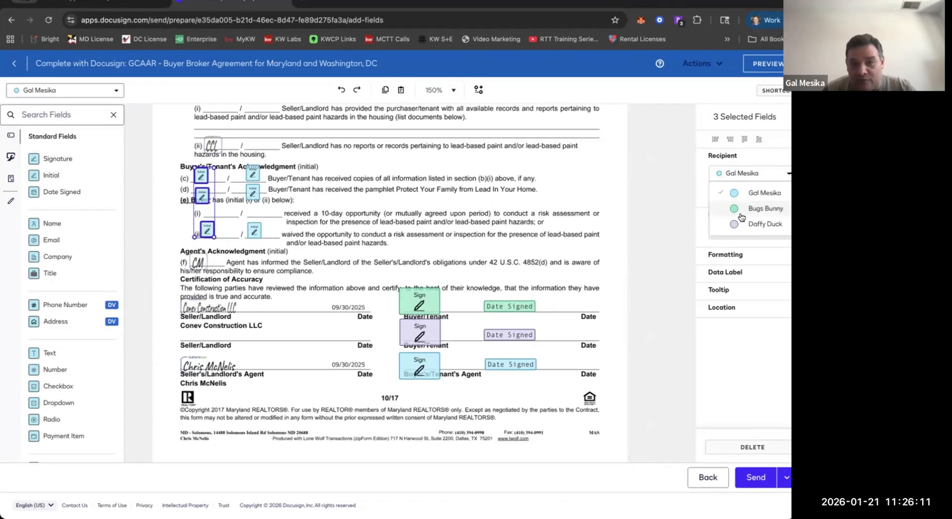
pyautogui.click(741, 214)
pyautogui.moveTo(245, 162); pyautogui.dragTo(256, 252)
pyautogui.click(733, 173)
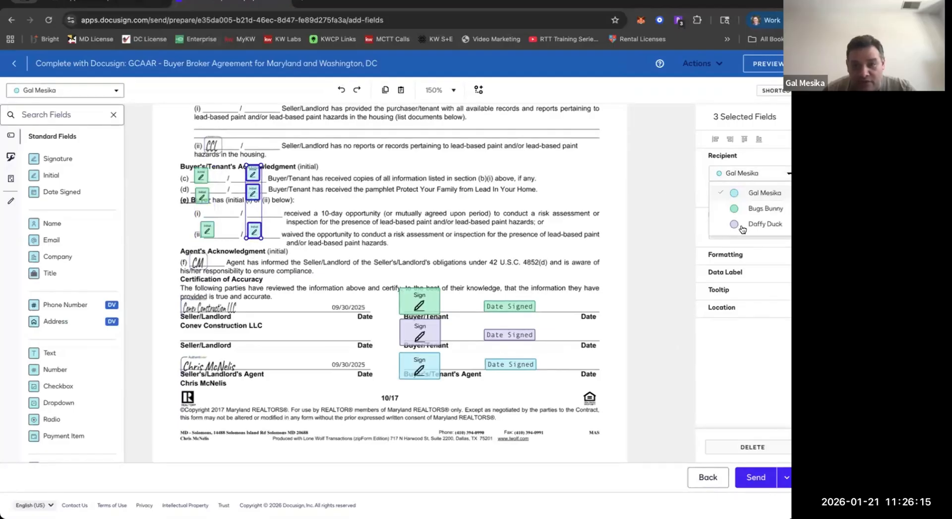
pyautogui.click(742, 228)
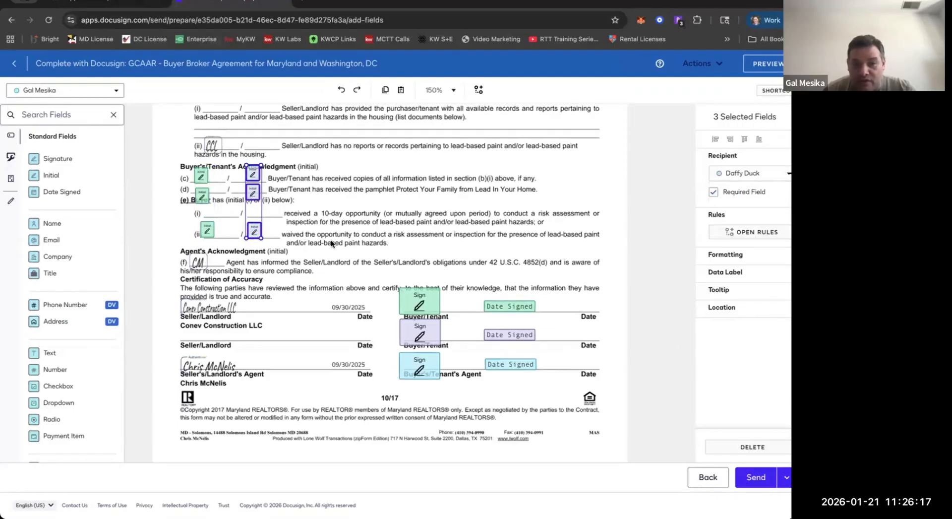
pyautogui.click(331, 239)
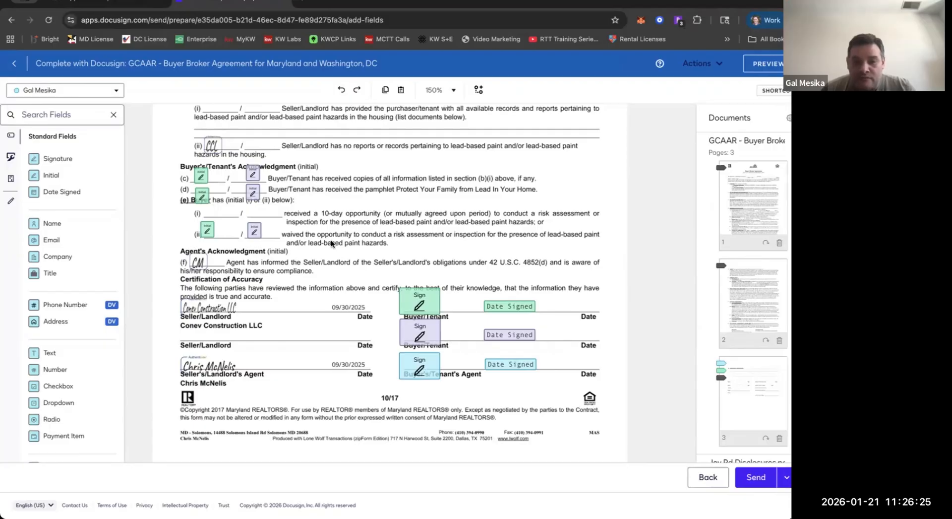
# Review the buyer and agent fields on the lead-based paint and Lead Poisoning Prevention disclosures and the fraud warning page.
pyautogui.scroll(-2, 331, 242)
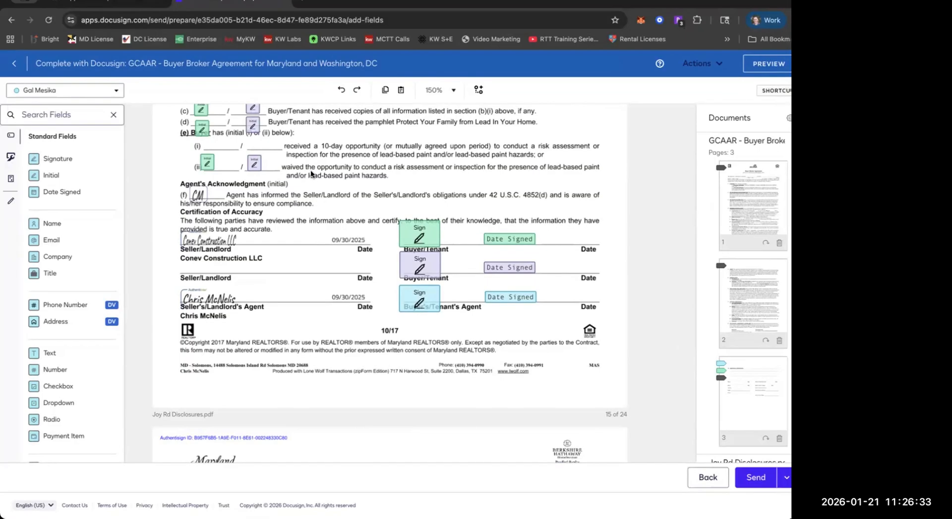
pyautogui.scroll(10, 310, 170)
pyautogui.scroll(-7, 311, 169)
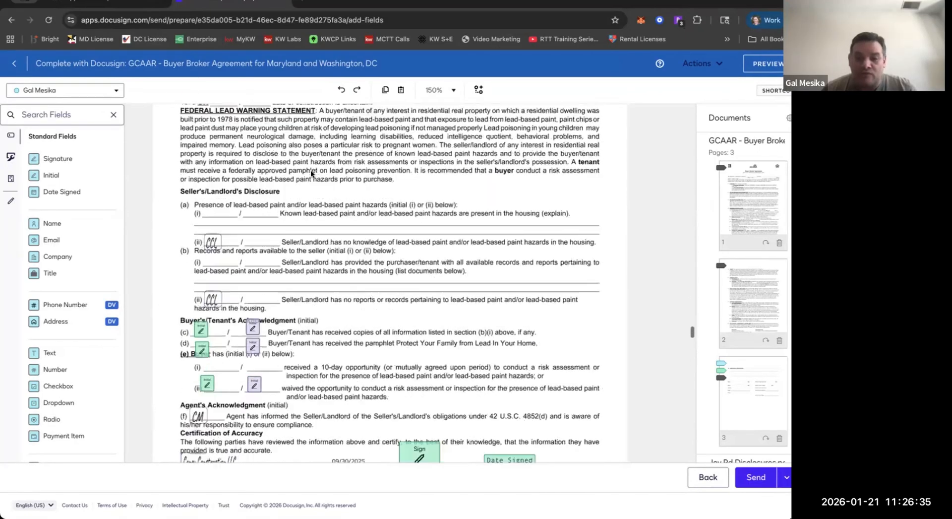
pyautogui.scroll(-15, 311, 171)
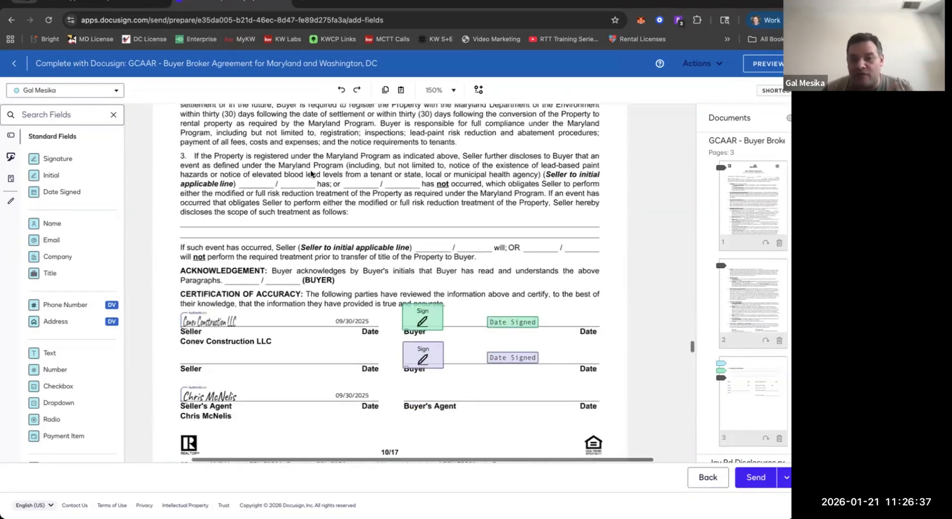
pyautogui.scroll(-8, 310, 169)
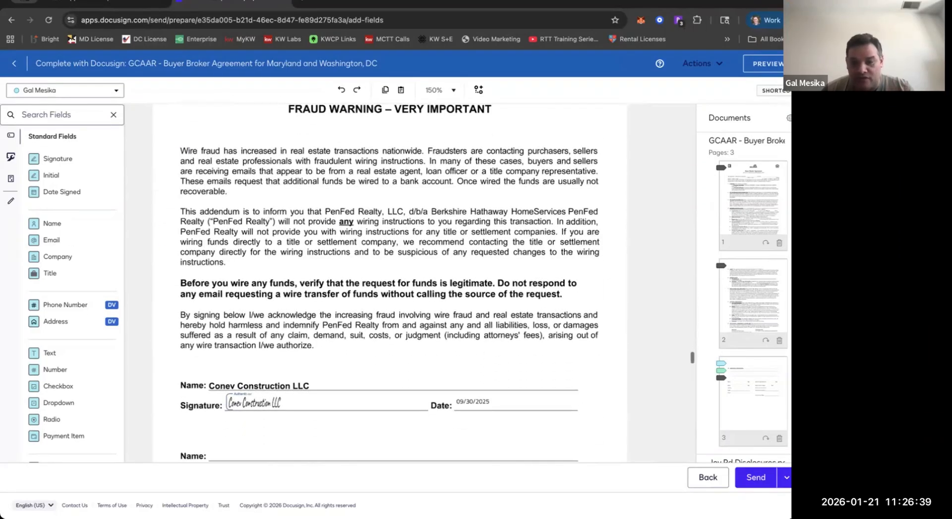
pyautogui.scroll(15, 433, 323)
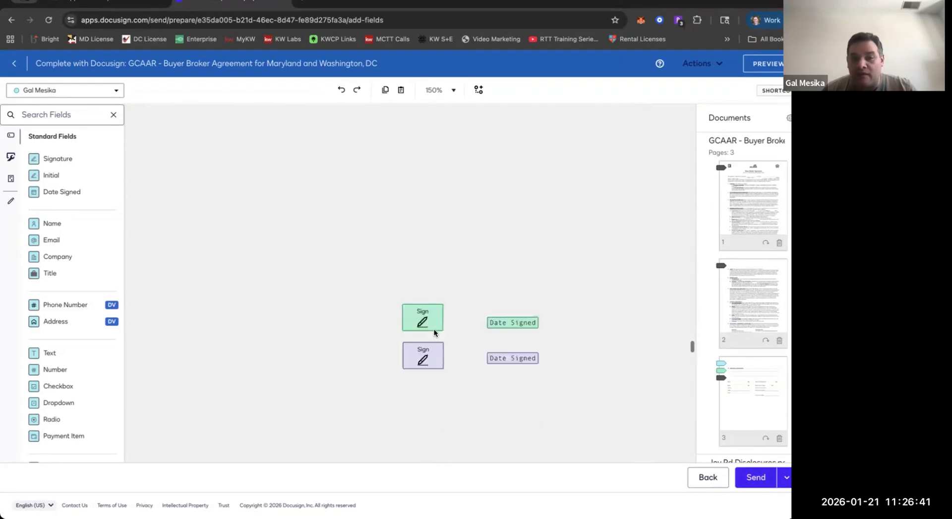
pyautogui.scroll(5, 433, 320)
pyautogui.scroll(-2, 219, 210)
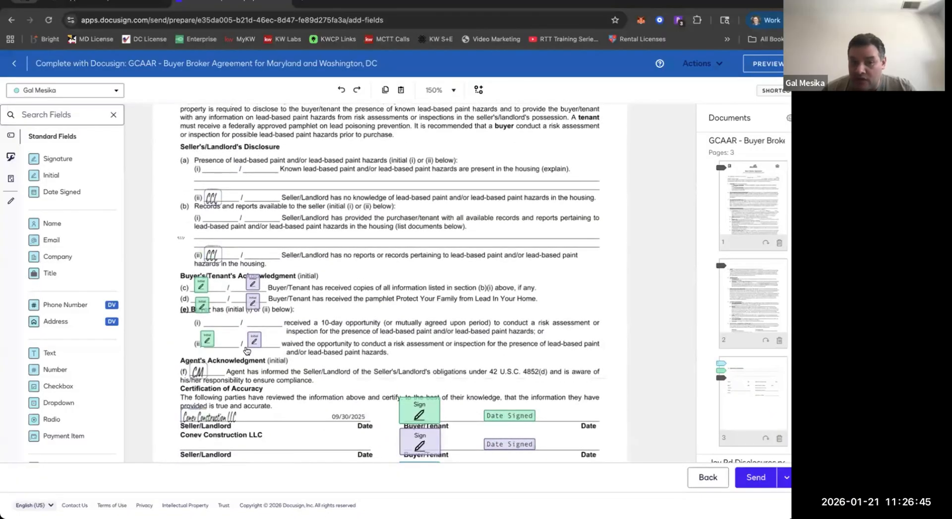
# Delete the six buyer initial fields and both buyers' signature and date fields from the lead-based paint disclosure.
pyautogui.moveTo(177, 237); pyautogui.dragTo(261, 359)
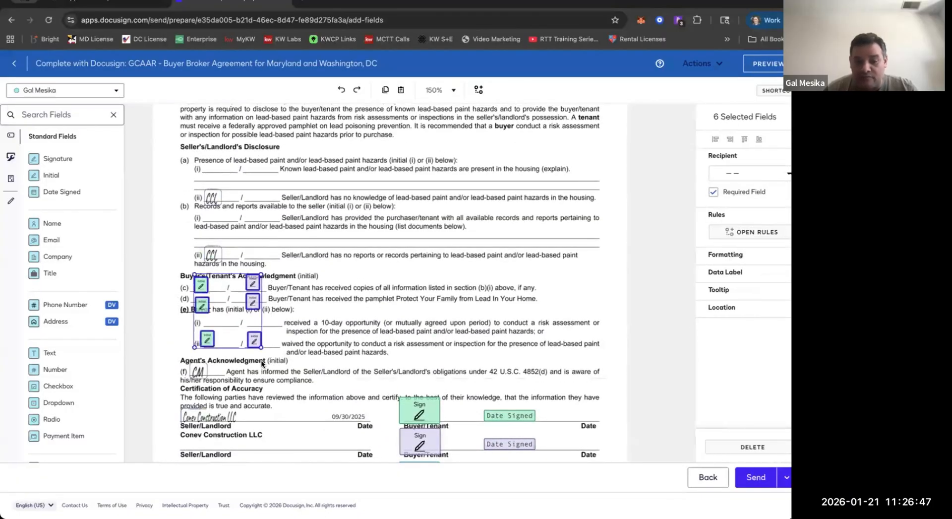
pyautogui.press('Delete')
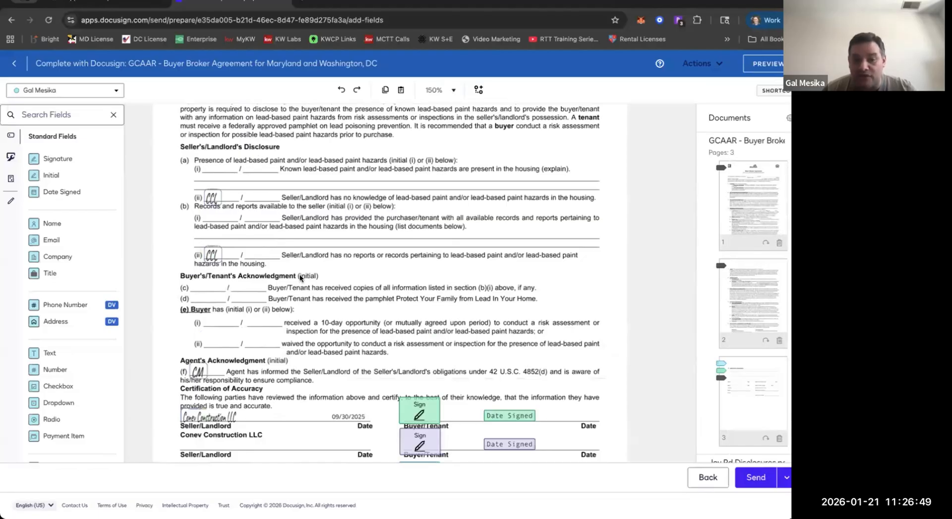
pyautogui.scroll(-2, 321, 258)
pyautogui.moveTo(376, 258); pyautogui.dragTo(540, 338)
pyautogui.press('Delete')
# Delete the buyers' signature and date fields from the Maryland Lead Poisoning Prevention Program Disclosure.
pyautogui.scroll(-5, 369, 278)
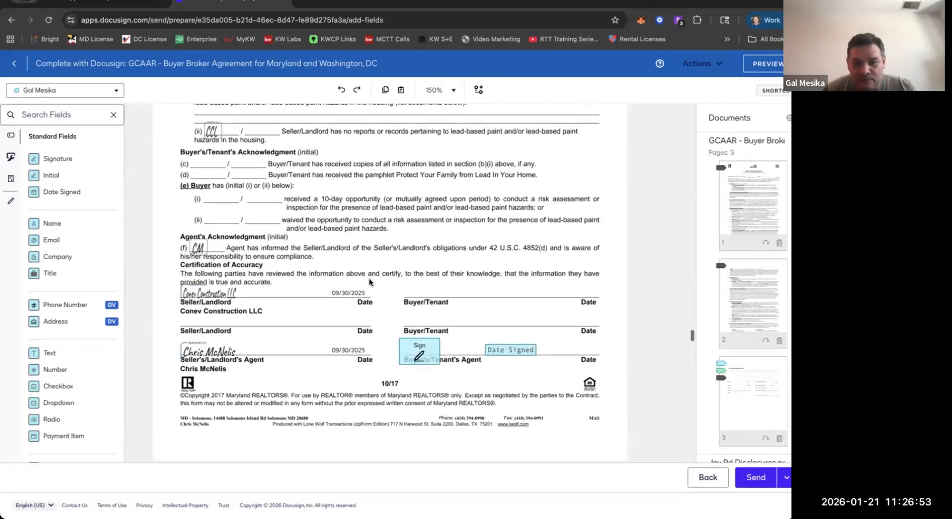
pyautogui.scroll(-4, 369, 278)
pyautogui.moveTo(377, 270); pyautogui.dragTo(490, 378)
pyautogui.press('Delete')
# Delete both buyers' name fields and the first buyer's signature and date fields on page 3 of the Buyer Broker Agreement.
pyautogui.scroll(5, 389, 373)
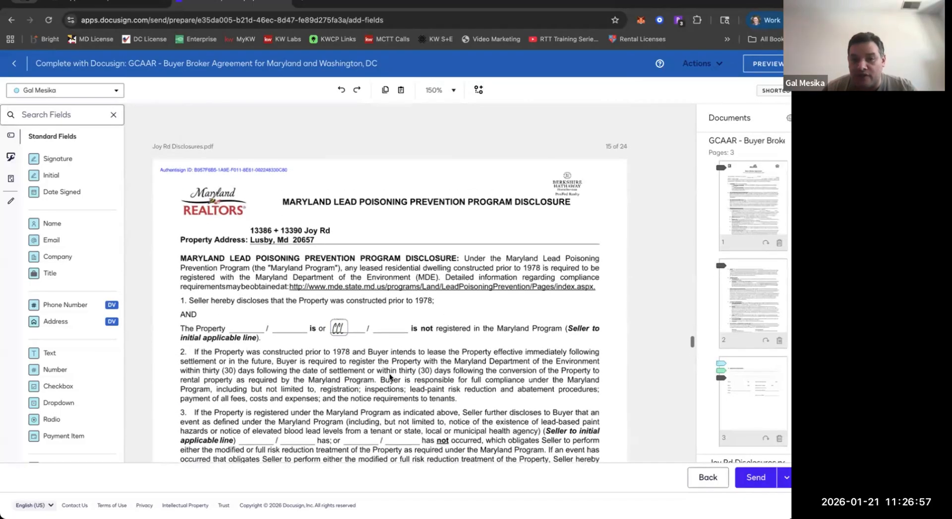
pyautogui.scroll(-10, 388, 373)
pyautogui.scroll(10, 389, 373)
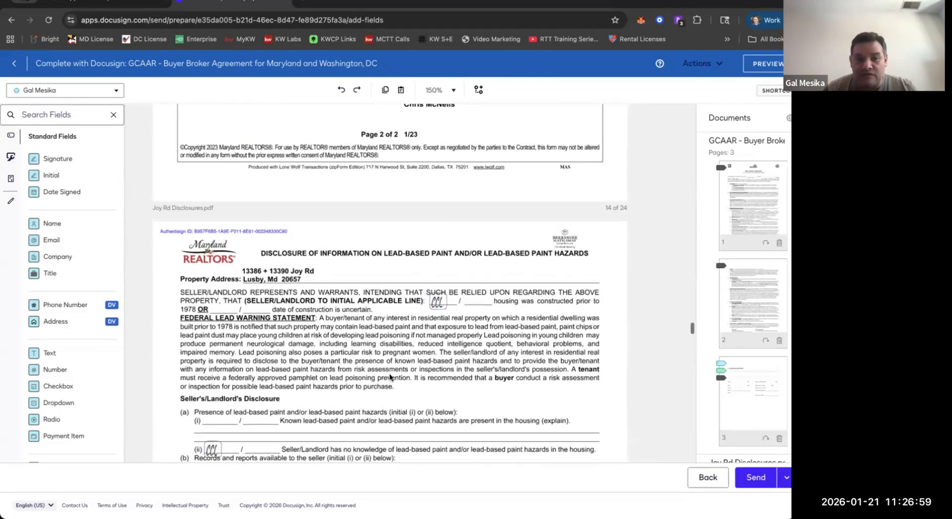
pyautogui.scroll(10, 389, 374)
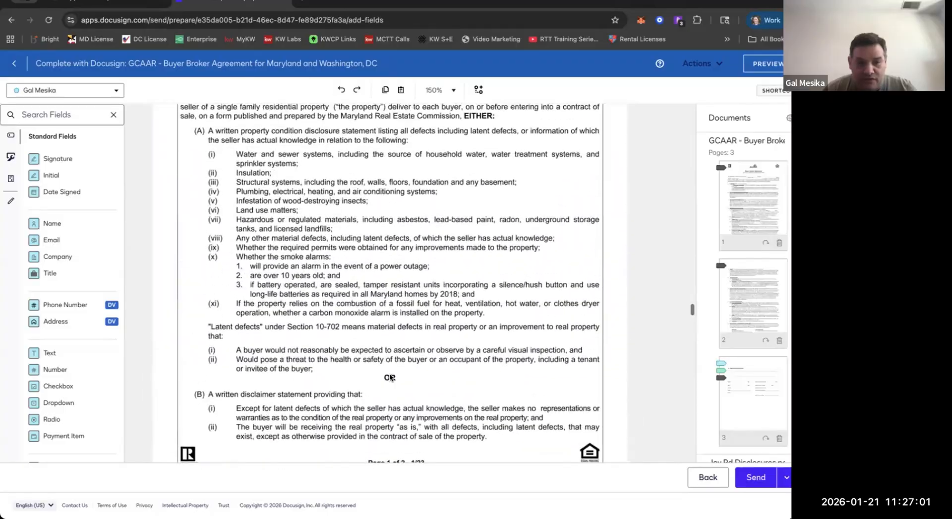
pyautogui.scroll(15, 390, 377)
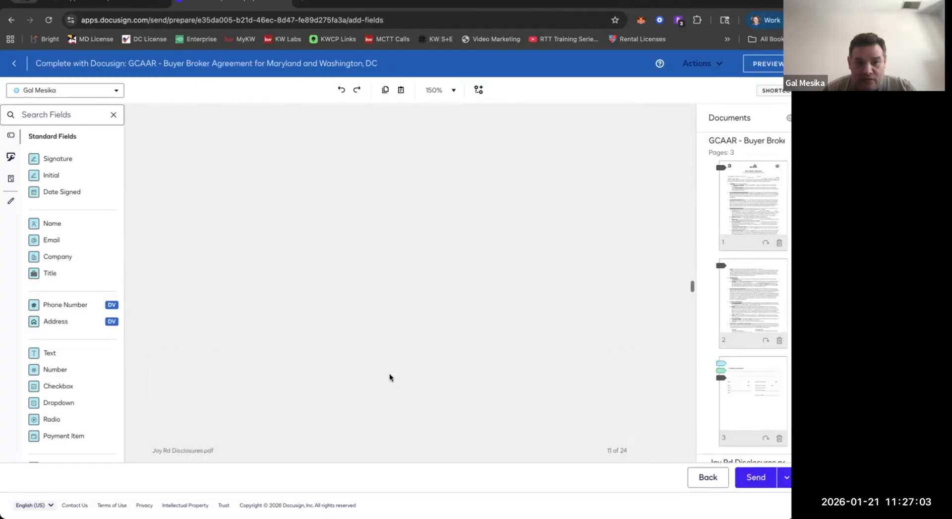
pyautogui.scroll(15, 390, 377)
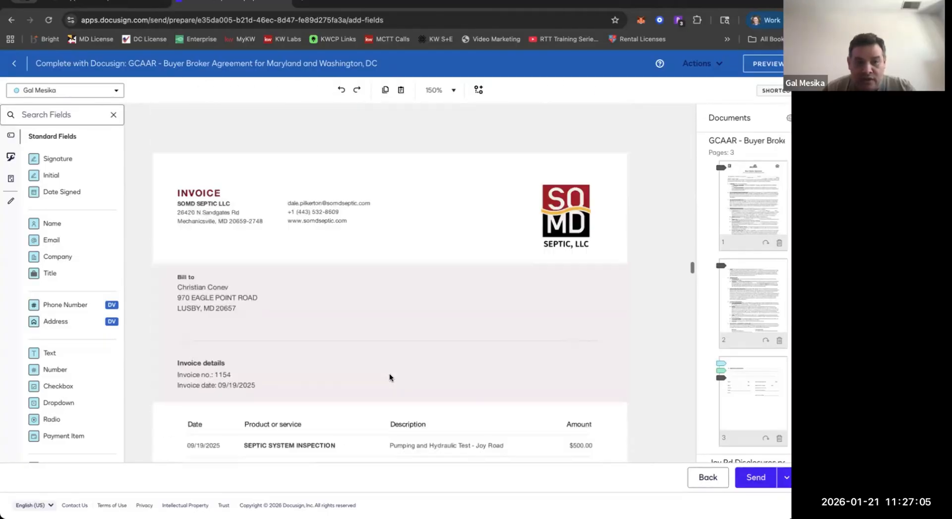
pyautogui.scroll(15, 391, 376)
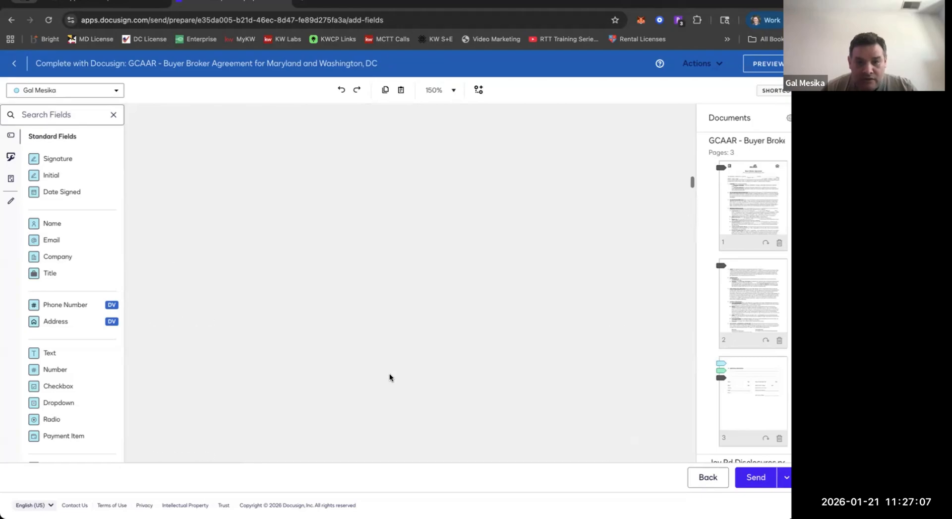
pyautogui.scroll(15, 390, 377)
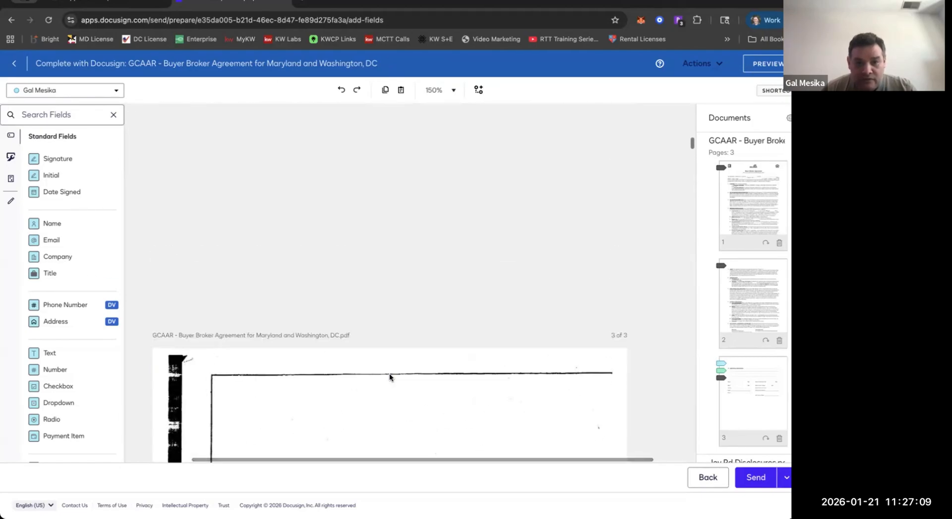
pyautogui.scroll(-10, 389, 373)
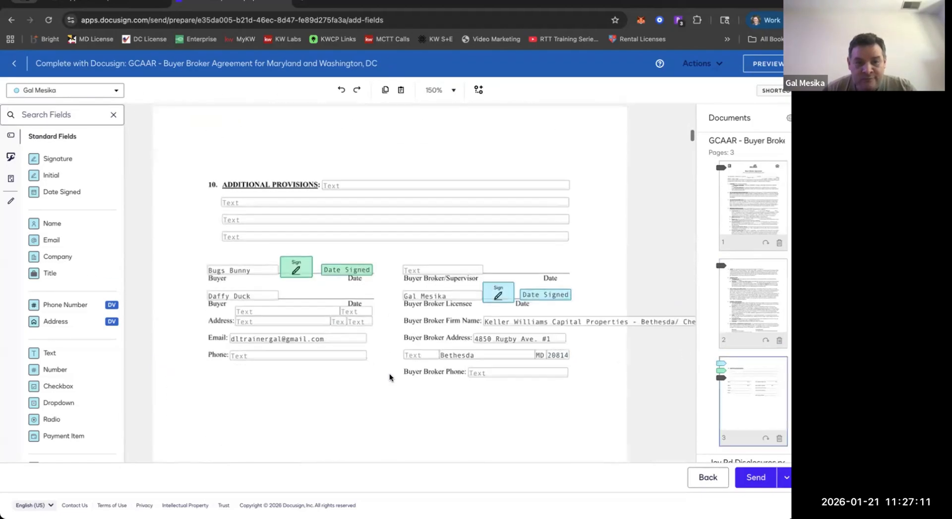
pyautogui.moveTo(207, 188); pyautogui.dragTo(372, 238)
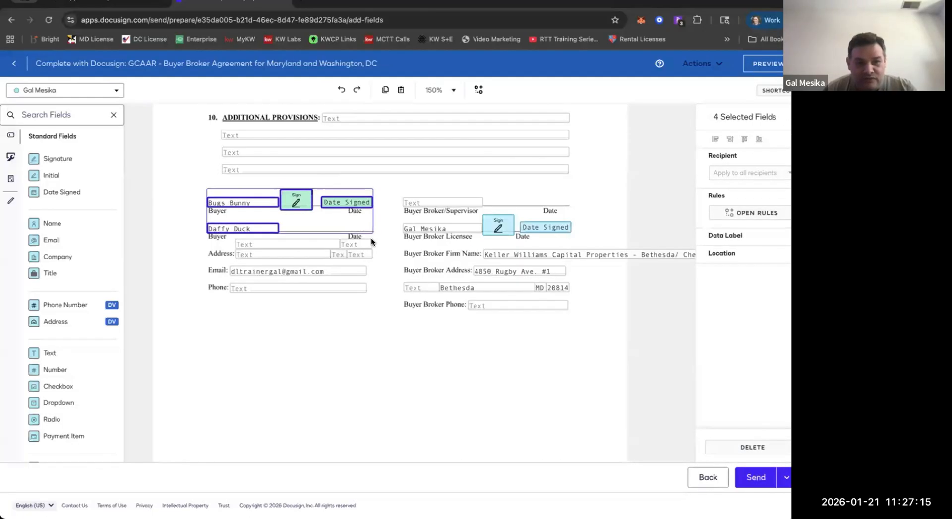
pyautogui.press('Delete')
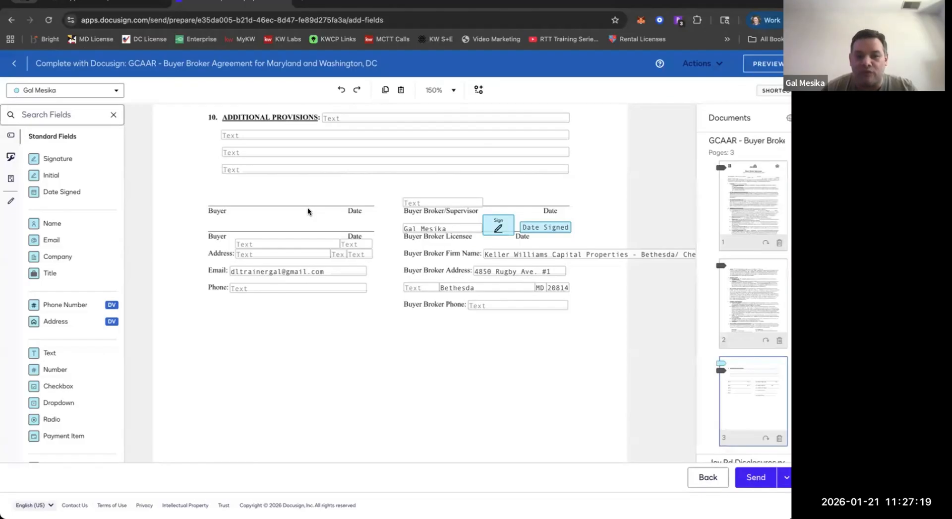
# Send the envelope without fields for the two buyers.
pyautogui.scroll(15, 308, 207)
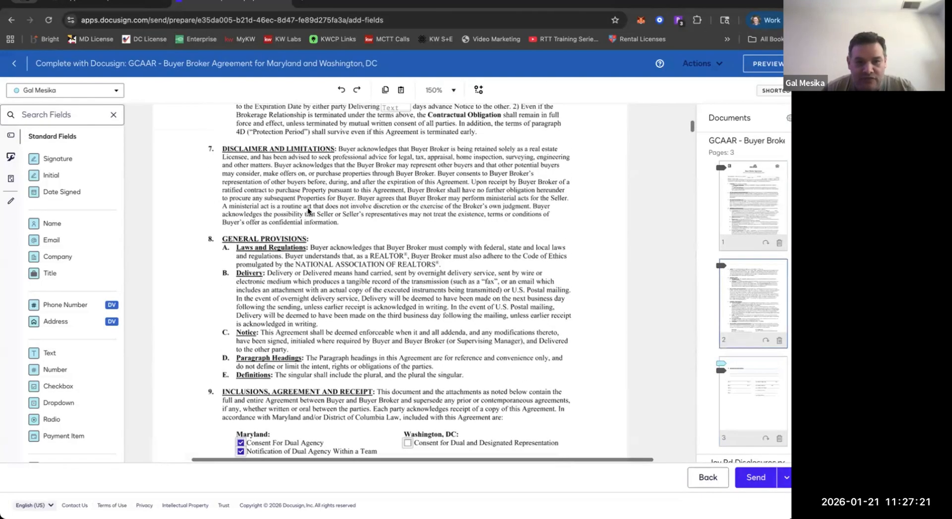
pyautogui.scroll(10, 308, 206)
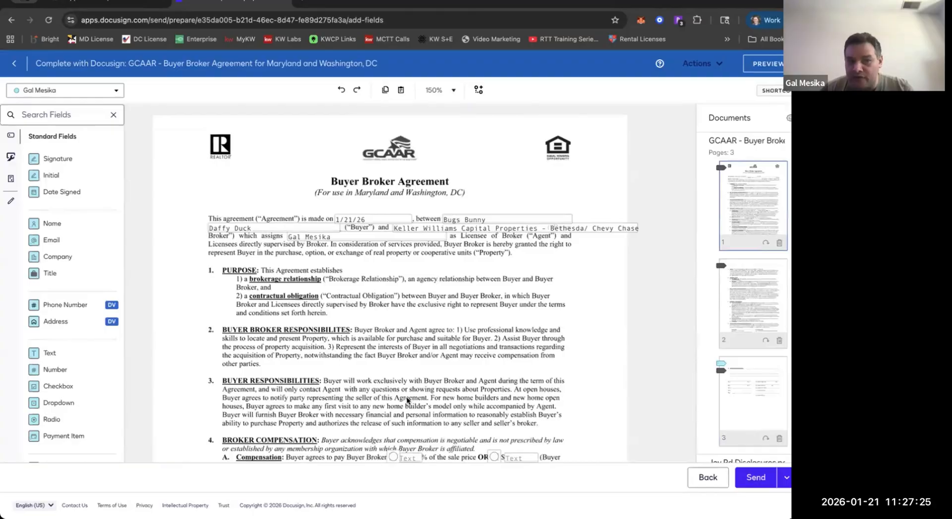
pyautogui.click(737, 478)
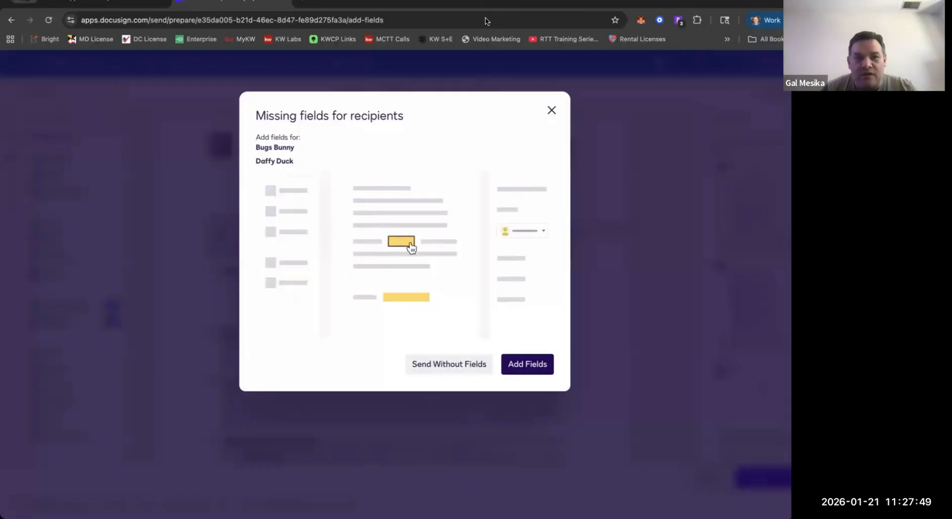
pyautogui.click(443, 367)
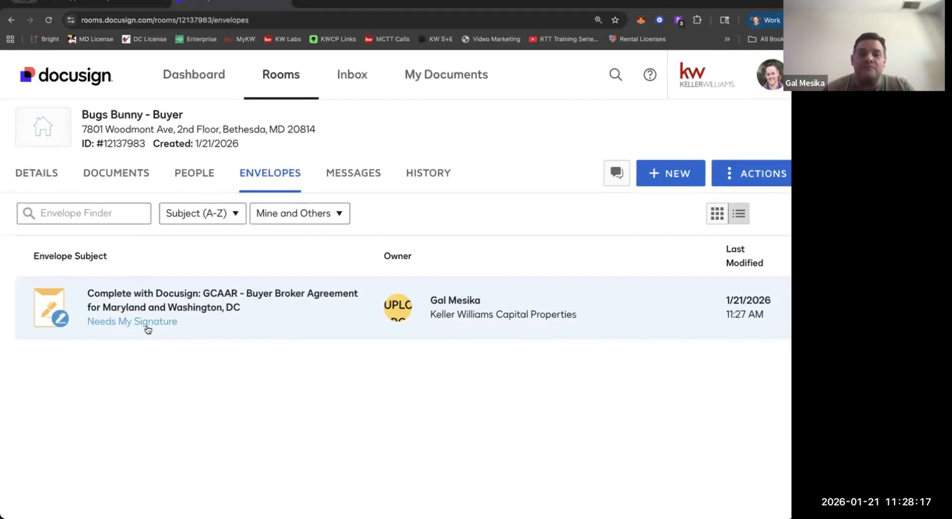
# Open the sent Buyer Broker Agreement envelope for signing and go to its first required signature.
pyautogui.click(146, 324)
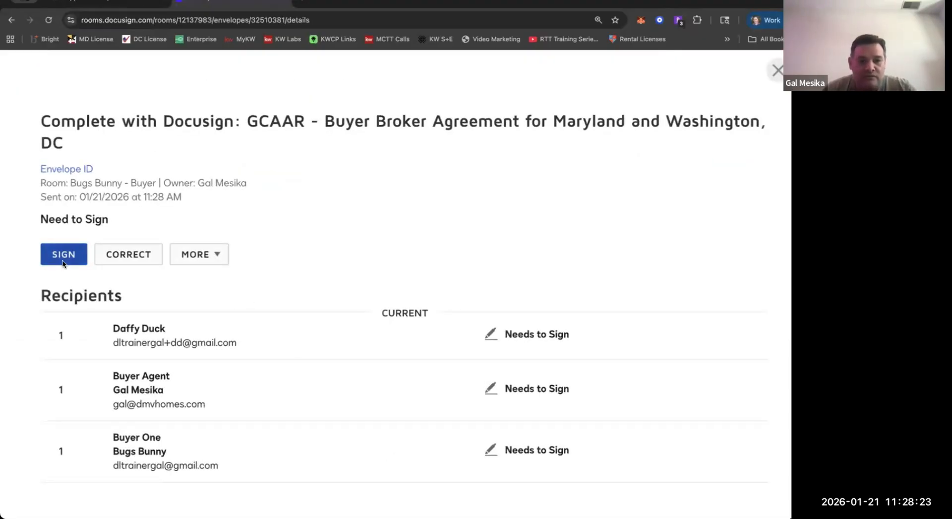
pyautogui.click(63, 256)
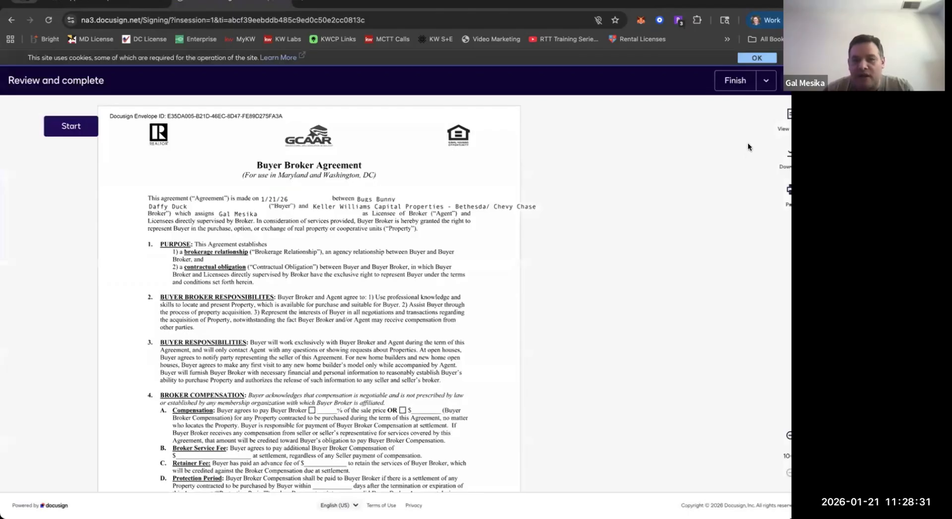
pyautogui.click(69, 133)
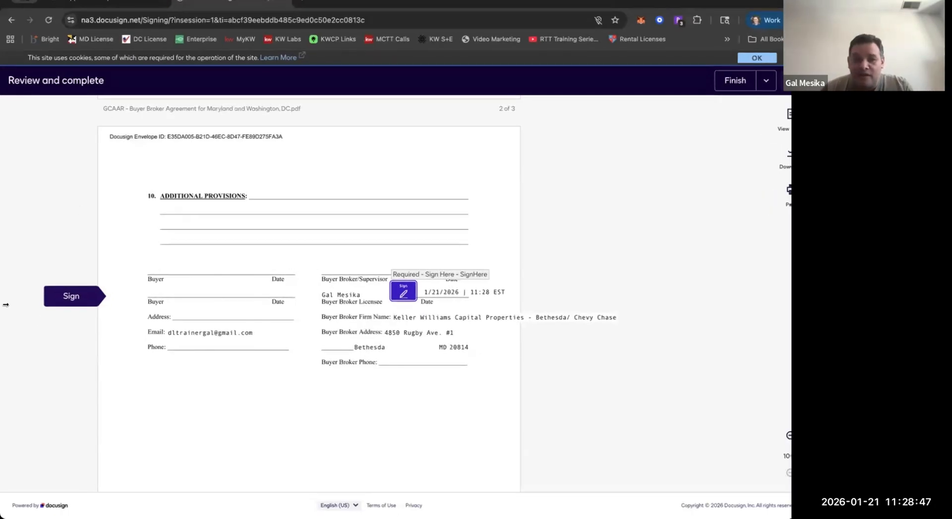
# Sign the Buyer Broker Licensee line and the Buyer's/Tenant's Agent line as the agent and finish signing.
pyautogui.click(399, 294)
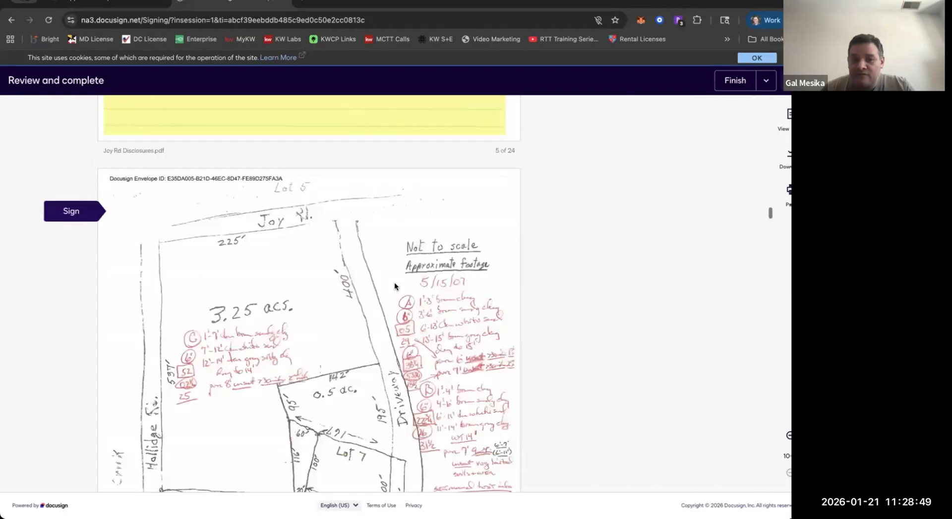
pyautogui.click(330, 298)
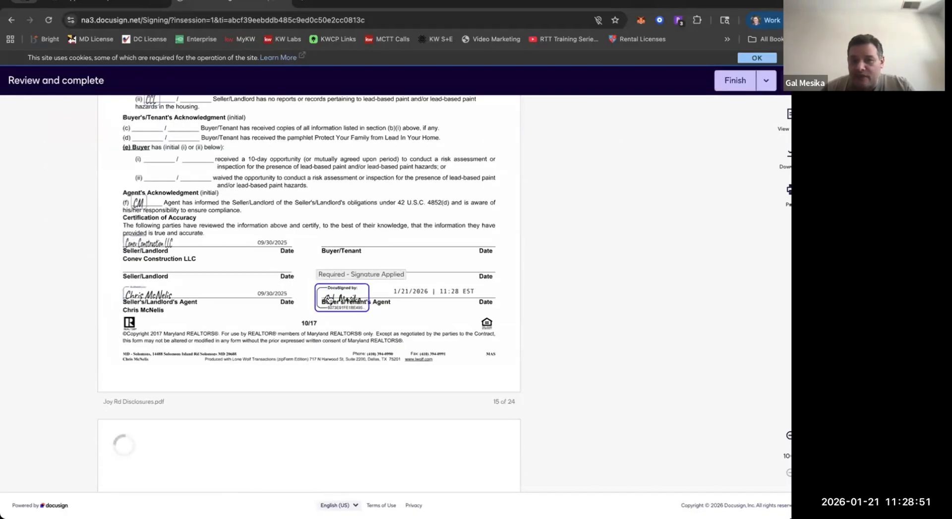
pyautogui.click(718, 92)
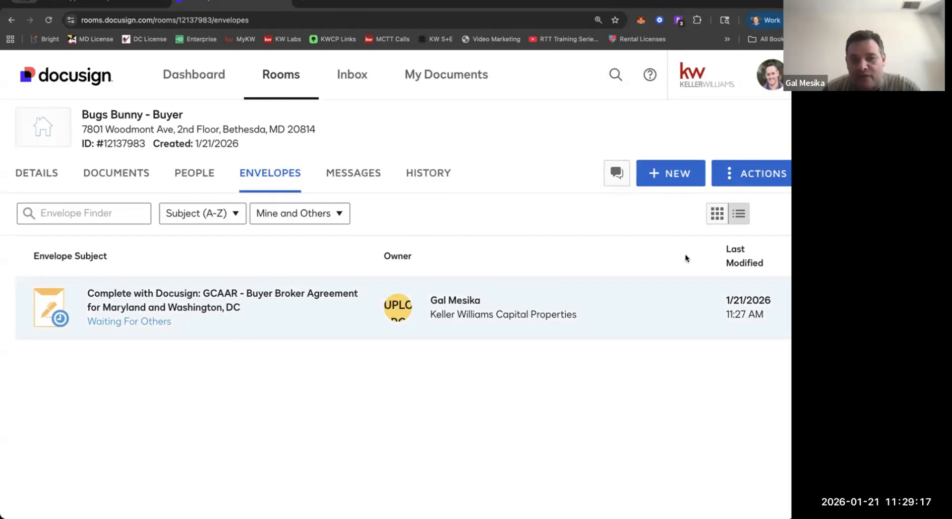
# Correct the waiting Buyer Broker Agreement envelope by removing both buyers from its recipients, and proceed with the corrected envelope.
pyautogui.click(653, 302)
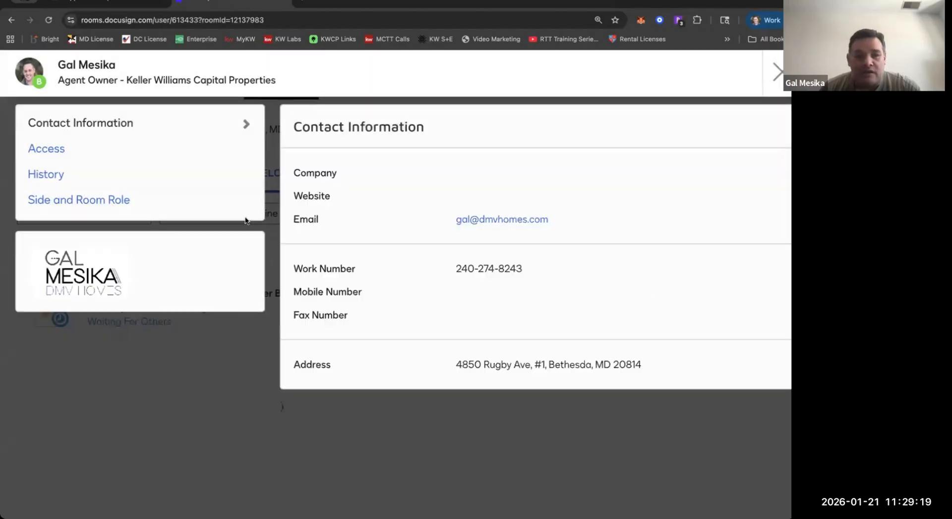
pyautogui.click(777, 72)
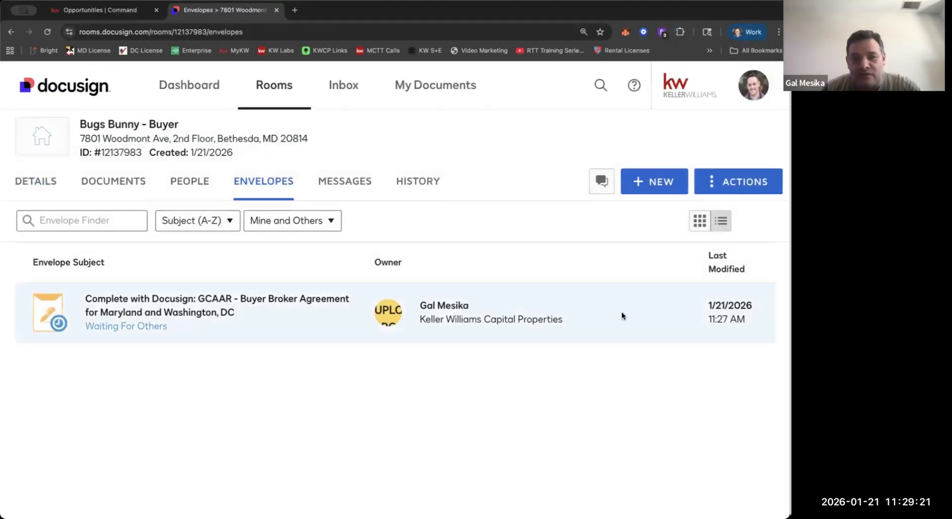
pyautogui.rightClick(623, 315)
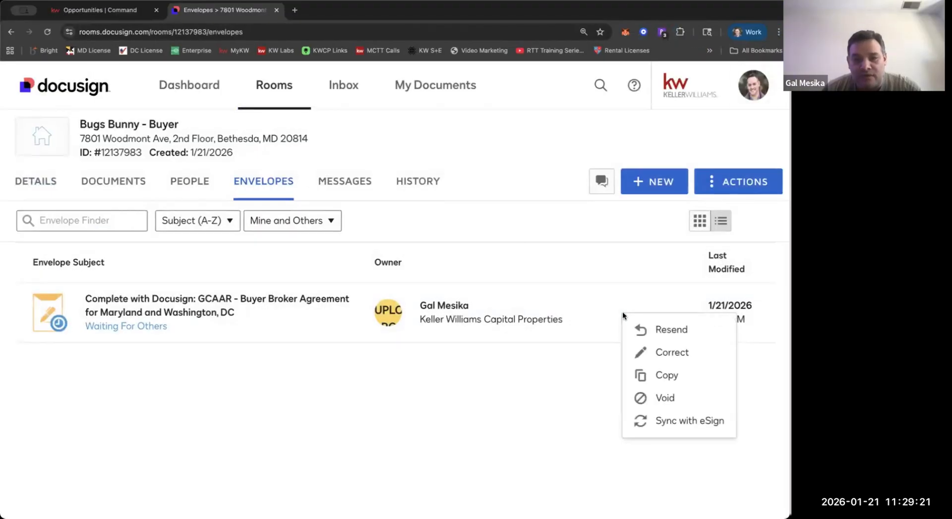
pyautogui.click(683, 353)
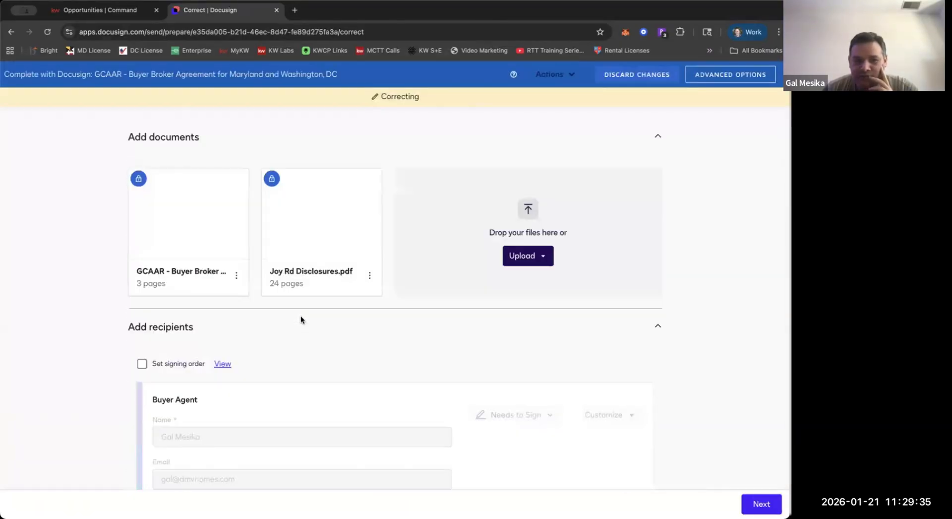
pyautogui.scroll(-3, 301, 320)
pyautogui.scroll(-2, 301, 320)
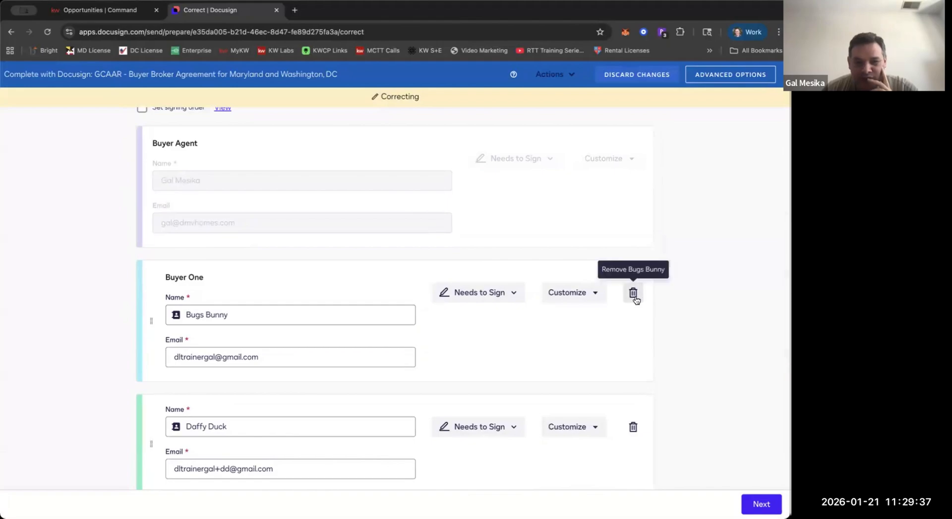
pyautogui.click(633, 293)
pyautogui.click(634, 297)
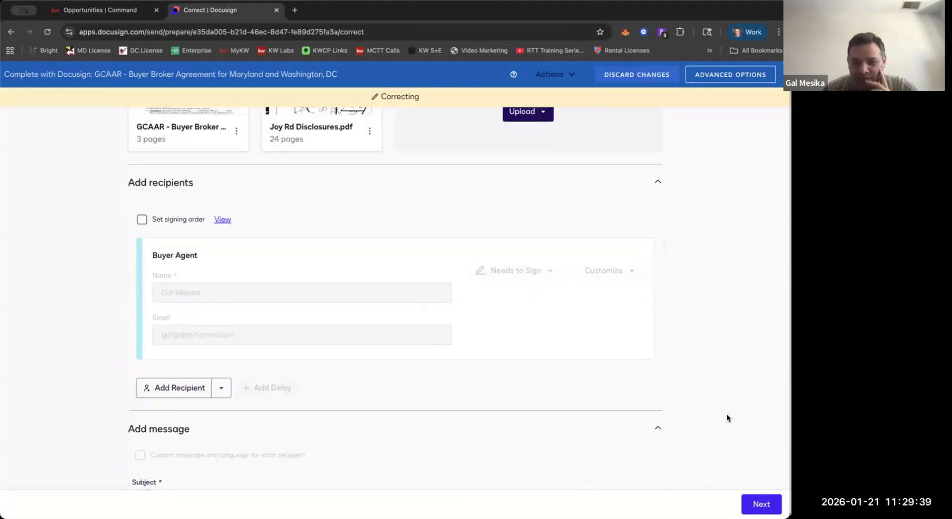
pyautogui.click(766, 505)
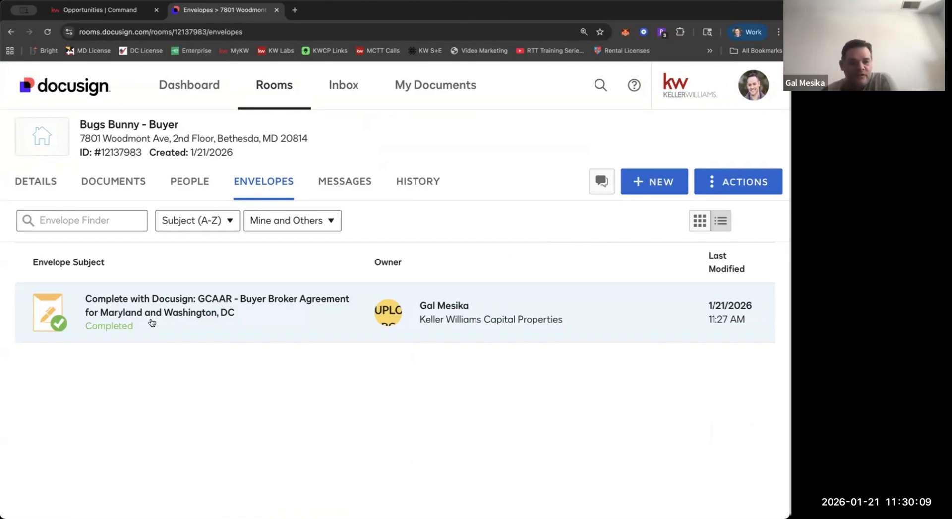
# Review the room's documents, comparing the signed copies of the Buyer Broker Agreement and Joy Rd Disclosures with the unsigned originals.
pyautogui.click(143, 179)
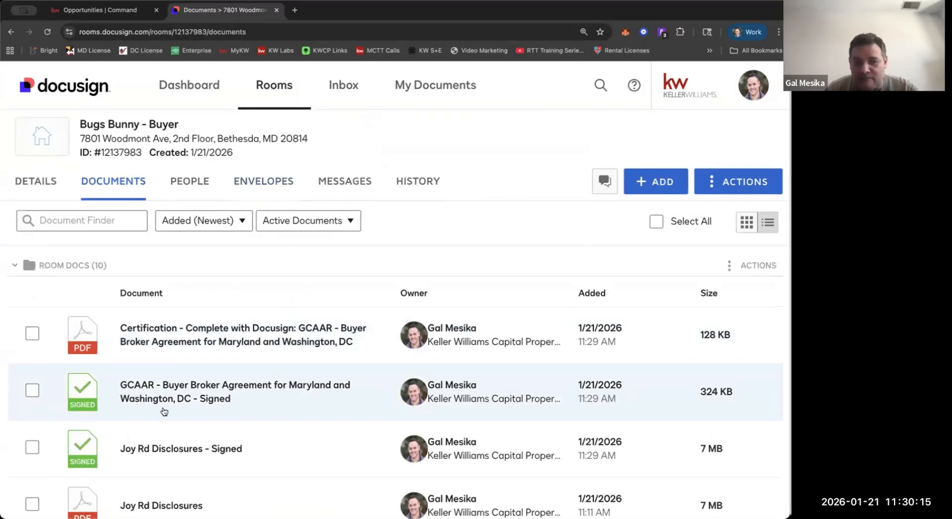
pyautogui.scroll(-2, 167, 417)
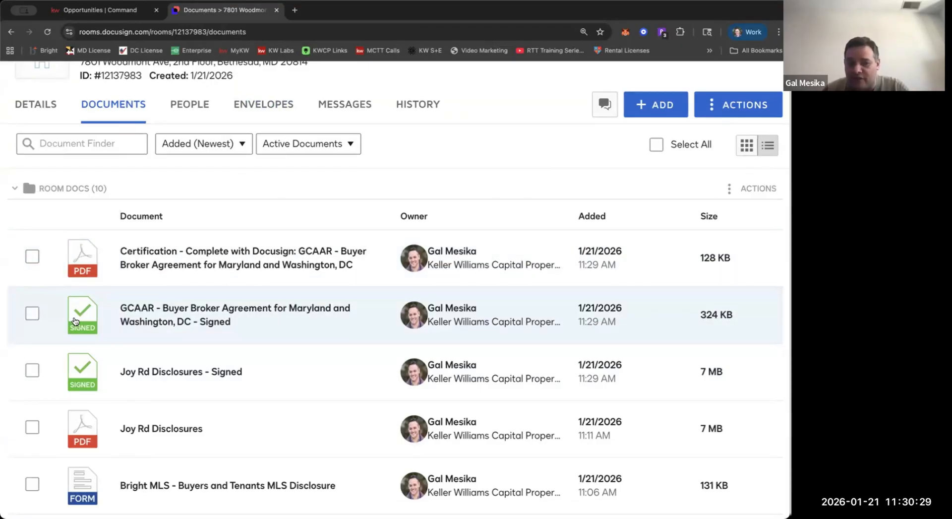
pyautogui.scroll(-1, 181, 304)
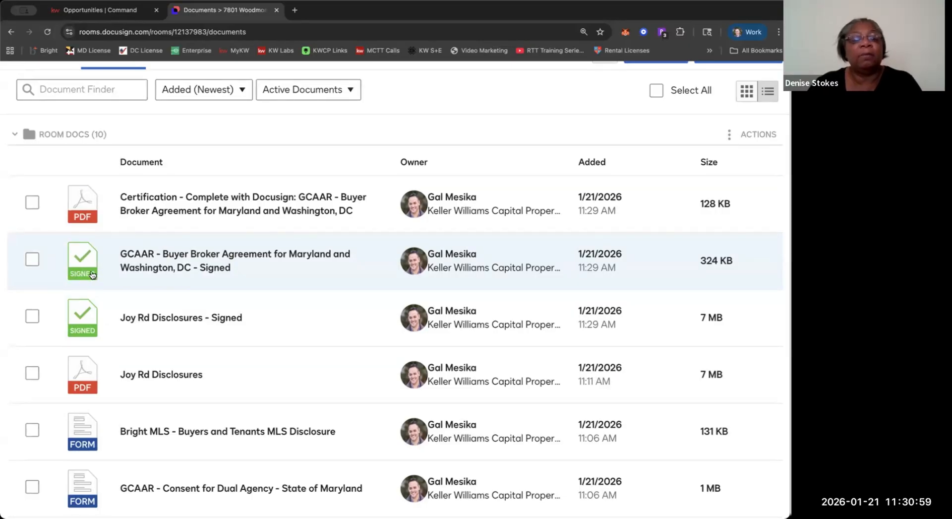
pyautogui.scroll(-2, 92, 274)
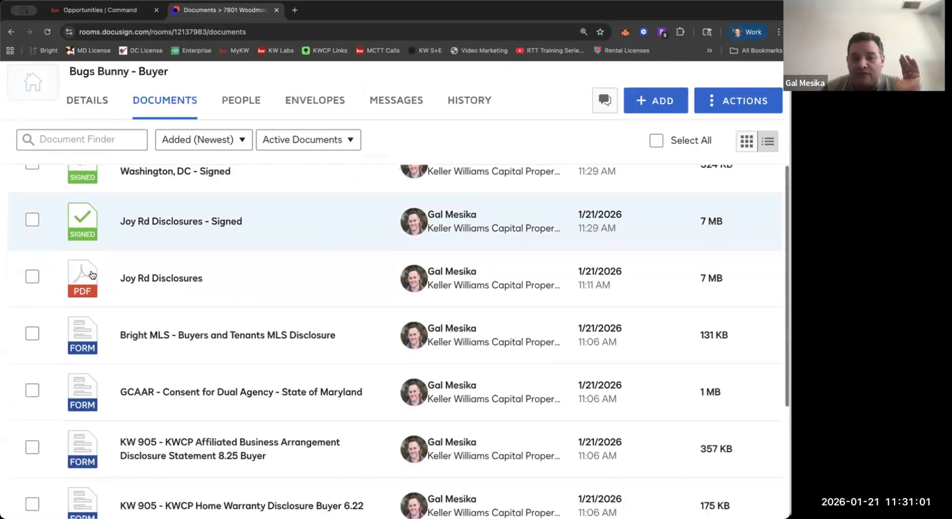
pyautogui.scroll(-5, 92, 274)
pyautogui.scroll(4, 92, 275)
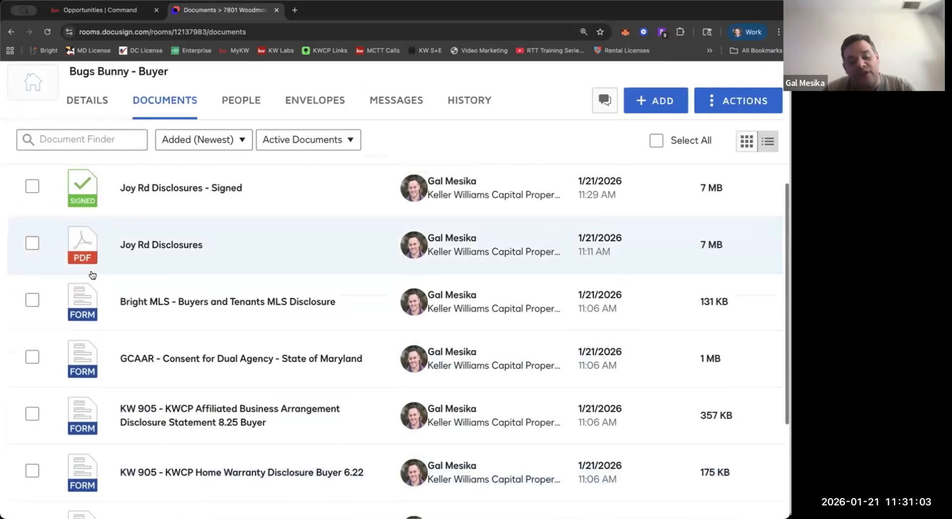
pyautogui.scroll(2, 91, 274)
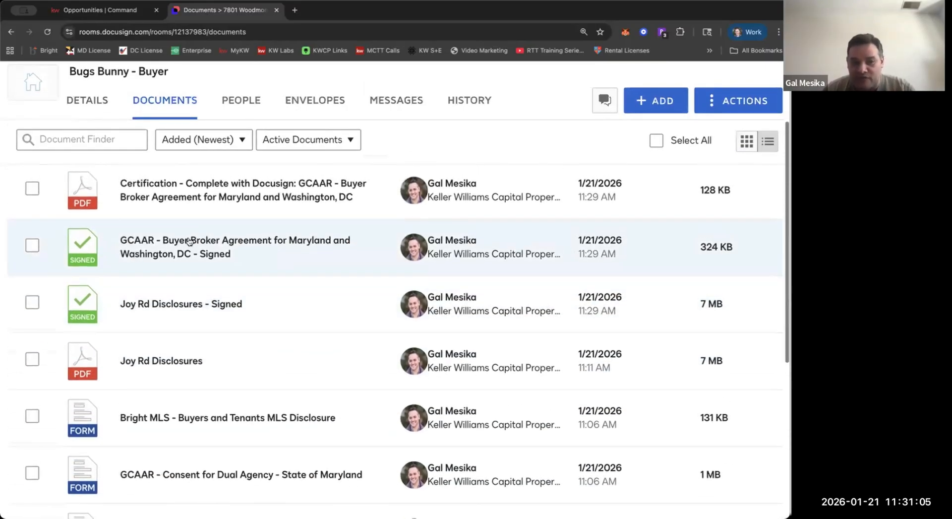
pyautogui.scroll(-3, 166, 241)
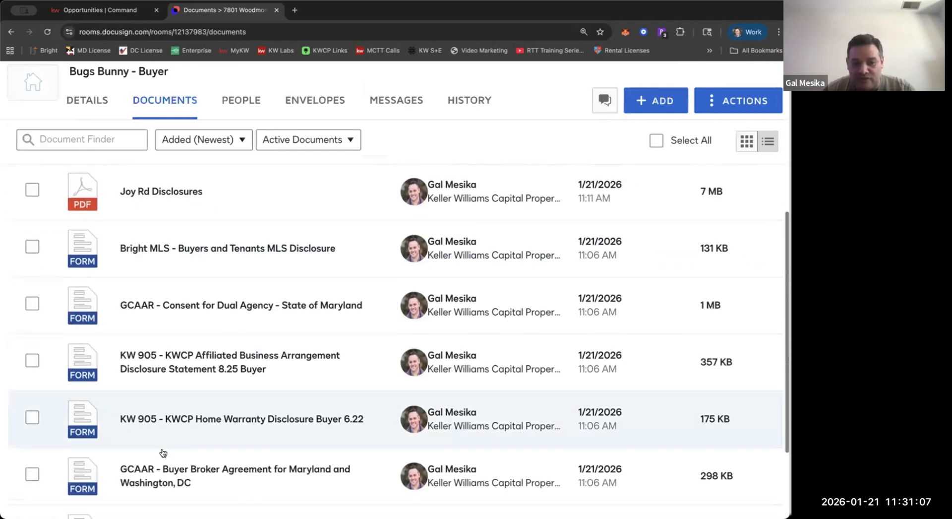
pyautogui.scroll(-1, 205, 451)
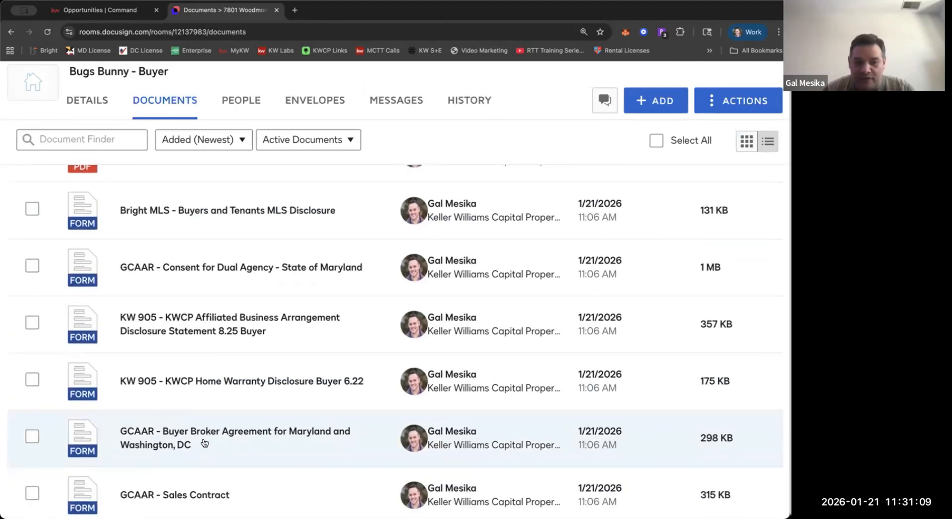
pyautogui.scroll(3, 205, 443)
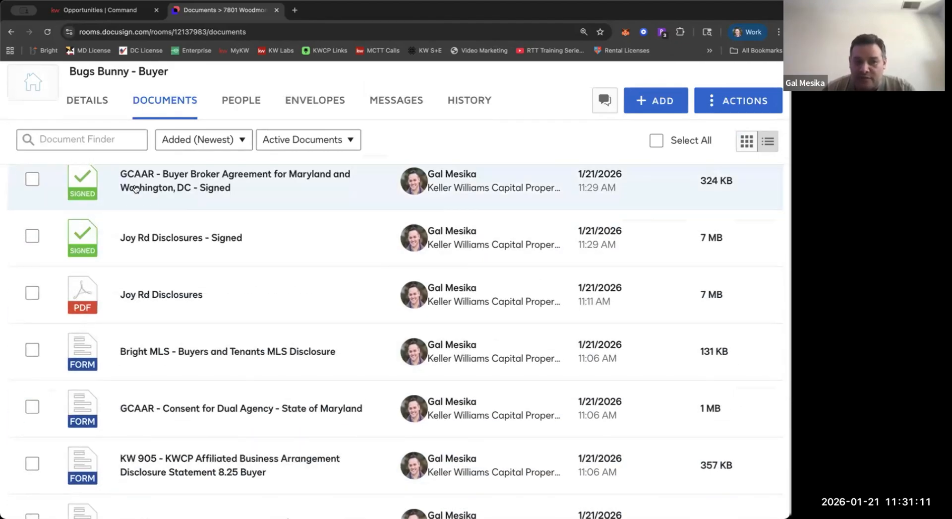
pyautogui.scroll(3, 144, 192)
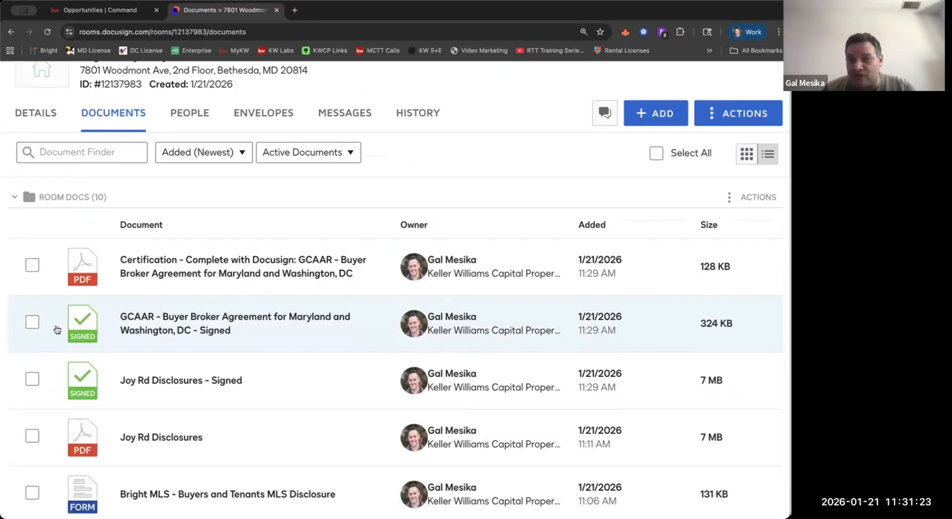
# Set up combining the signed Buyer Broker Agreement and signed Joy Rd Disclosures into one PDF, with the agreement first.
pyautogui.click(33, 379)
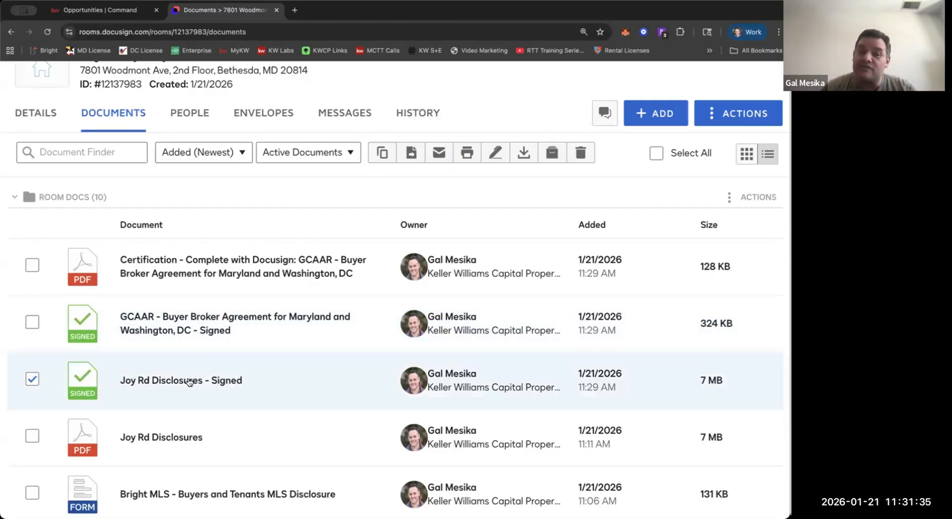
pyautogui.click(33, 322)
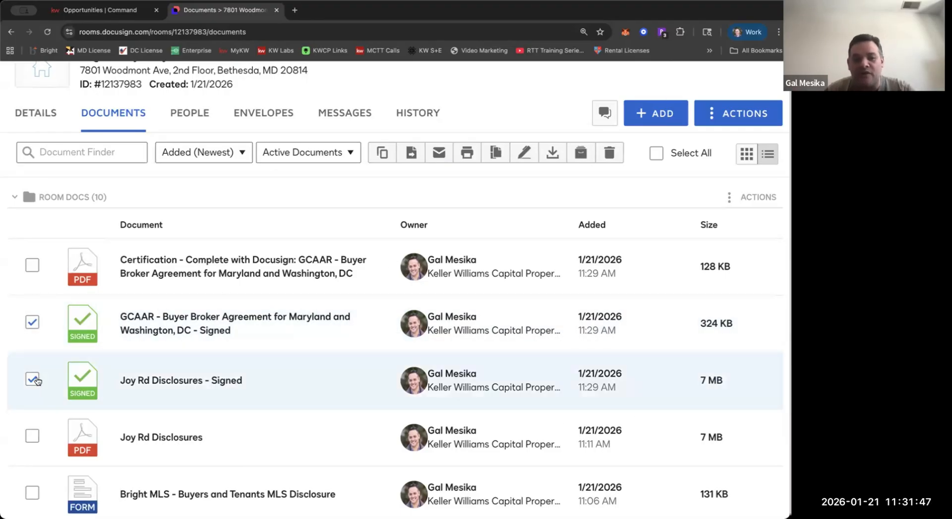
pyautogui.click(502, 155)
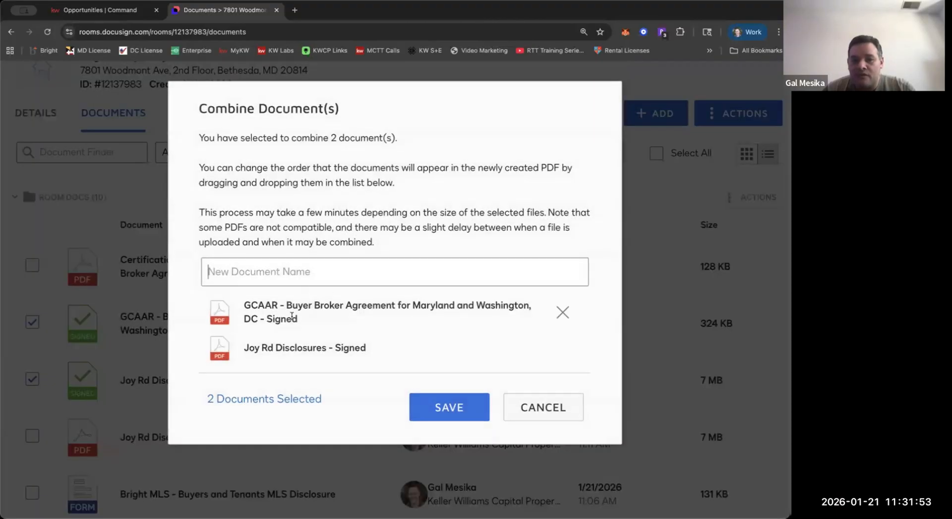
pyautogui.moveTo(269, 346); pyautogui.dragTo(268, 318)
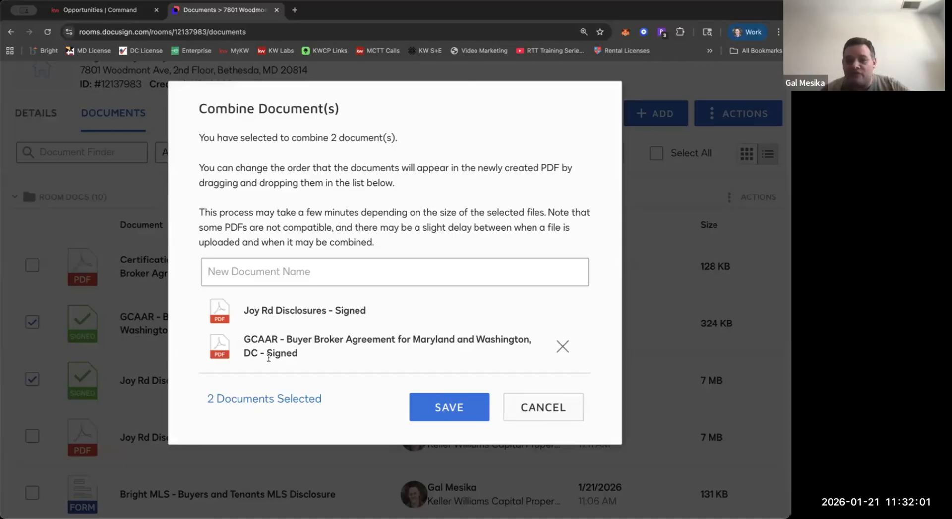
pyautogui.moveTo(279, 345); pyautogui.dragTo(278, 317)
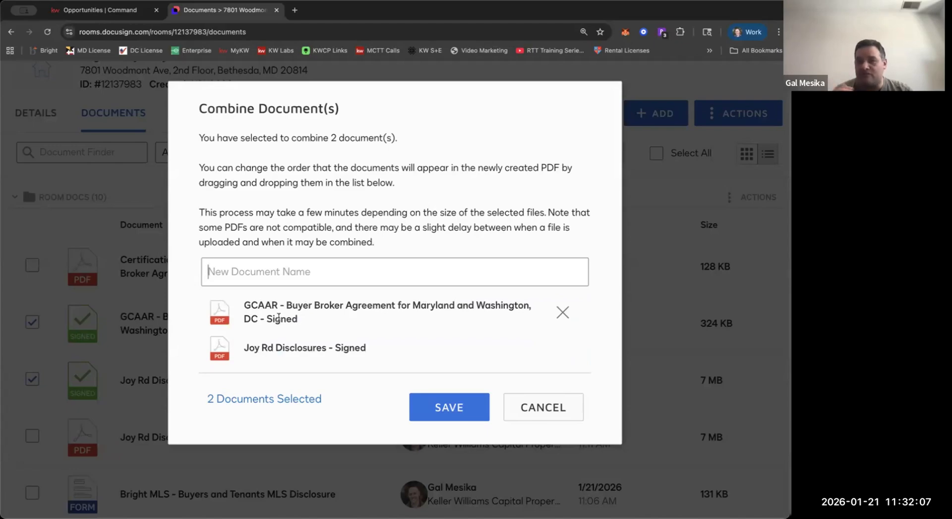
pyautogui.click(271, 268)
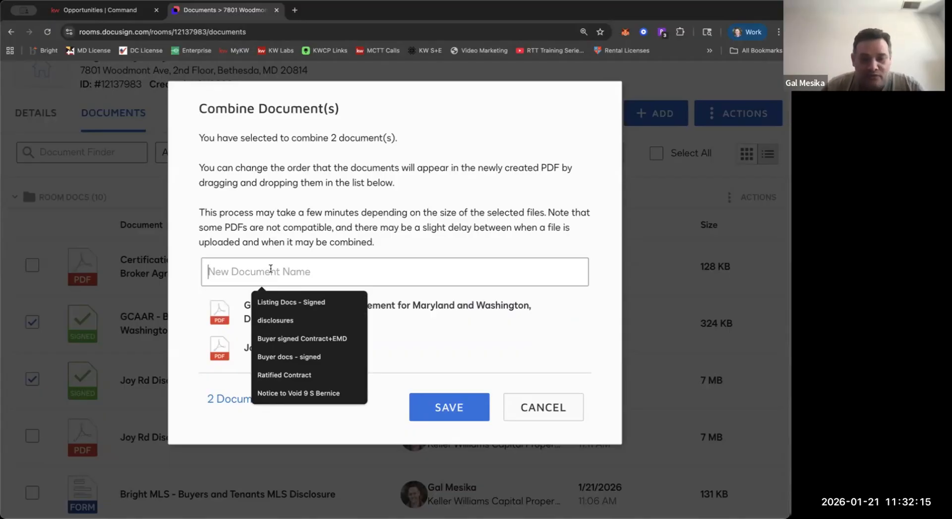
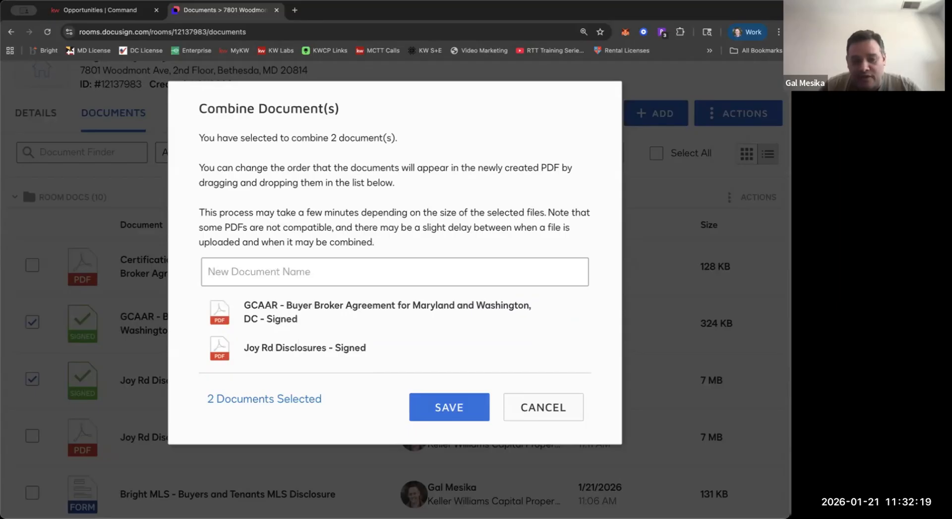
pyautogui.write('Offer')
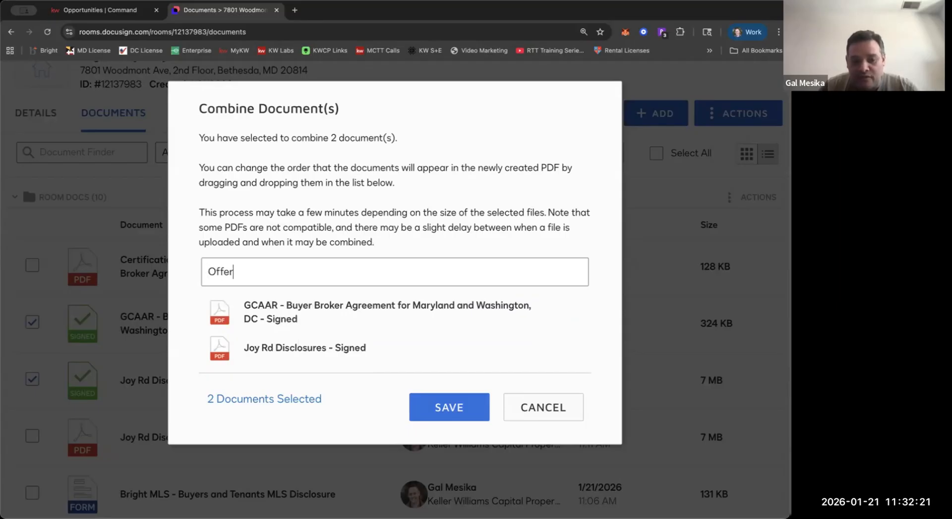
pyautogui.write(' Documents')
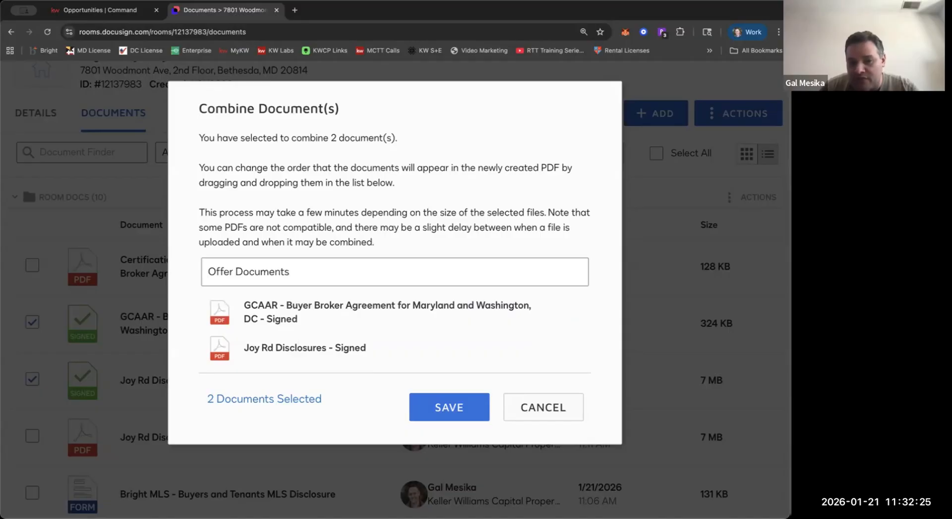
pyautogui.press('BackSpace')
pyautogui.press('BackSpace')
pyautogui.press('BackSpace')
pyautogui.press('BackSpace')
pyautogui.press('BackSpace')
pyautogui.press('BackSpace')
pyautogui.press('BackSpace')
pyautogui.press('BackSpace')
pyautogui.press('BackSpace')
pyautogui.press('BackSpace')
pyautogui.press('BackSpace')
pyautogui.press('BackSpace')
pyautogui.press('BackSpace')
pyautogui.press('BackSpace')
pyautogui.press('BackSpace')
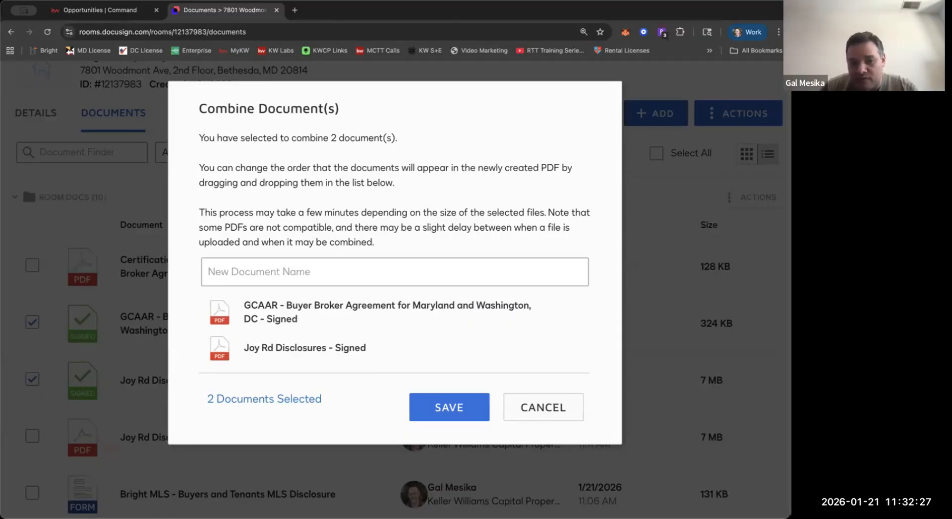
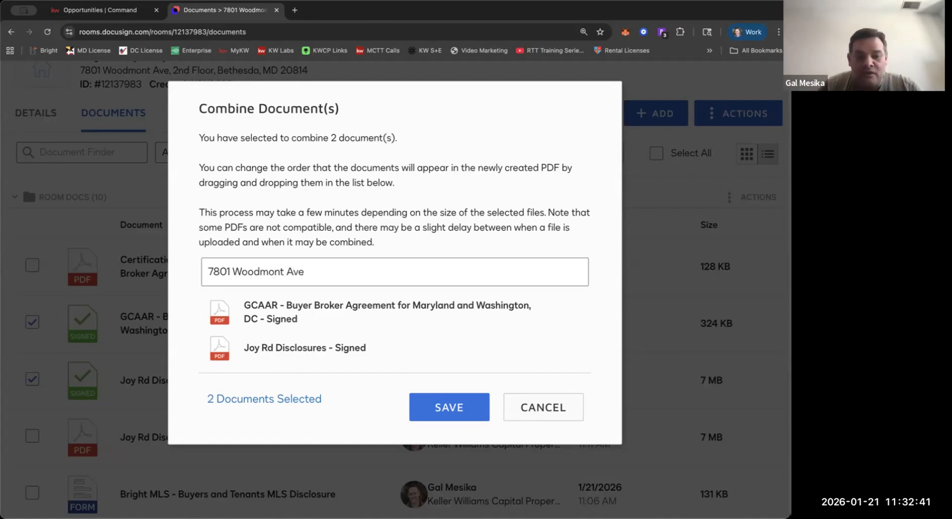
# Name the combined document with the property's street address followed by " - OFFER" and save it.
pyautogui.write(' - OFFER')
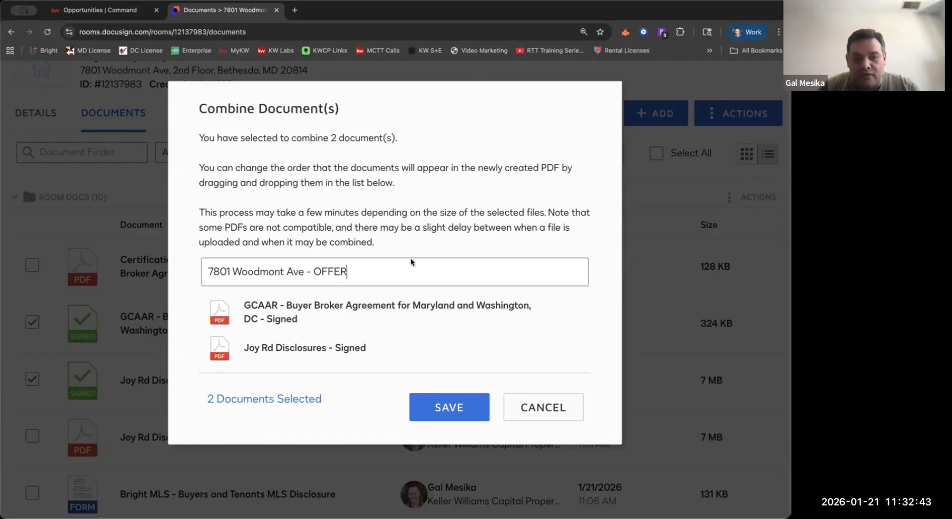
pyautogui.click(443, 400)
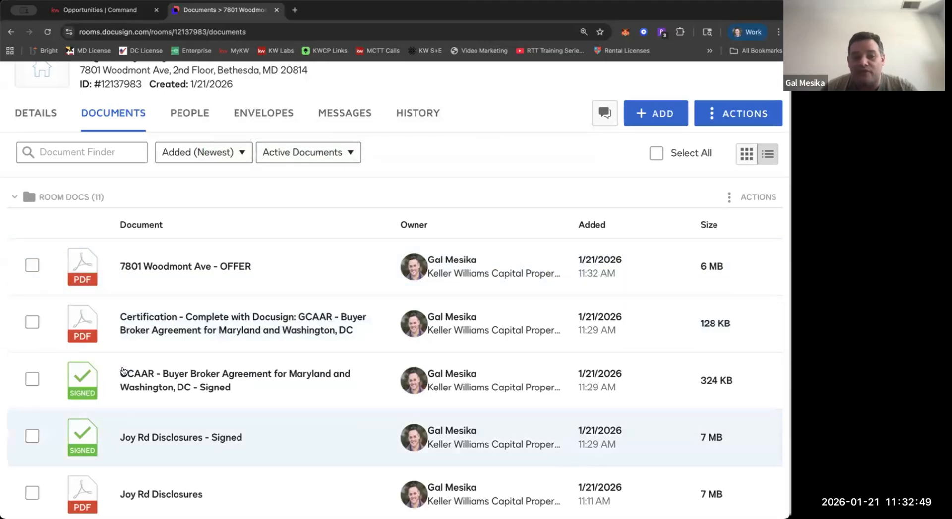
# Open the combined OFFER document to check its page preview.
pyautogui.click(139, 268)
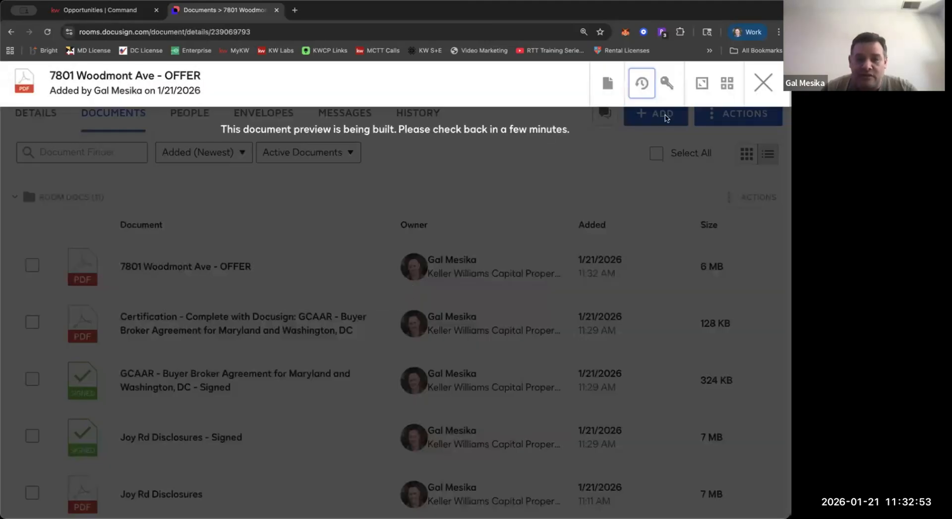
pyautogui.click(762, 85)
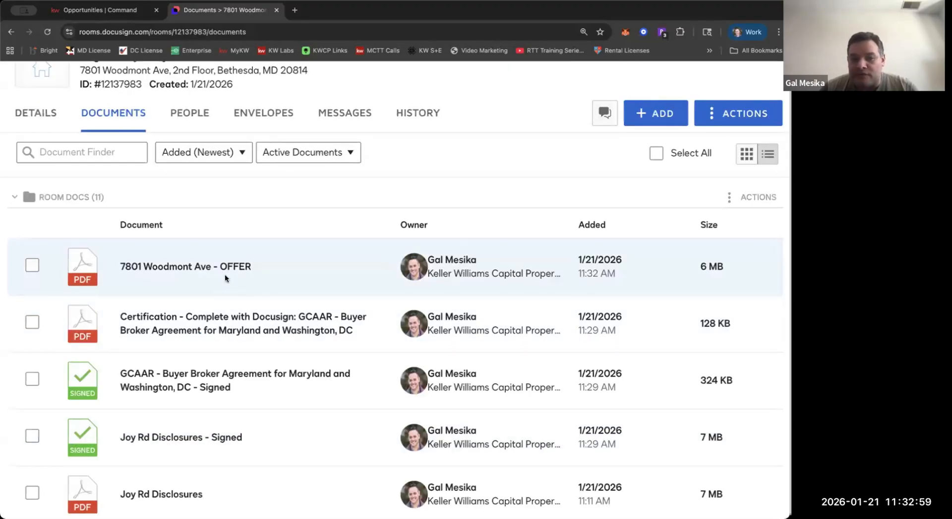
pyautogui.click(225, 278)
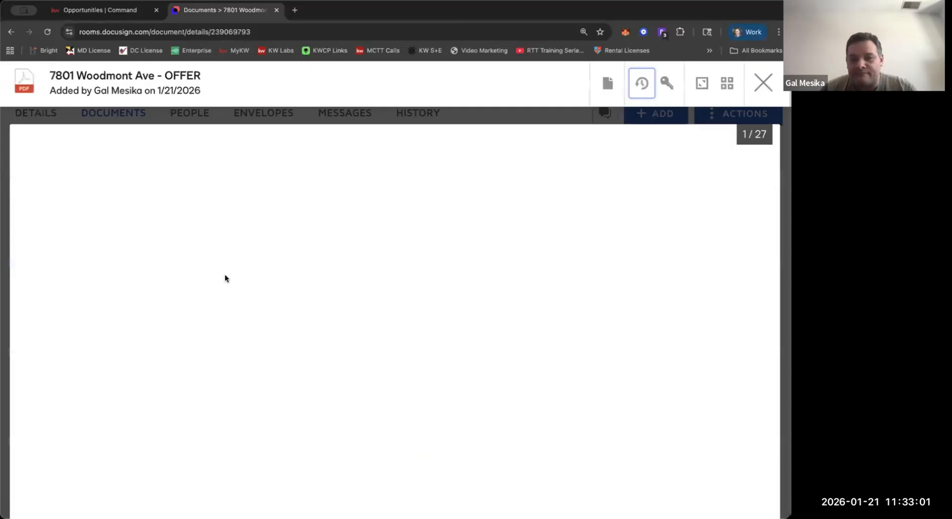
# Look through the pages of the combined OFFER document up to the Smoke Alarm Laws page and close the preview.
pyautogui.scroll(-15, 225, 278)
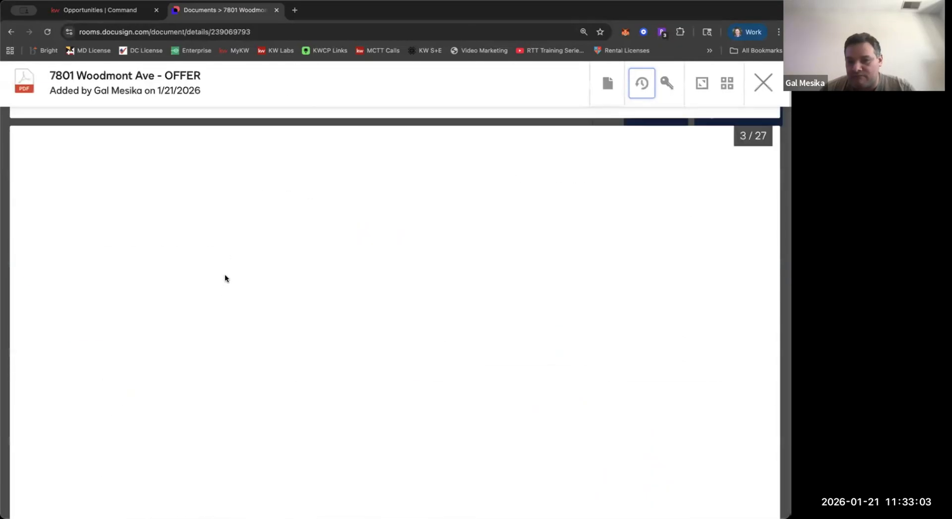
pyautogui.scroll(-20, 225, 277)
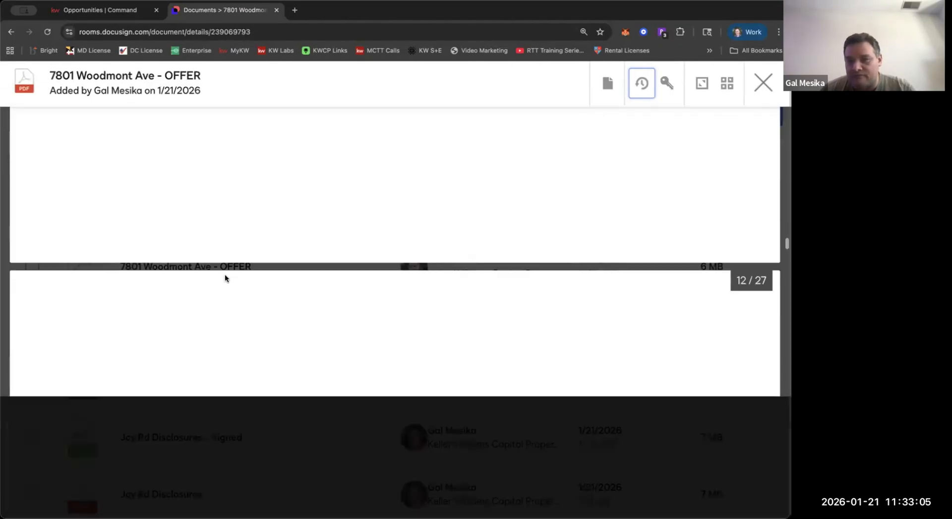
pyautogui.scroll(-17, 225, 279)
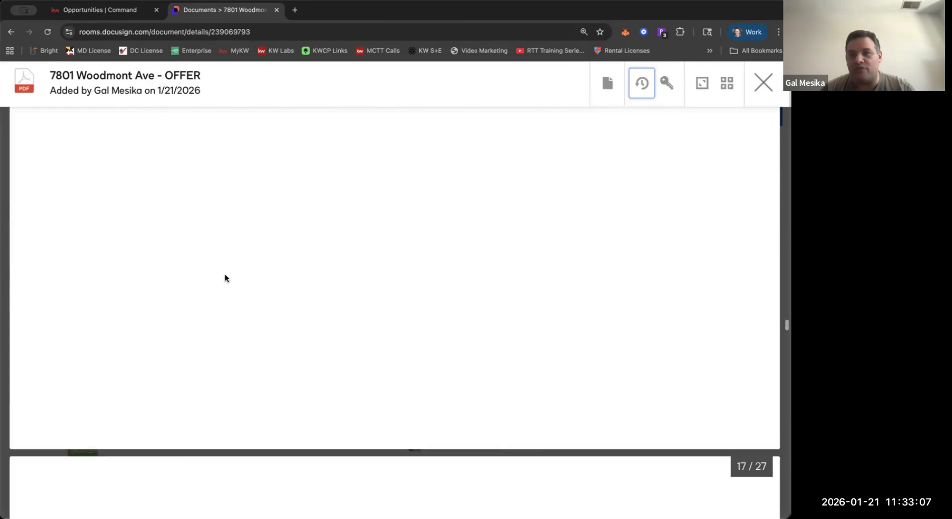
pyautogui.scroll(-4, 225, 278)
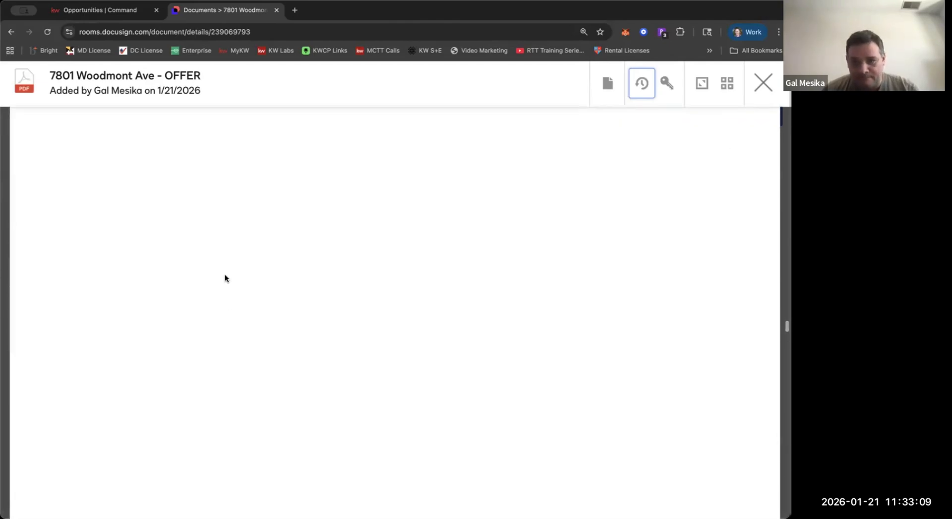
pyautogui.scroll(-20, 226, 278)
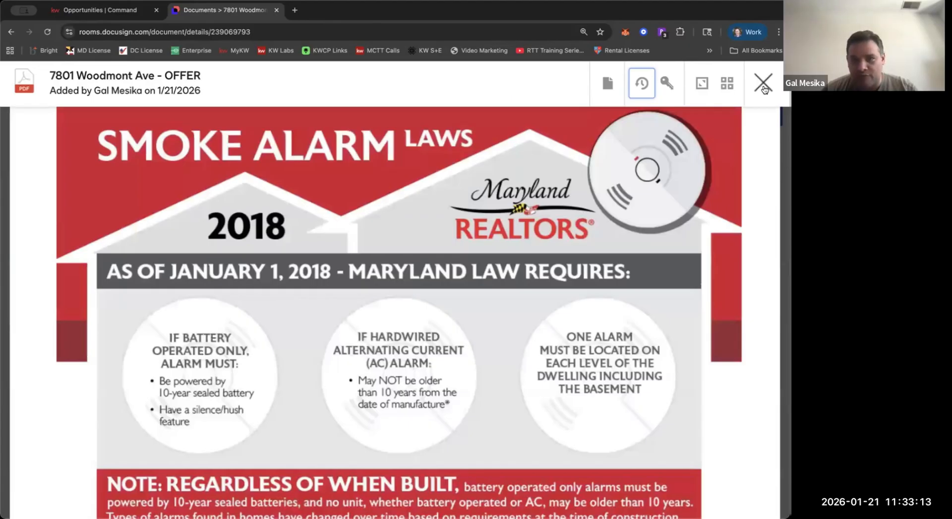
pyautogui.click(764, 84)
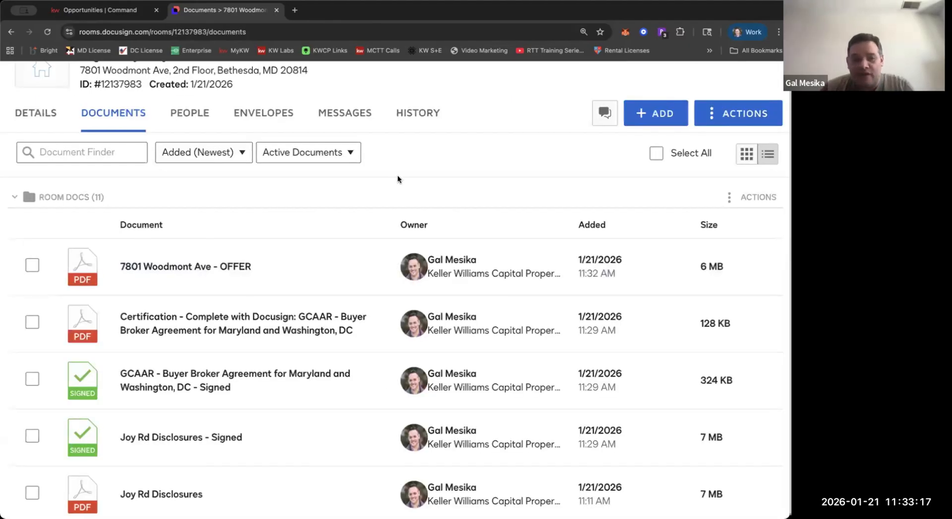
# Select the combined OFFER document in the room's document list.
pyautogui.click(32, 266)
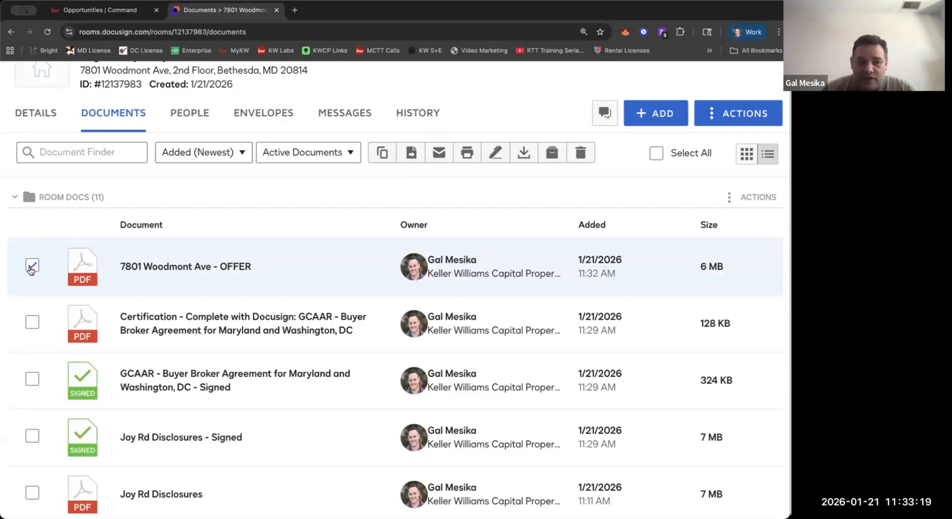
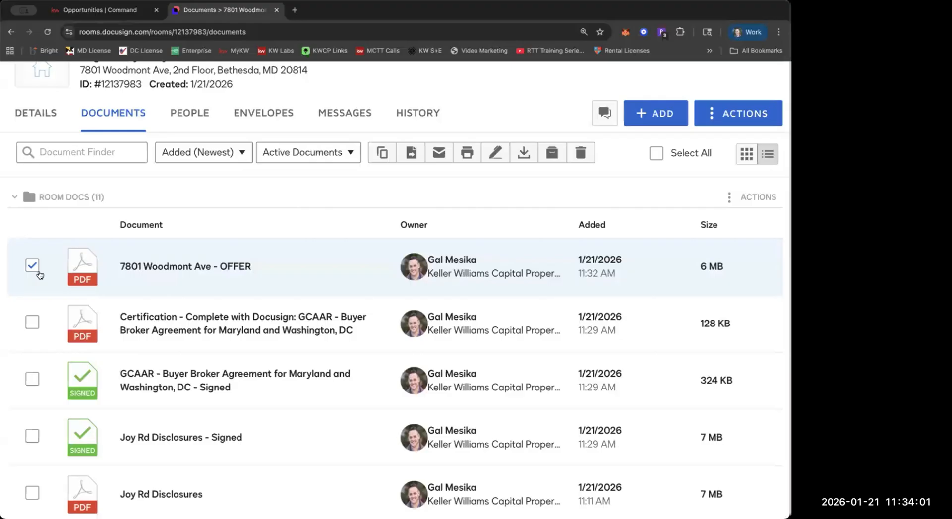
# Deselect the combined OFFER document in the room's document list.
pyautogui.click(38, 270)
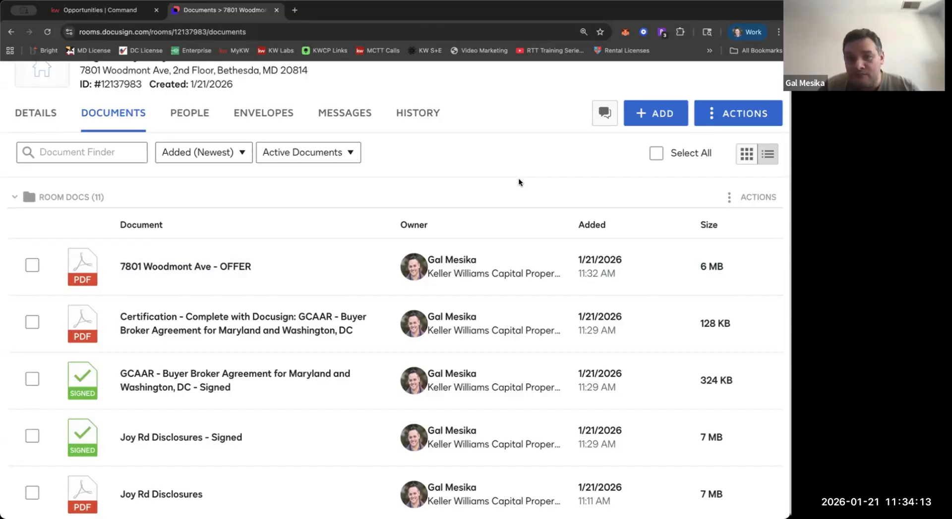
pyautogui.click(667, 113)
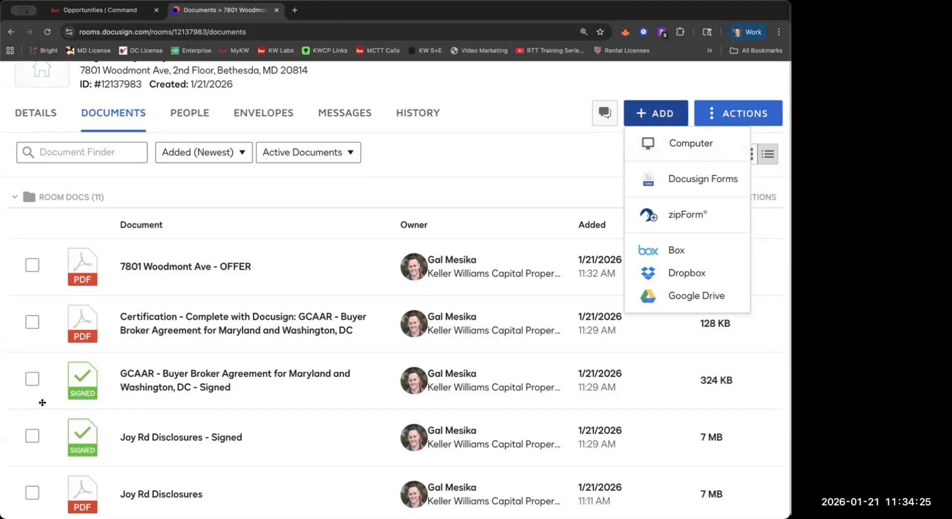
pyautogui.scroll(-4, 156, 351)
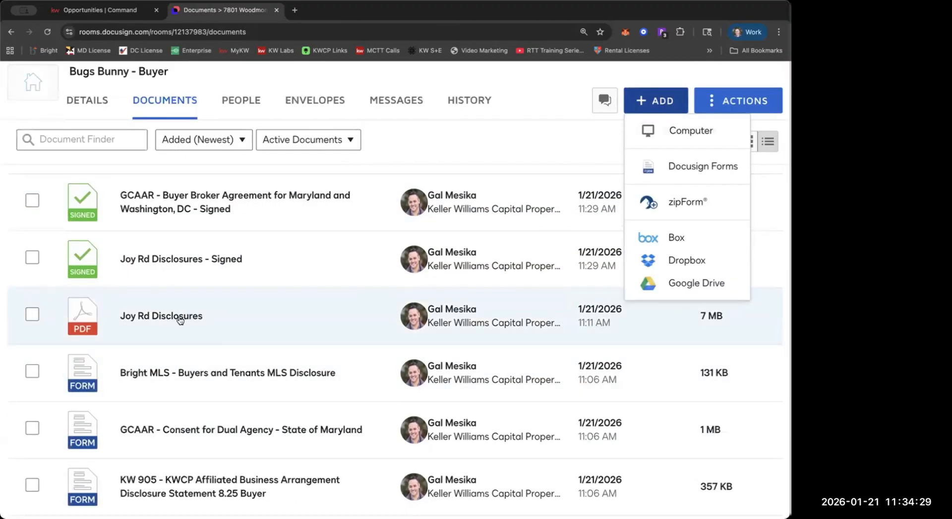
pyautogui.scroll(5, 504, 164)
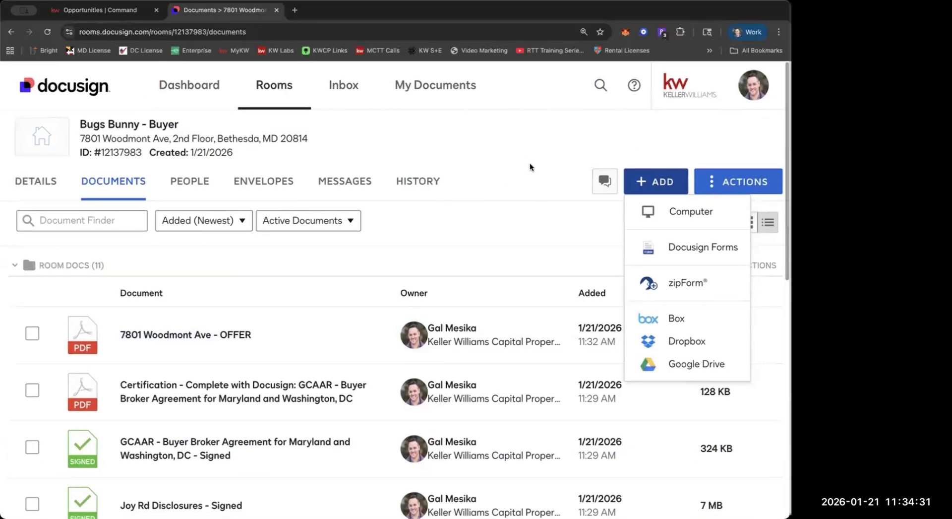
pyautogui.click(529, 164)
pyautogui.scroll(-2, 412, 249)
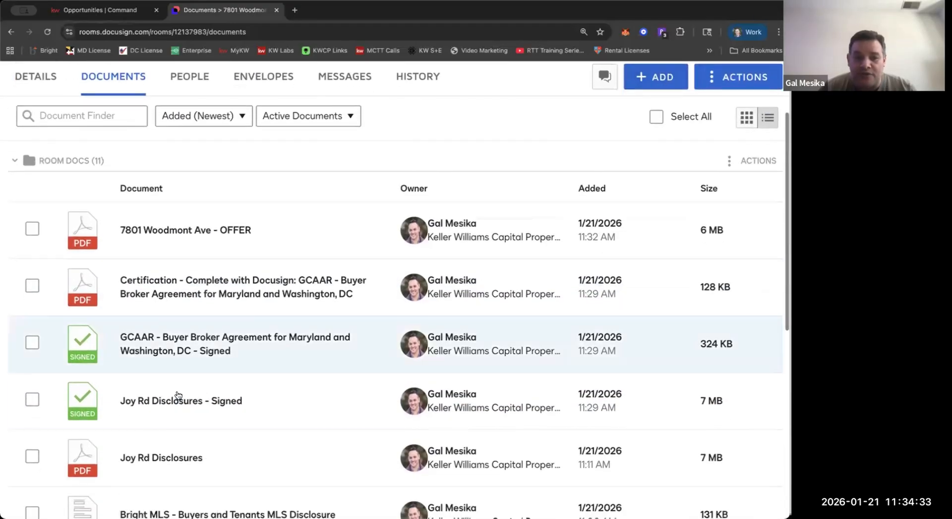
pyautogui.scroll(-4, 178, 394)
pyautogui.scroll(-2, 178, 396)
pyautogui.scroll(8, 179, 450)
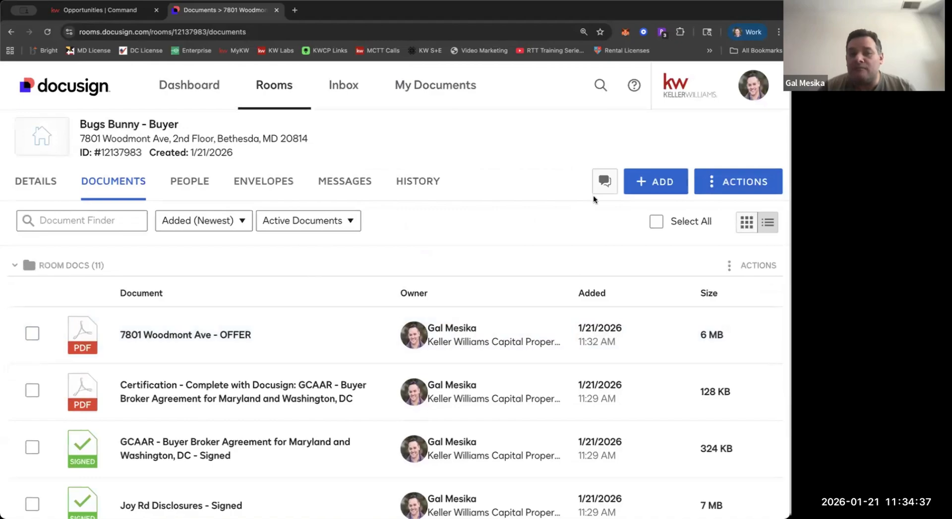
# Start adding Docusign Forms to the room and expand the full list of form packets.
pyautogui.click(649, 185)
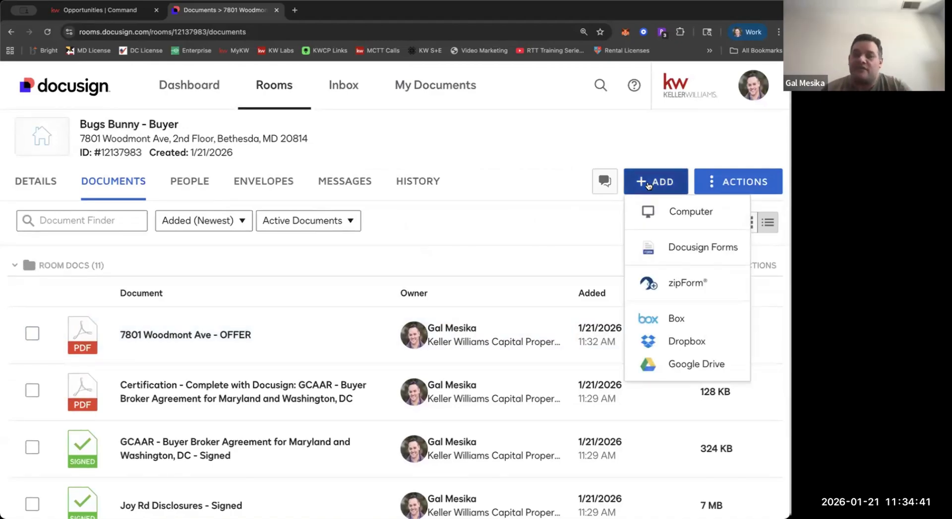
pyautogui.click(675, 245)
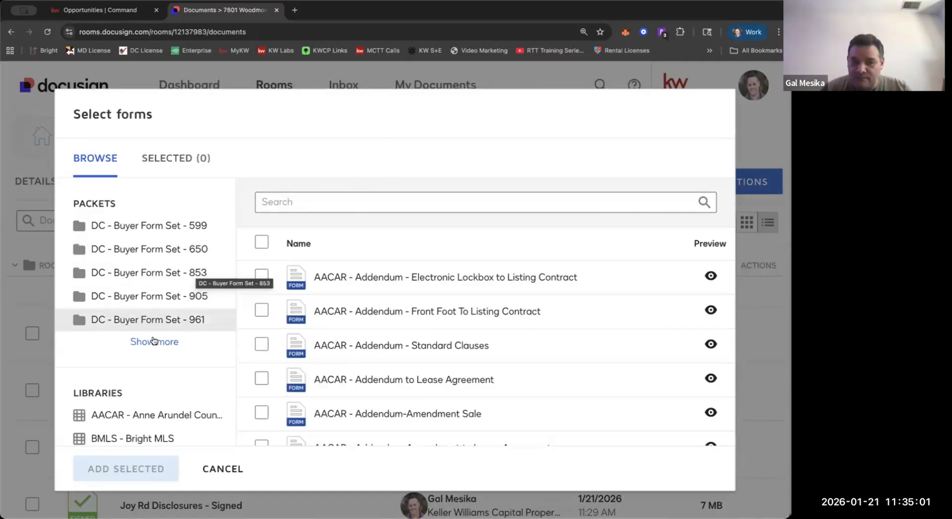
pyautogui.click(154, 341)
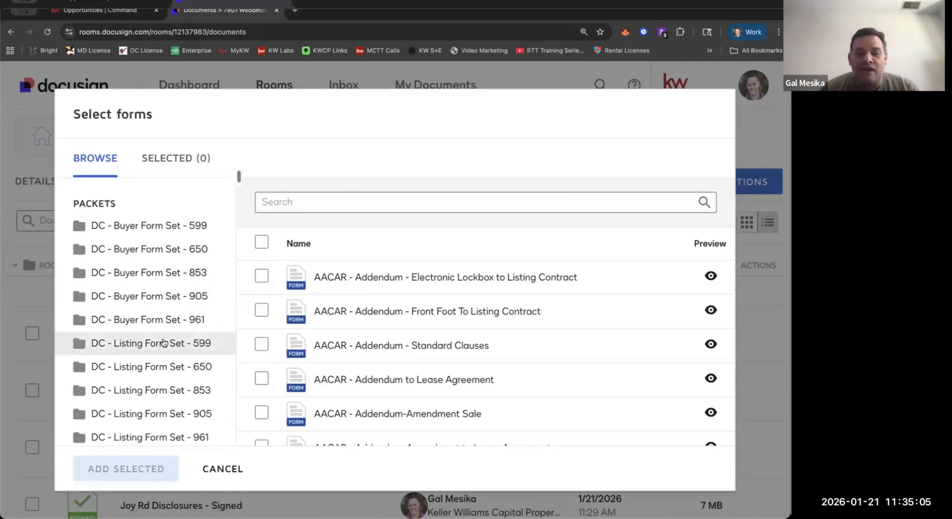
# Show the forms of the packet "MD - MC - Montgomery County - Sales Contract Form Set - 905".
pyautogui.scroll(-2, 162, 312)
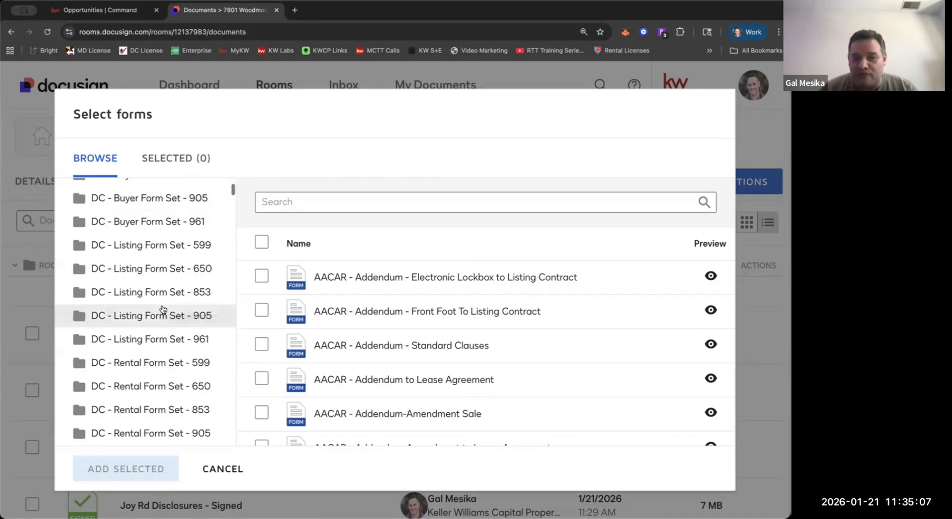
pyautogui.scroll(-2, 162, 307)
pyautogui.scroll(-10, 154, 242)
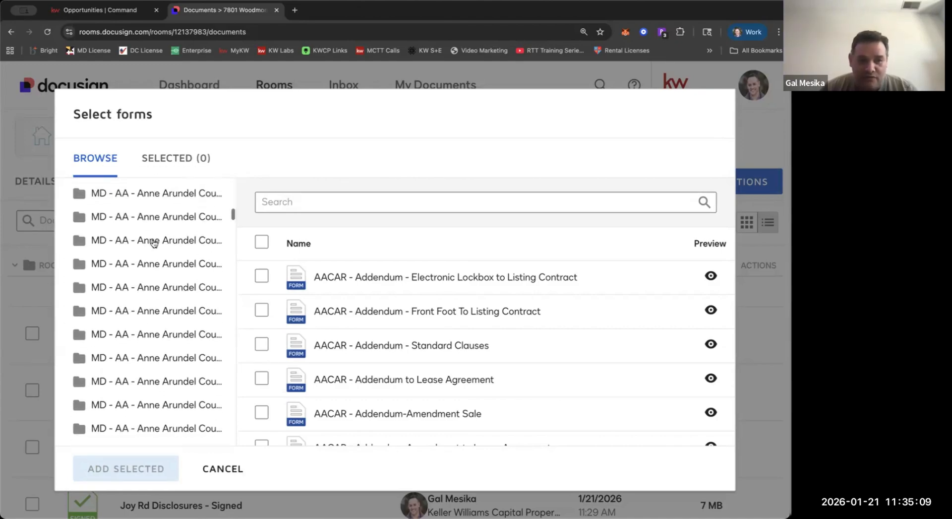
pyautogui.scroll(-10, 155, 242)
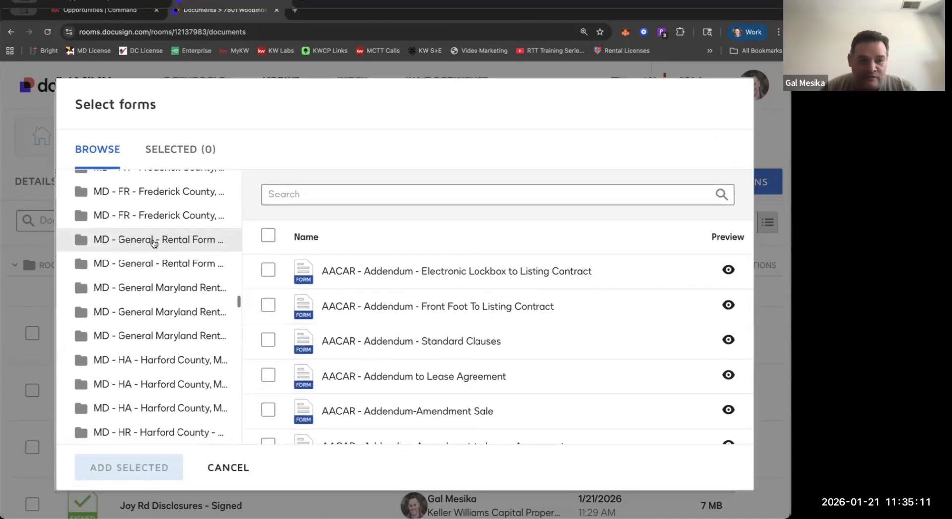
pyautogui.scroll(-8, 154, 242)
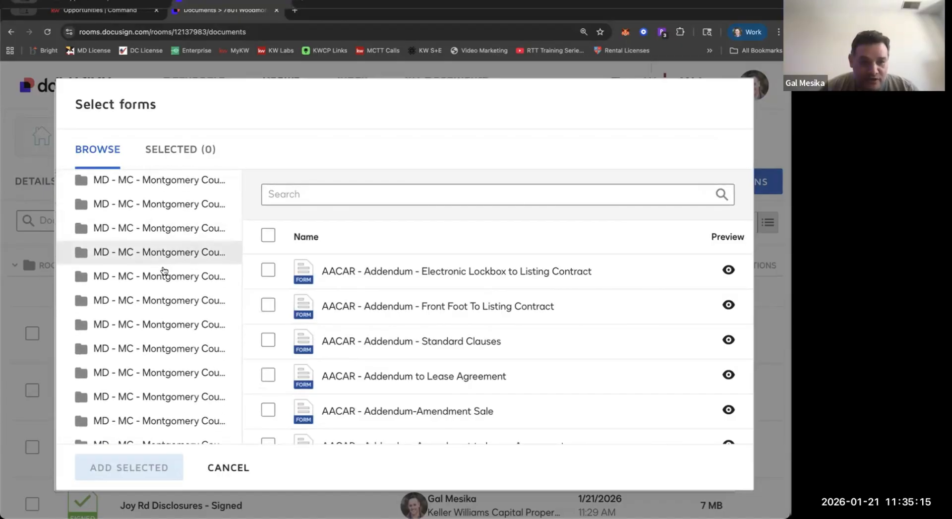
pyautogui.scroll(-1, 165, 270)
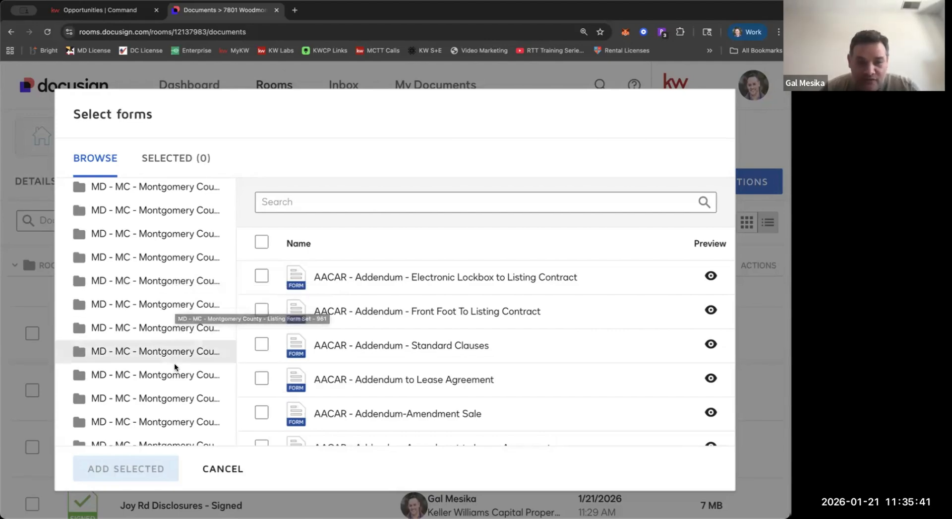
pyautogui.scroll(-1, 174, 367)
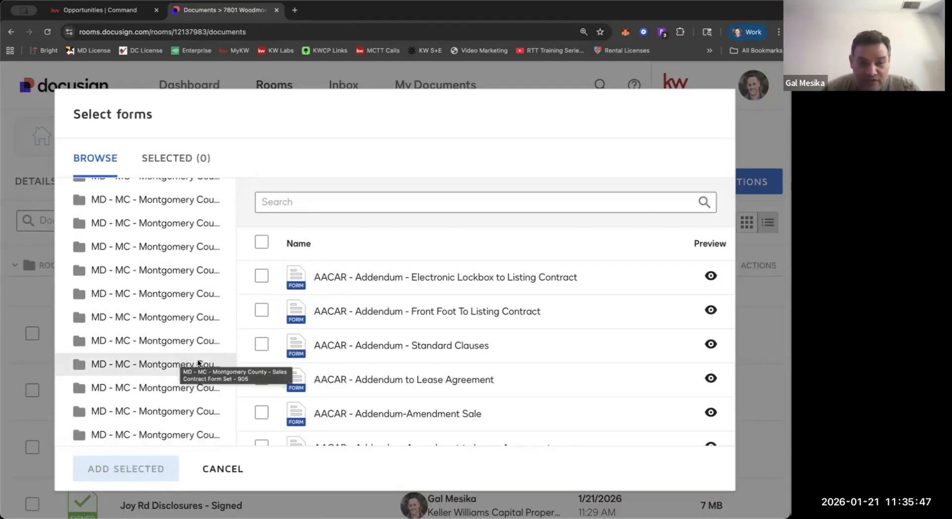
pyautogui.click(190, 361)
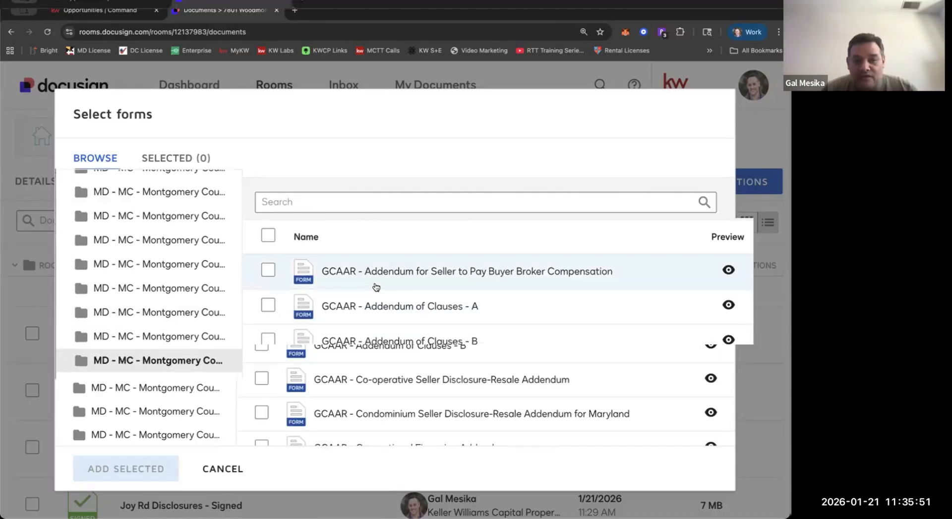
# Select the forms "GCAAR - Addendum of Clauses - A" and "GCAAR - Escrow Agreement Between Buyer, Seller, and Non-Broker Escrow Agent".
pyautogui.scroll(-2, 374, 285)
pyautogui.scroll(2, 422, 268)
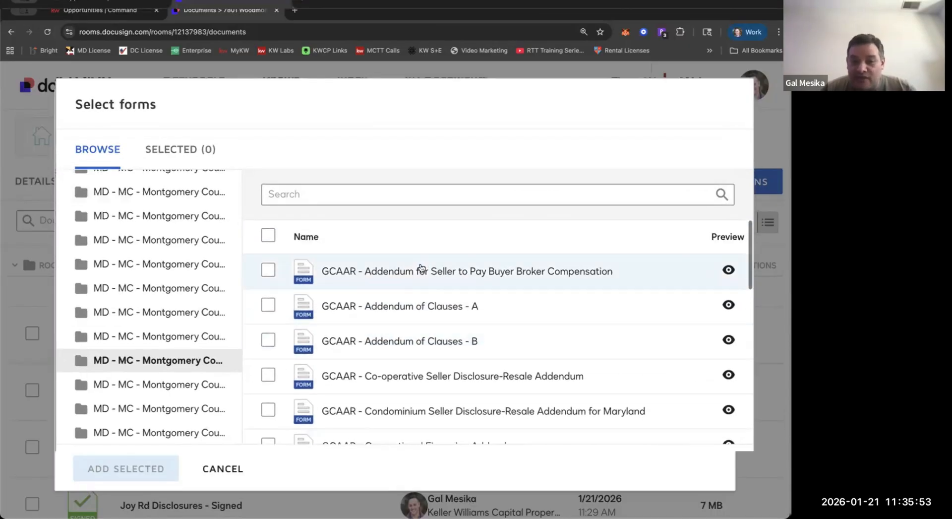
pyautogui.scroll(-3, 424, 270)
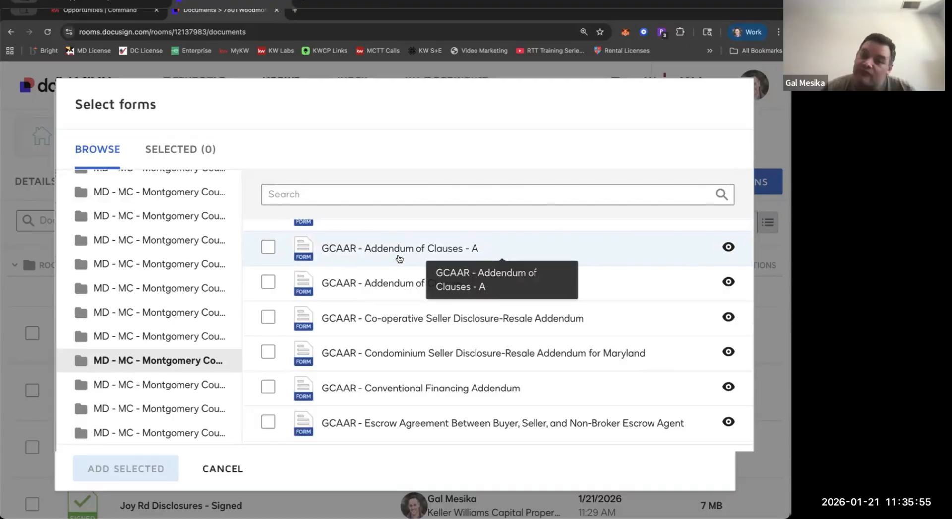
pyautogui.click(260, 256)
pyautogui.scroll(-2, 265, 298)
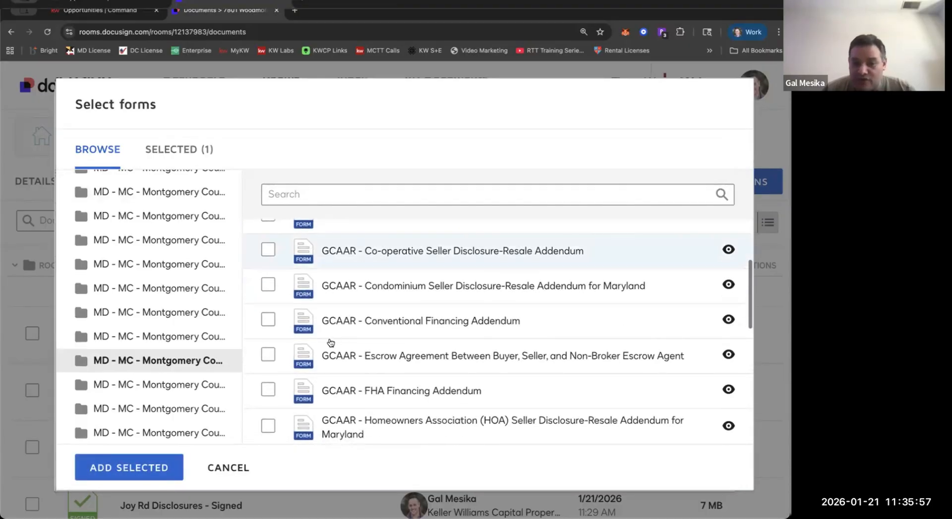
pyautogui.scroll(2, 270, 362)
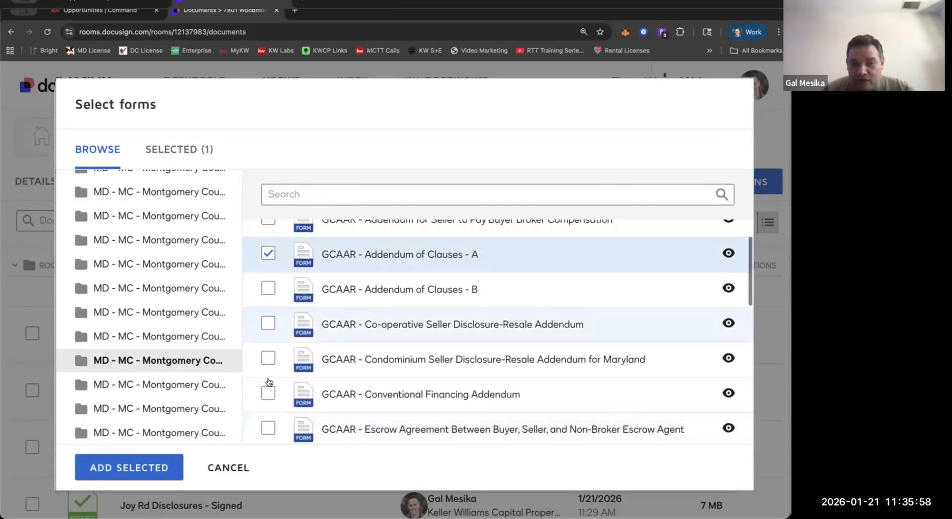
pyautogui.click(267, 427)
# Add the GCAAR federal Lead Paint disclosure for sales and the GCAAR Conventional Financing Addendum to the form selection.
pyautogui.scroll(-5, 267, 430)
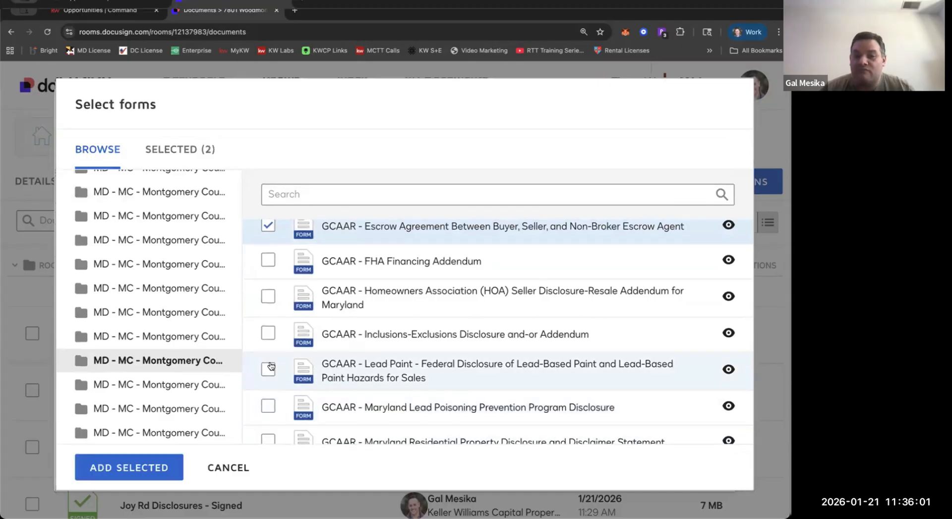
pyautogui.scroll(-1, 267, 352)
pyautogui.click(263, 332)
pyautogui.scroll(1, 261, 340)
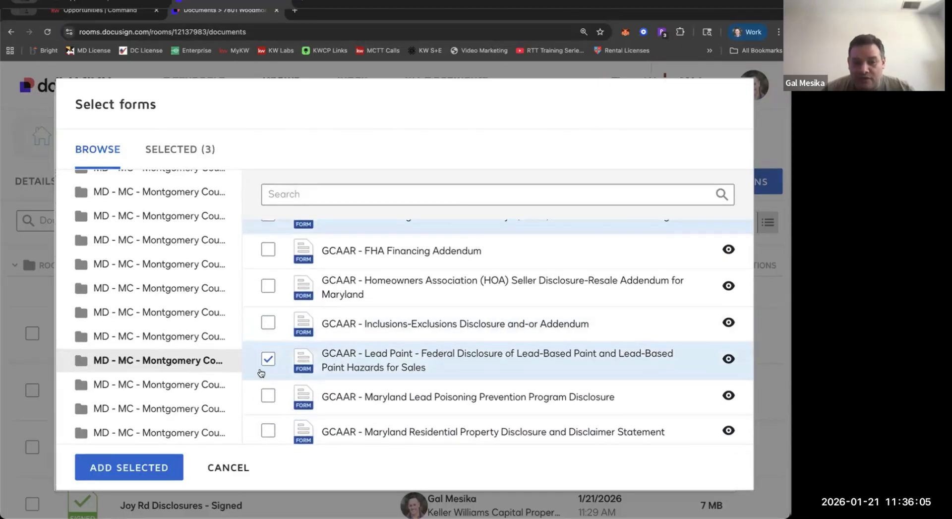
pyautogui.scroll(-5, 261, 372)
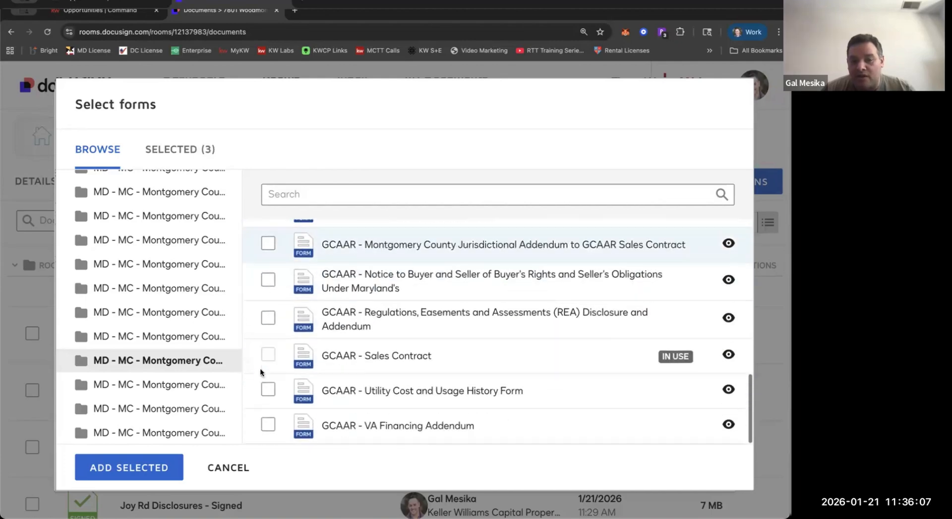
pyautogui.scroll(8, 299, 404)
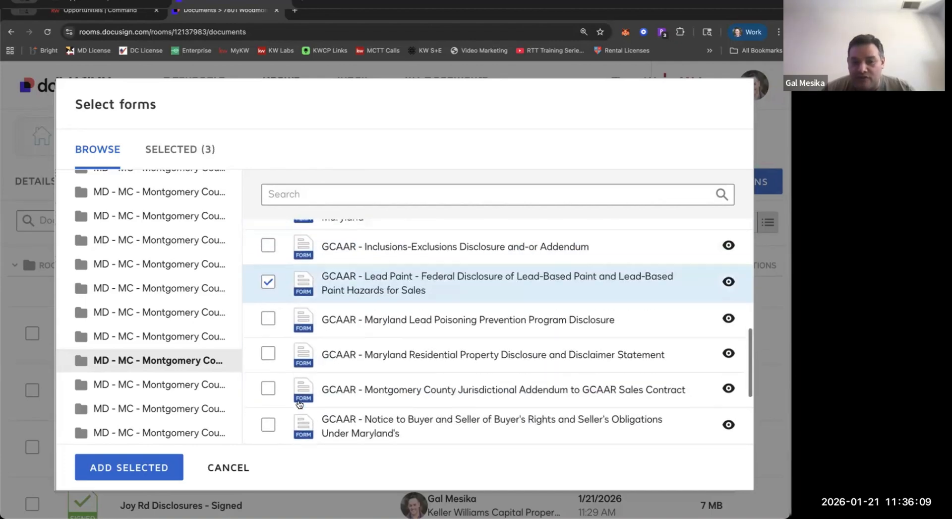
pyautogui.click(267, 325)
pyautogui.scroll(2, 496, 304)
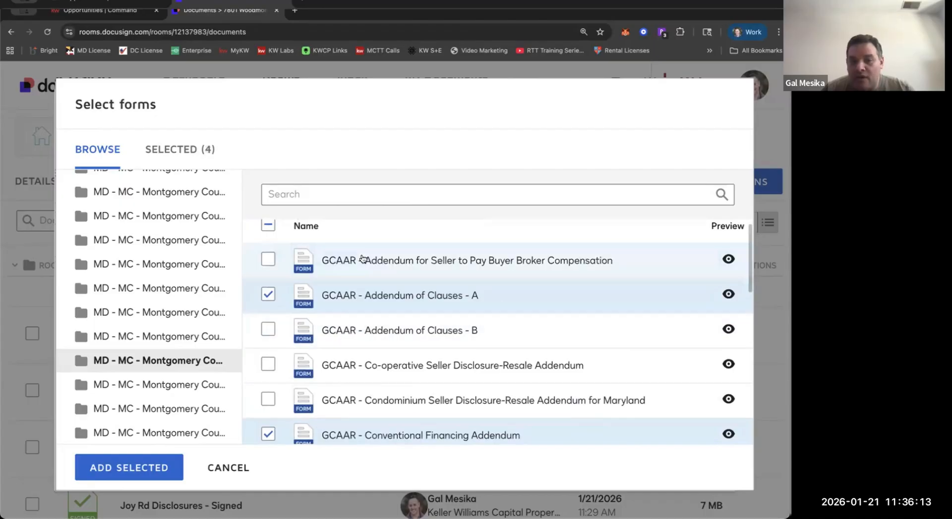
pyautogui.scroll(-6, 363, 258)
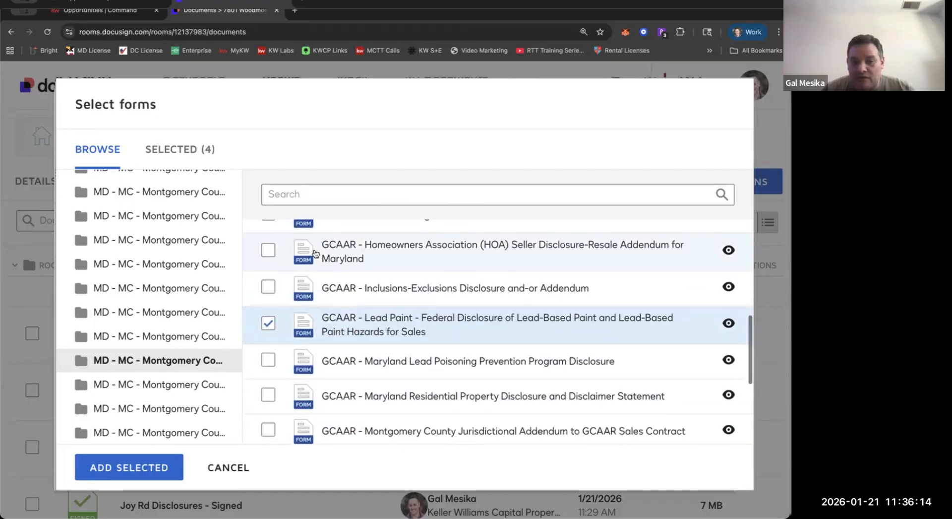
pyautogui.click(268, 322)
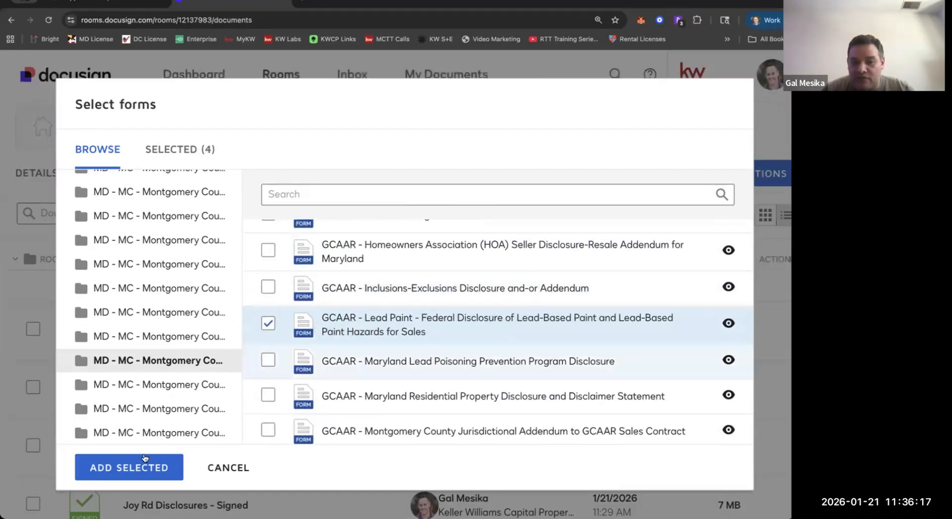
# Look through the form packets, including the DC Sales Contract sets, down to the form libraries and the GCAAR Montgomery County library.
pyautogui.scroll(-10, 161, 296)
pyautogui.scroll(-5, 161, 296)
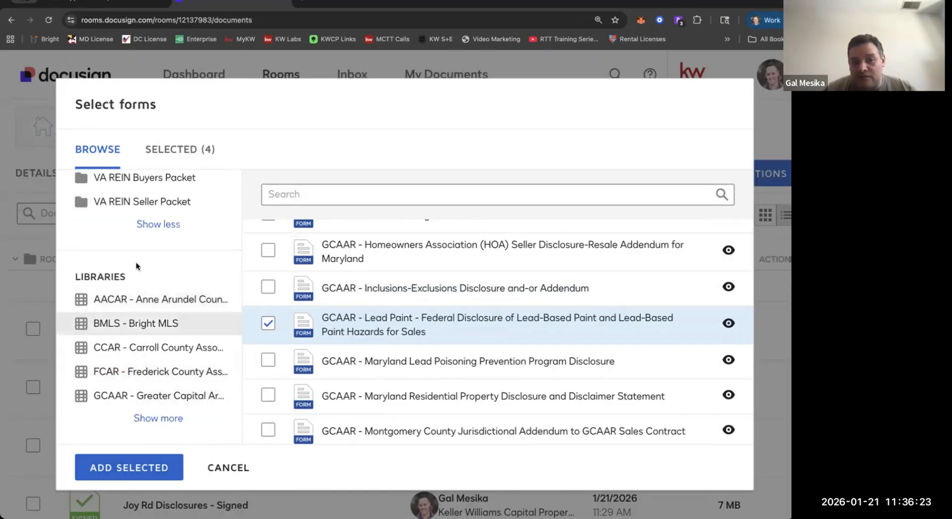
pyautogui.scroll(8, 137, 267)
pyautogui.scroll(15, 137, 267)
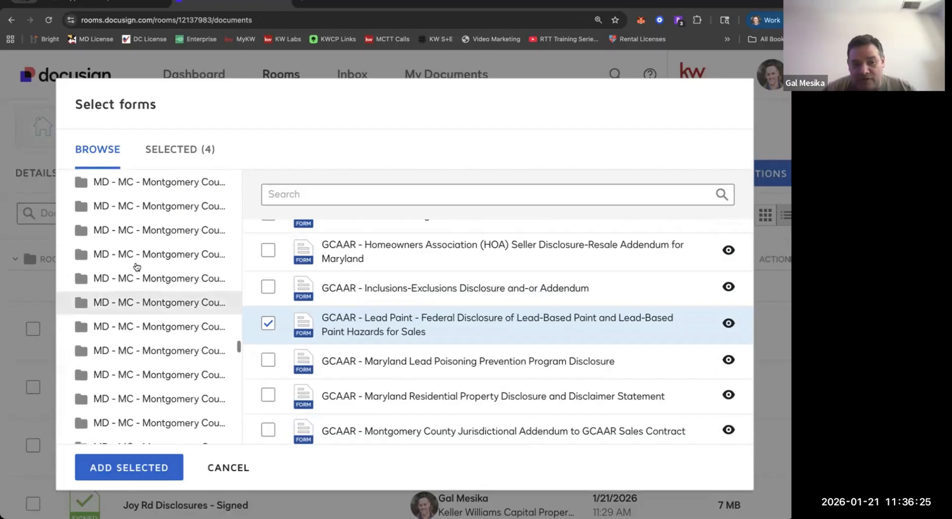
pyautogui.scroll(-1, 137, 267)
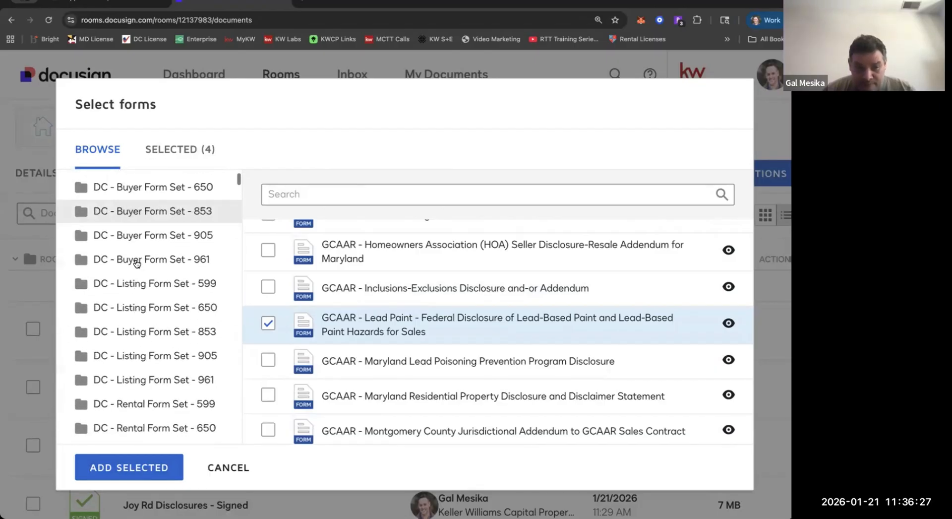
pyautogui.scroll(1, 153, 251)
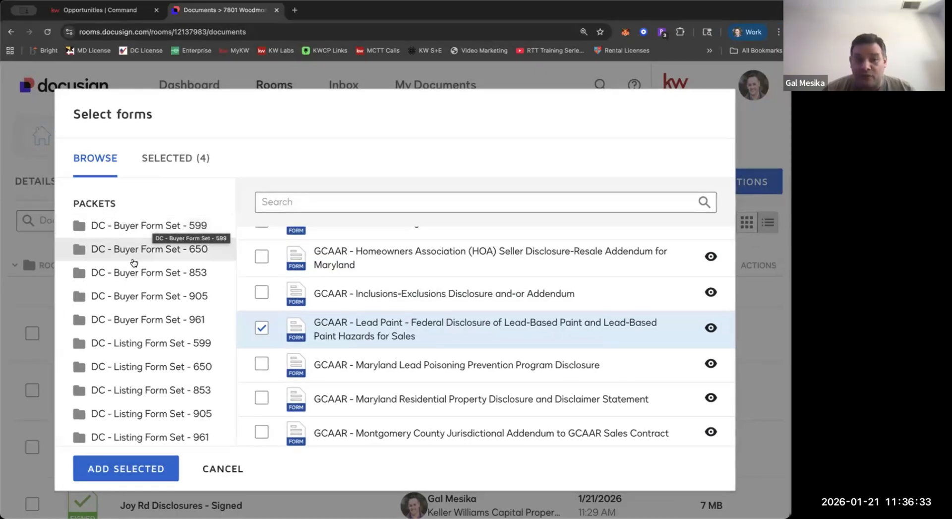
pyautogui.scroll(-1, 137, 320)
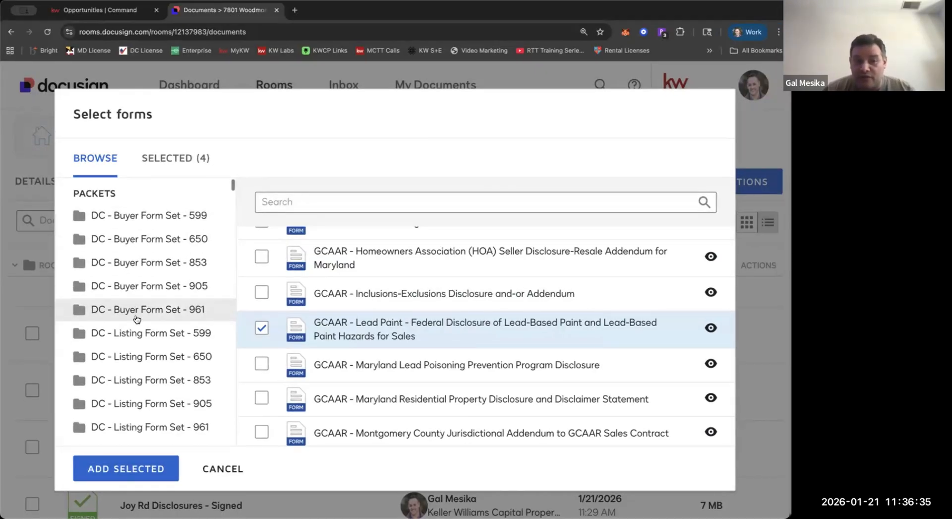
pyautogui.scroll(-5, 137, 319)
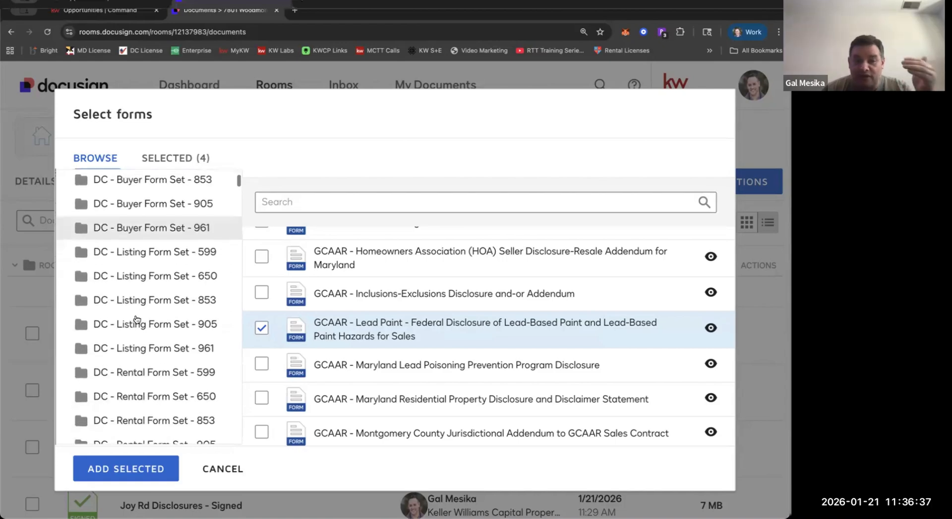
pyautogui.scroll(-4, 137, 320)
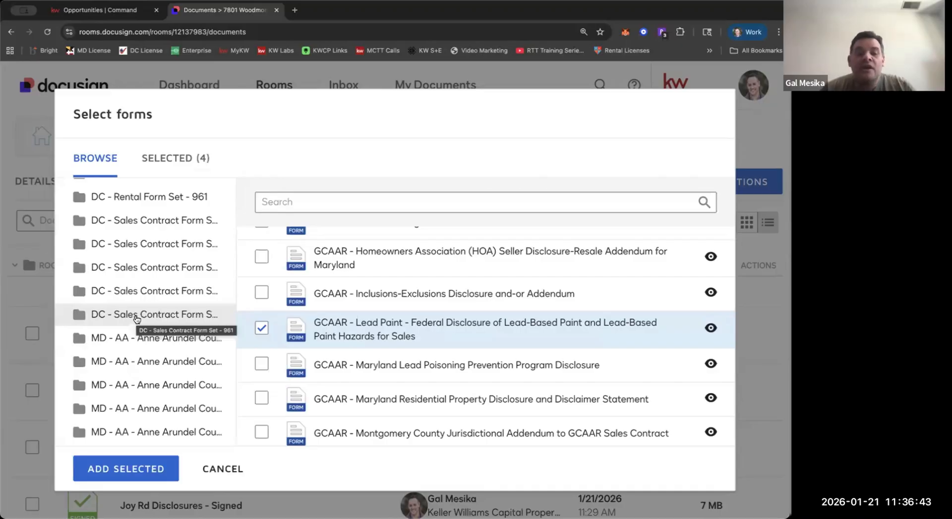
pyautogui.scroll(-1, 137, 320)
pyautogui.scroll(-15, 137, 320)
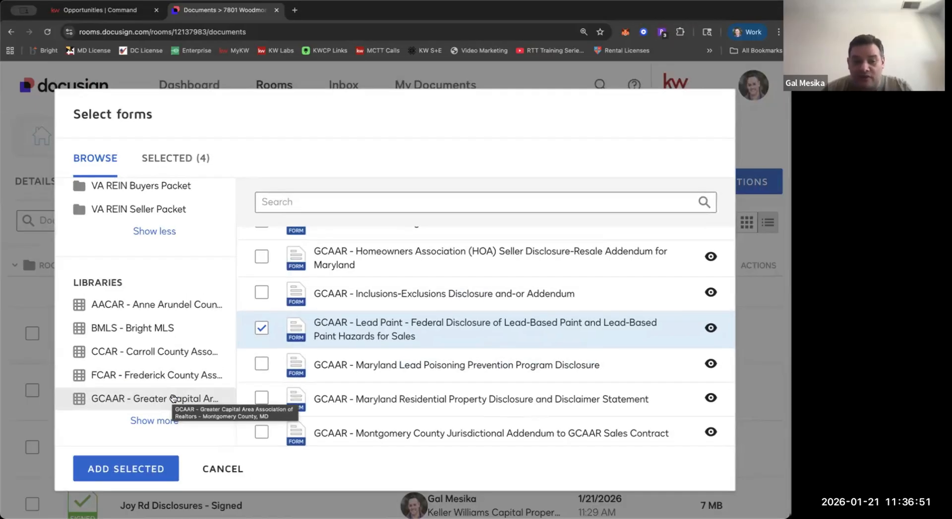
# Look through the forms of the GCAAR Montgomery County library, from the addenda down to the condominium forms.
pyautogui.click(172, 398)
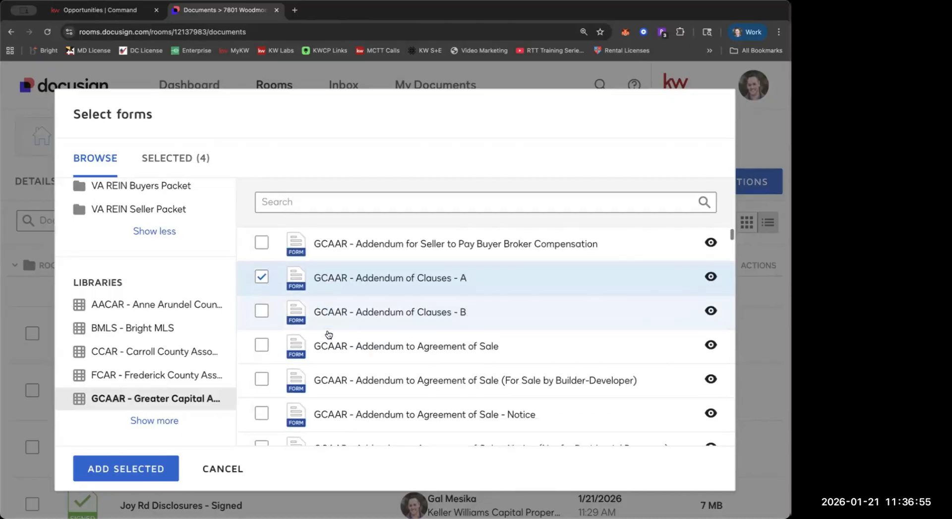
pyautogui.scroll(-3, 325, 334)
pyautogui.scroll(-5, 326, 334)
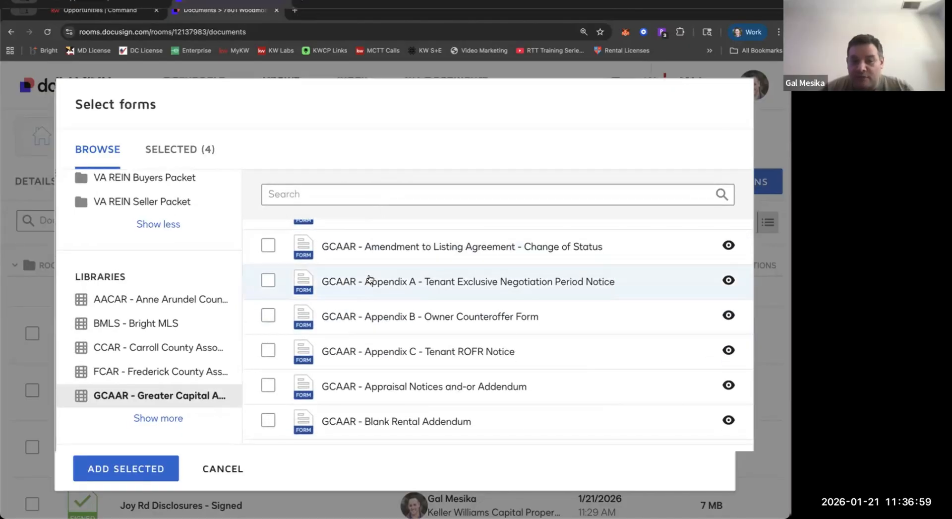
pyautogui.scroll(-1, 391, 277)
pyautogui.scroll(-1, 398, 416)
pyautogui.scroll(-4, 398, 417)
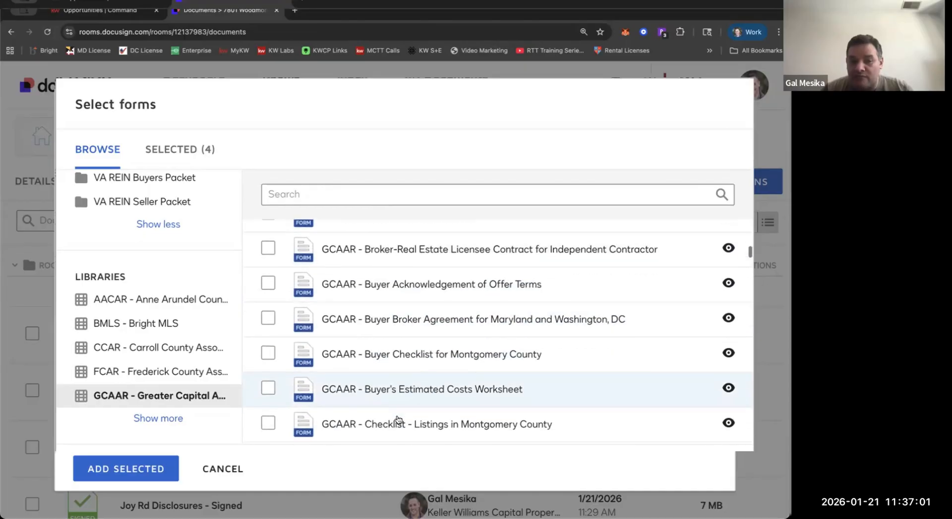
pyautogui.scroll(-2, 399, 419)
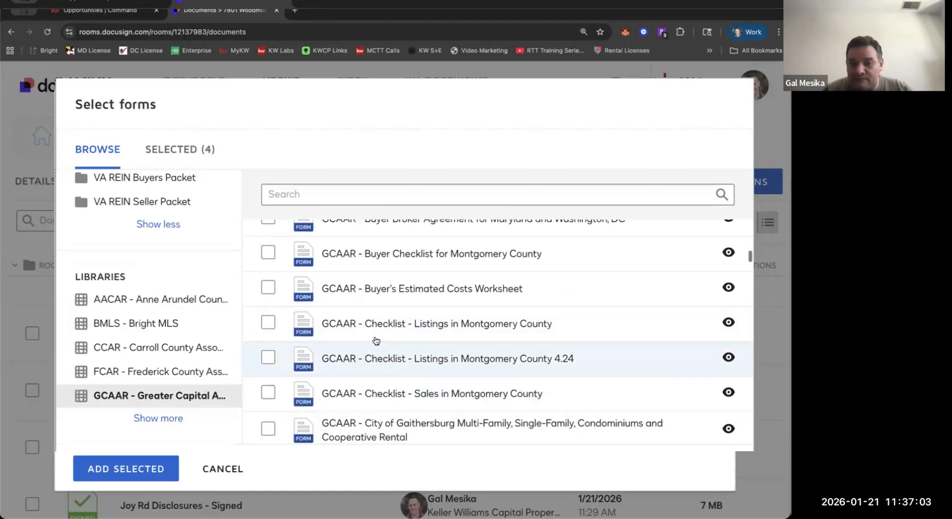
pyautogui.scroll(-5, 404, 340)
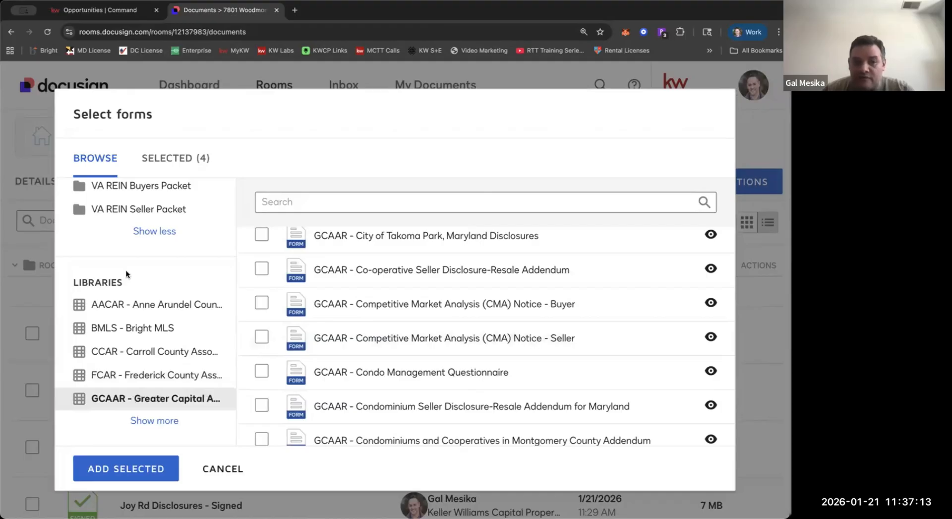
# Add the four selected GCAAR forms to the room's documents.
pyautogui.scroll(10, 126, 269)
pyautogui.scroll(15, 126, 274)
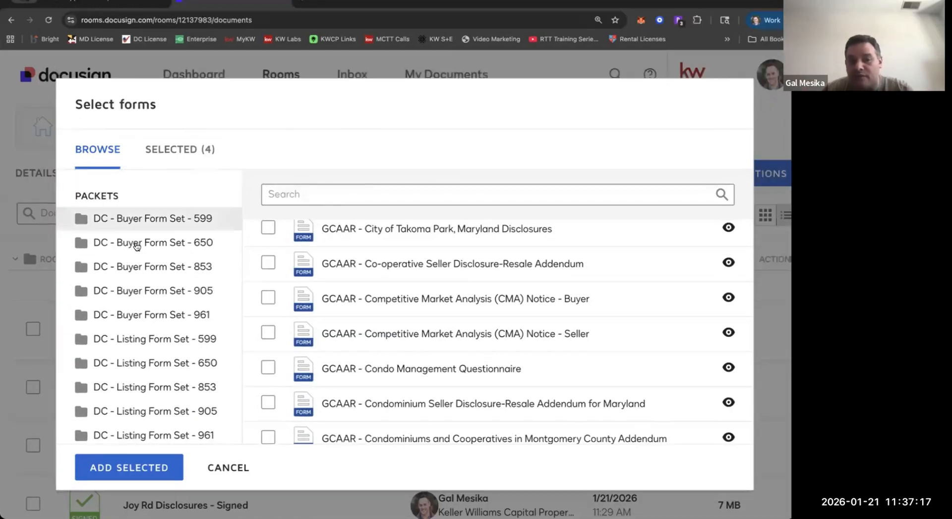
pyautogui.scroll(-1, 135, 246)
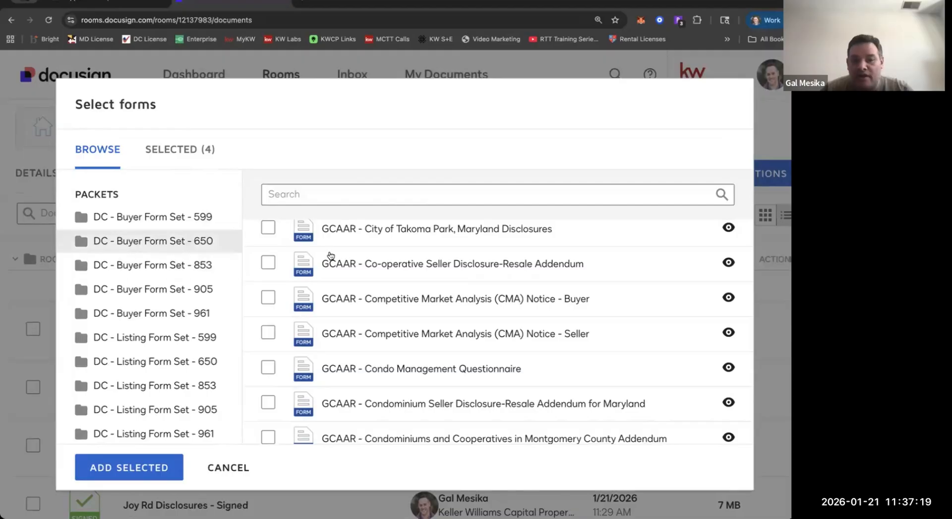
pyautogui.click(166, 467)
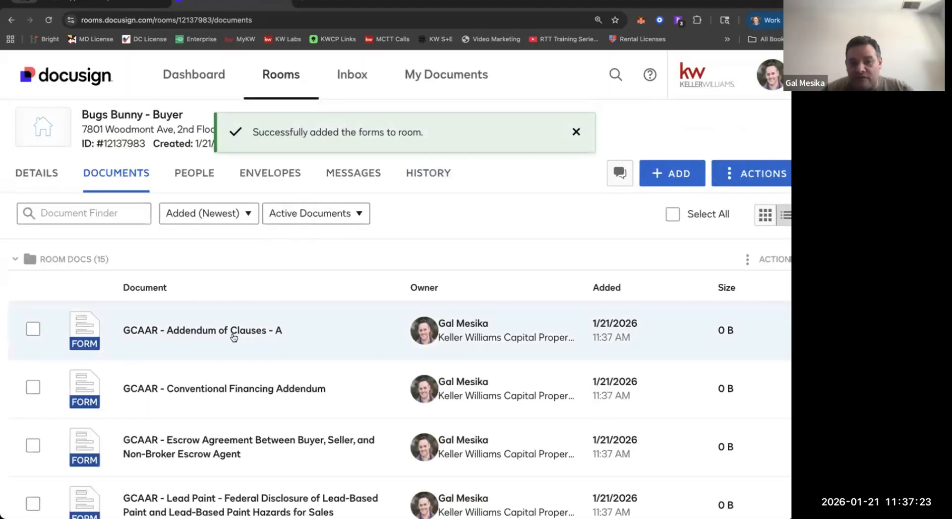
# Open the form "GCAAR - Addendum of Clauses - A" and set its contract date to 01/21/2026.
pyautogui.scroll(-3, 233, 337)
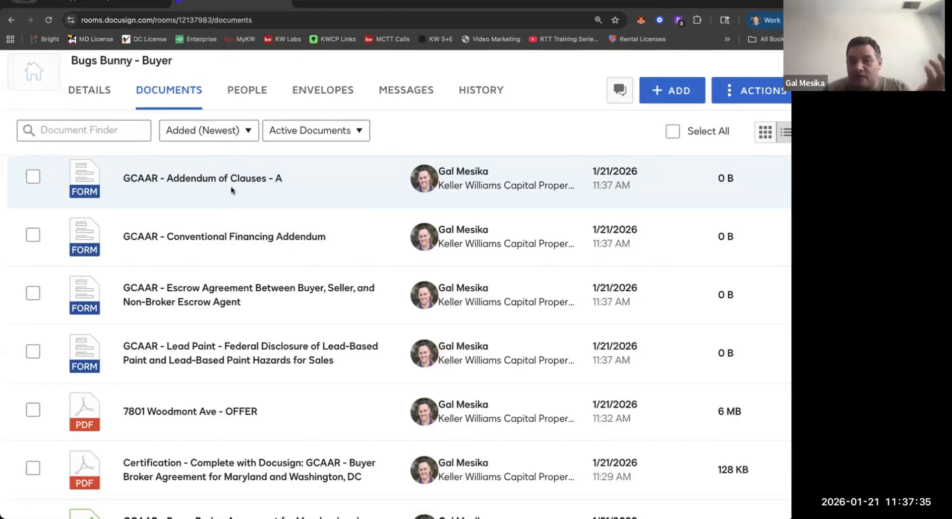
pyautogui.click(231, 187)
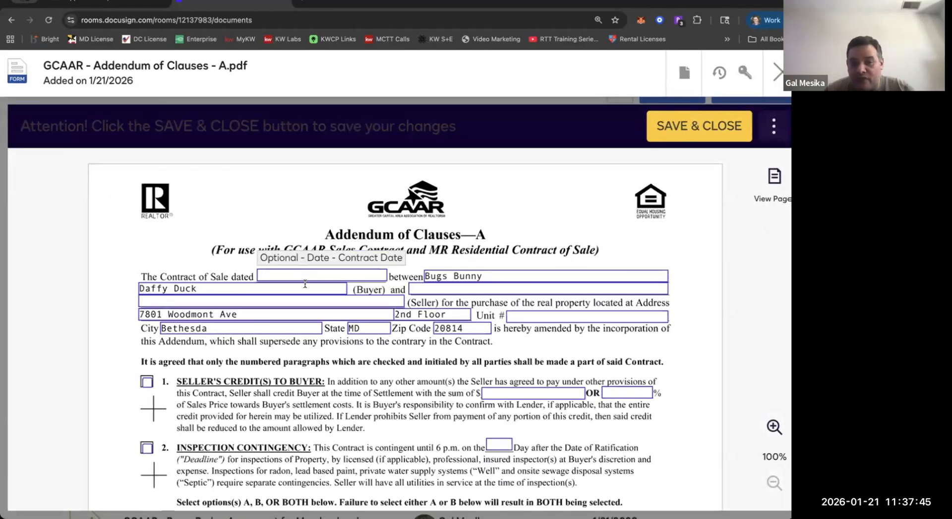
pyautogui.click(305, 282)
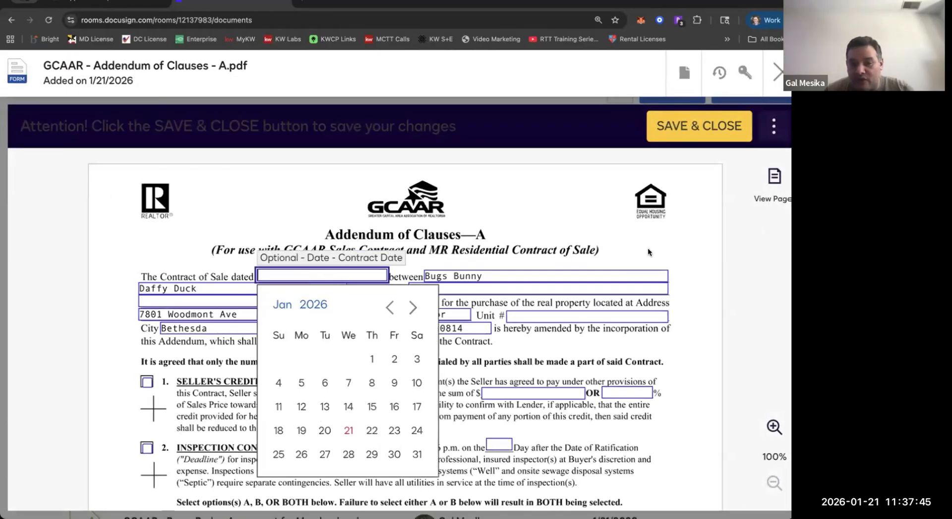
pyautogui.click(341, 431)
# Review the addendum's numbered clauses through to the signature page, and save and close the form.
pyautogui.scroll(-2, 520, 325)
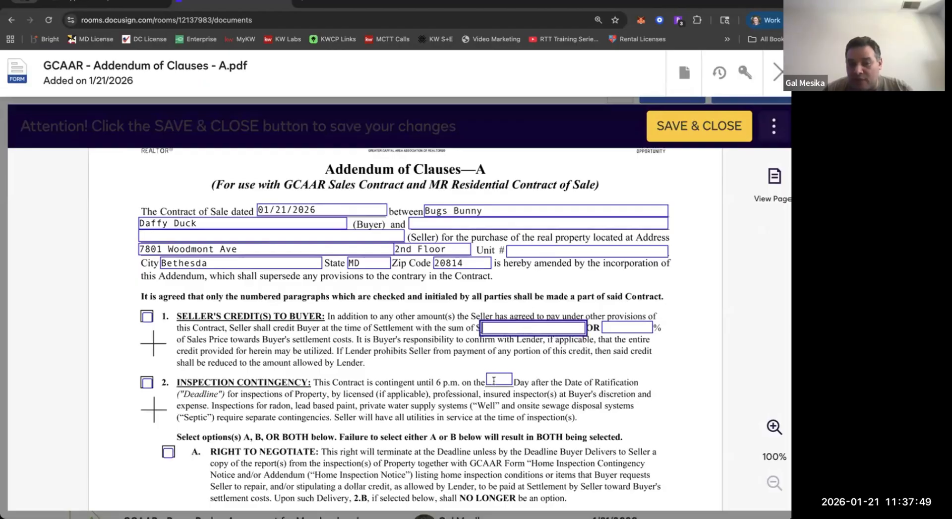
pyautogui.scroll(-20, 349, 356)
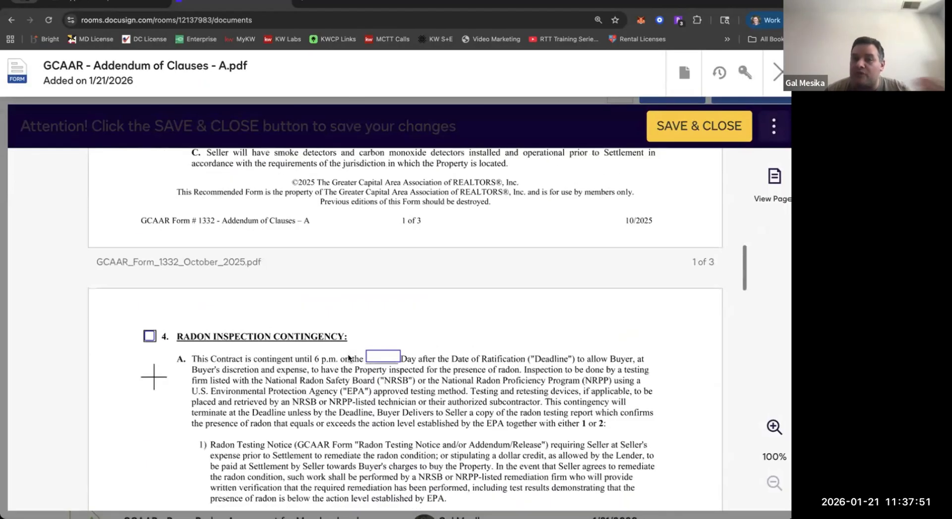
pyautogui.scroll(-12, 349, 356)
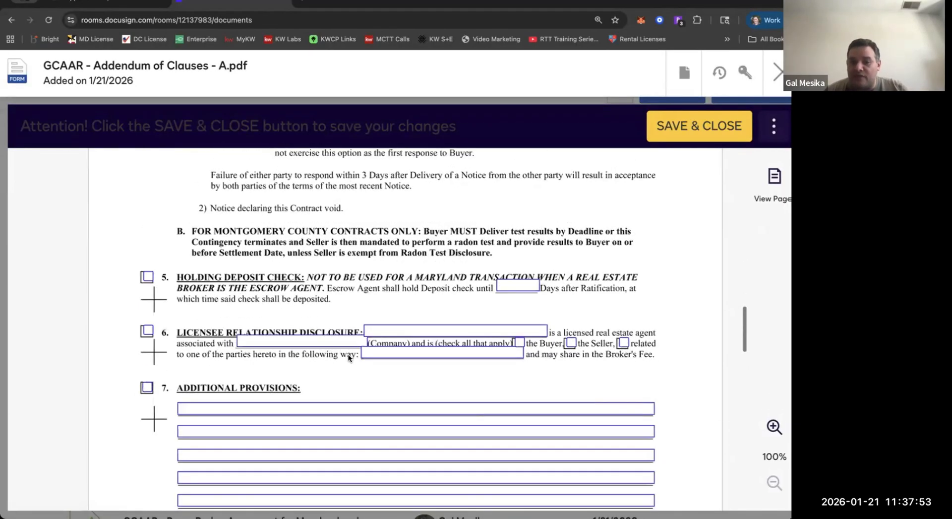
pyautogui.scroll(-1, 348, 357)
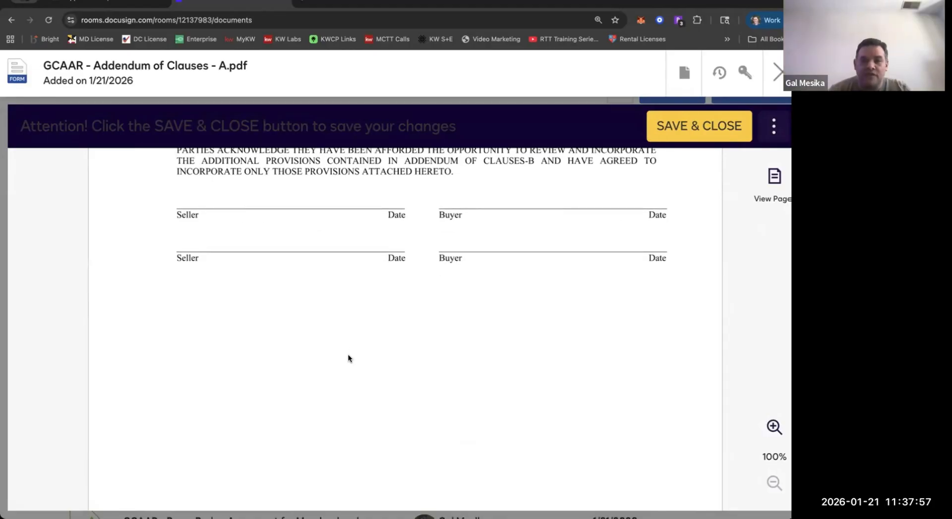
pyautogui.scroll(3, 349, 357)
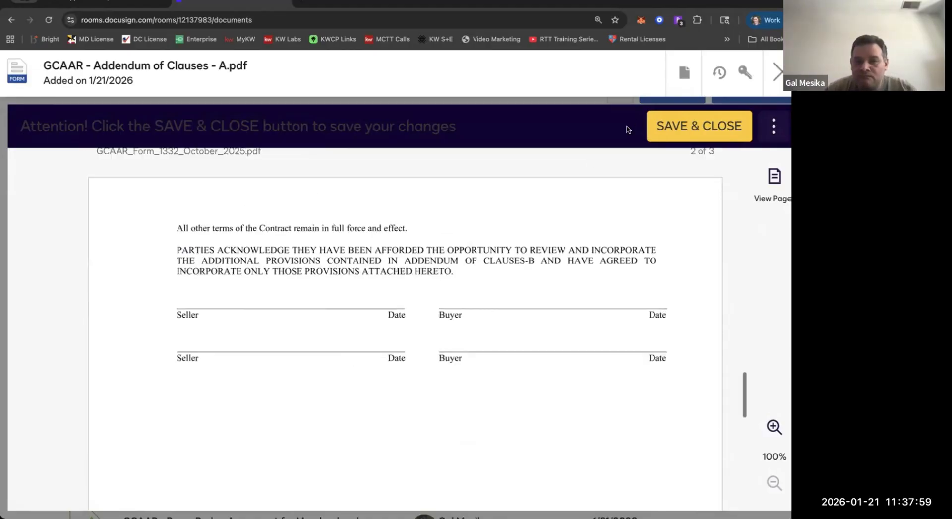
pyautogui.click(707, 134)
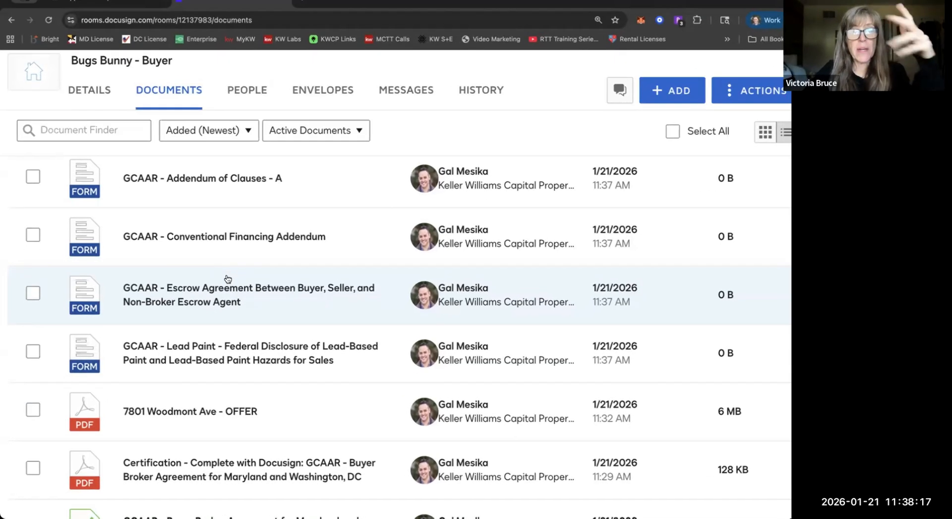
pyautogui.scroll(3, 228, 279)
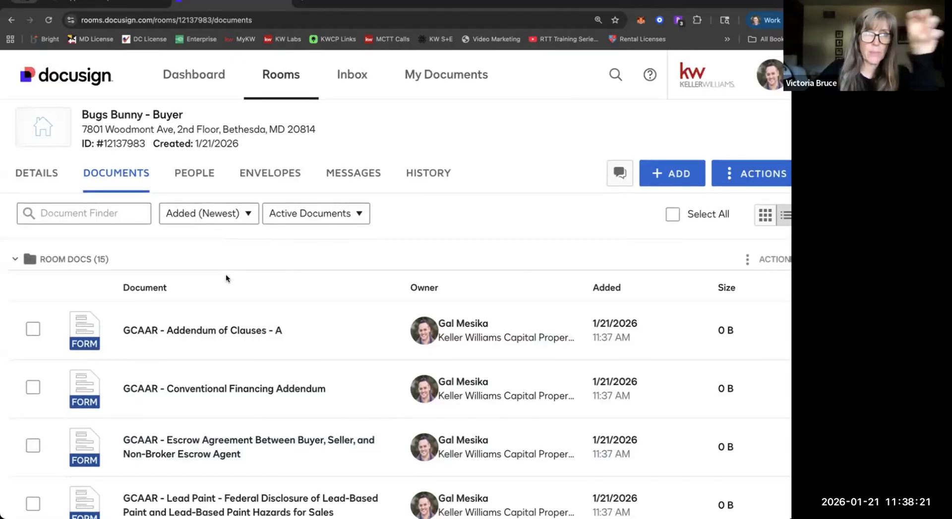
pyautogui.scroll(-2, 226, 276)
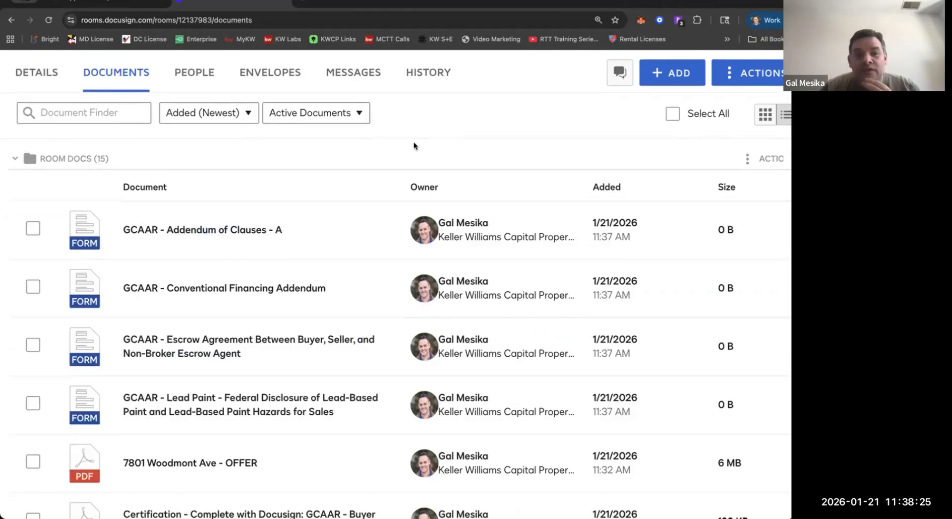
pyautogui.scroll(3, 652, 233)
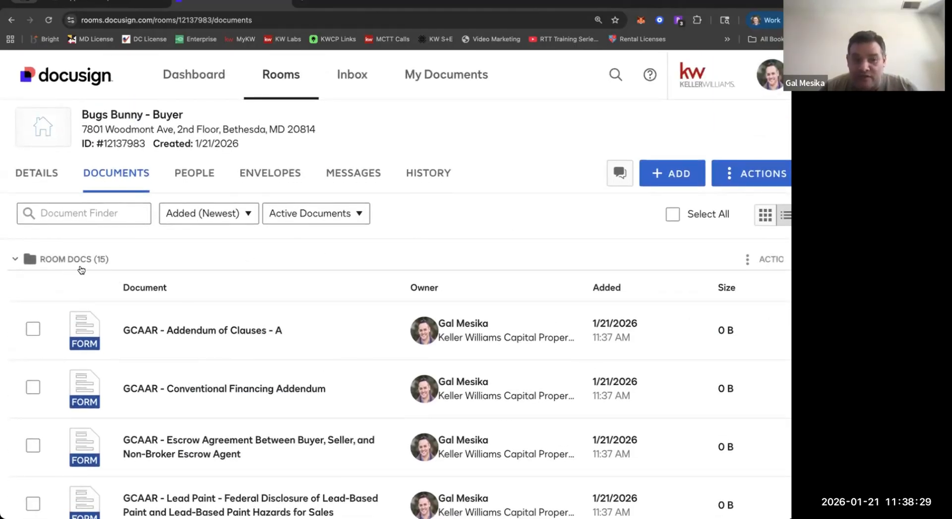
pyautogui.click(750, 267)
pyautogui.click(705, 229)
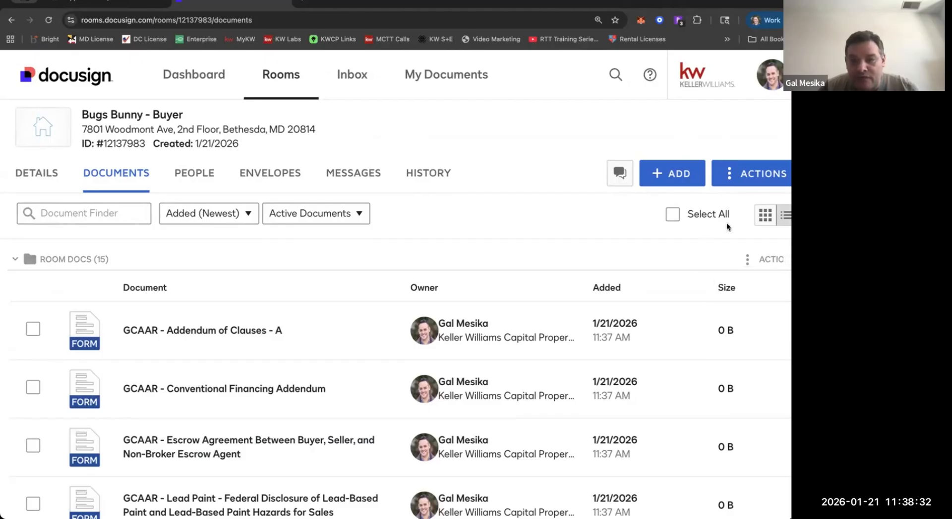
pyautogui.click(644, 180)
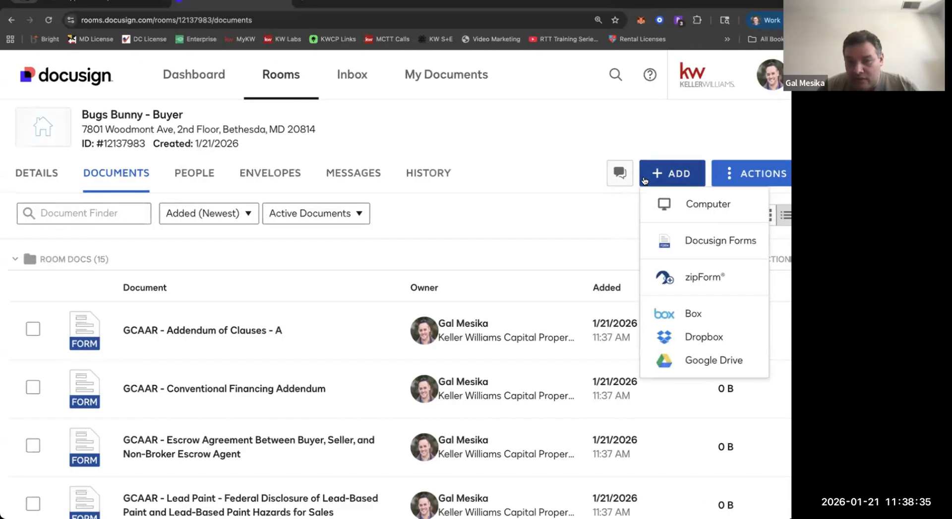
pyautogui.click(622, 217)
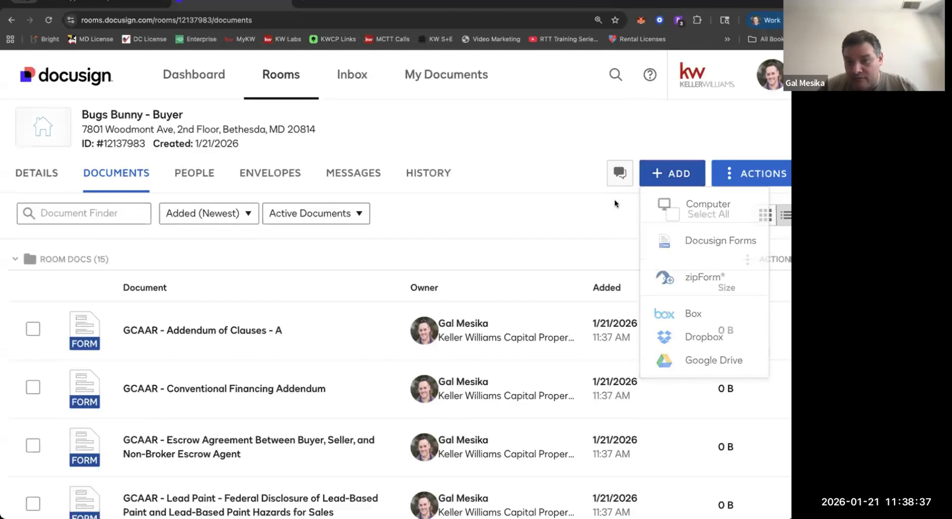
# Create a new folder named "Buyer Docs" in the room.
pyautogui.click(756, 179)
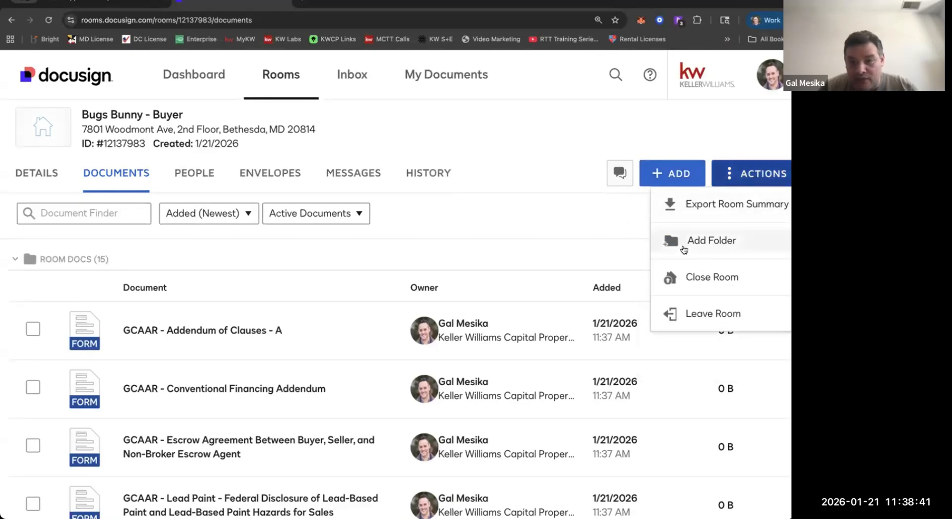
pyautogui.click(678, 242)
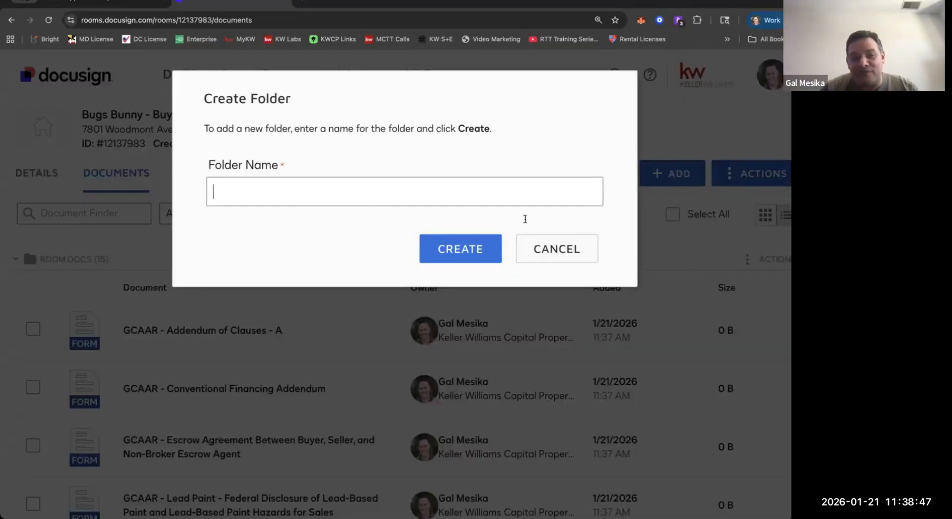
pyautogui.write('Buyer ')
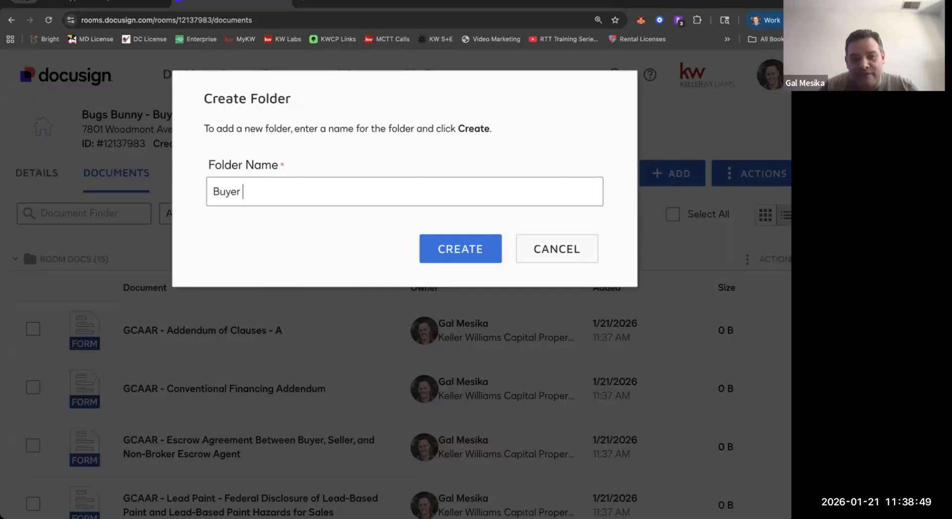
pyautogui.write('Docs')
pyautogui.press('Return')
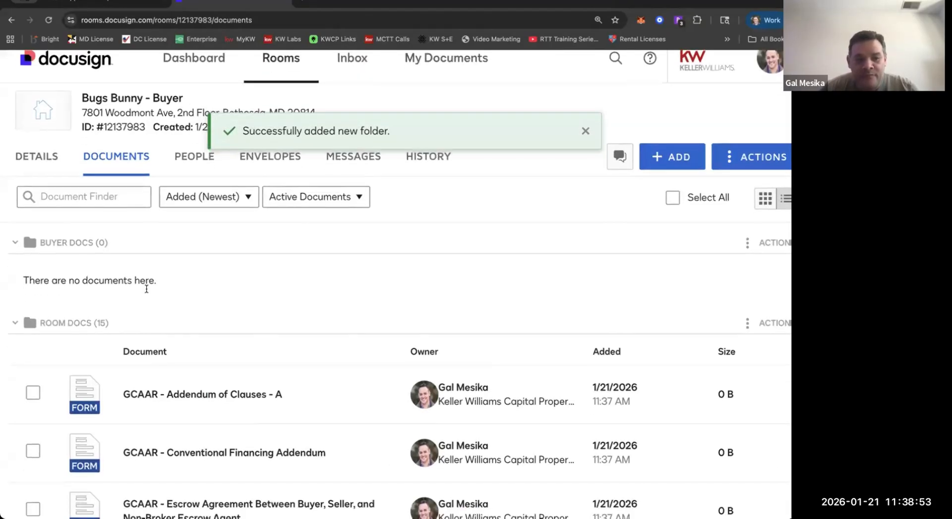
# Look through the documents in the Room Docs folder, from the new GCAAR forms to the Joy Rd Disclosures.
pyautogui.scroll(-2, 169, 320)
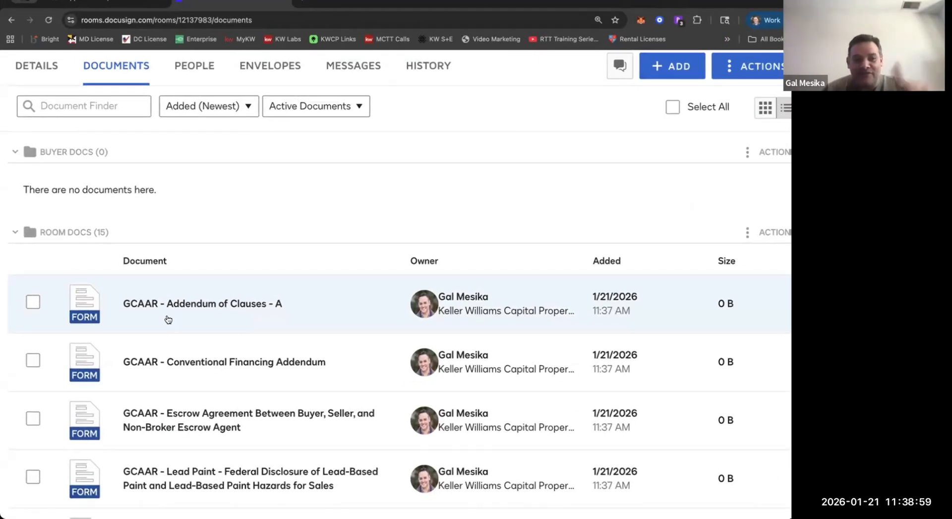
pyautogui.scroll(1, 140, 337)
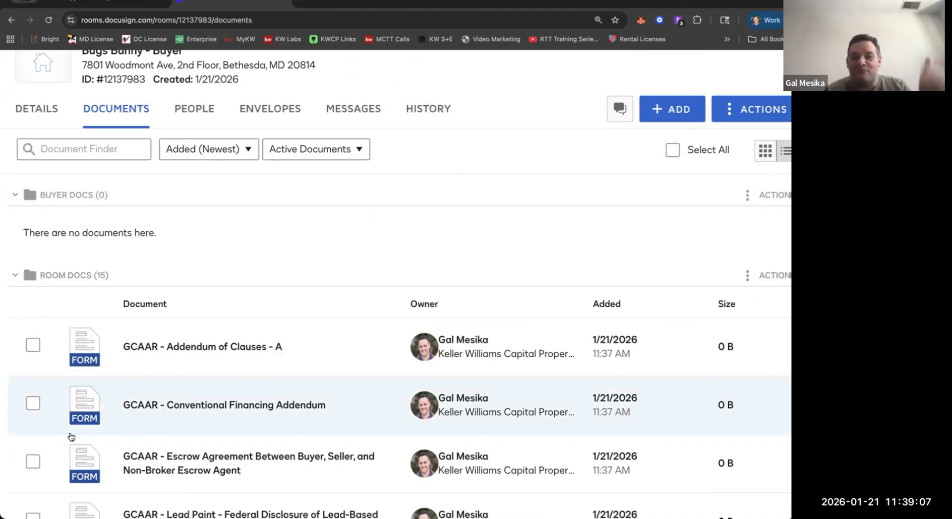
pyautogui.scroll(-1, 71, 436)
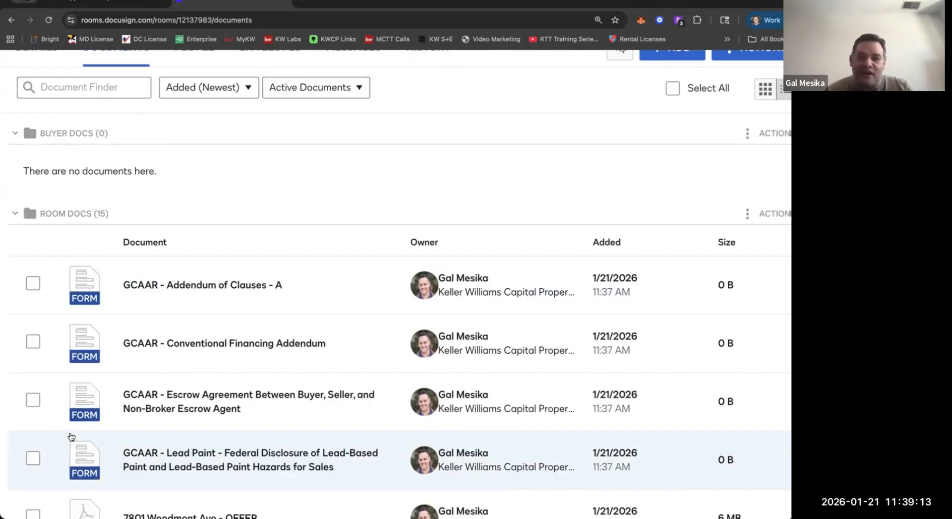
pyautogui.scroll(-3, 50, 431)
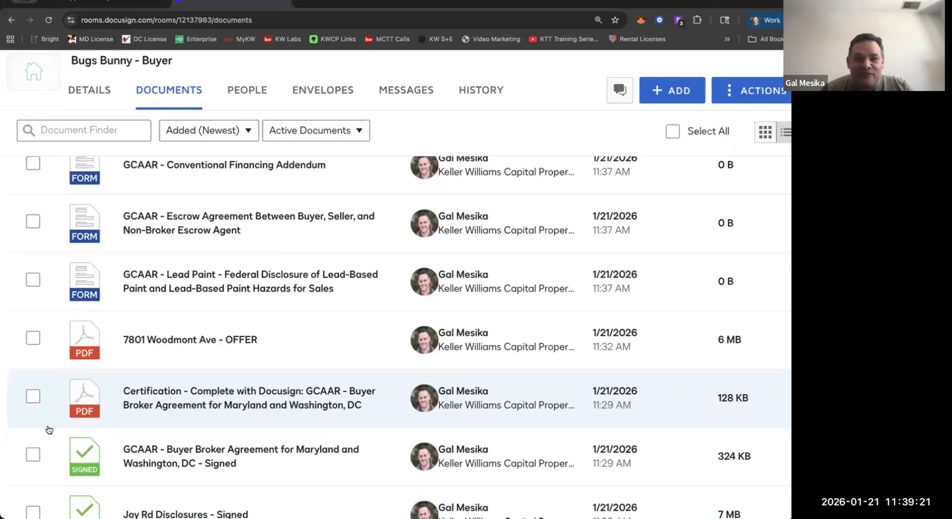
pyautogui.scroll(-2, 55, 387)
pyautogui.scroll(5, 165, 363)
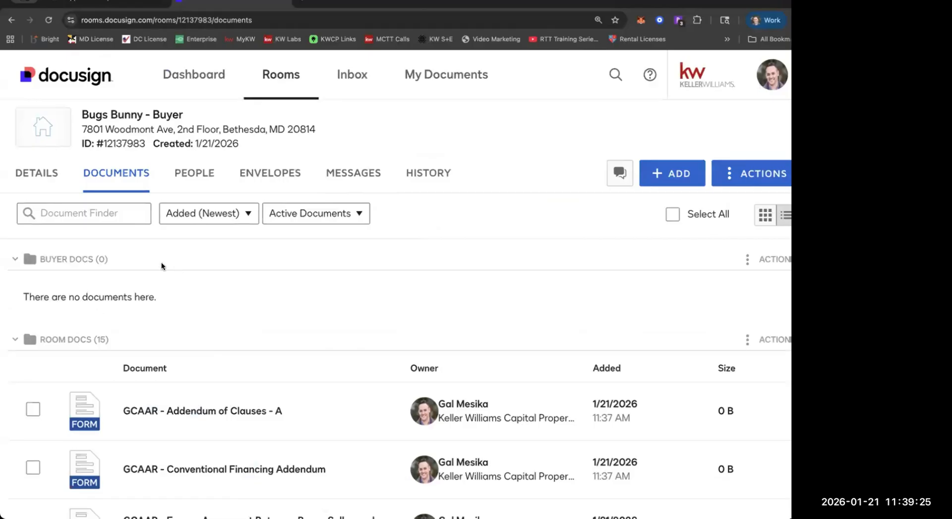
pyautogui.scroll(-1, 109, 303)
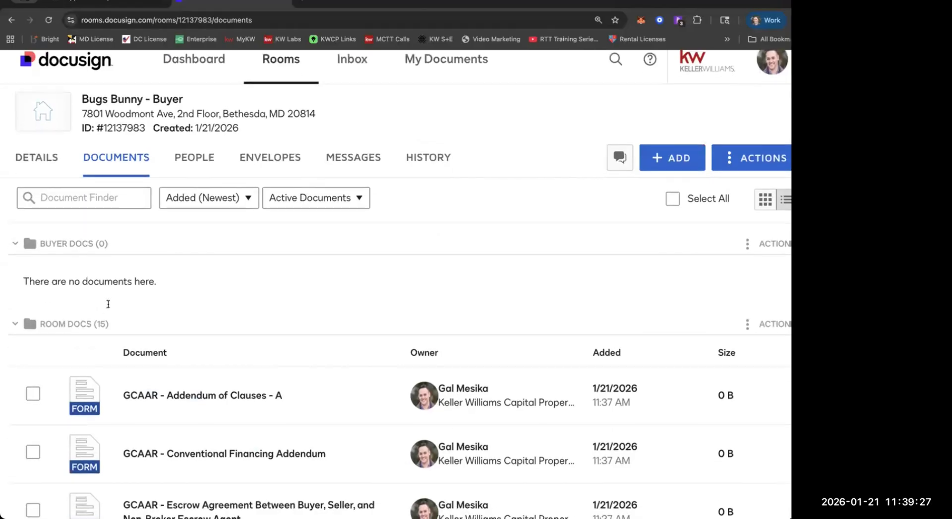
pyautogui.scroll(-2, 108, 304)
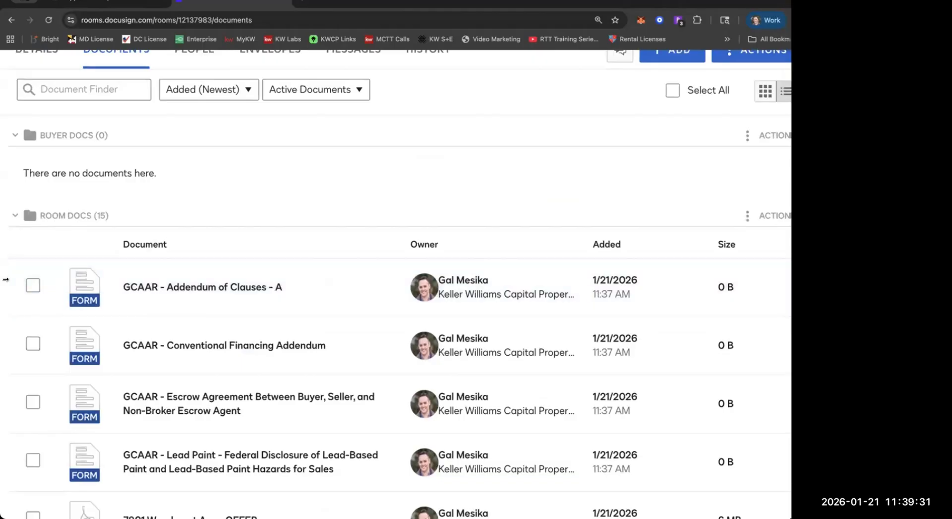
pyautogui.scroll(-2, 131, 273)
pyautogui.scroll(-2, 183, 258)
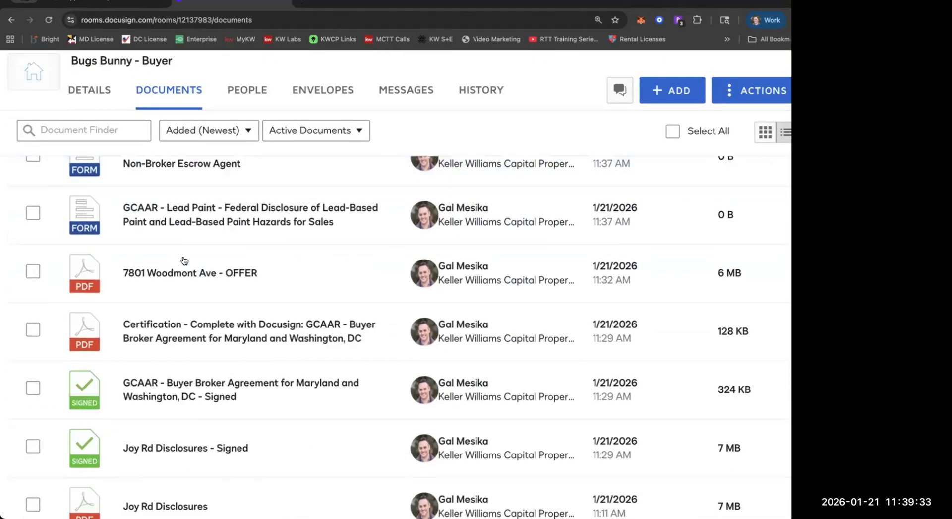
# Look over the Room Docs list, comparing the signed and unsigned Joy Rd Disclosures, the KW and Bright MLS disclosures and the new GCAAR forms.
pyautogui.scroll(-1, 184, 260)
pyautogui.scroll(-3, 184, 260)
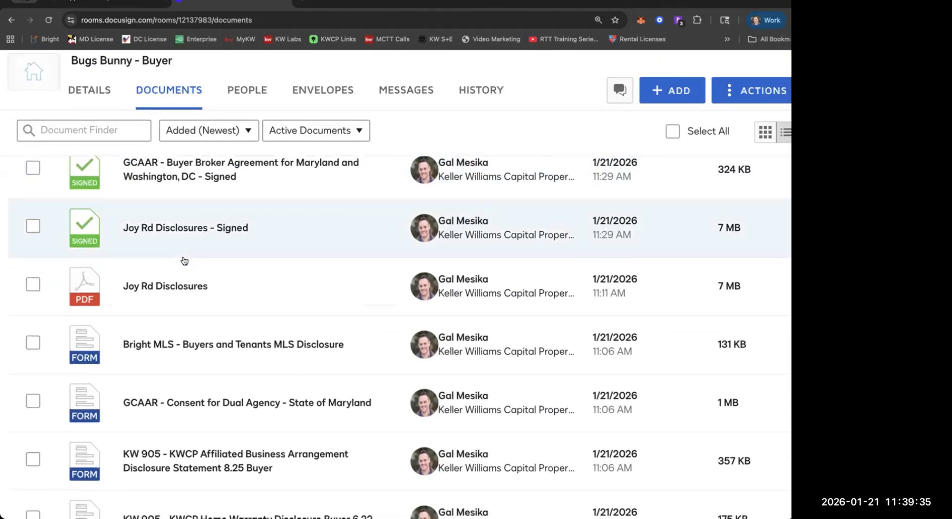
pyautogui.scroll(-3, 184, 260)
pyautogui.scroll(3, 184, 260)
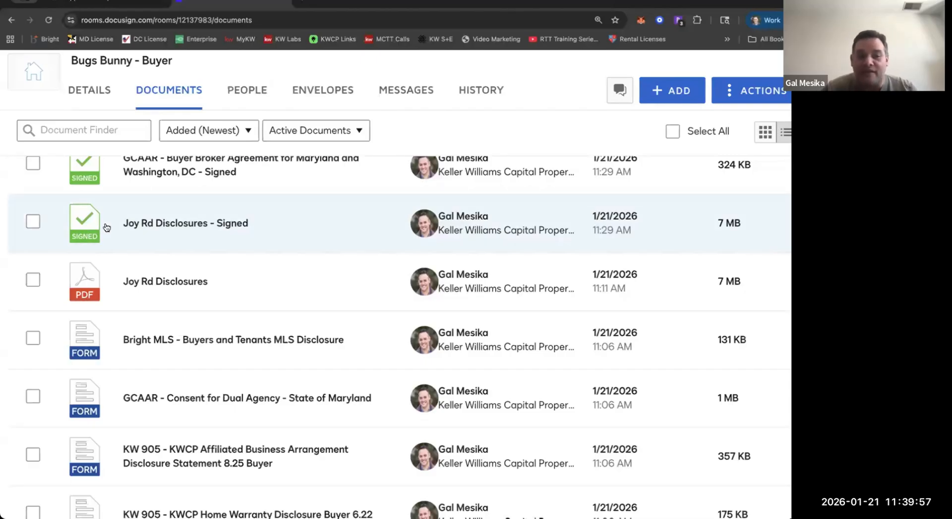
pyautogui.scroll(10, 106, 227)
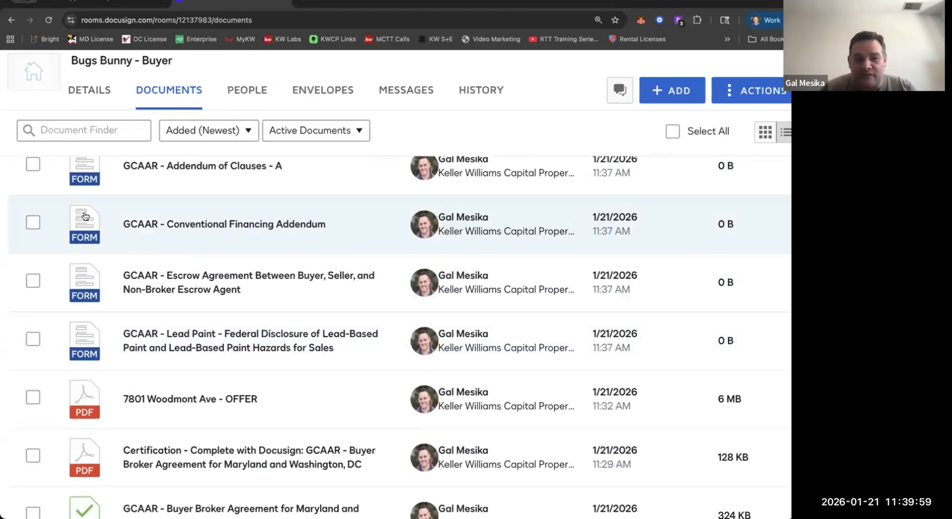
pyautogui.scroll(2, 83, 215)
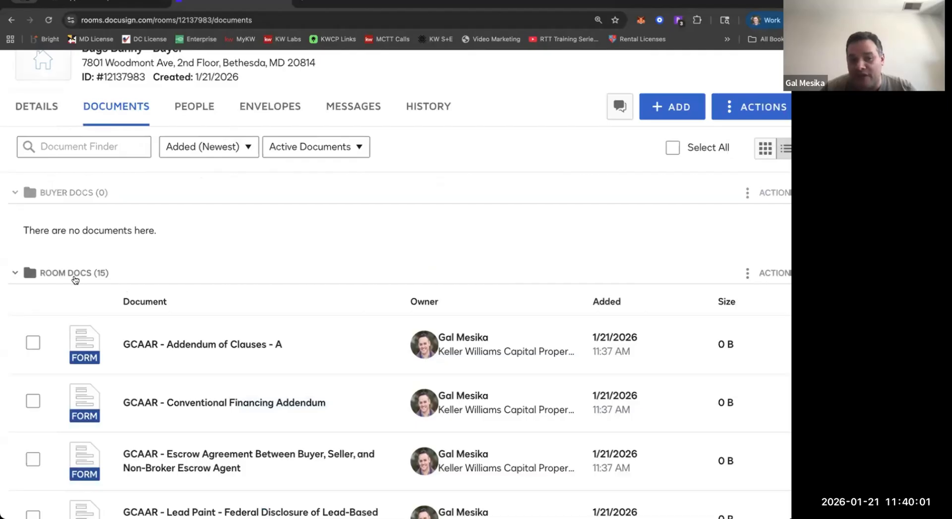
pyautogui.scroll(-3, 94, 318)
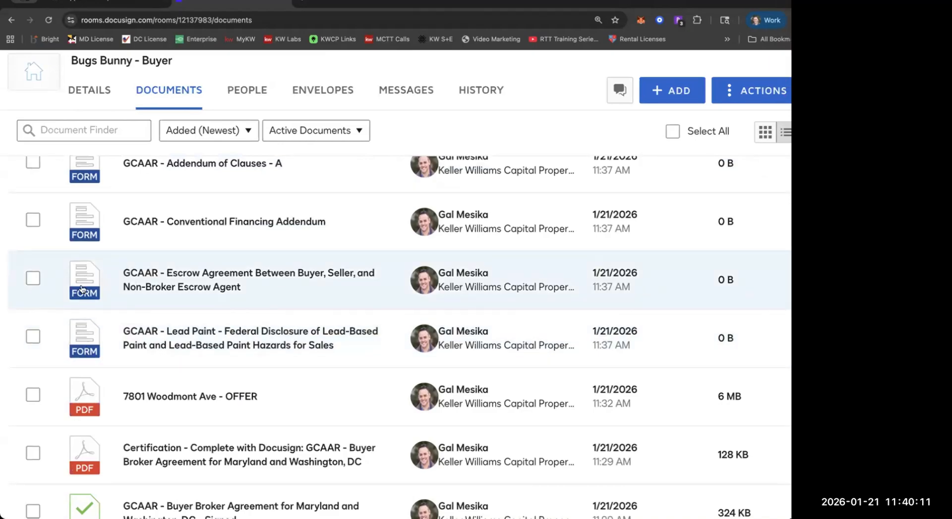
pyautogui.scroll(-1, 82, 289)
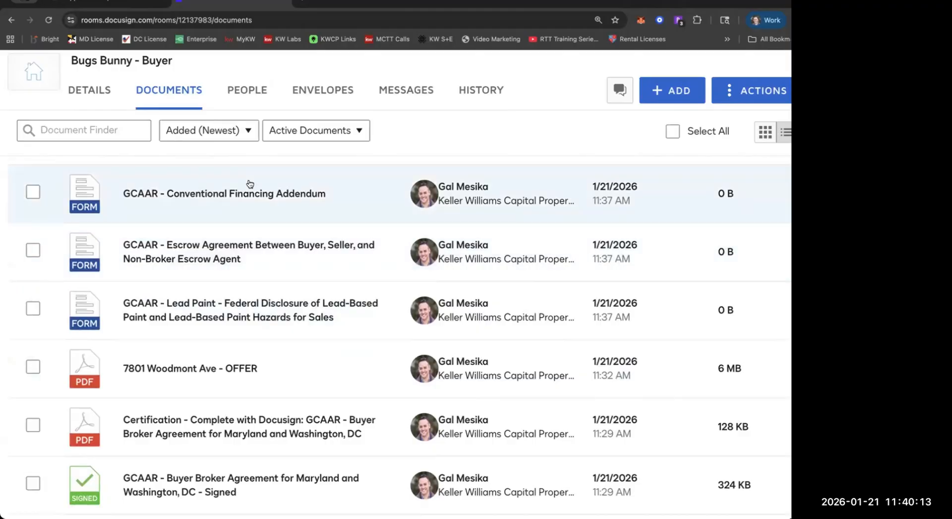
pyautogui.scroll(1, 248, 184)
pyautogui.scroll(2, 250, 184)
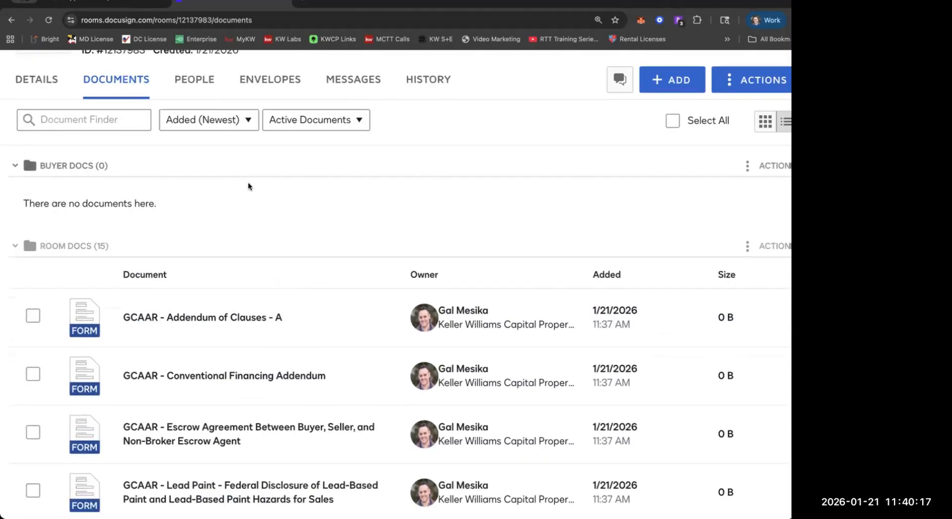
pyautogui.scroll(1, 248, 186)
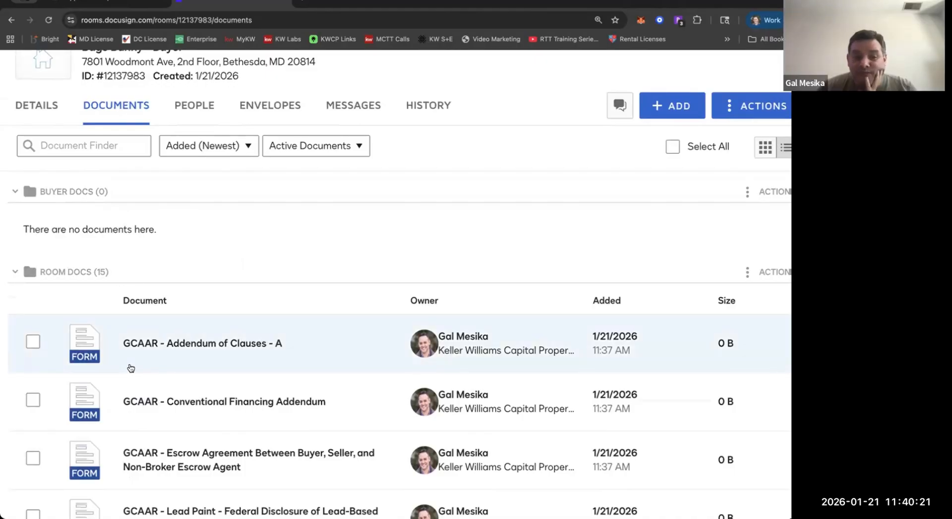
pyautogui.scroll(-3, 143, 351)
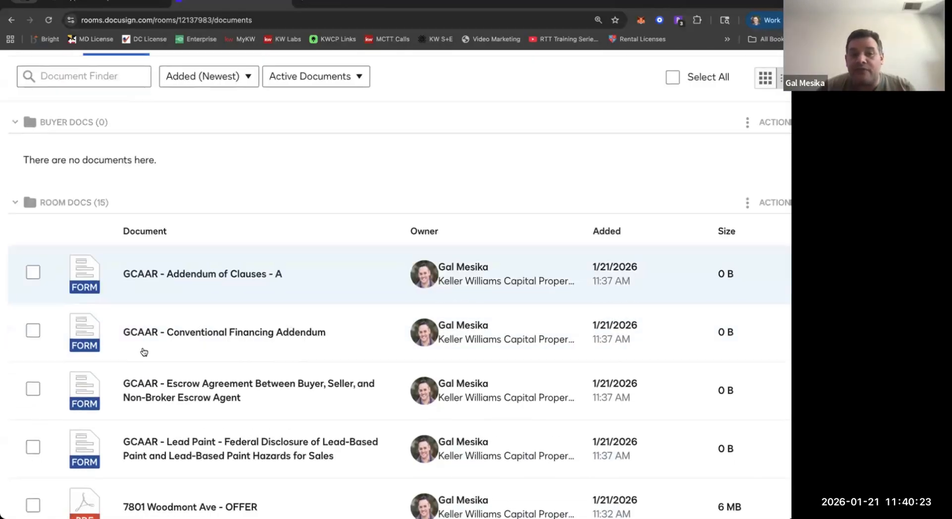
pyautogui.scroll(4, 143, 351)
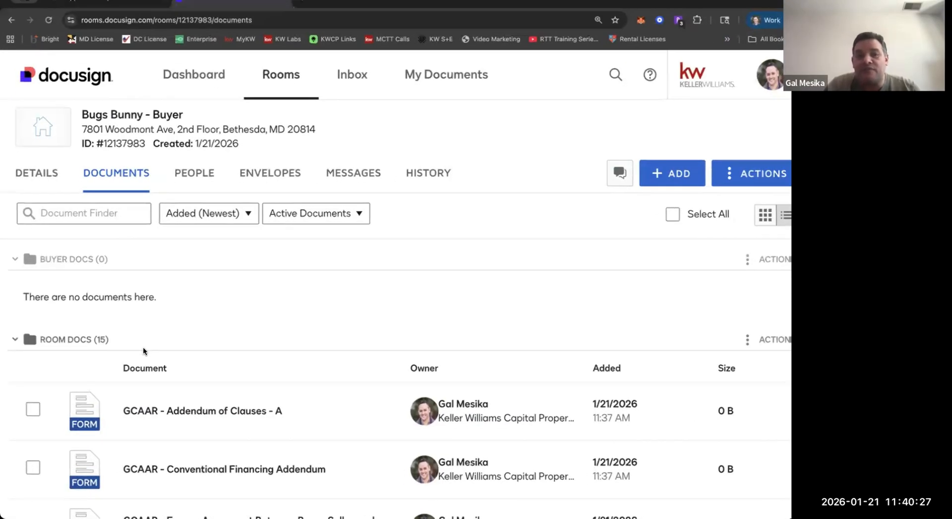
# Check the whole Room Docs list down to the GCAAR Sales Contract and back to the Buyer Docs folder.
pyautogui.scroll(-3, 143, 348)
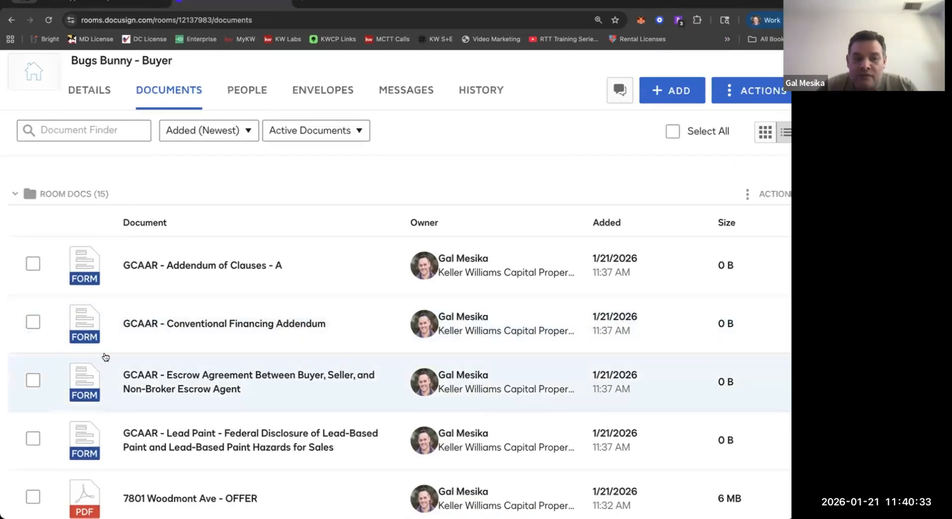
pyautogui.scroll(-10, 104, 355)
pyautogui.scroll(-3, 106, 357)
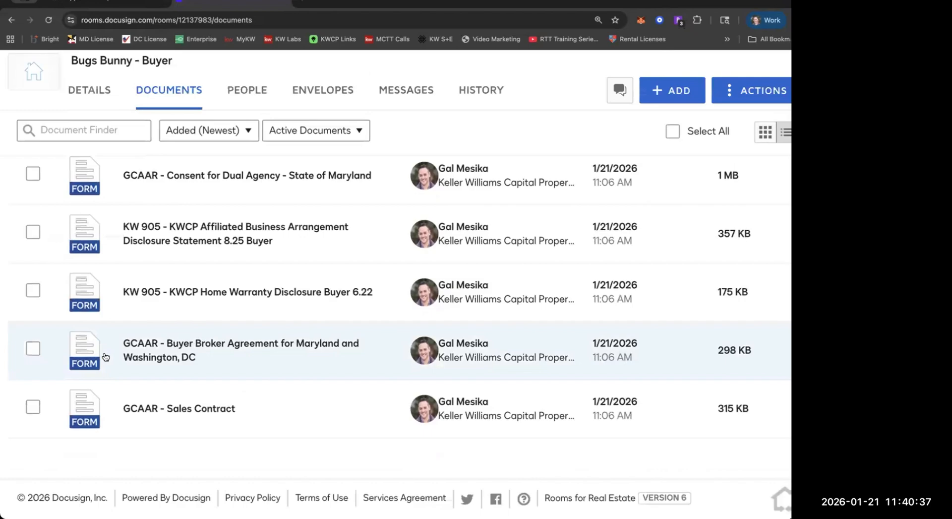
pyautogui.scroll(1, 118, 310)
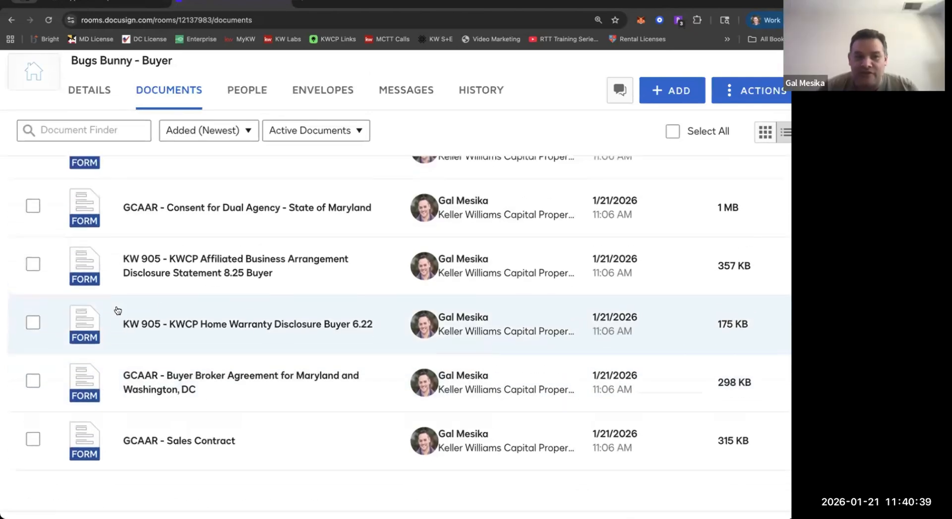
pyautogui.scroll(5, 118, 310)
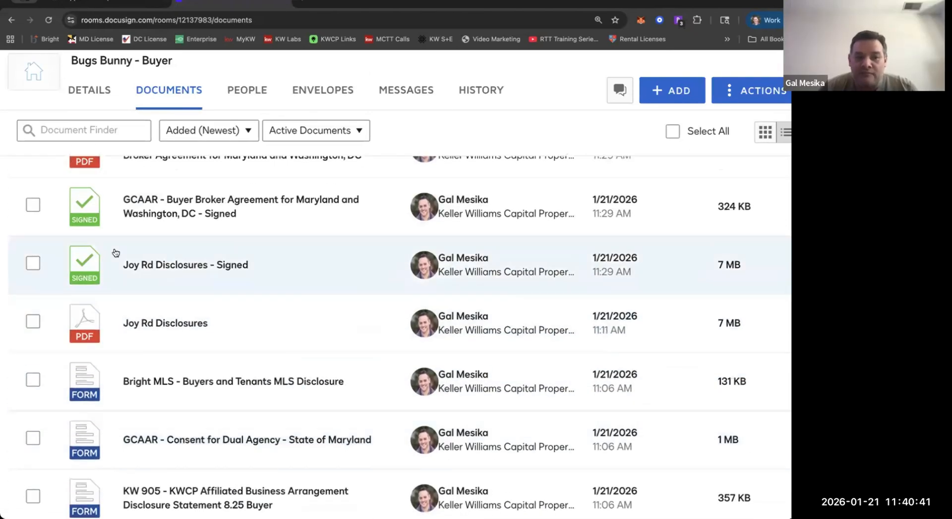
pyautogui.scroll(10, 115, 252)
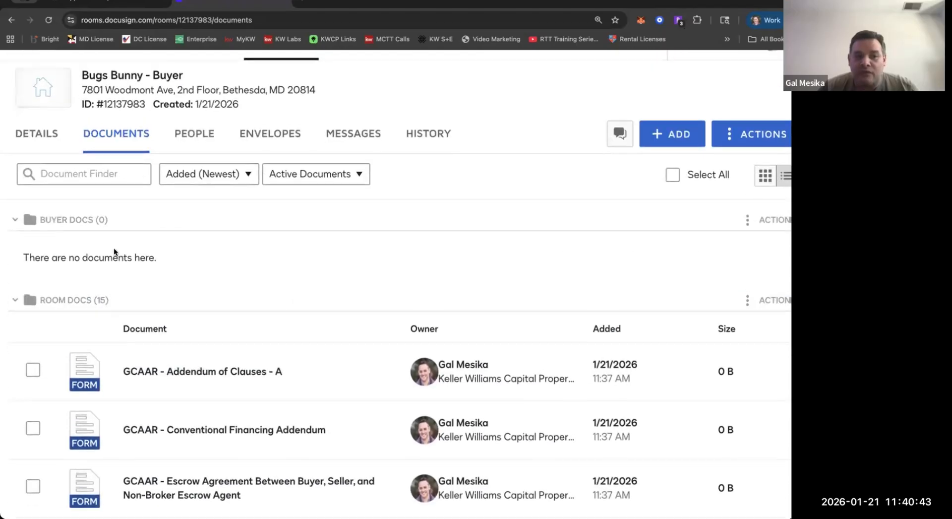
pyautogui.scroll(-5, 114, 252)
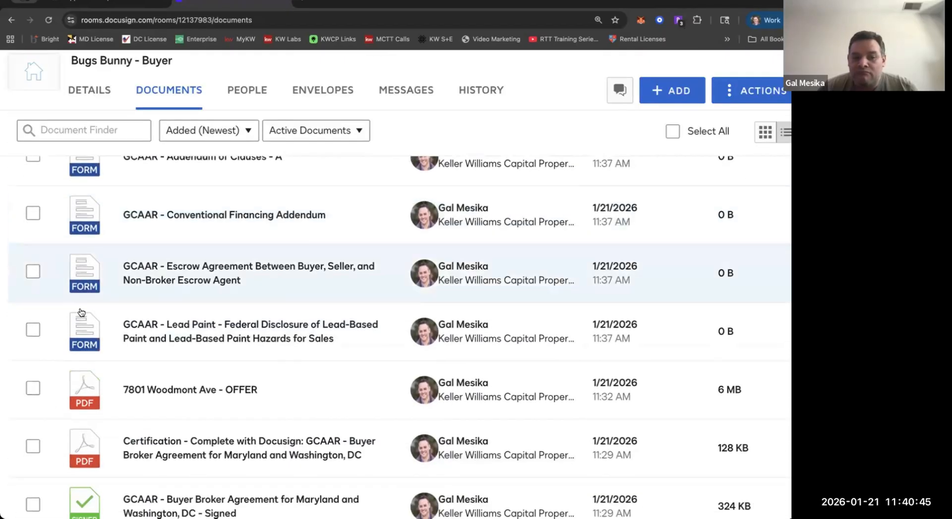
pyautogui.scroll(-3, 55, 419)
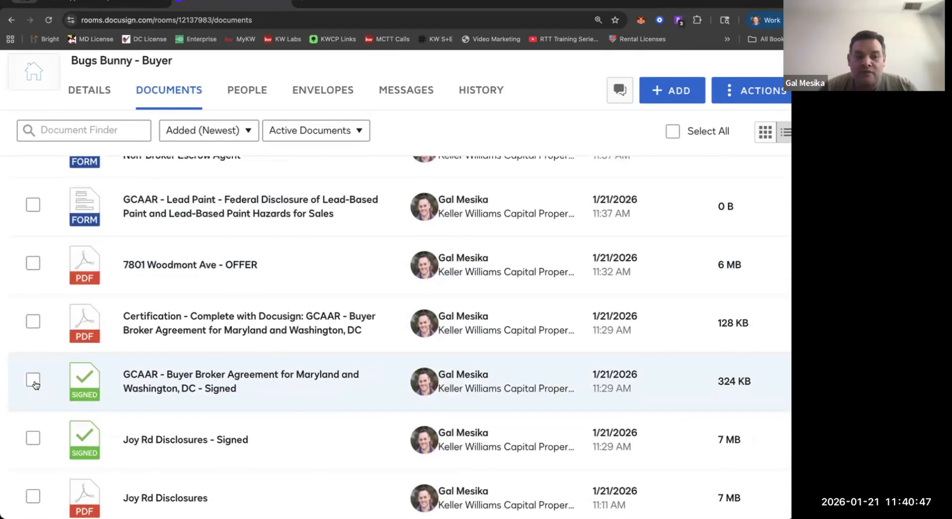
pyautogui.click(32, 381)
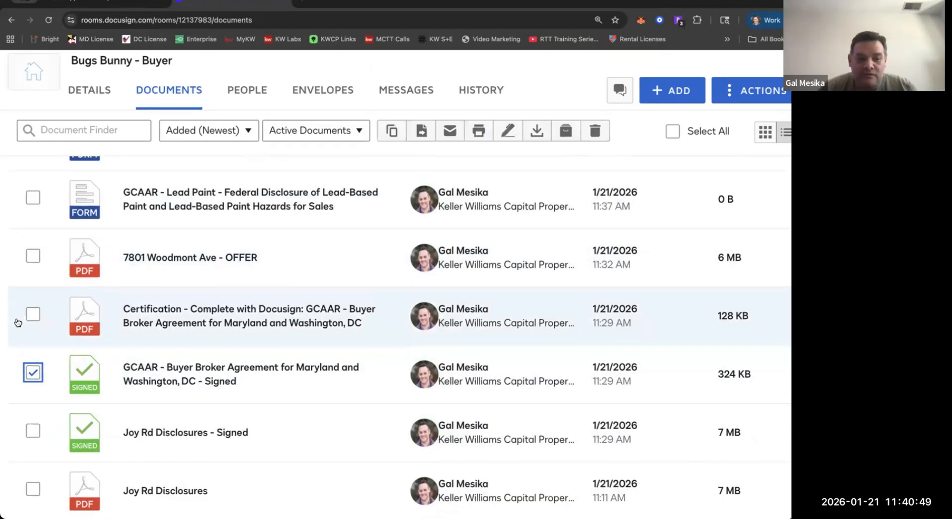
pyautogui.scroll(-5, 45, 328)
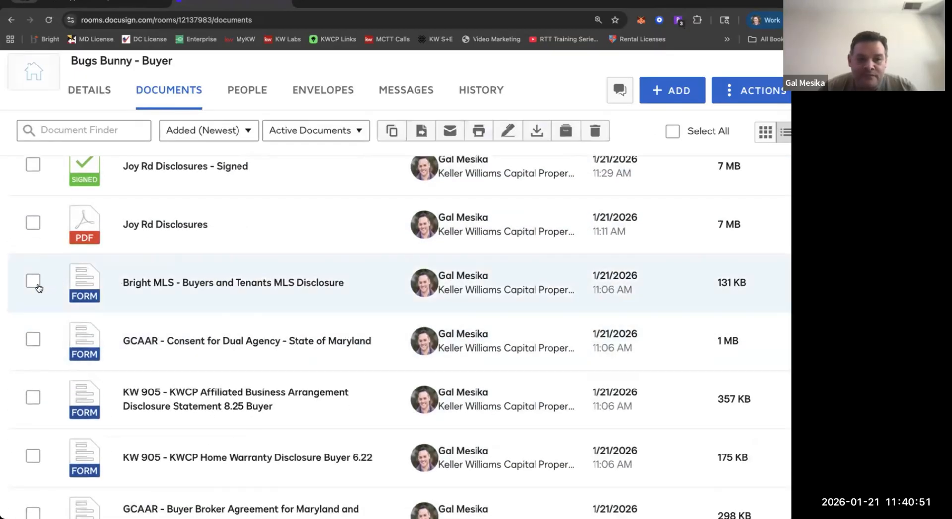
pyautogui.scroll(4, 38, 288)
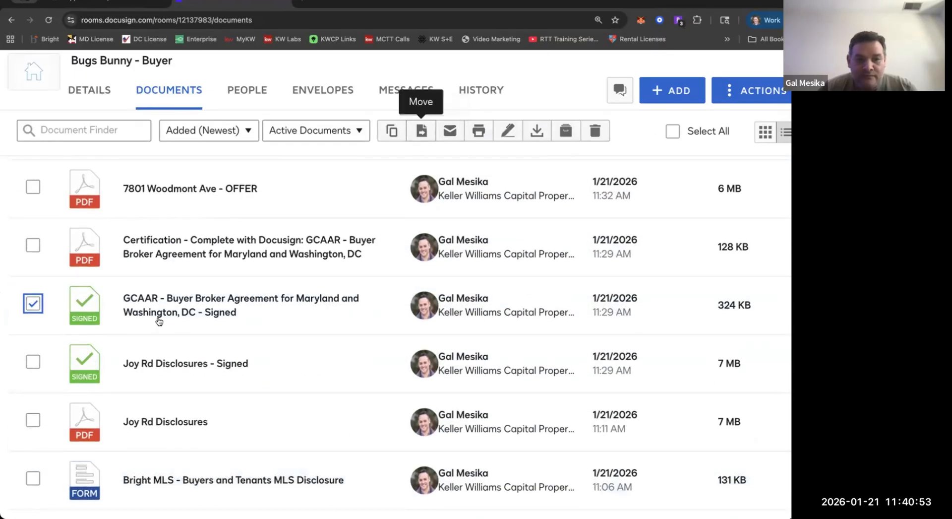
pyautogui.scroll(4, 160, 319)
pyautogui.scroll(-3, 121, 273)
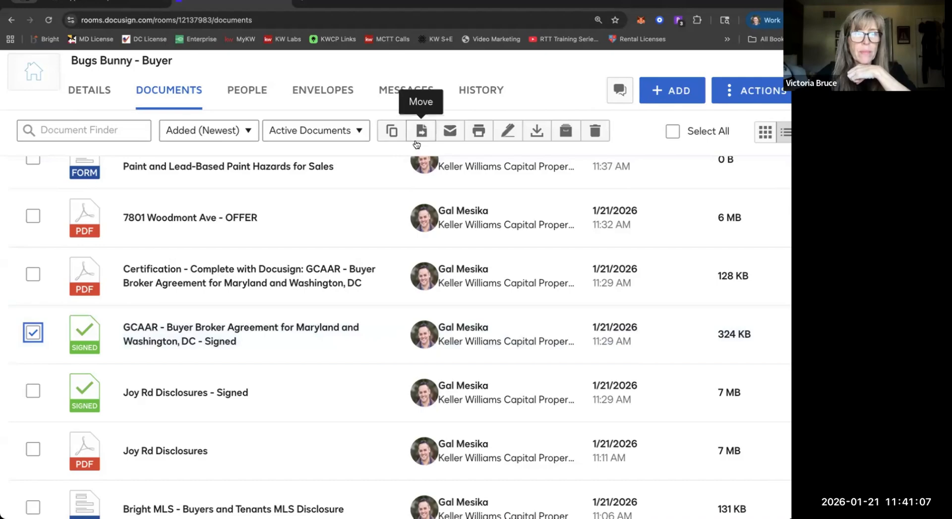
pyautogui.click(33, 332)
# Examine the Room Docs list for forms not needed in the offer, and view the document status filter options.
pyautogui.scroll(3, 31, 342)
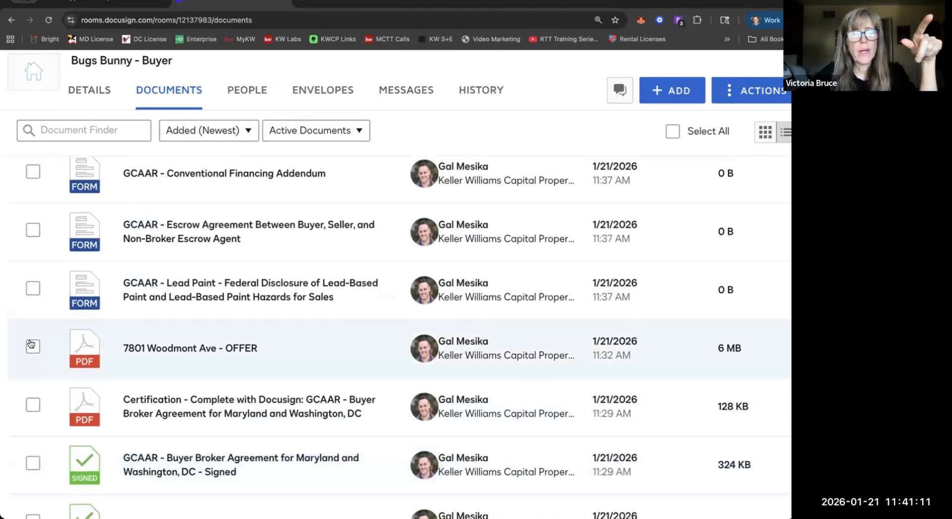
pyautogui.scroll(-9, 31, 343)
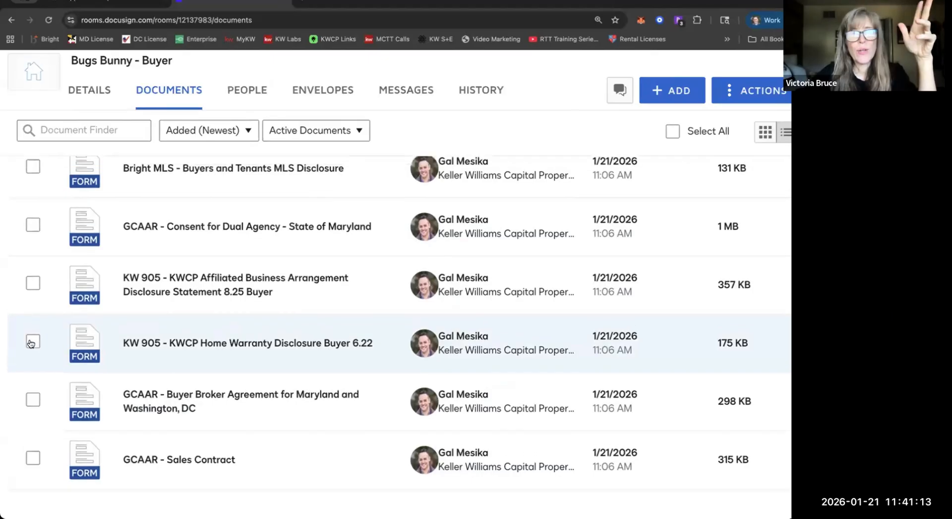
pyautogui.scroll(3, 30, 342)
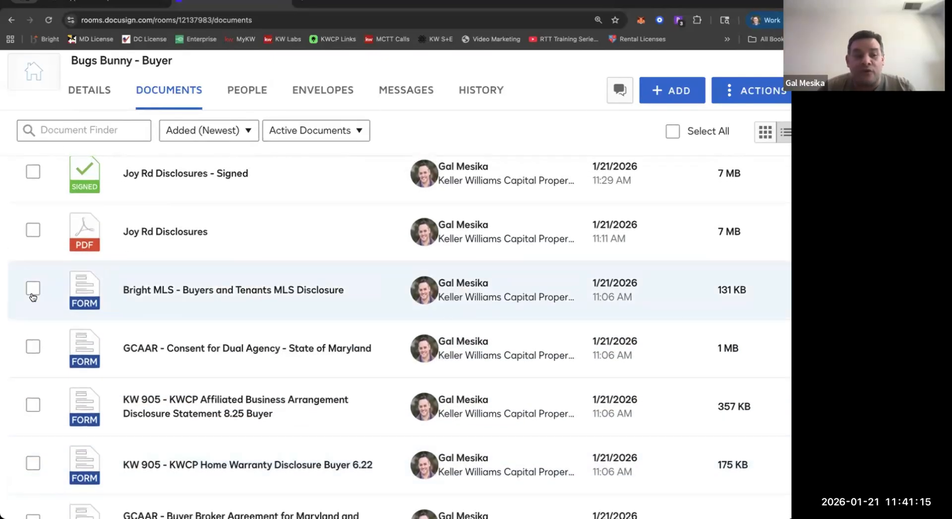
pyautogui.scroll(-4, 31, 296)
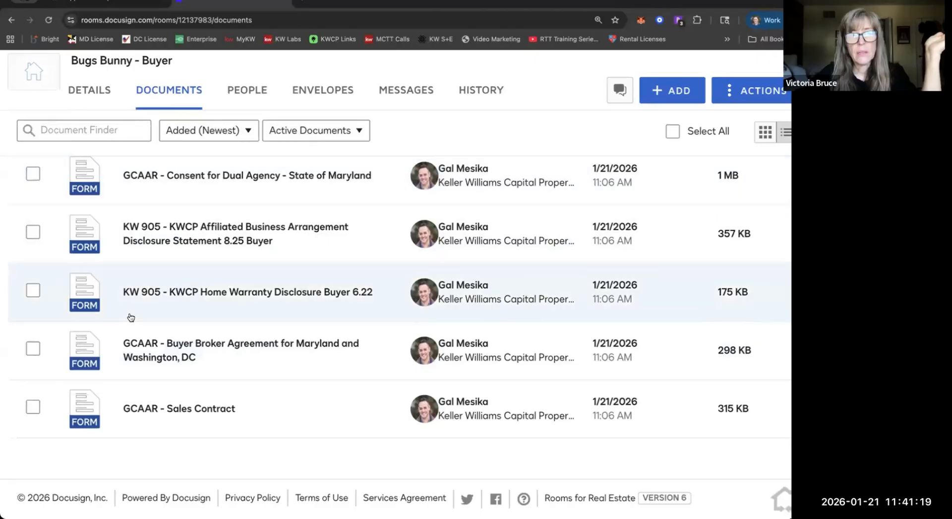
pyautogui.scroll(5, 131, 318)
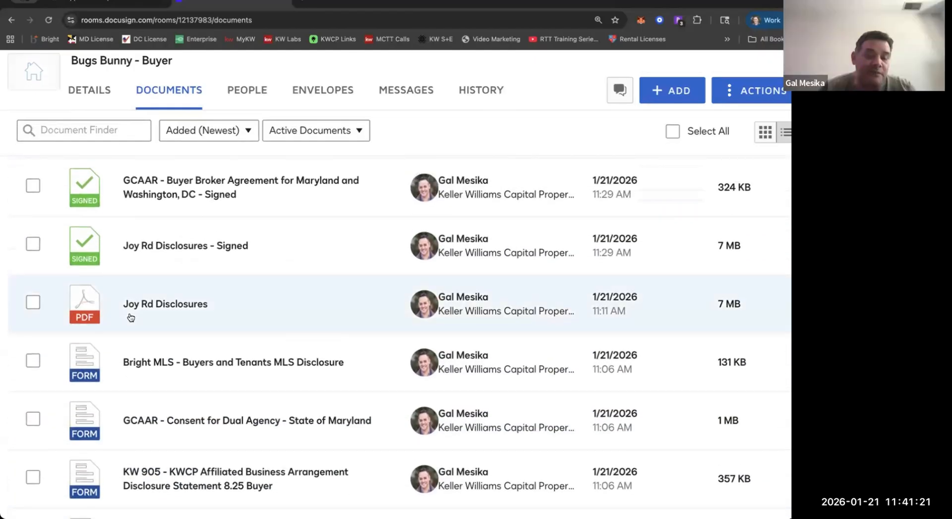
pyautogui.scroll(-1, 131, 318)
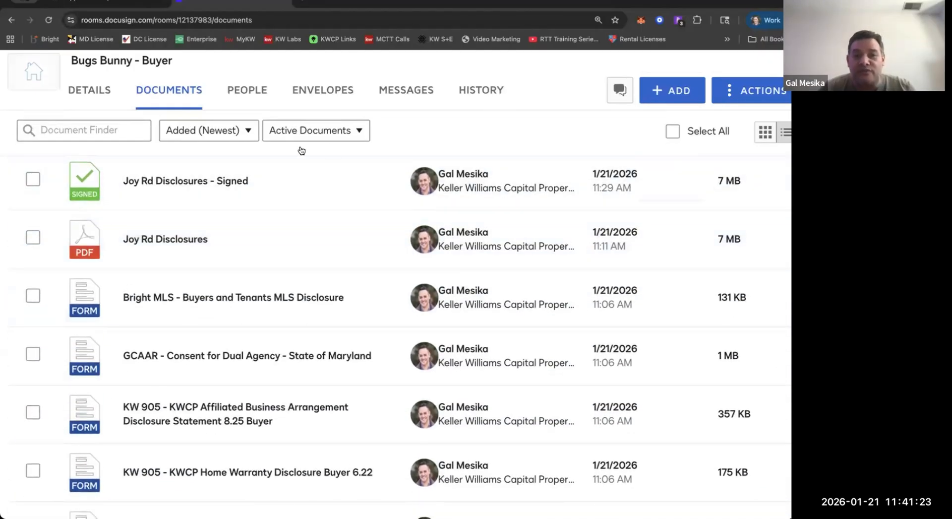
pyautogui.click(355, 141)
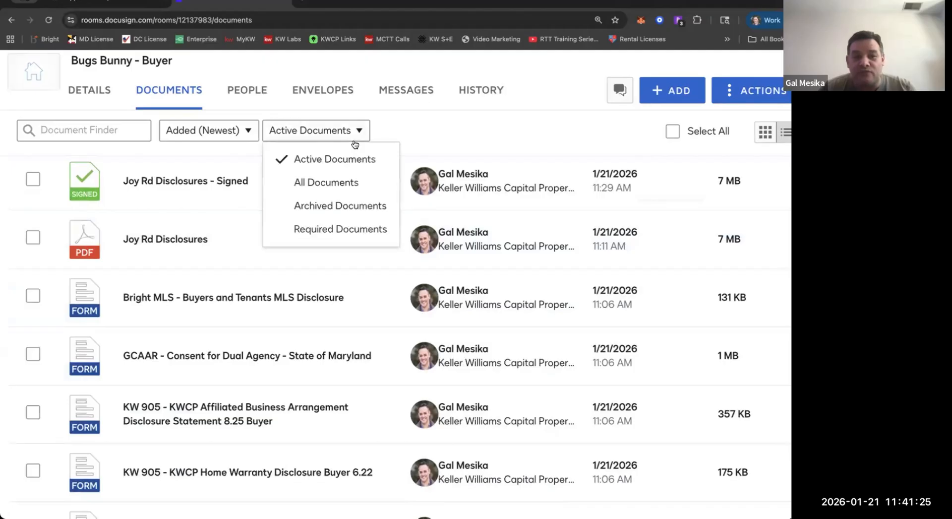
pyautogui.click(401, 133)
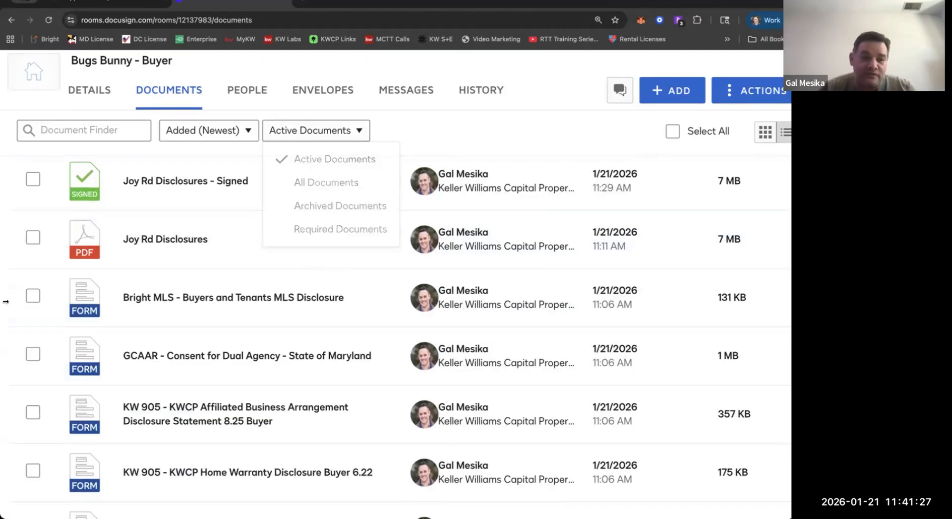
# Archive the Bright MLS Buyers and Tenants disclosure, the GCAAR Maryland dual agency consent and the KW 905 Affiliated Business Arrangement disclosure.
pyautogui.click(32, 297)
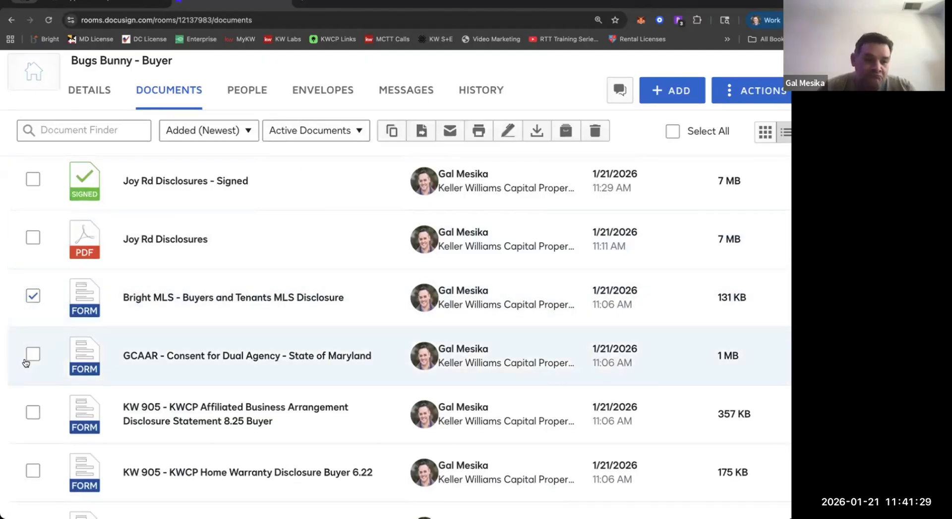
pyautogui.click(32, 355)
pyautogui.click(32, 412)
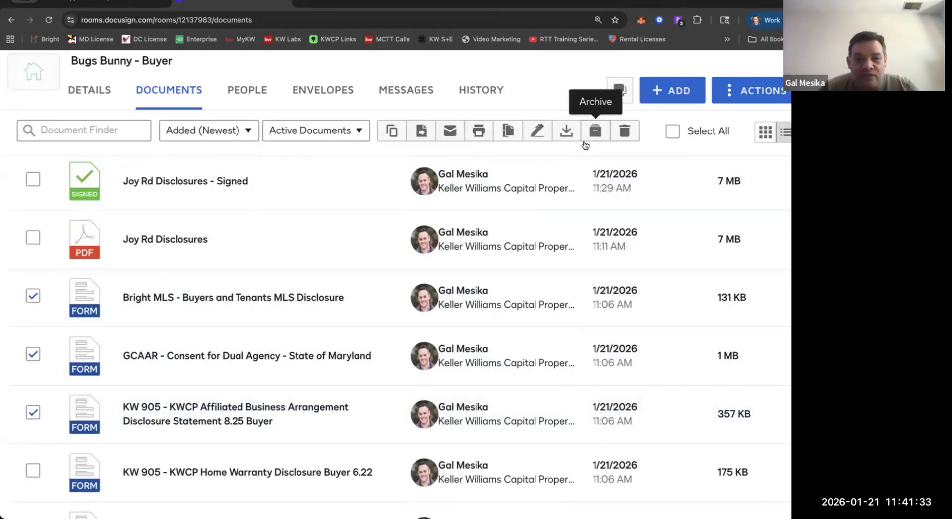
pyautogui.click(585, 140)
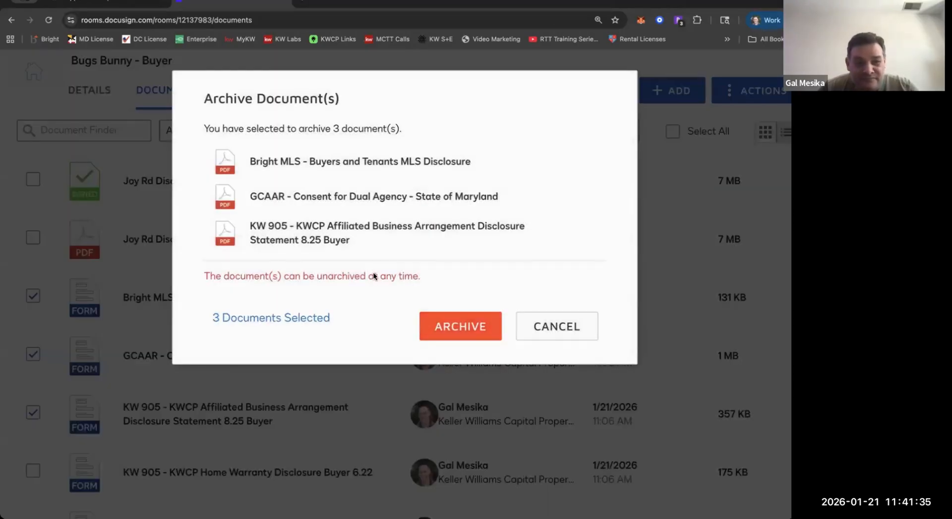
pyautogui.click(437, 334)
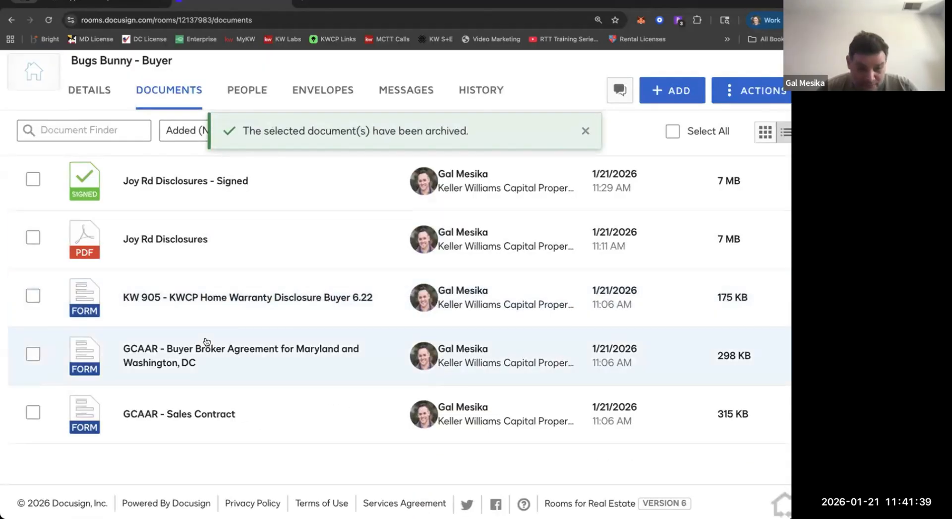
pyautogui.scroll(4, 206, 341)
pyautogui.scroll(9, 207, 342)
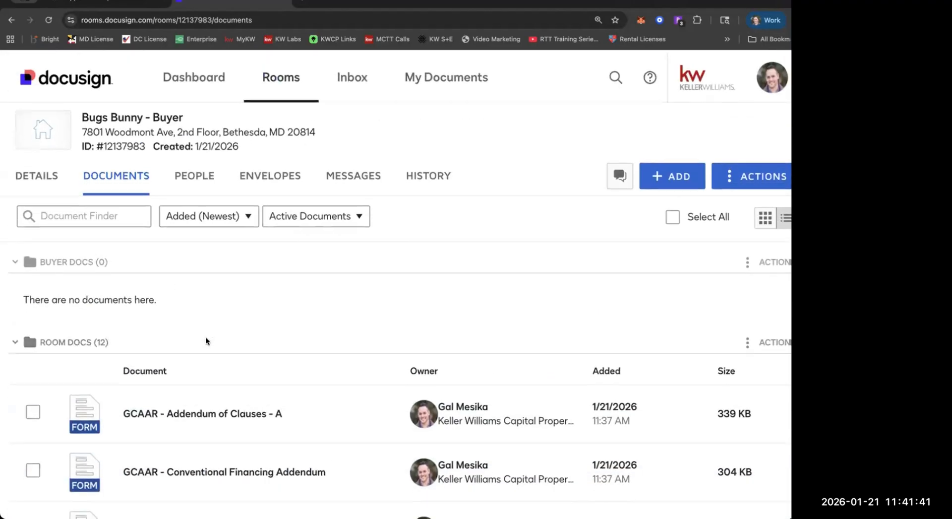
pyautogui.scroll(-10, 207, 342)
pyautogui.scroll(-3, 206, 342)
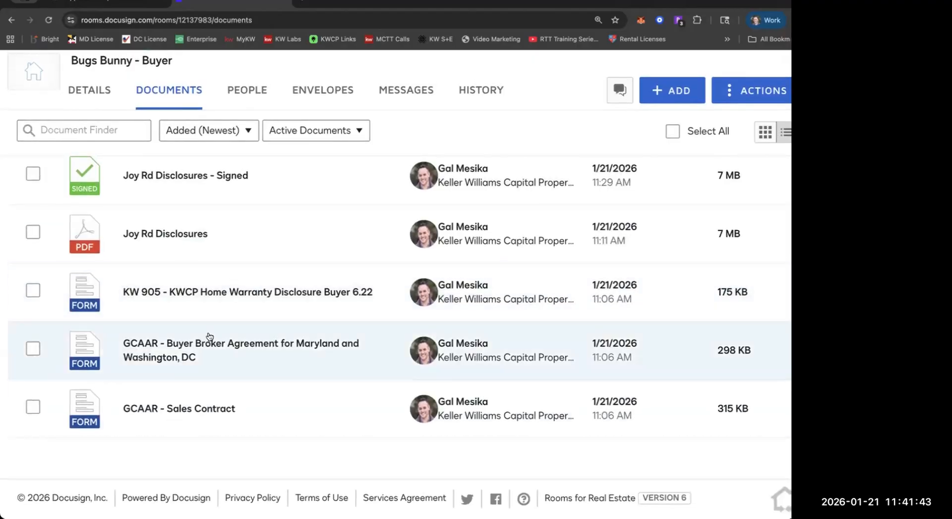
# View the room's full document list and its archived documents, and switch the list back to active documents.
pyautogui.scroll(6, 273, 204)
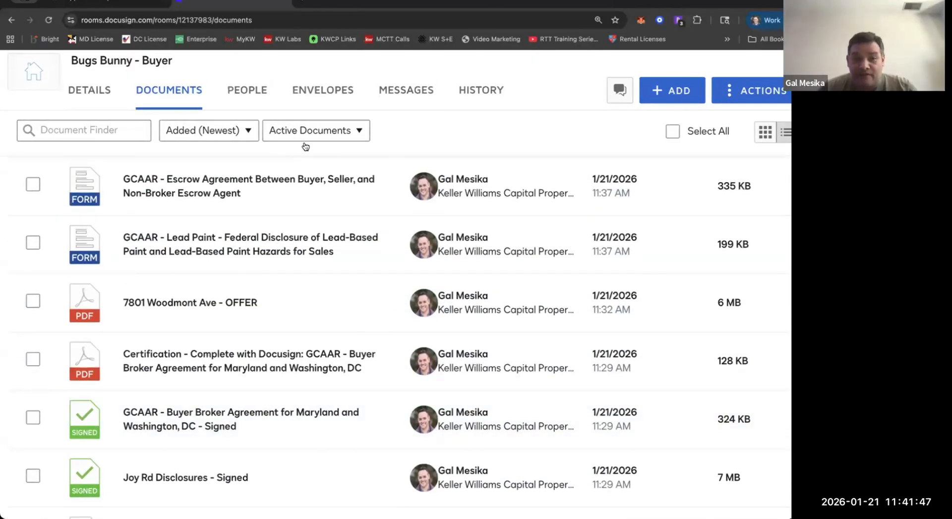
pyautogui.click(305, 140)
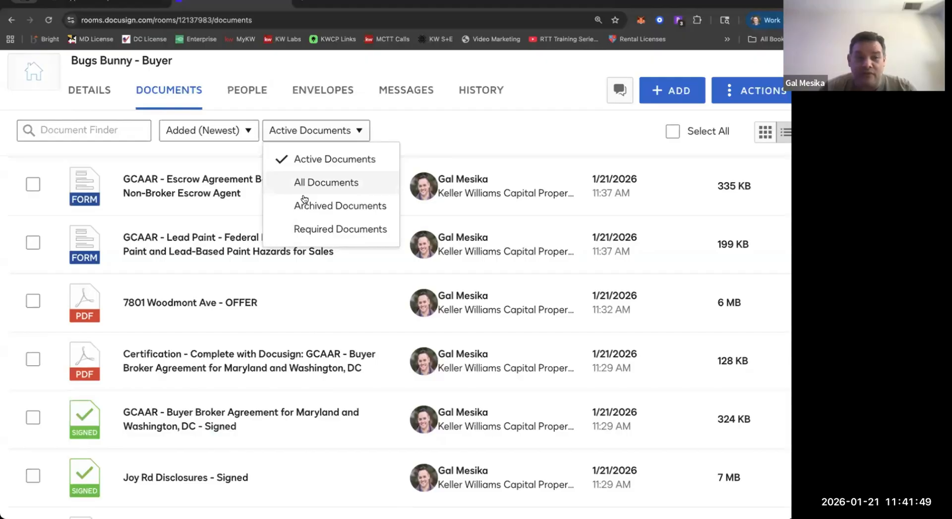
pyautogui.click(303, 197)
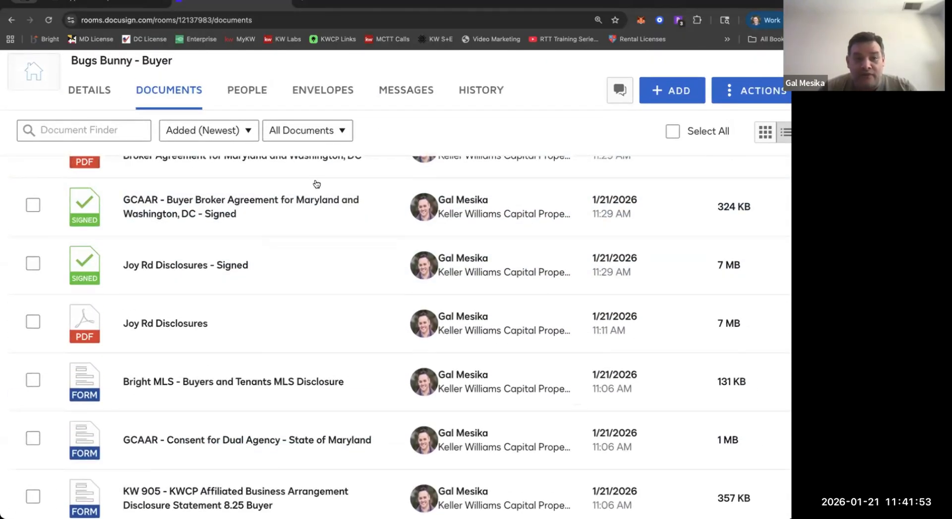
pyautogui.click(308, 130)
pyautogui.click(320, 208)
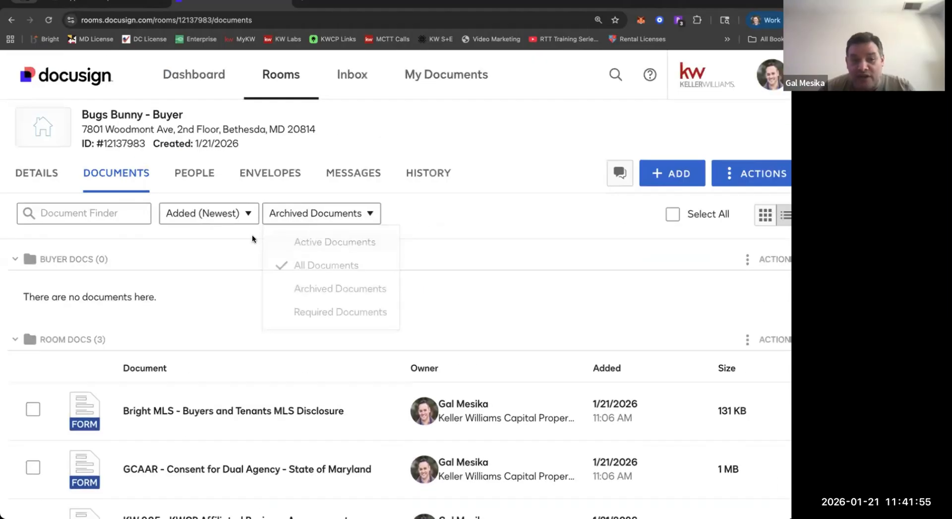
pyautogui.click(342, 226)
pyautogui.click(298, 240)
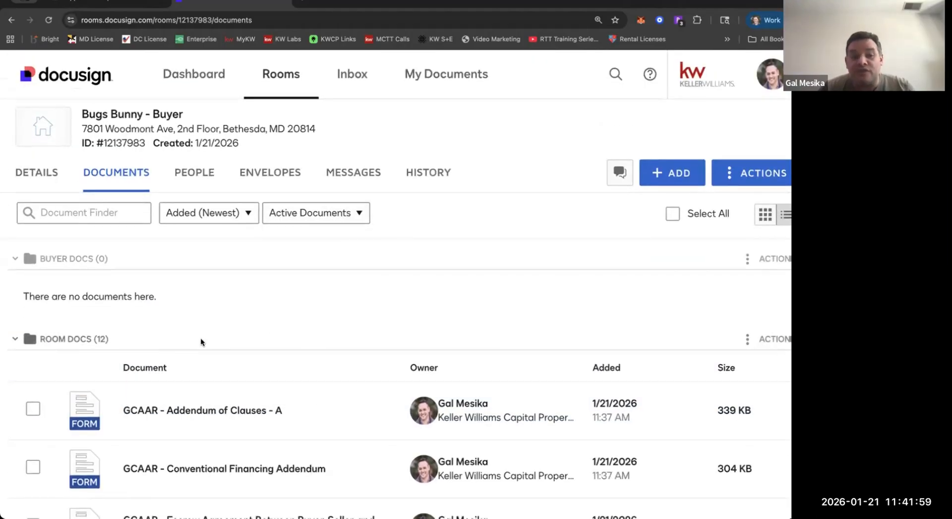
# Check the active Room Docs for more forms to archive, and briefly open the signed Joy Rd Disclosures.
pyautogui.scroll(-3, 200, 337)
pyautogui.scroll(-5, 200, 337)
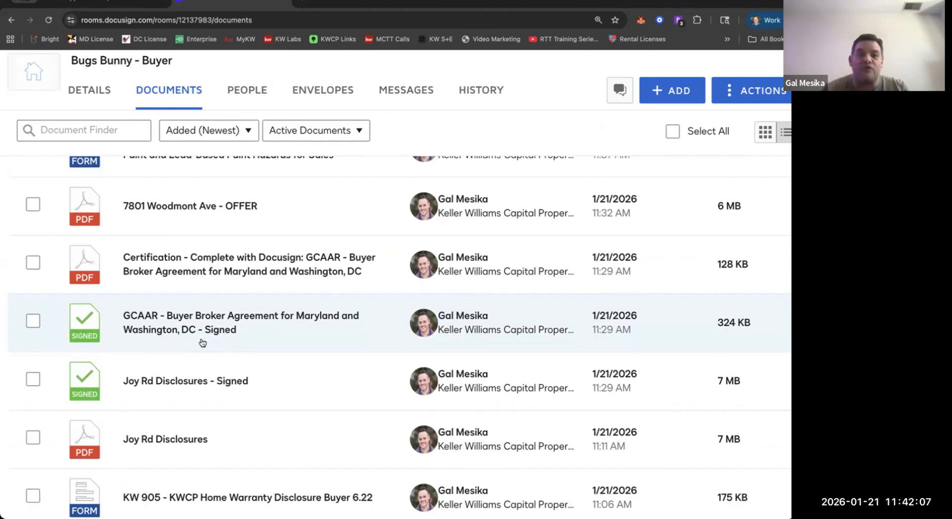
pyautogui.scroll(-3, 203, 343)
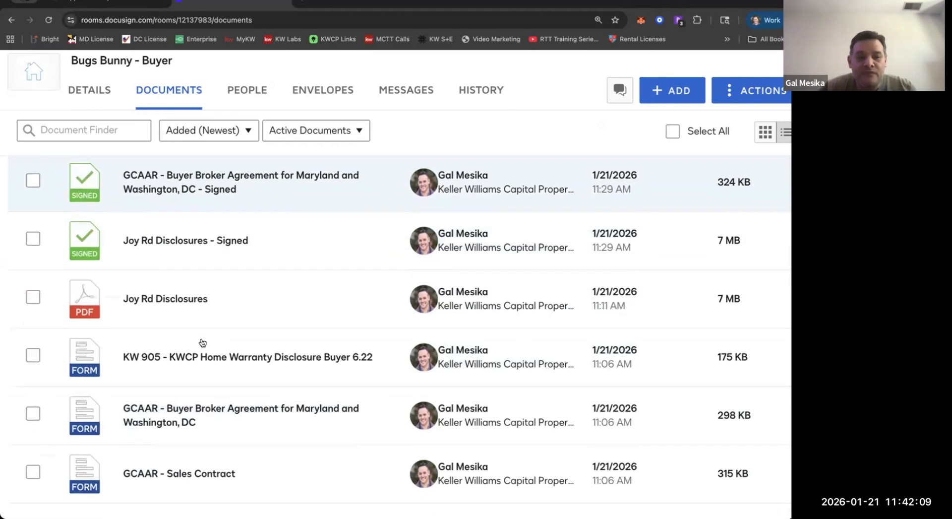
pyautogui.scroll(2, 202, 340)
pyautogui.click(201, 306)
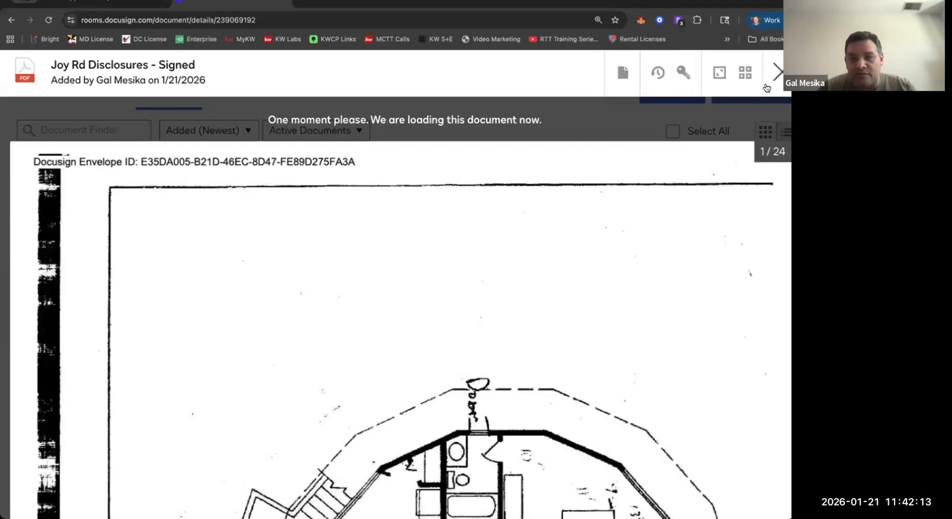
pyautogui.click(766, 88)
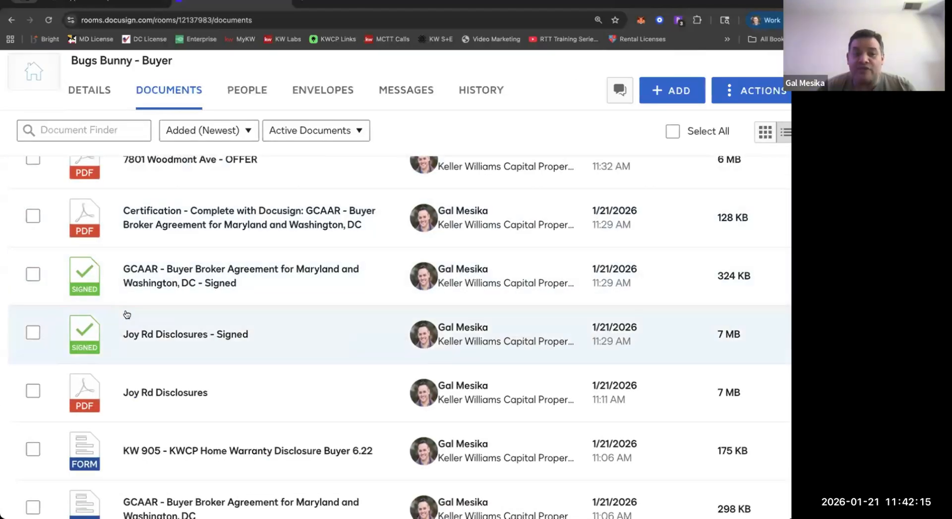
# Archive the KW 905 Home Warranty Disclosure, the unsigned GCAAR Buyer Broker Agreement and the GCAAR Sales Contract.
pyautogui.scroll(-3, 44, 347)
pyautogui.click(33, 290)
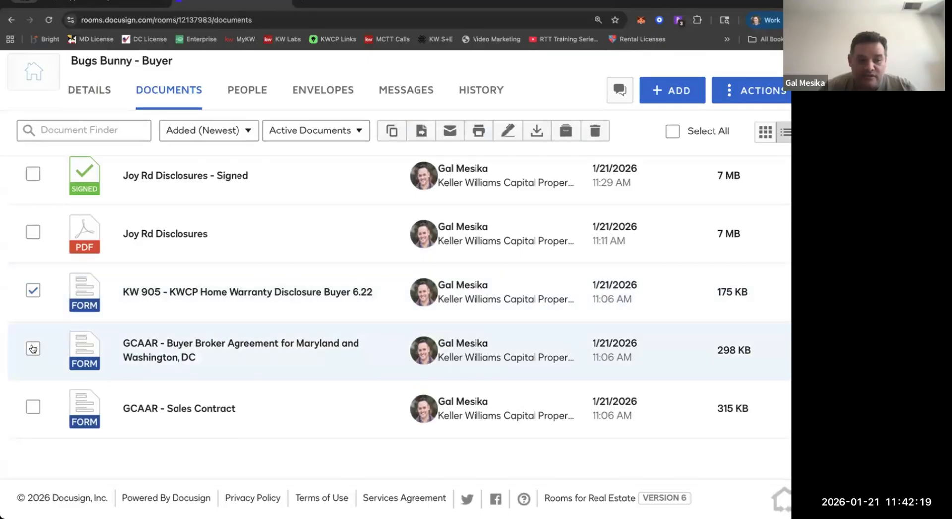
pyautogui.click(32, 351)
pyautogui.click(32, 406)
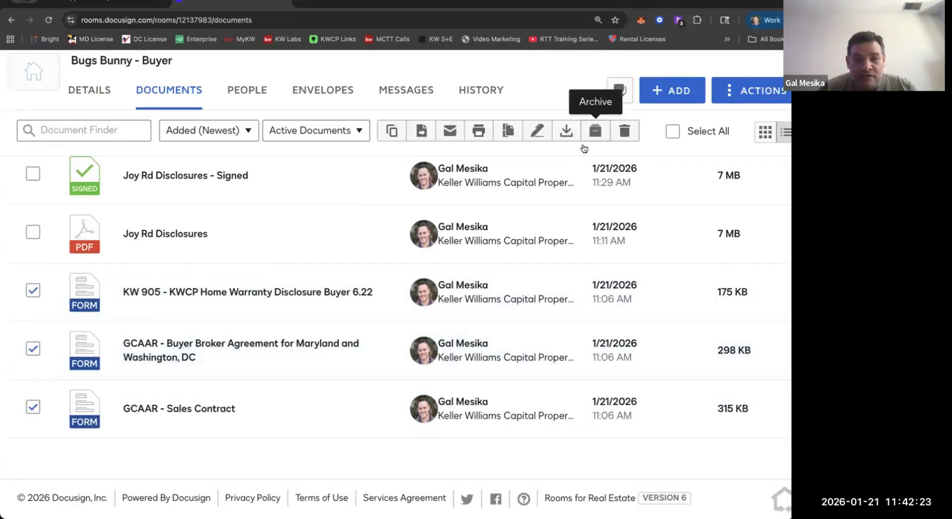
pyautogui.click(595, 131)
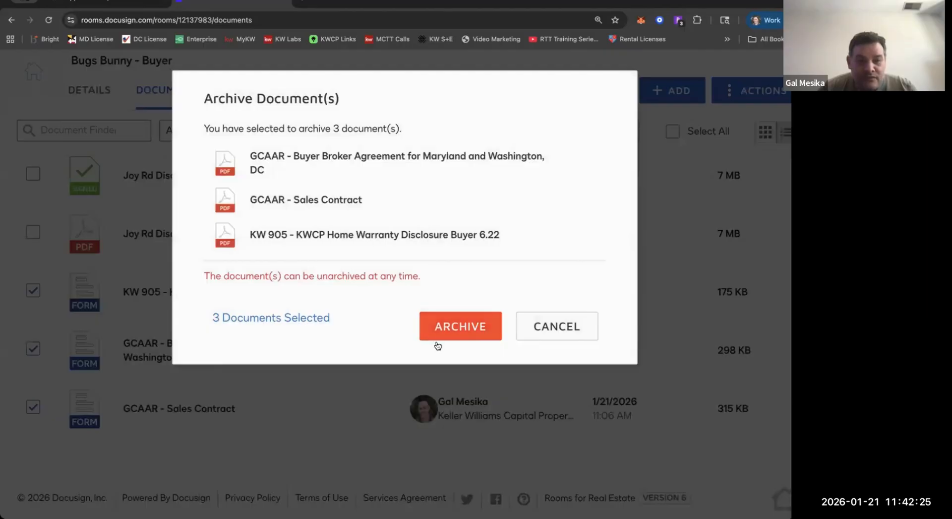
pyautogui.click(437, 344)
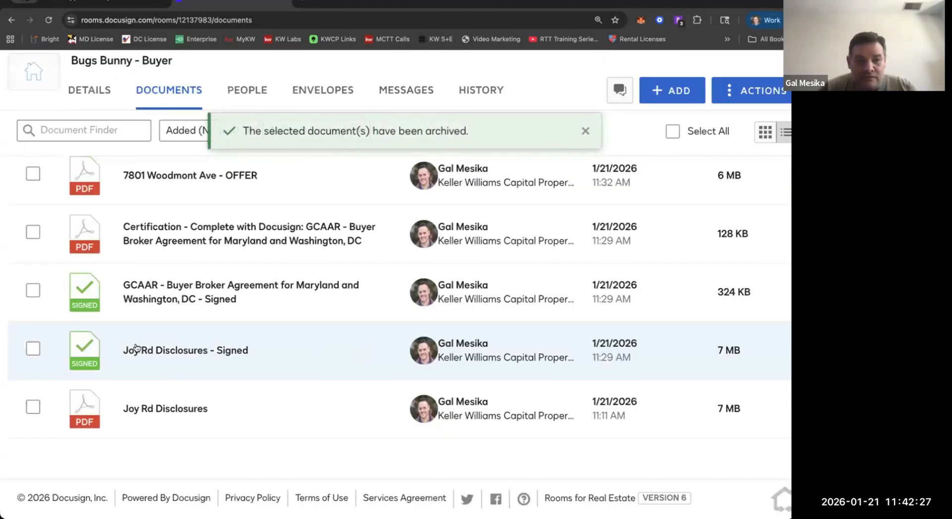
# Archive the GCAAR Addendum of Clauses - A, Conventional Financing Addendum, Escrow Agreement and Lead Paint federal disclosure.
pyautogui.scroll(7, 135, 347)
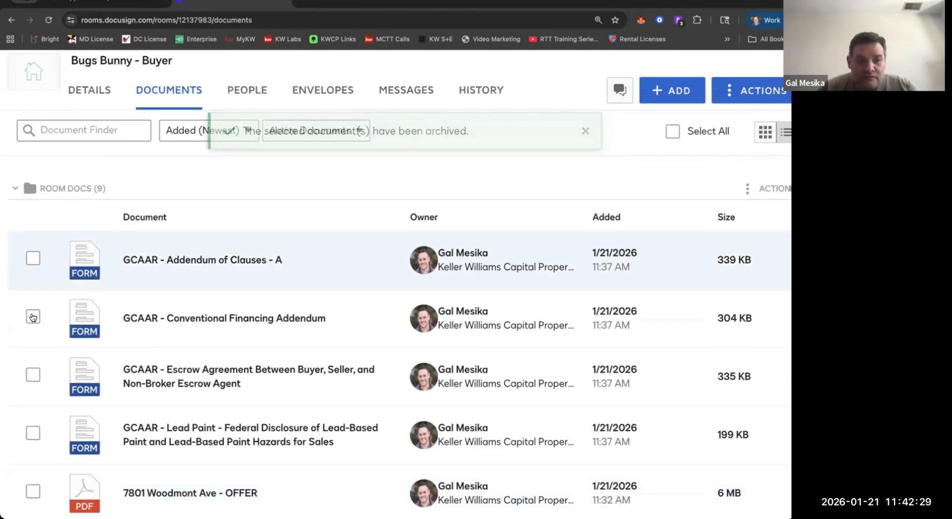
pyautogui.click(33, 258)
pyautogui.click(32, 317)
pyautogui.click(33, 375)
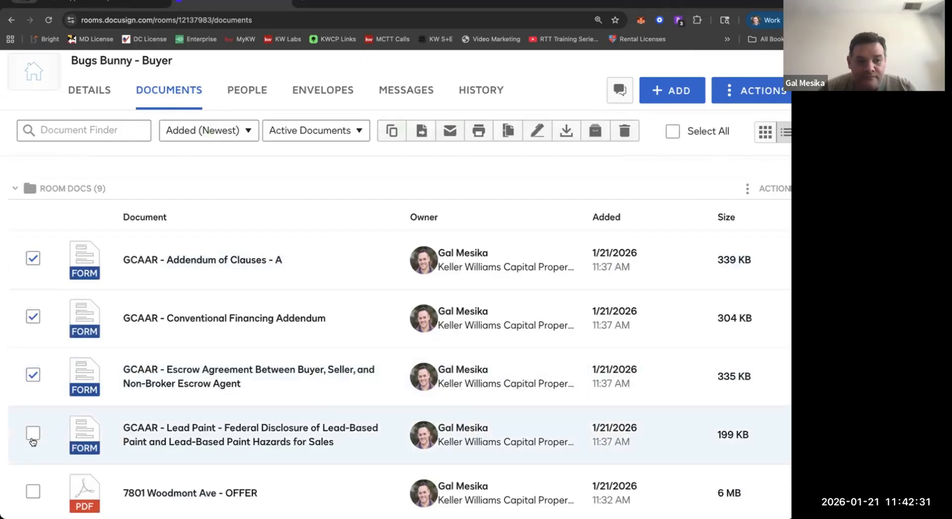
pyautogui.click(33, 433)
pyautogui.click(595, 130)
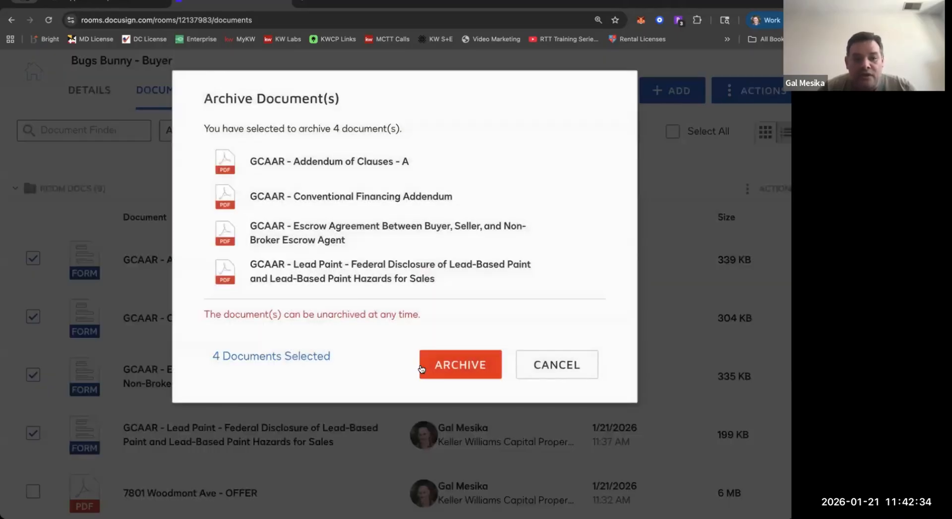
pyautogui.click(423, 366)
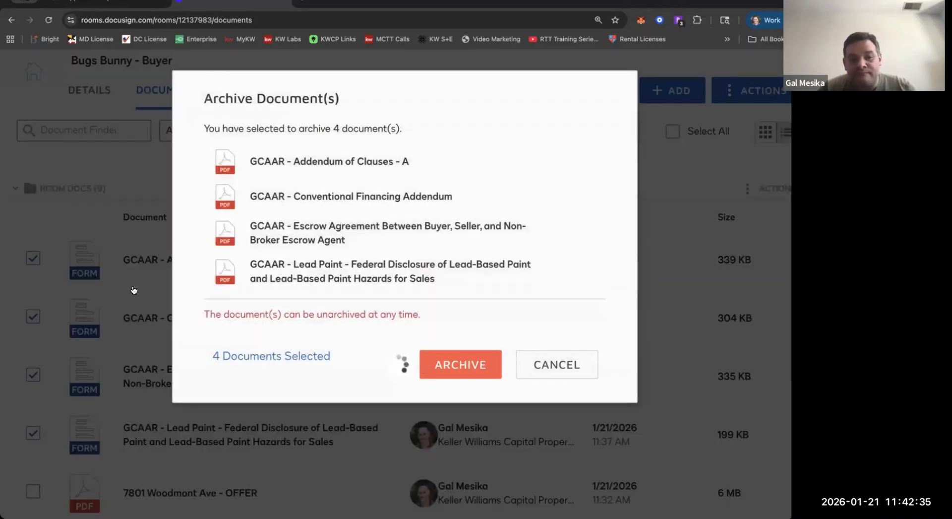
# Move the signed GCAAR Buyer Broker Agreement and its Docusign certification into the Buyer Docs folder of the current room.
pyautogui.scroll(-3, 132, 283)
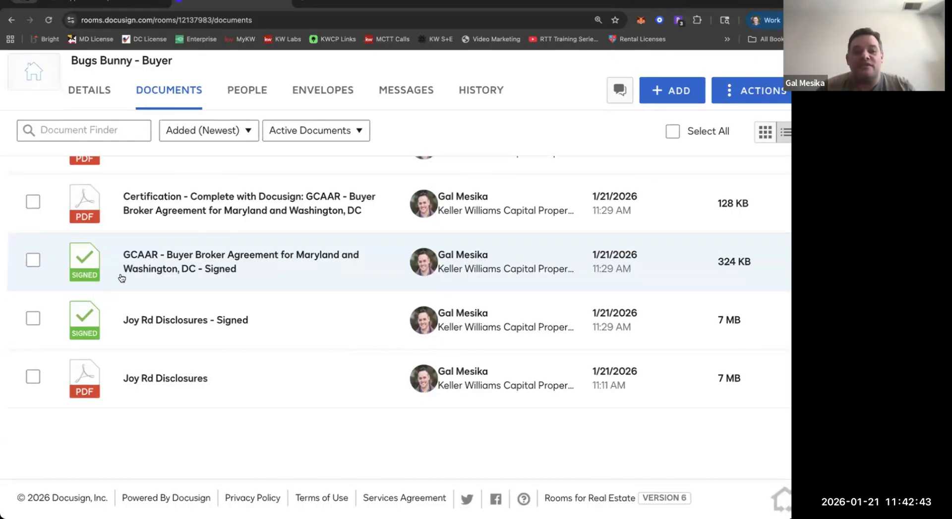
pyautogui.scroll(2, 139, 261)
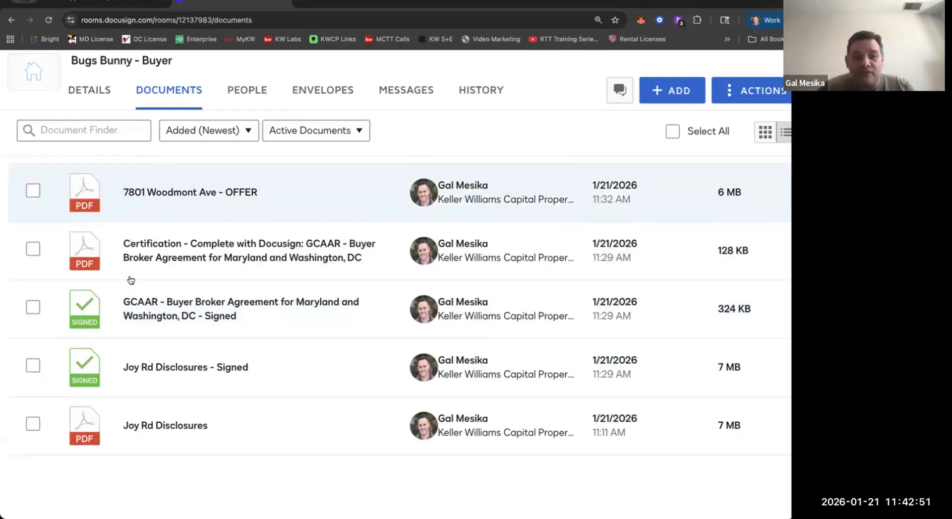
pyautogui.click(33, 307)
pyautogui.scroll(2, 169, 254)
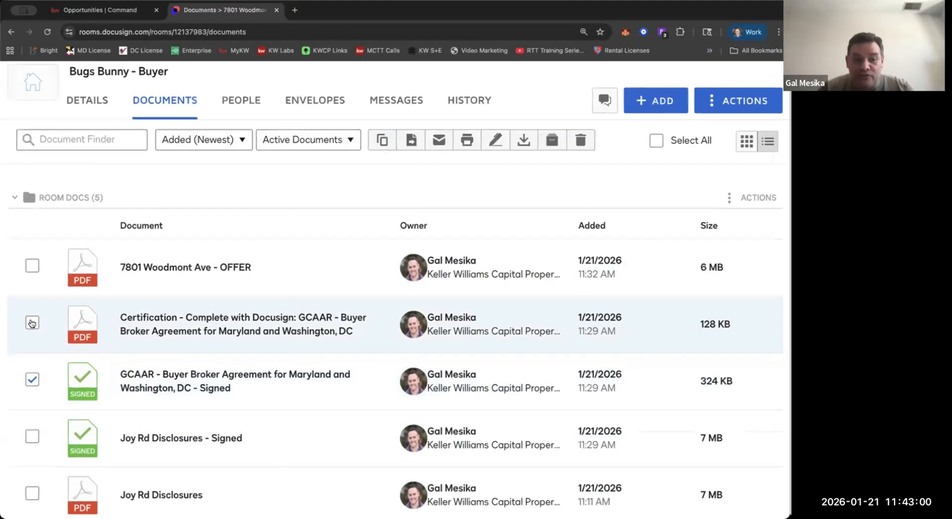
pyautogui.click(32, 323)
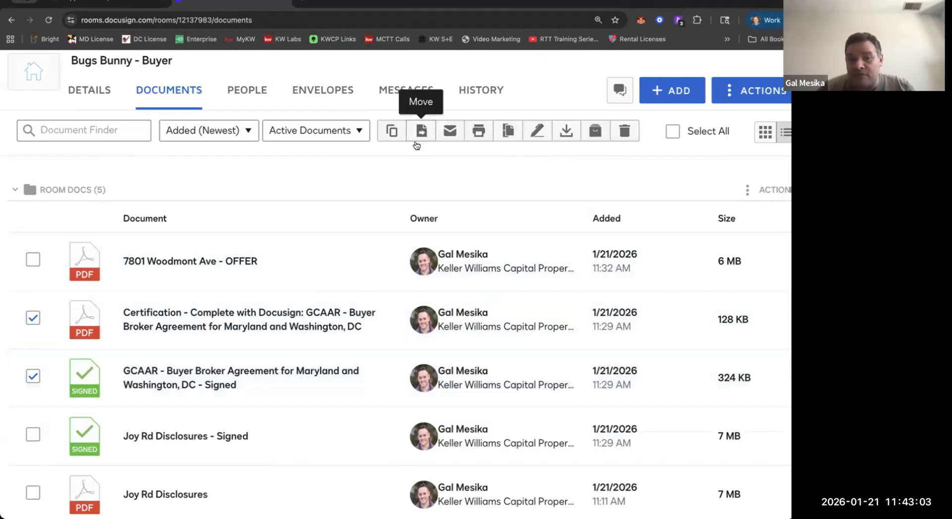
pyautogui.click(416, 144)
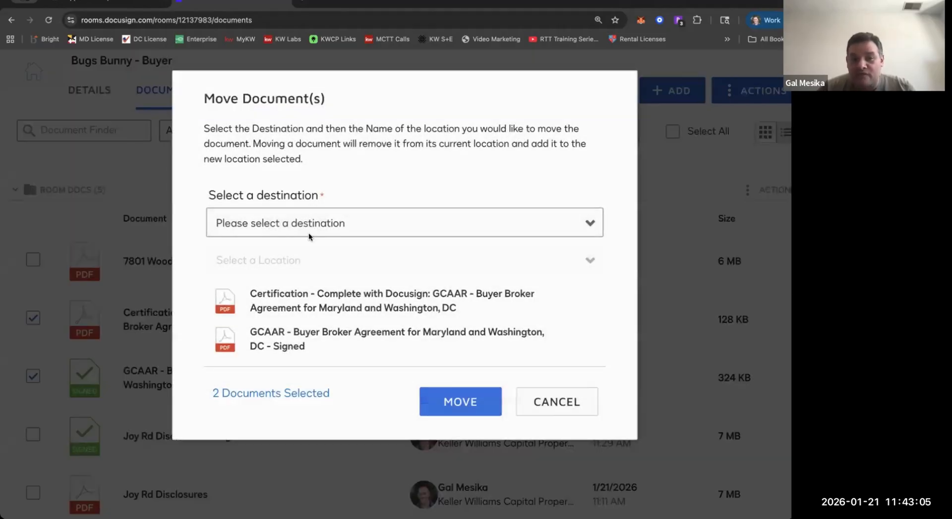
pyautogui.click(310, 236)
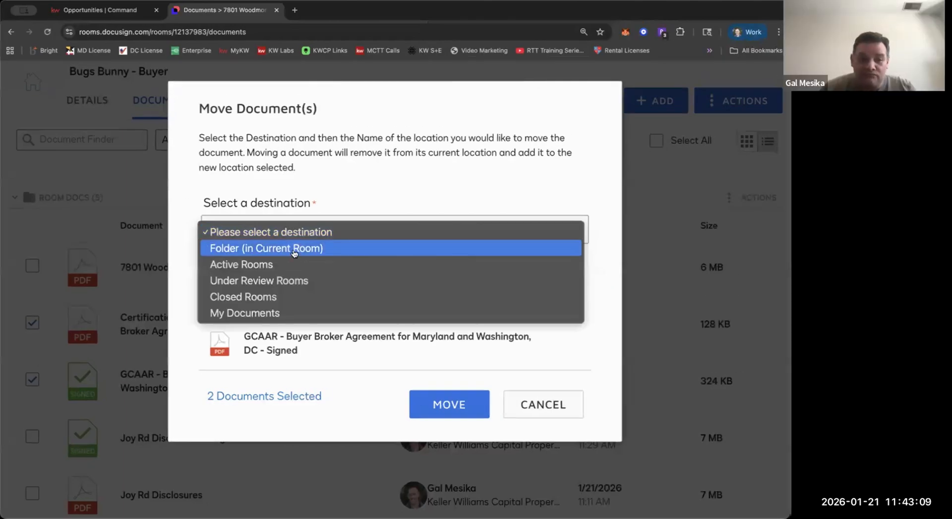
pyautogui.click(293, 250)
pyautogui.click(289, 268)
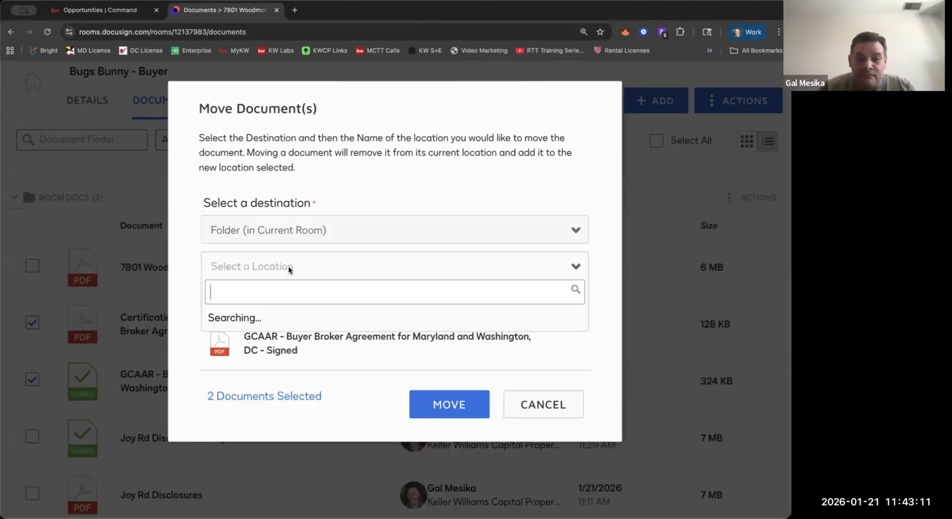
pyautogui.click(251, 318)
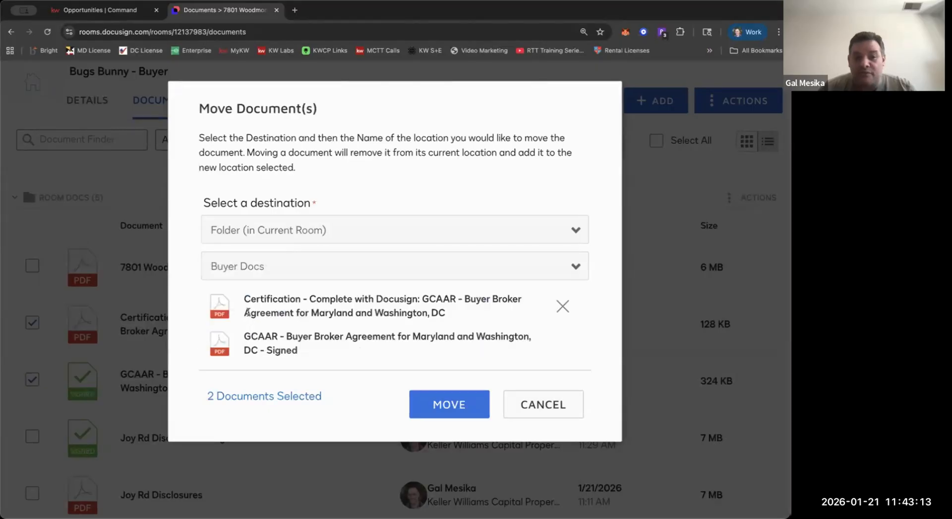
pyautogui.click(459, 405)
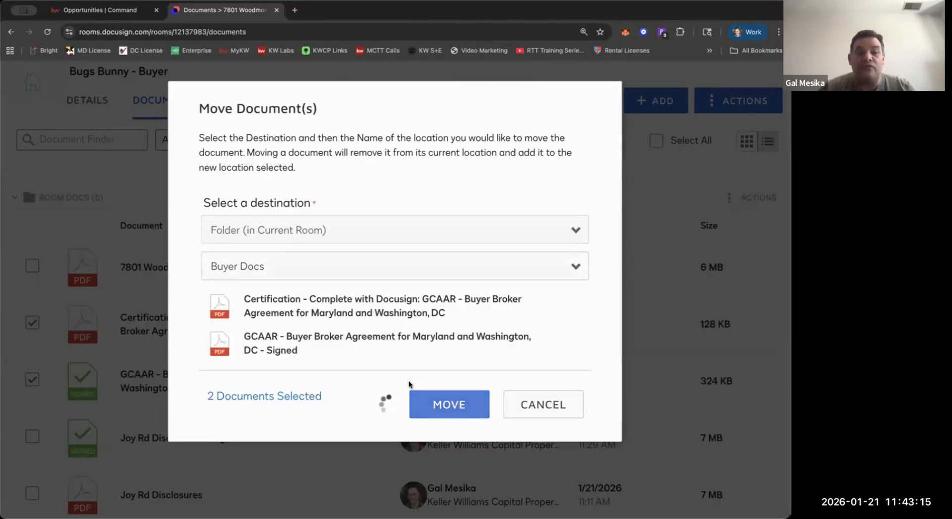
# Review the contents of the Buyer Docs and Room Docs folders, and briefly open the Buyer Broker Agreement certification.
pyautogui.scroll(-2, 86, 304)
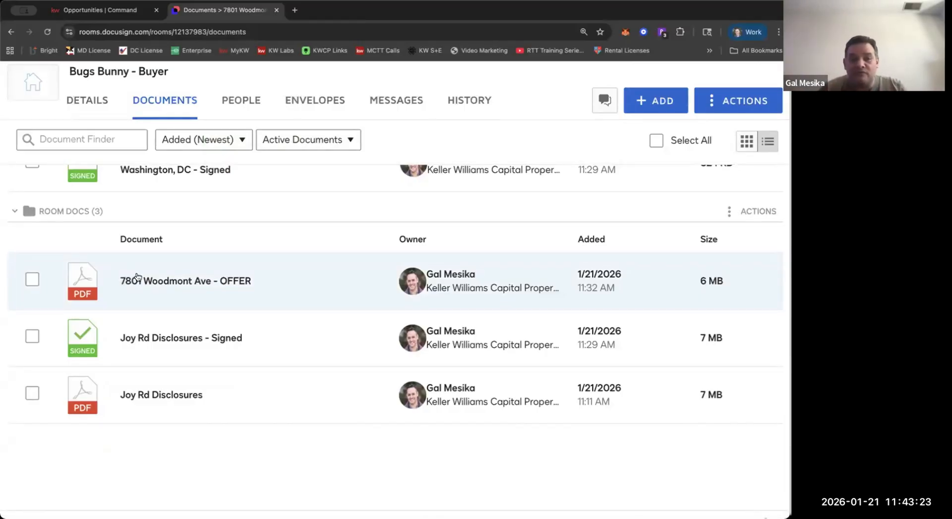
pyautogui.scroll(5, 105, 219)
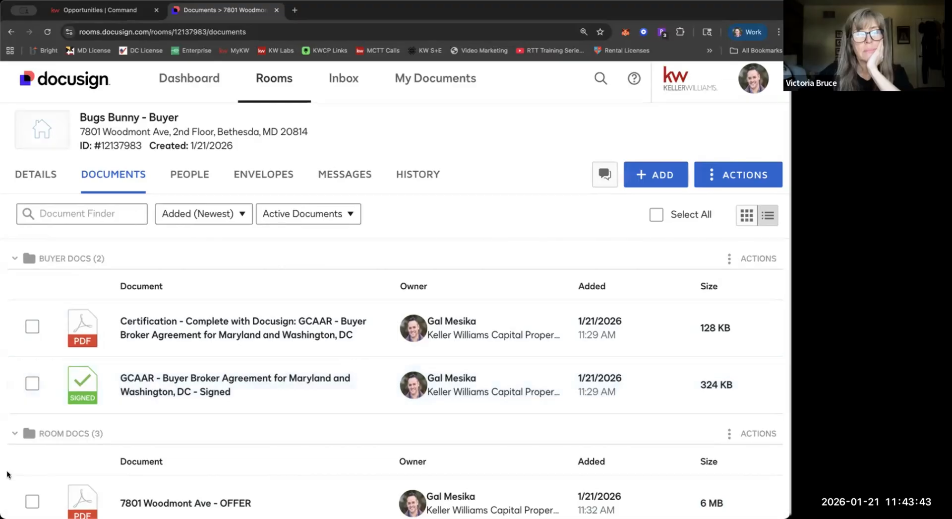
pyautogui.scroll(-3, 25, 394)
pyautogui.scroll(-3, 236, 402)
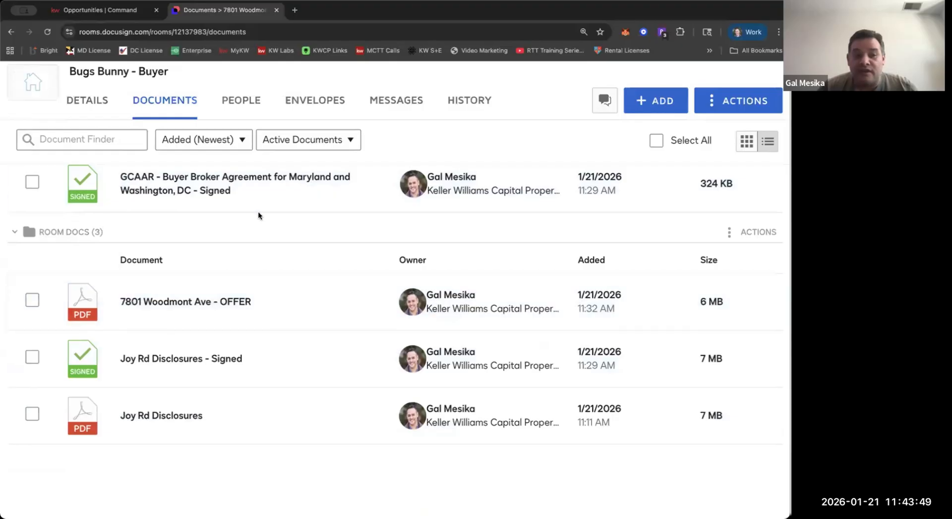
pyautogui.scroll(3, 258, 212)
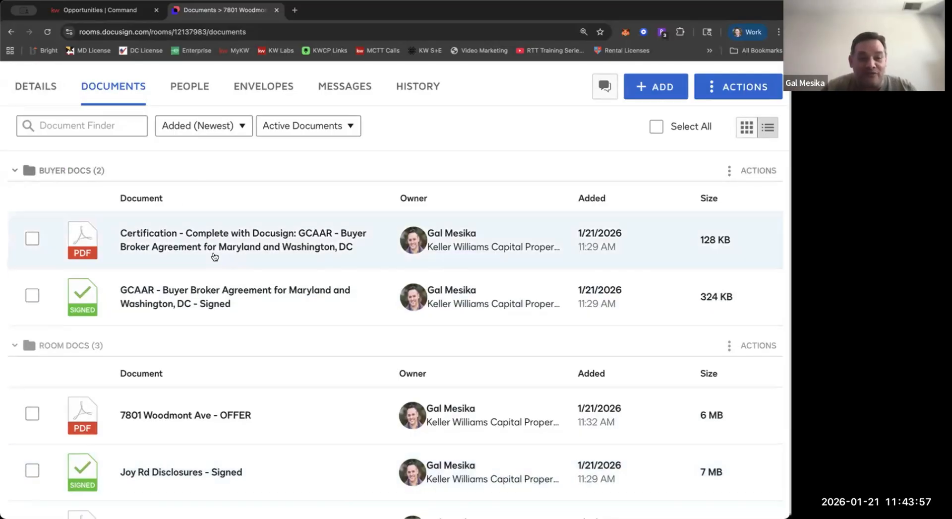
pyautogui.click(235, 232)
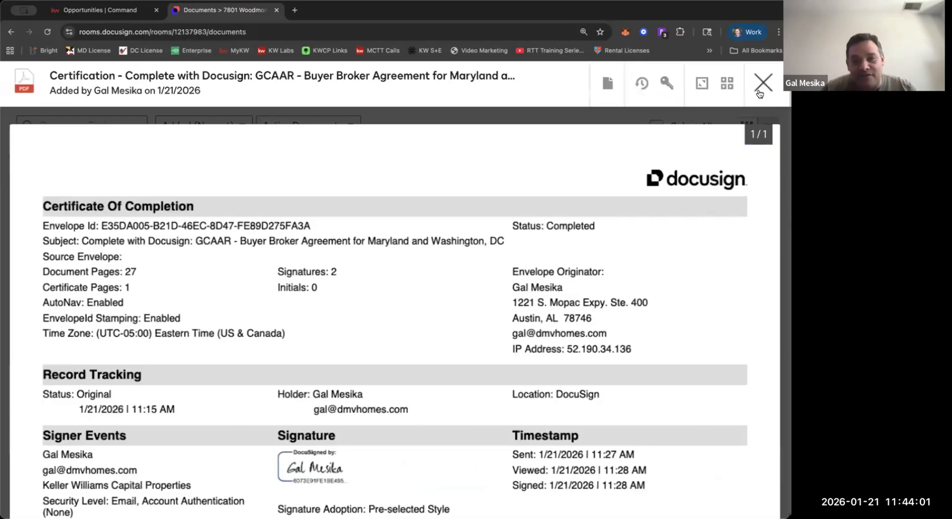
pyautogui.click(761, 84)
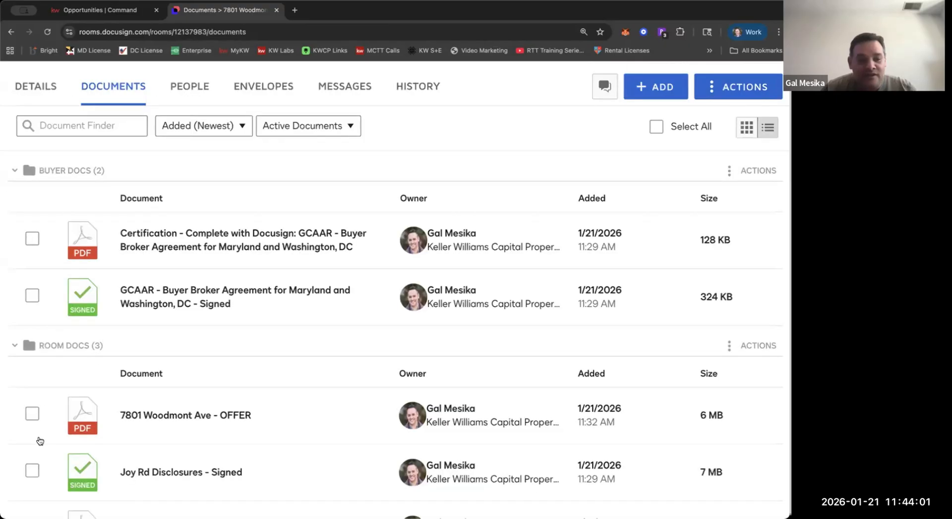
pyautogui.click(31, 296)
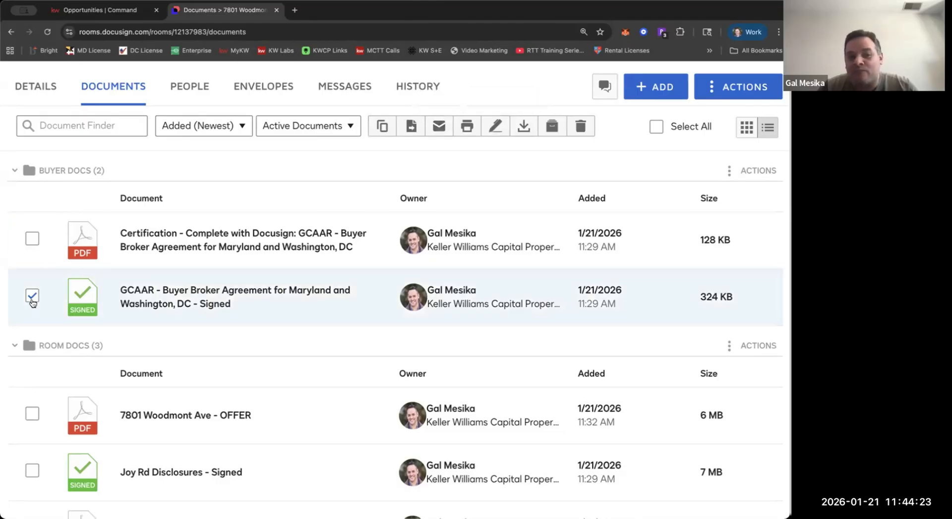
pyautogui.click(32, 296)
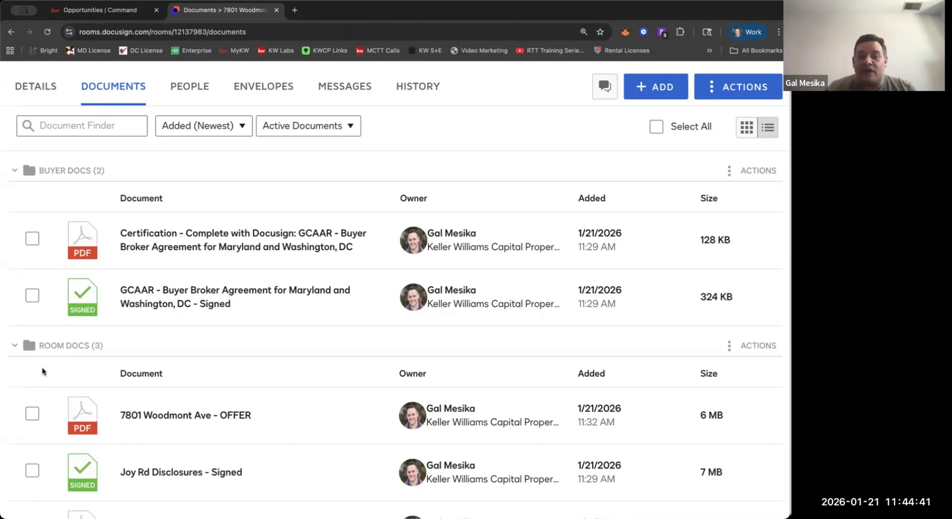
# Add a new folder named Contract Docs to the room.
pyautogui.click(709, 94)
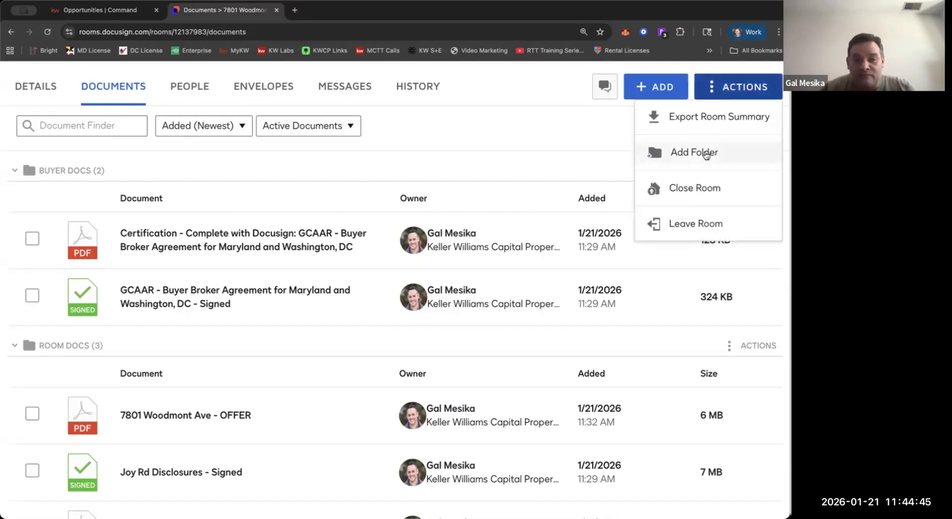
pyautogui.click(706, 156)
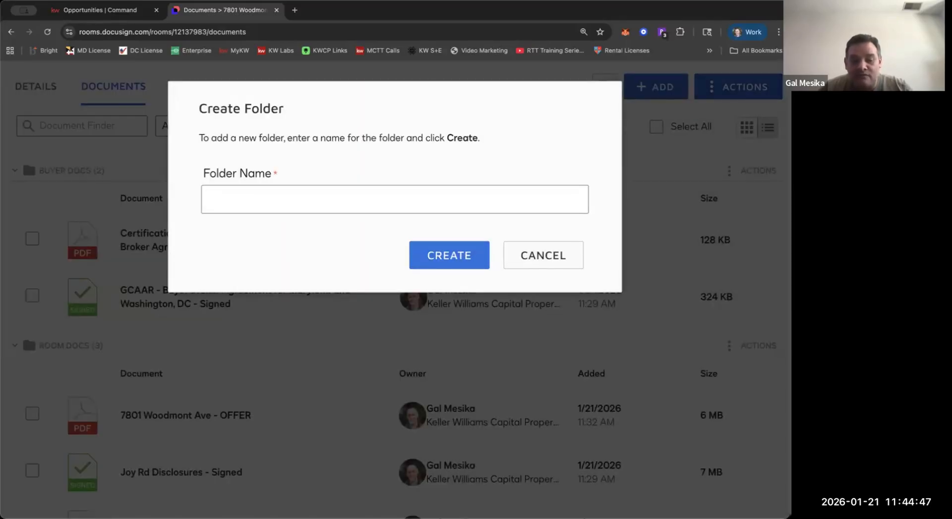
pyautogui.write('Contract')
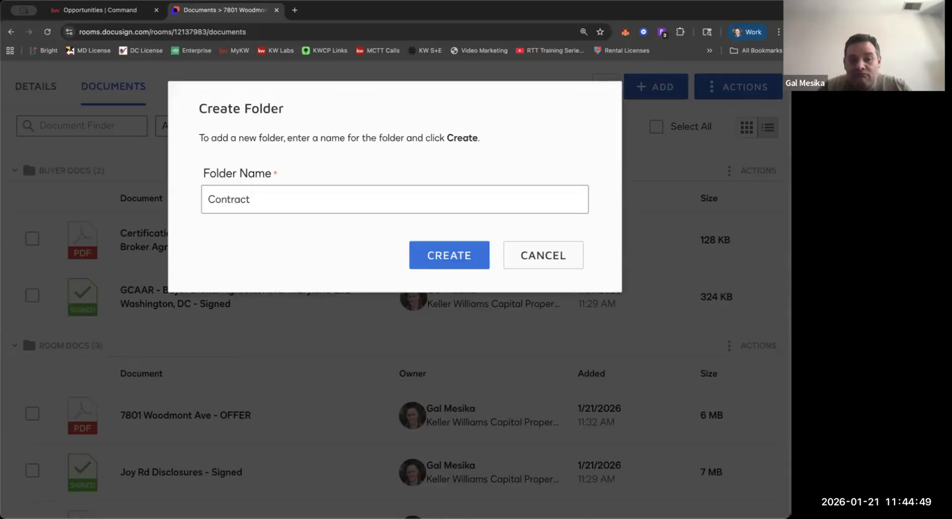
pyautogui.write(' Docs')
pyautogui.click(426, 255)
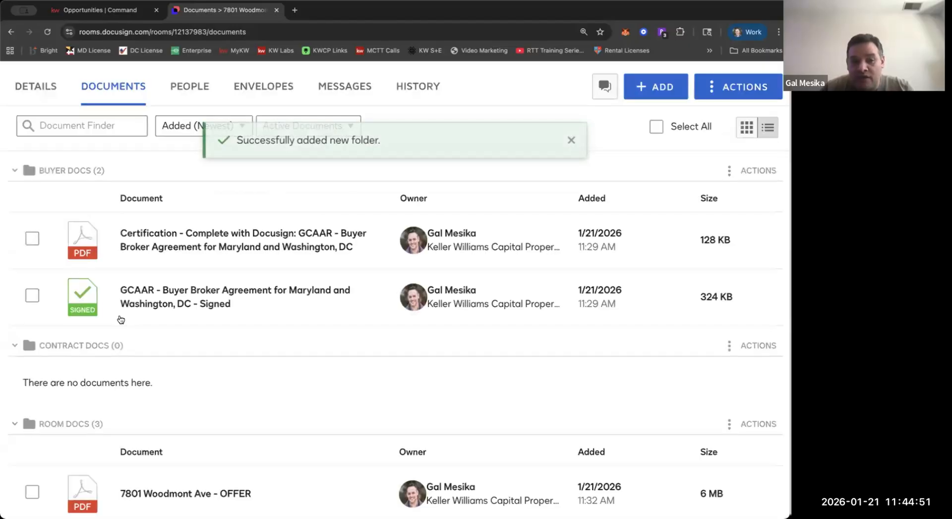
pyautogui.scroll(-1, 117, 292)
pyautogui.scroll(-3, 117, 288)
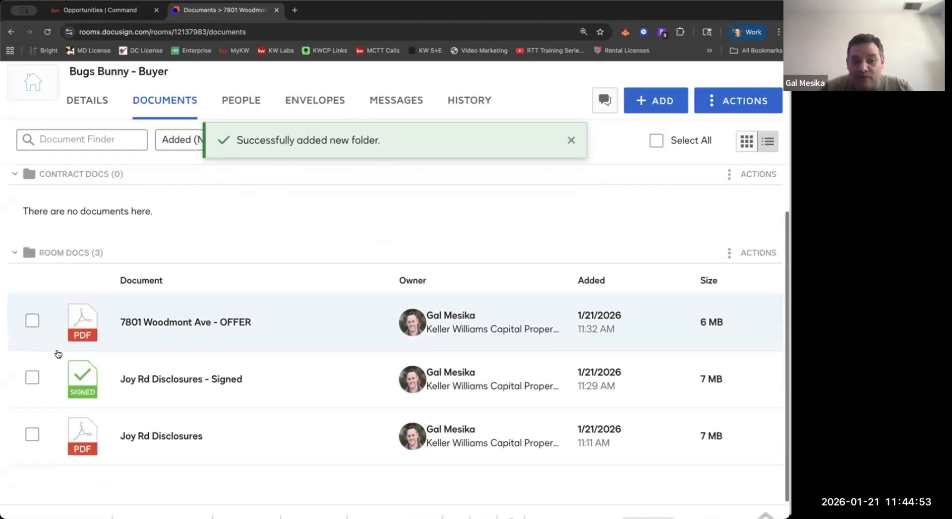
pyautogui.click(32, 322)
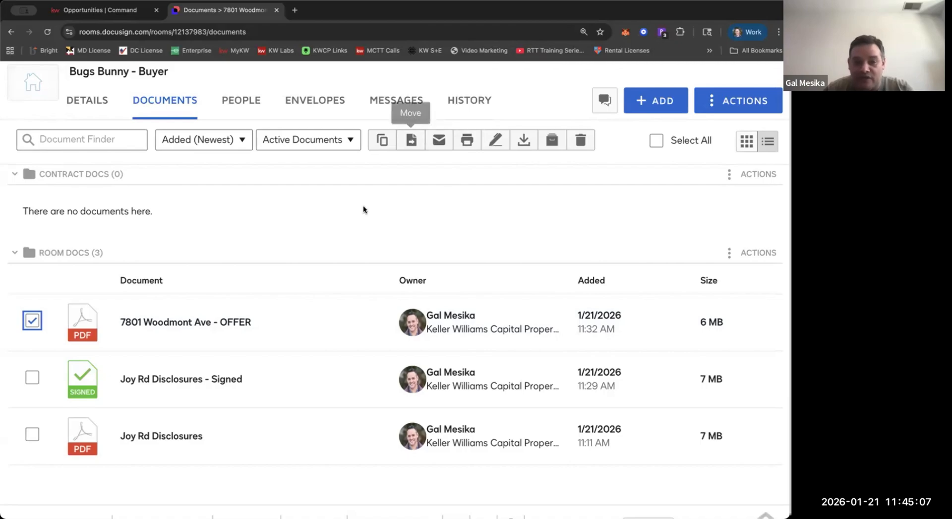
pyautogui.click(408, 141)
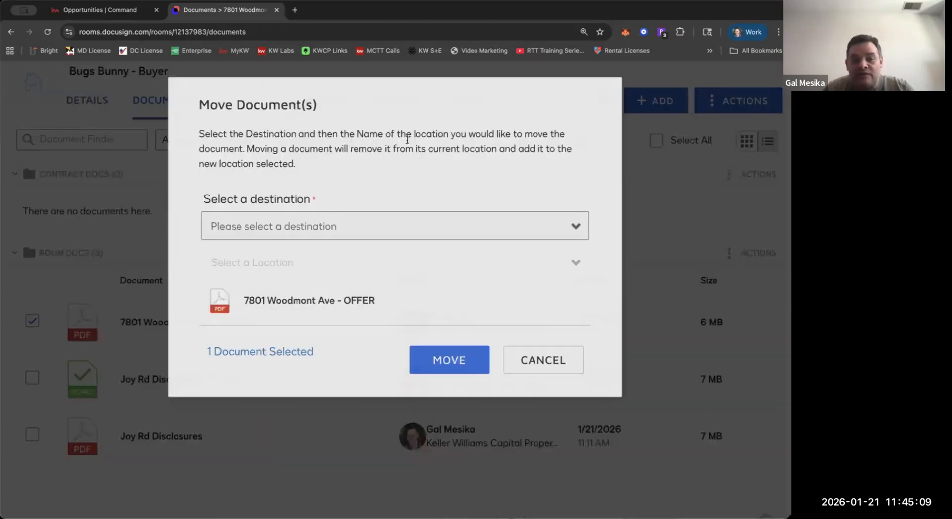
pyautogui.click(303, 229)
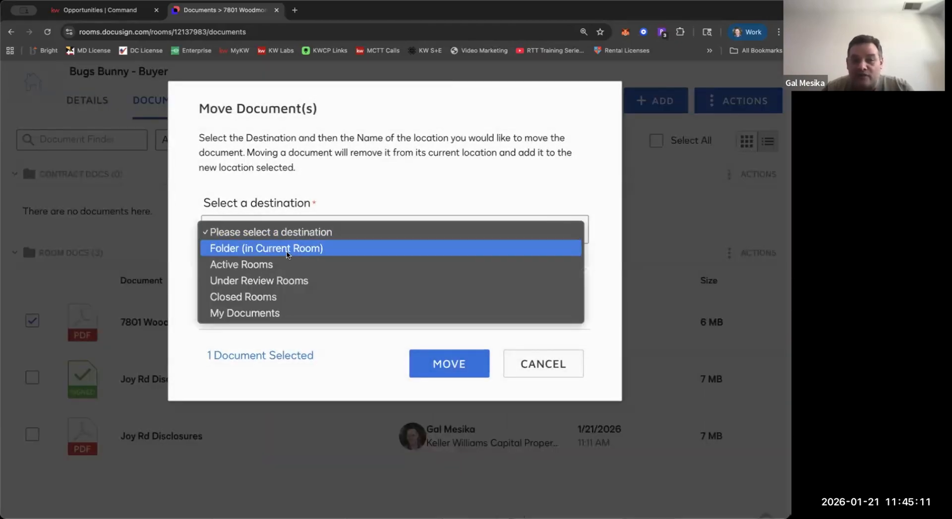
pyautogui.click(286, 252)
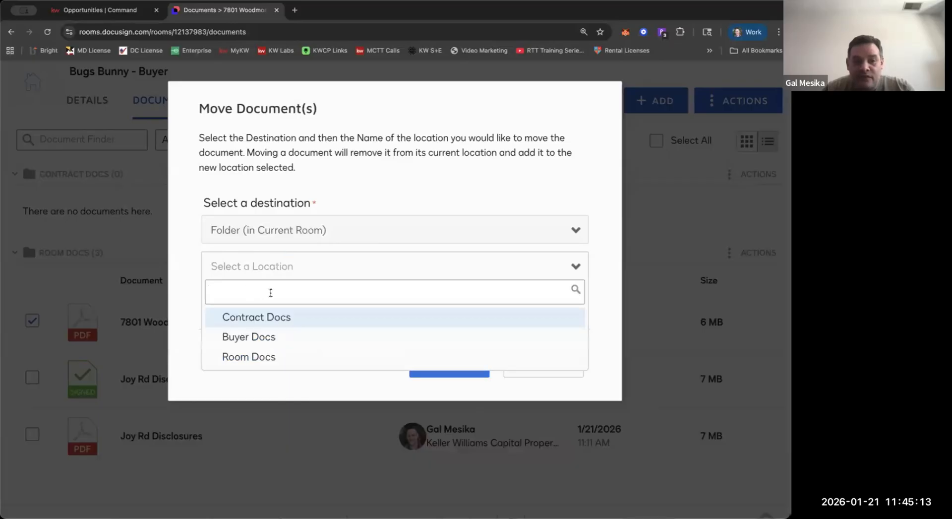
pyautogui.click(256, 317)
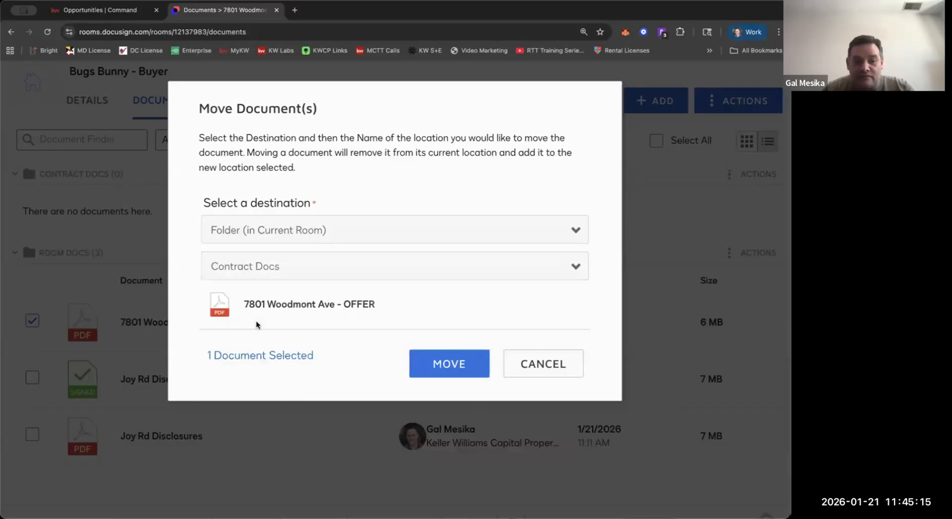
pyautogui.click(434, 366)
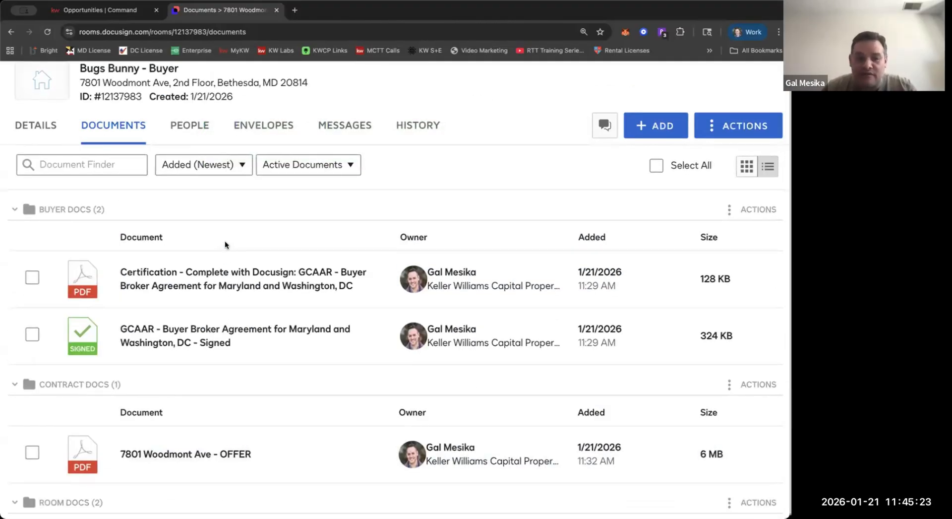
# Delete the archived GCAAR Addendum of Clauses - A, Conventional Financing Addendum, Escrow Agreement and Lead Paint federal disclosure from the room.
pyautogui.scroll(-2, 223, 279)
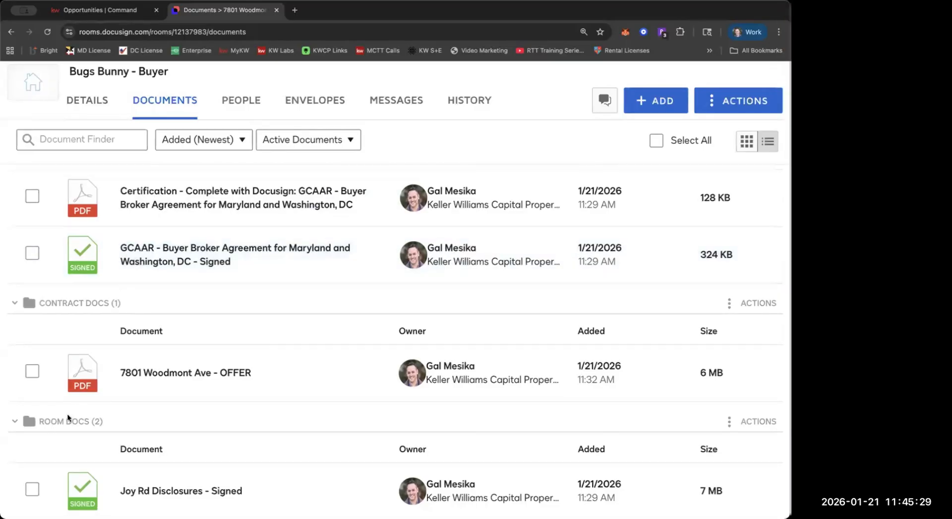
pyautogui.scroll(-2, 68, 418)
pyautogui.scroll(1, 68, 418)
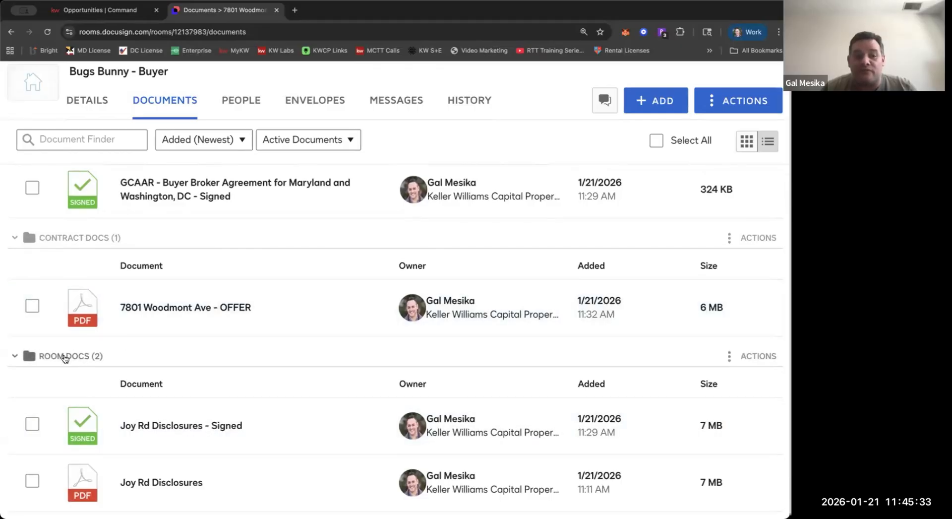
pyautogui.scroll(-2, 84, 359)
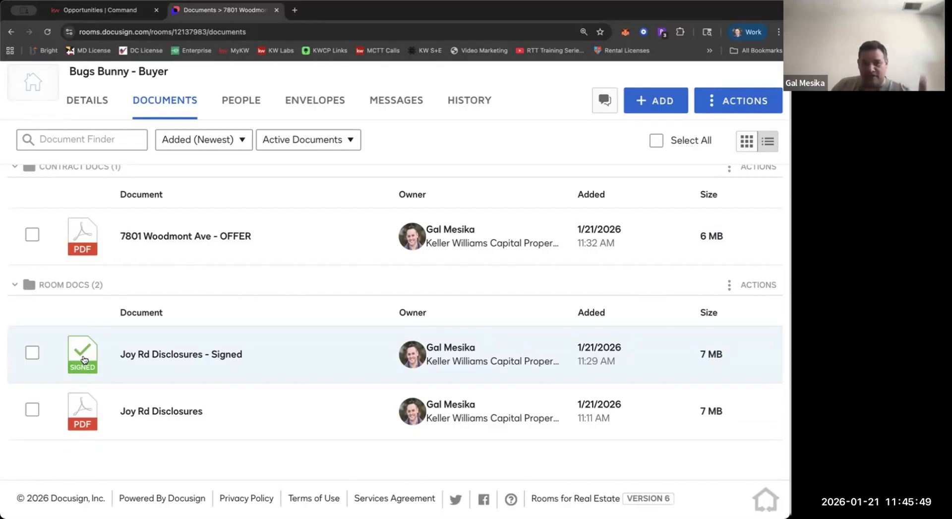
pyautogui.click(349, 145)
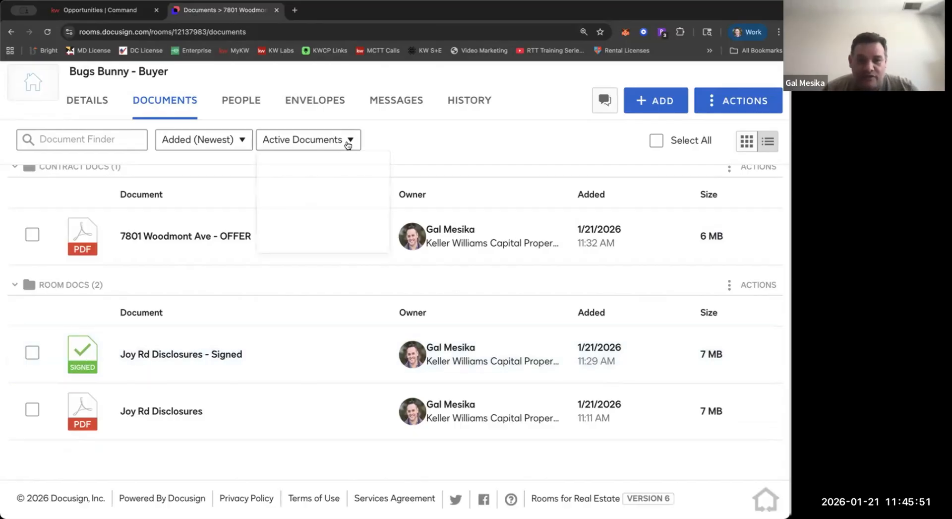
pyautogui.click(356, 222)
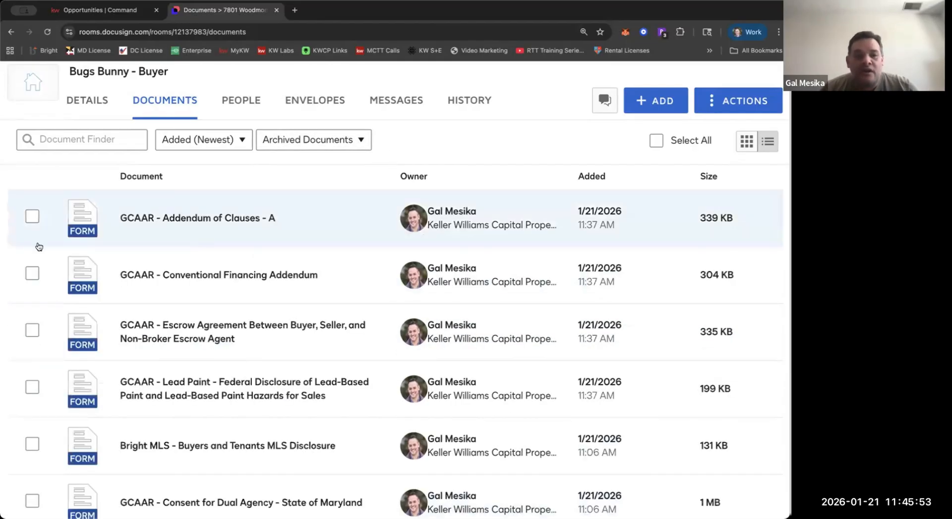
pyautogui.click(32, 216)
pyautogui.click(32, 272)
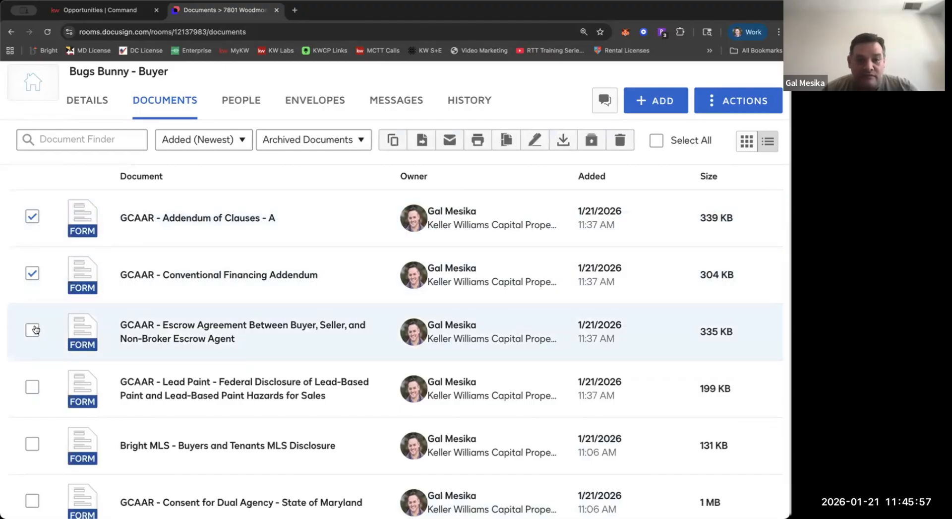
pyautogui.click(32, 329)
pyautogui.click(32, 387)
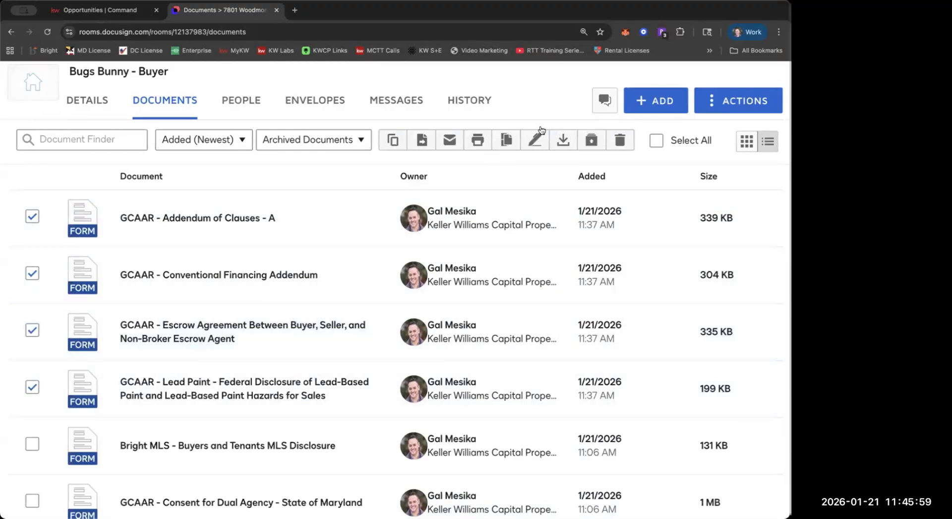
pyautogui.click(620, 142)
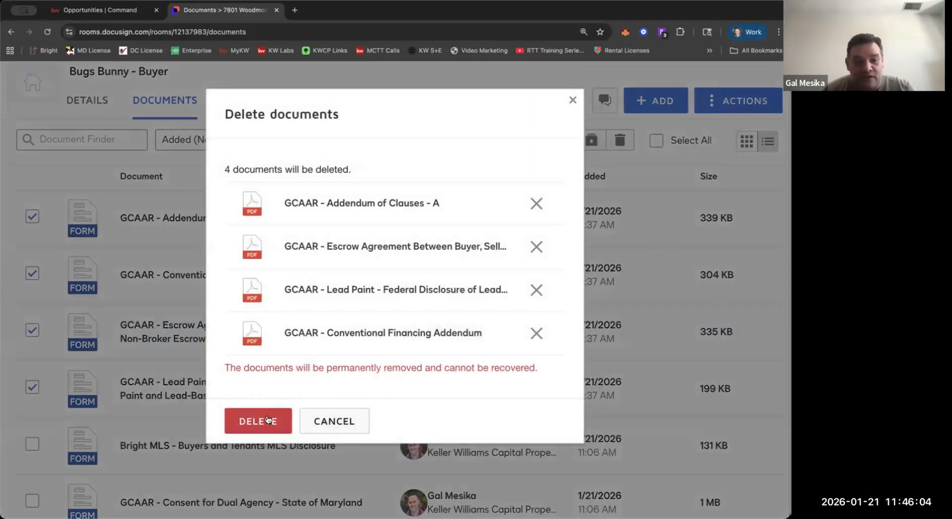
pyautogui.click(268, 420)
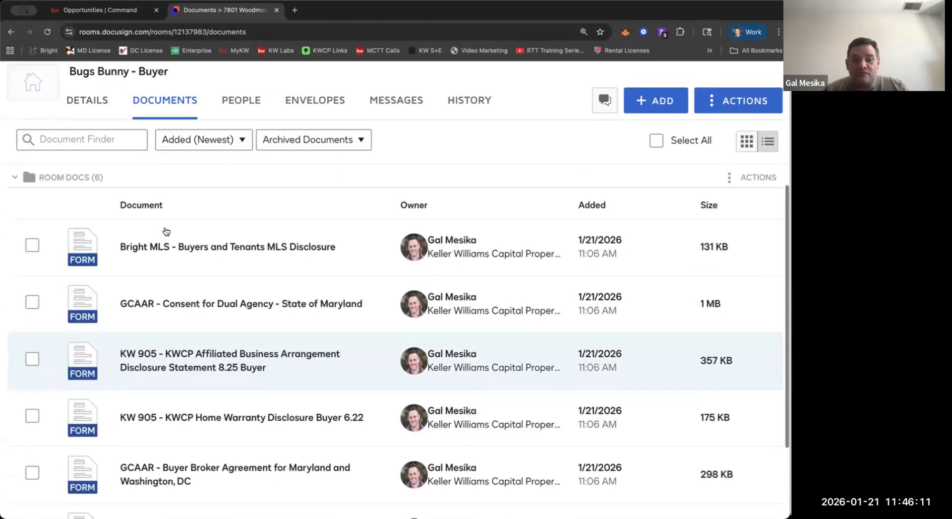
# Review the forms left among the archived documents of the Room Docs folder.
pyautogui.scroll(-1, 166, 231)
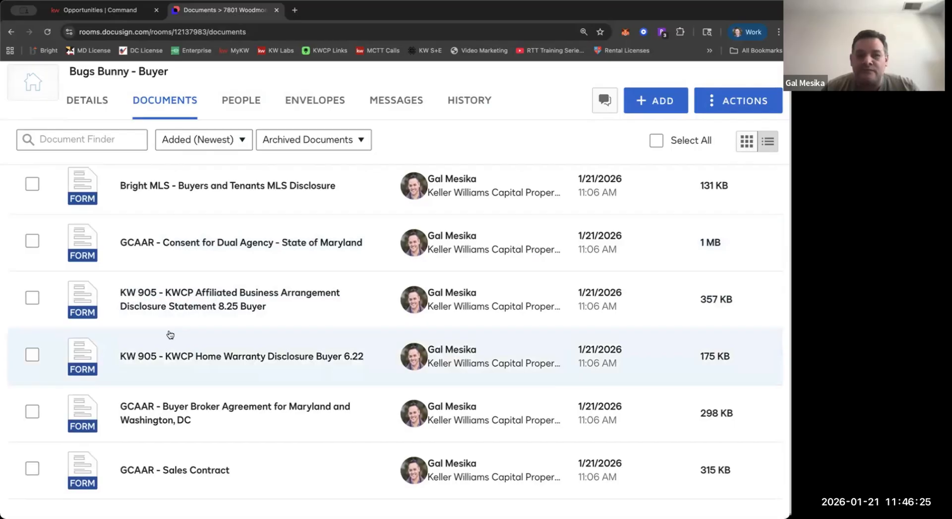
pyautogui.scroll(-1, 170, 335)
pyautogui.scroll(3, 170, 335)
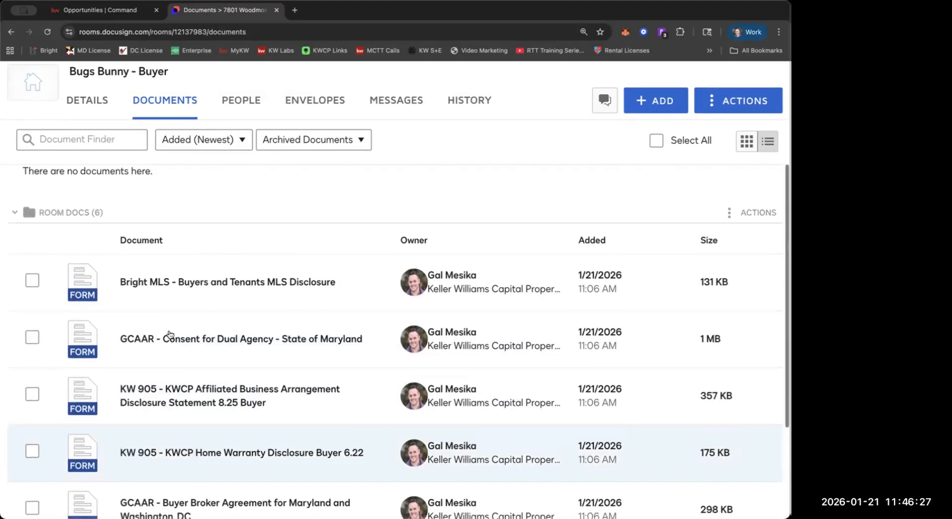
pyautogui.scroll(-3, 169, 333)
pyautogui.scroll(10, 168, 329)
pyautogui.scroll(-4, 100, 258)
pyautogui.scroll(1, 31, 192)
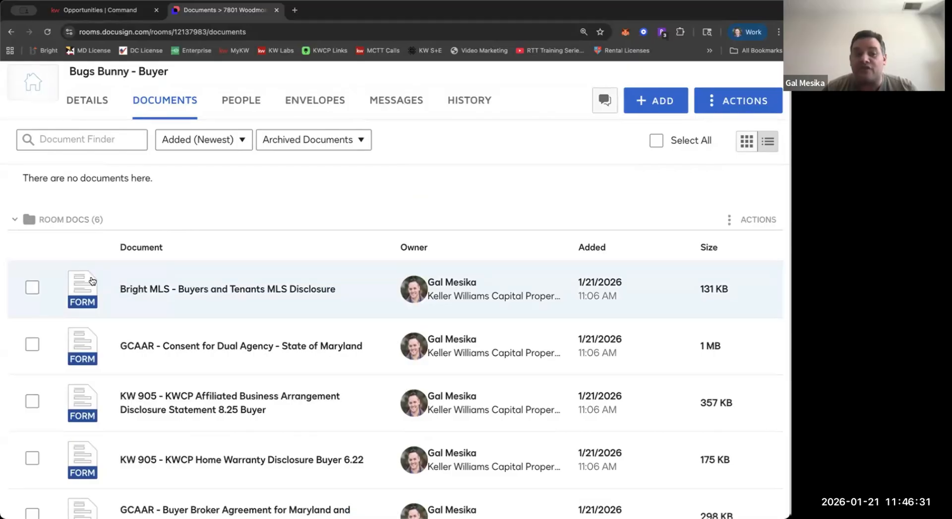
pyautogui.scroll(-2, 92, 281)
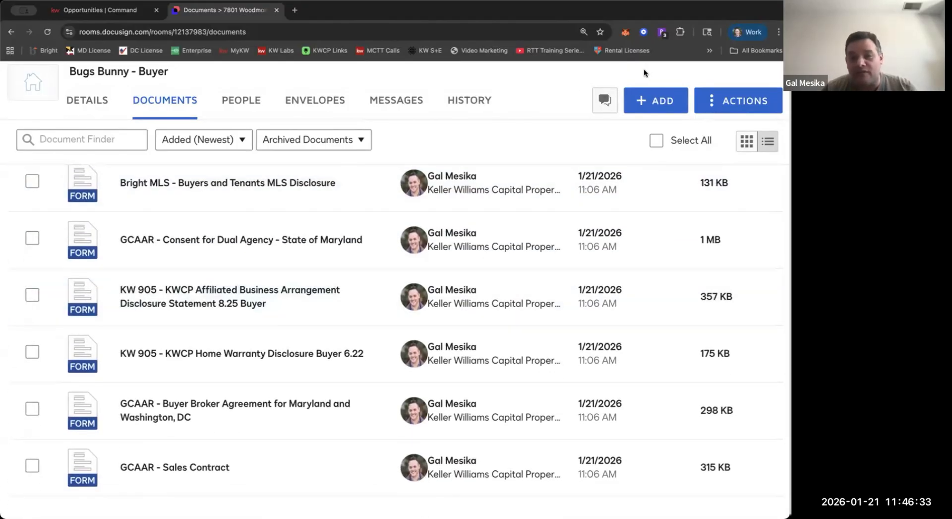
# Browse the Docusign form packets and open MD - MC - Montgomery County - Sales Contract Form Set - 905.
pyautogui.click(658, 100)
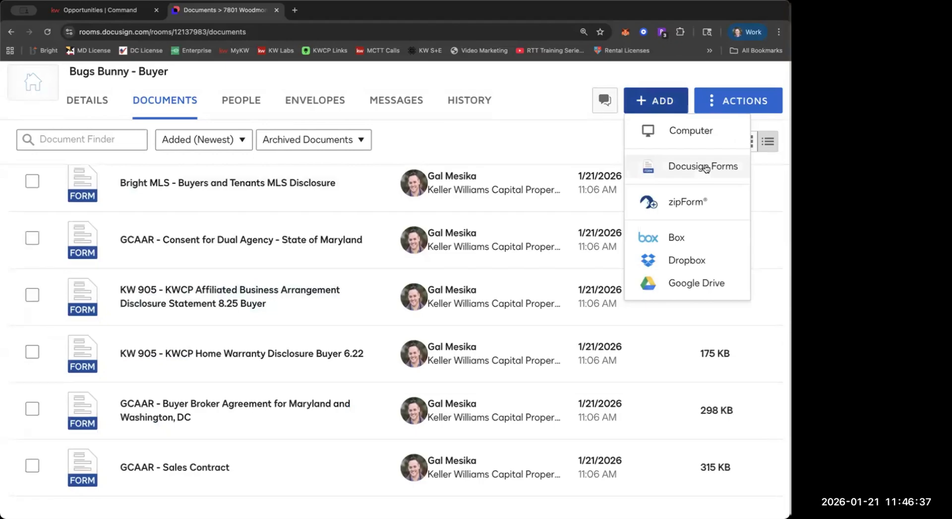
pyautogui.click(706, 168)
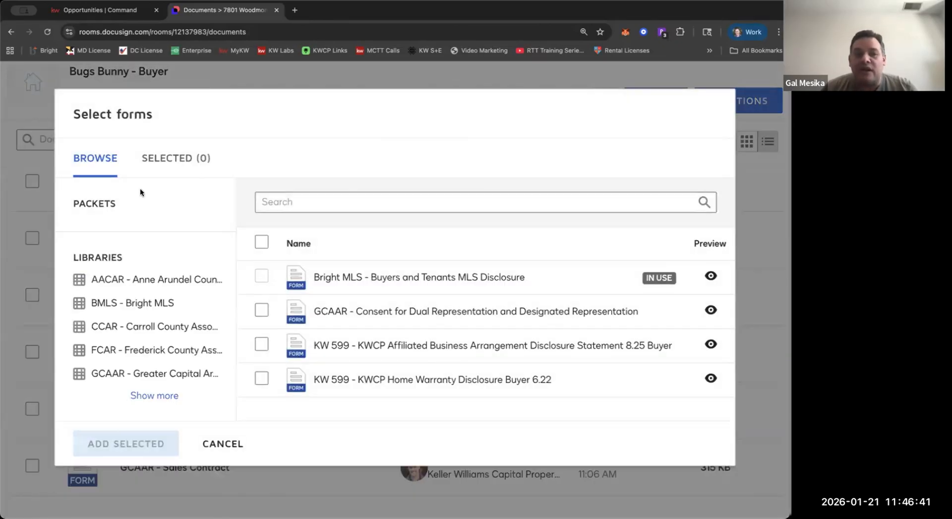
pyautogui.click(162, 344)
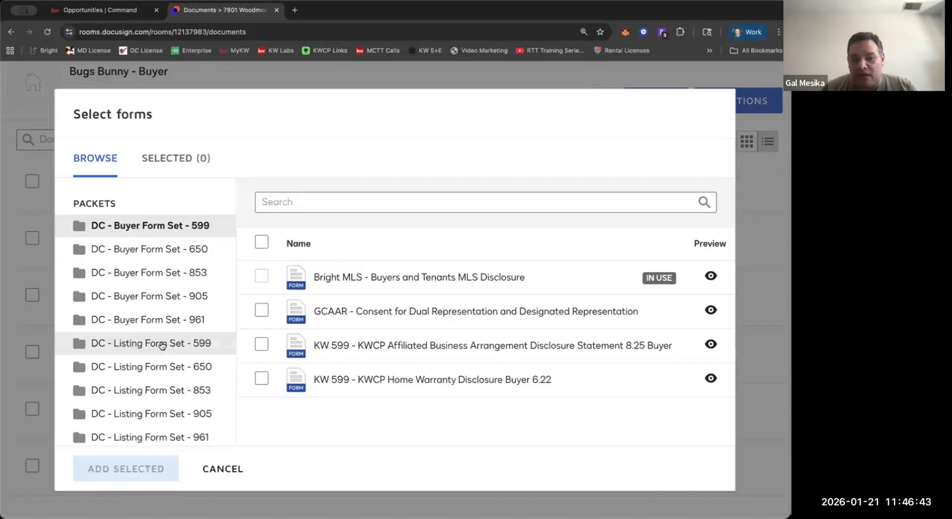
pyautogui.scroll(-15, 162, 345)
pyautogui.scroll(-10, 162, 346)
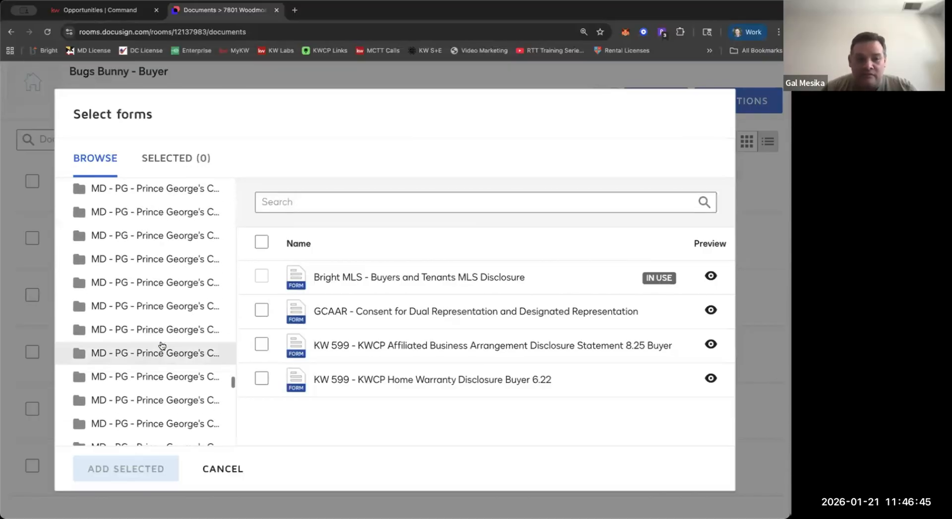
pyautogui.scroll(3, 164, 332)
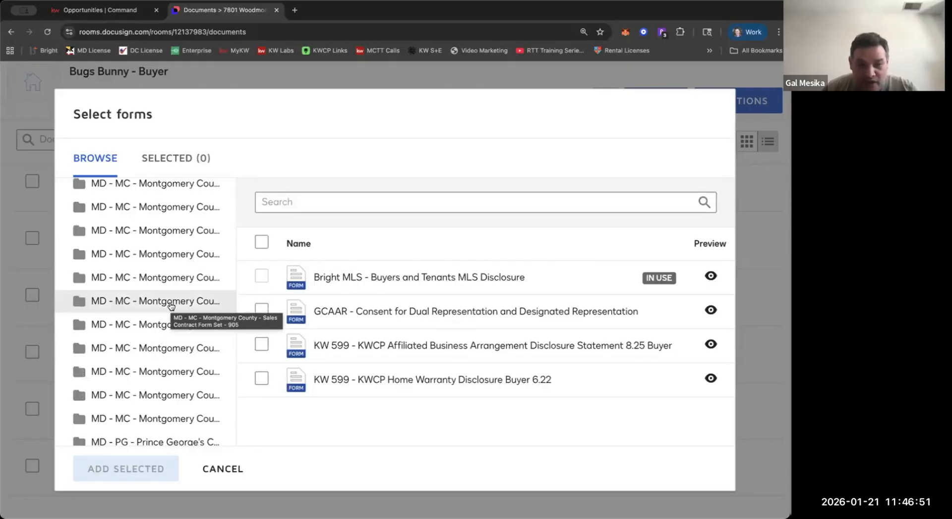
pyautogui.click(171, 304)
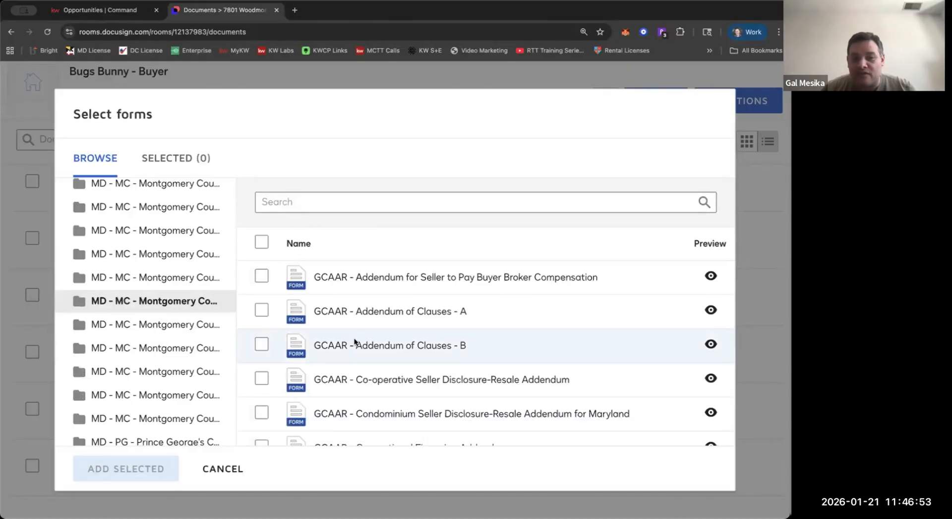
# Examine the forms in the Montgomery County sales contract packet, try selecting GCAAR Addendum of Clauses - A, and leave without adding any.
pyautogui.scroll(-3, 354, 343)
pyautogui.scroll(-3, 356, 342)
pyautogui.scroll(5, 342, 340)
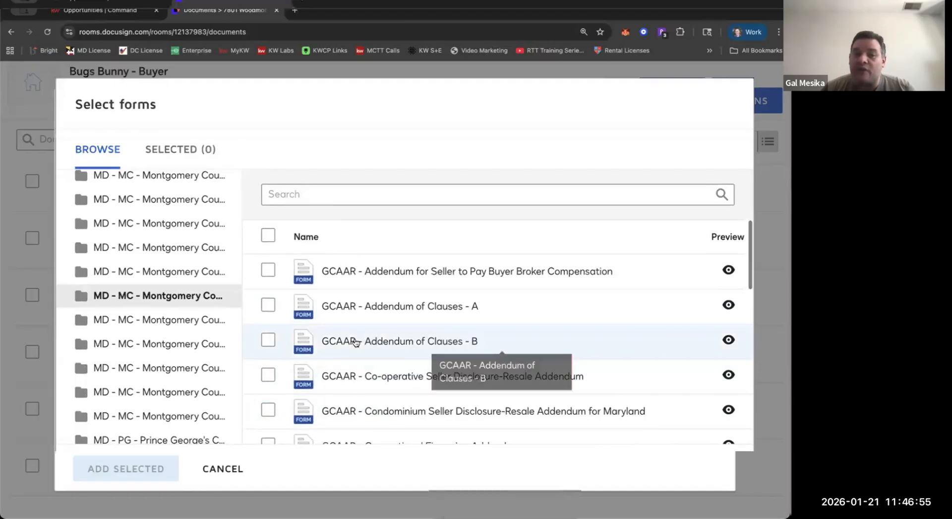
pyautogui.scroll(-1, 347, 323)
pyautogui.click(267, 271)
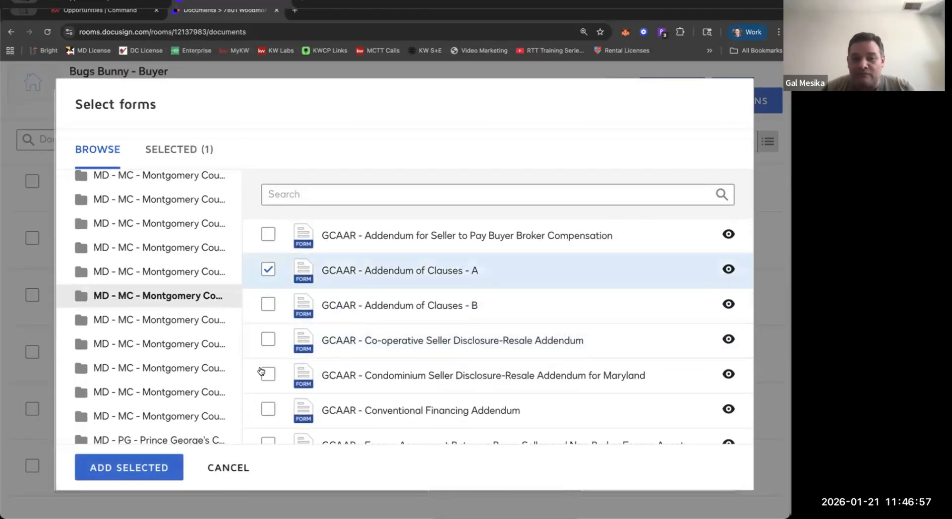
pyautogui.click(259, 279)
pyautogui.press('Escape')
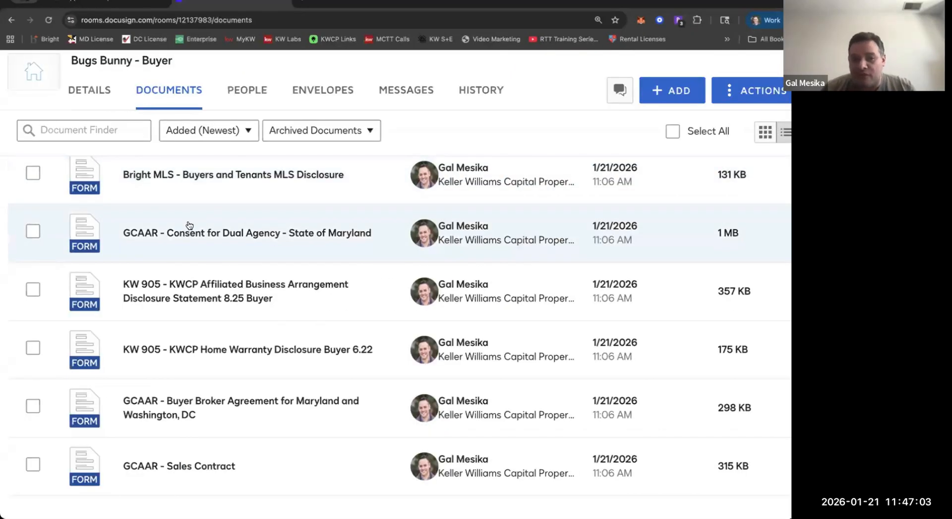
pyautogui.scroll(4, 188, 224)
pyautogui.scroll(-4, 174, 266)
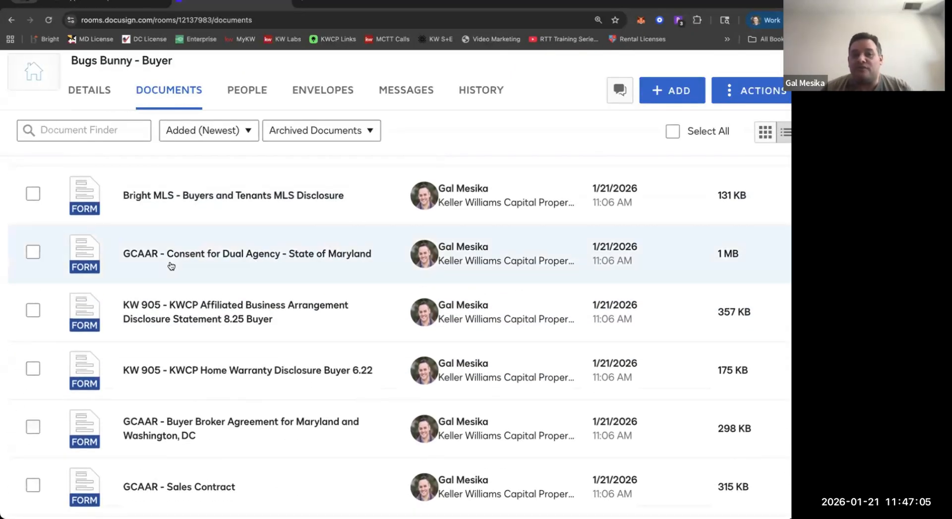
pyautogui.scroll(-2, 171, 265)
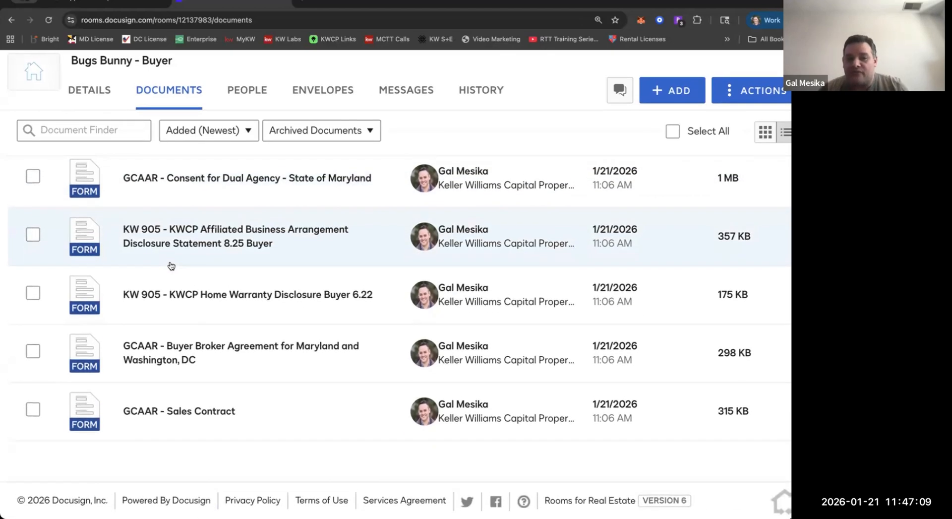
# Create an envelope from the five archived buyer forms in Room Docs, leaving out GCAAR - Sales Contract.
pyautogui.scroll(2, 171, 266)
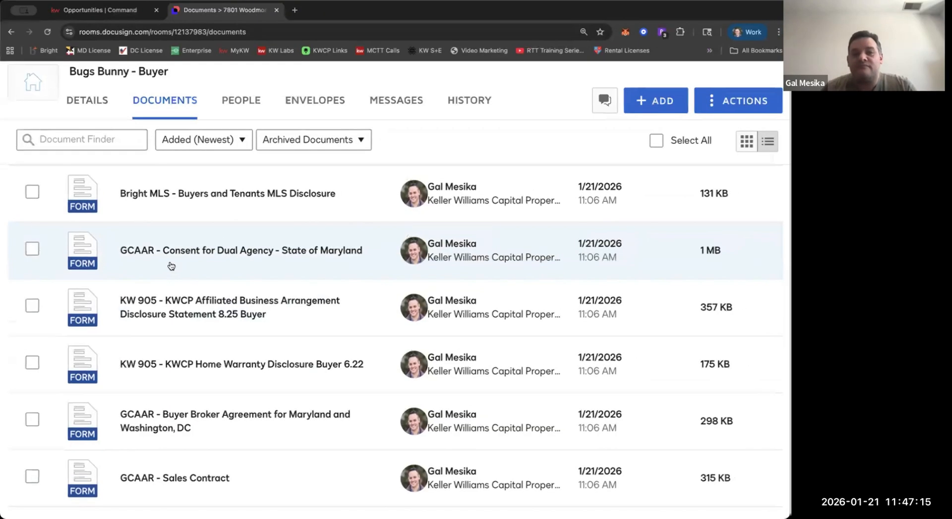
pyautogui.click(34, 243)
pyautogui.click(33, 300)
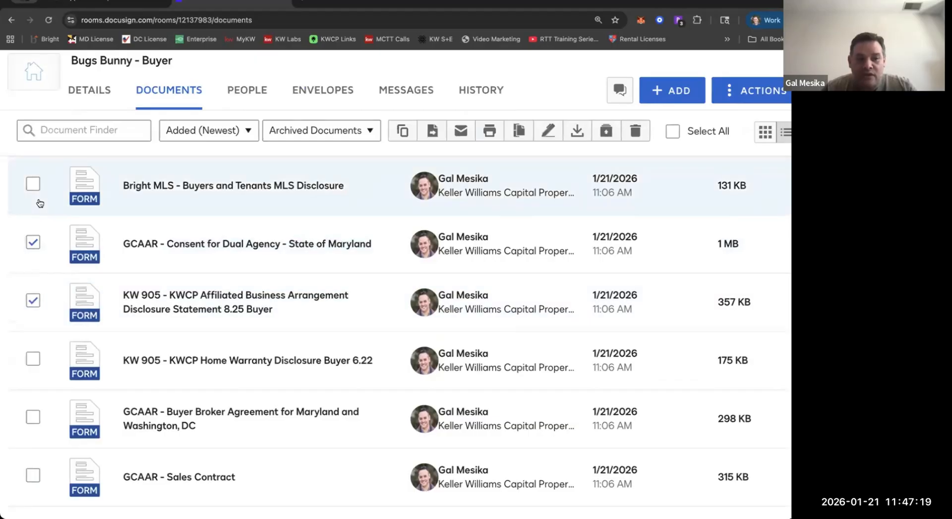
pyautogui.click(33, 417)
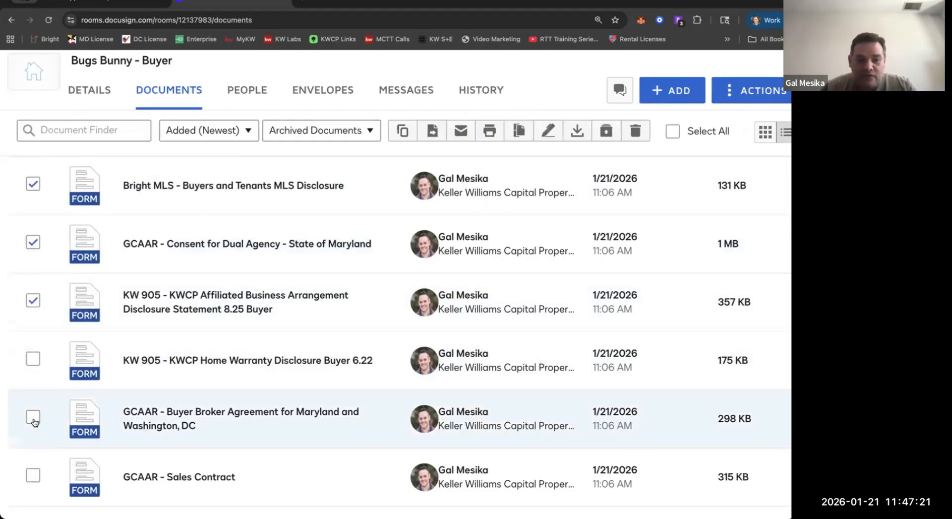
pyautogui.click(34, 359)
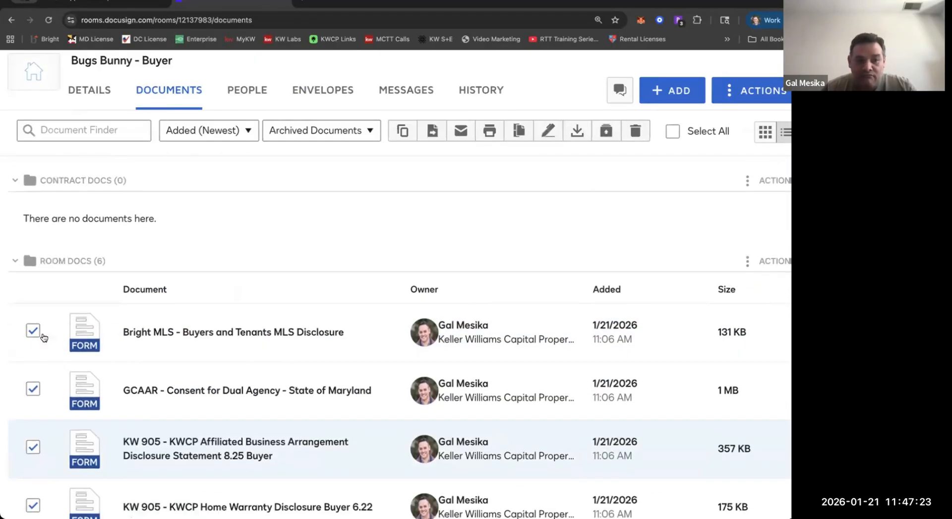
pyautogui.scroll(-3, 44, 337)
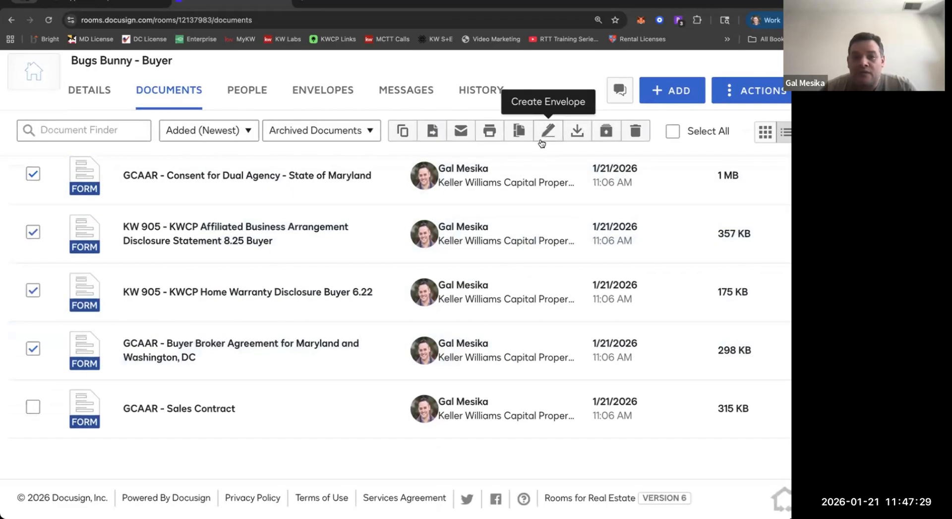
pyautogui.click(542, 140)
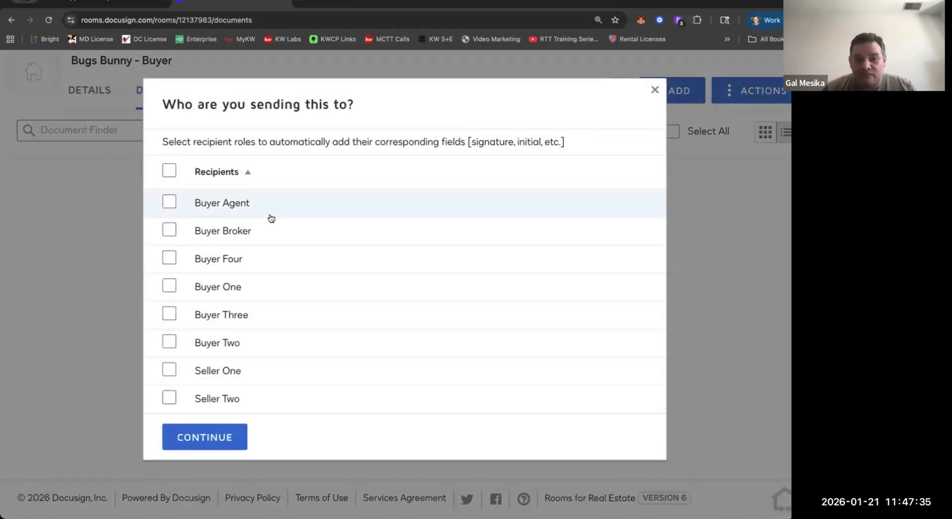
# Choose Buyer Agent, Buyer One and Buyer Two as the envelope's recipient roles and continue to its preparation.
pyautogui.click(163, 210)
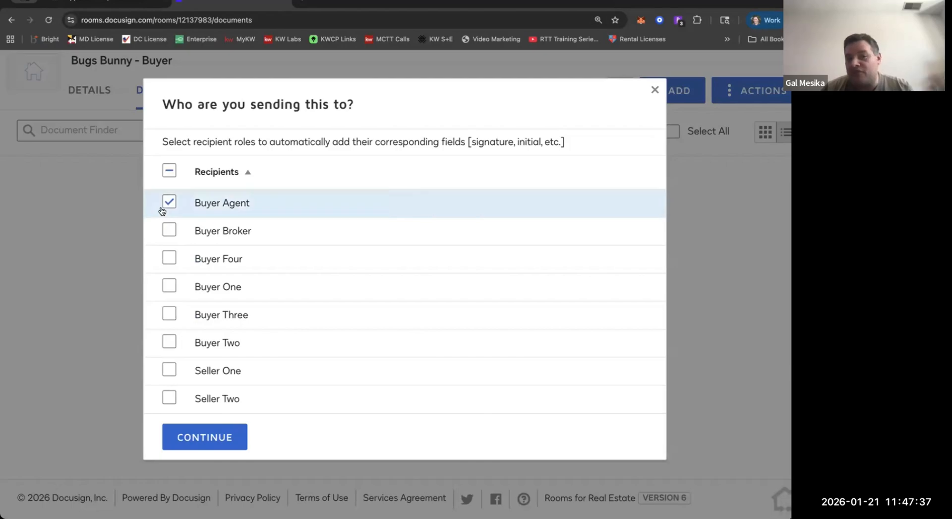
pyautogui.click(163, 293)
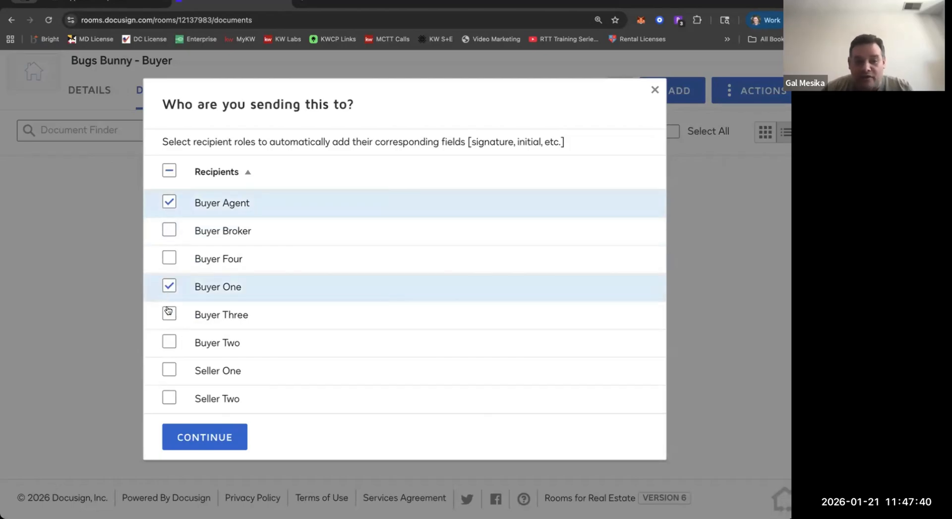
pyautogui.click(169, 346)
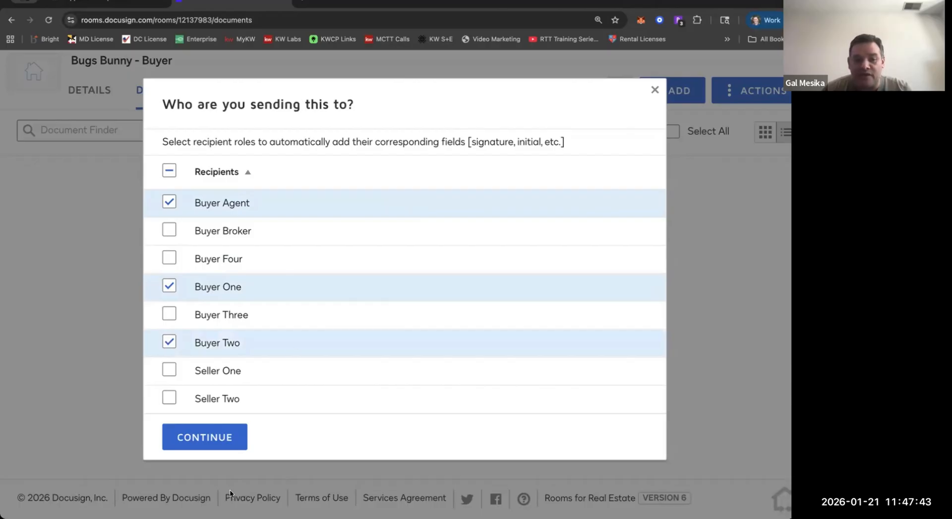
pyautogui.click(214, 443)
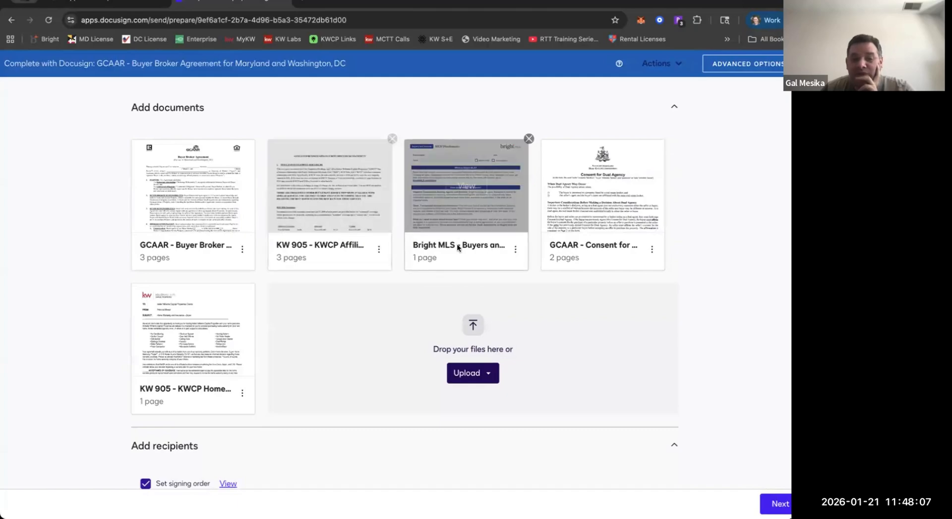
# Reorder the envelope documents after the Buyer Broker Agreement: Bright MLS disclosure, Consent for Dual Agency, Home Warranty Disclosure, Affiliated Business Arrangement Disclosure.
pyautogui.moveTo(461, 208); pyautogui.dragTo(317, 208)
pyautogui.moveTo(604, 241); pyautogui.dragTo(461, 214)
pyautogui.moveTo(216, 359); pyautogui.dragTo(608, 235)
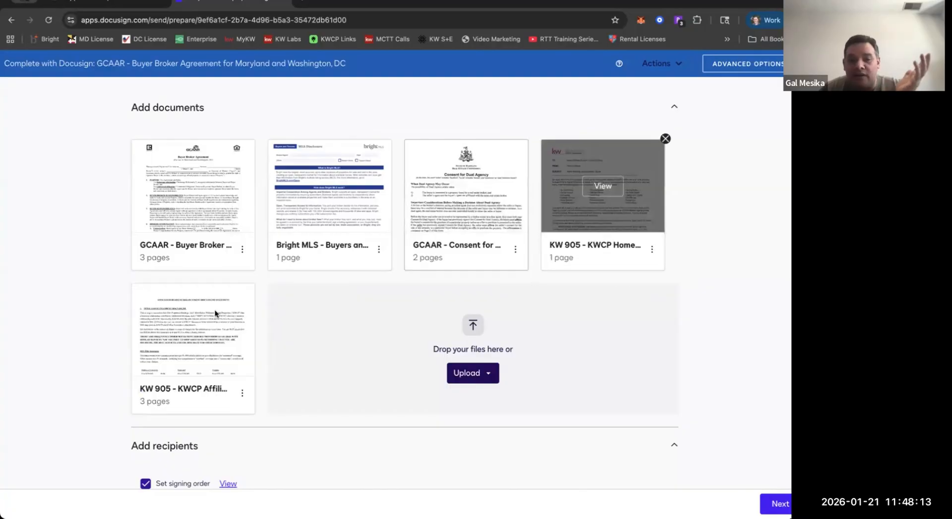
# Turn off the signing order for the envelope and check its recipients and message section.
pyautogui.scroll(-5, 251, 265)
pyautogui.scroll(-2, 140, 204)
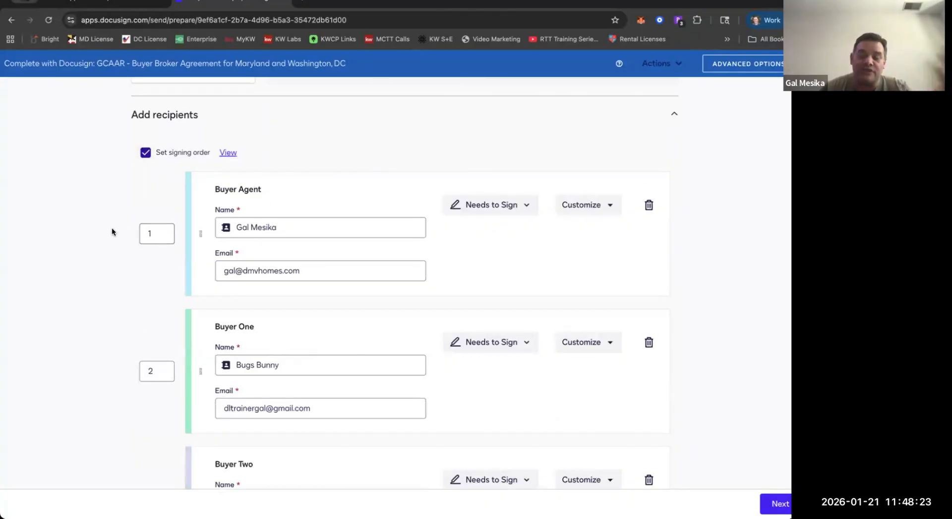
pyautogui.scroll(-2, 111, 232)
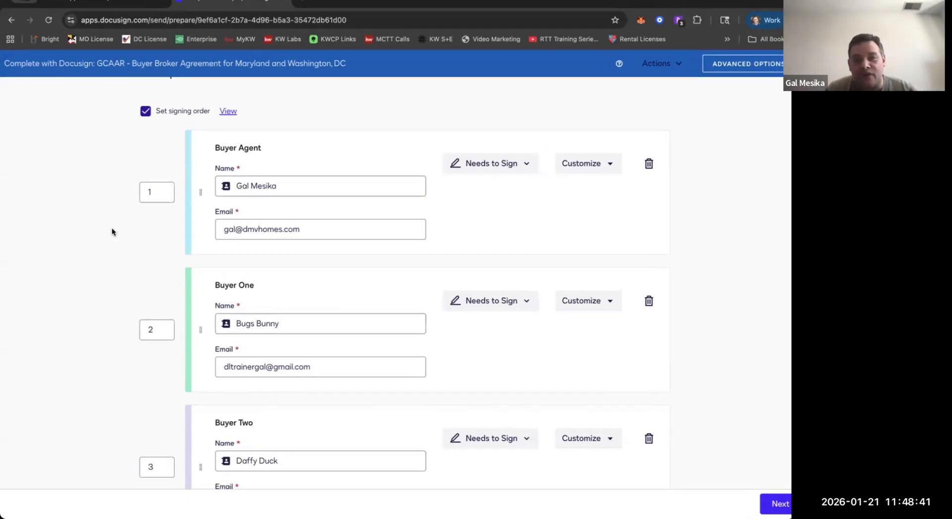
pyautogui.click(146, 120)
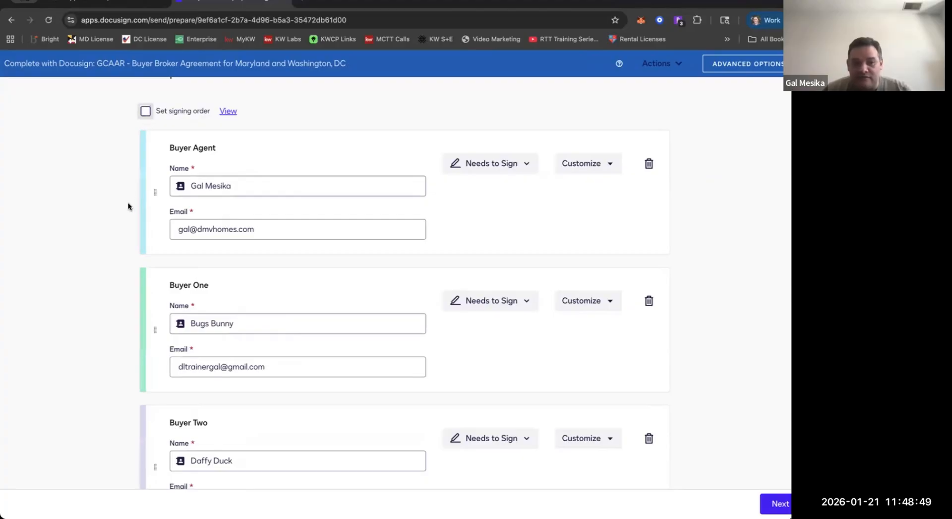
pyautogui.scroll(-5, 127, 206)
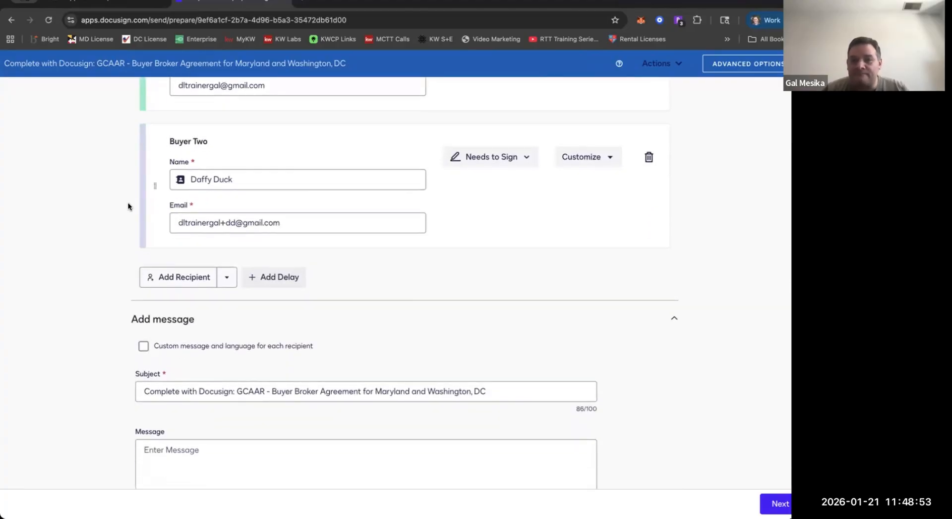
pyautogui.scroll(5, 128, 205)
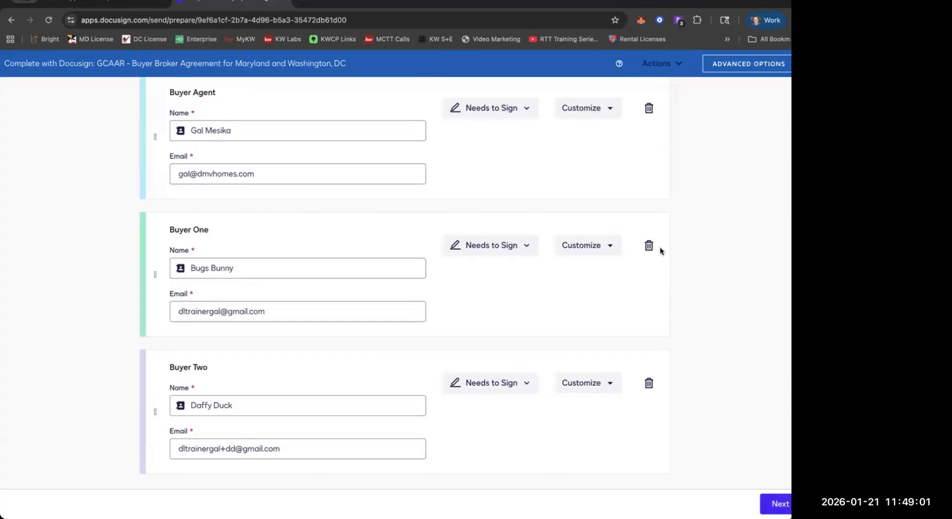
pyautogui.scroll(10, 660, 251)
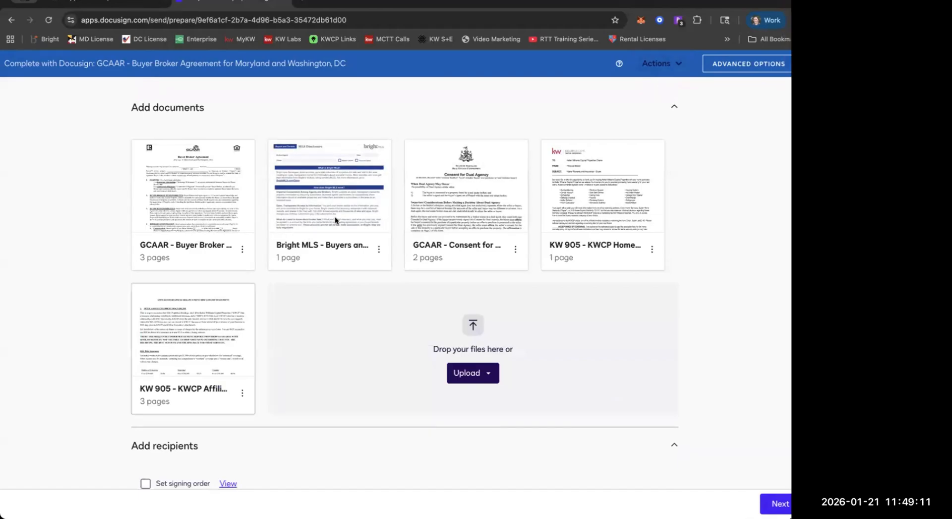
# Collapse and reopen the envelope's document section and discard the draft envelope.
pyautogui.moveTo(200, 201)
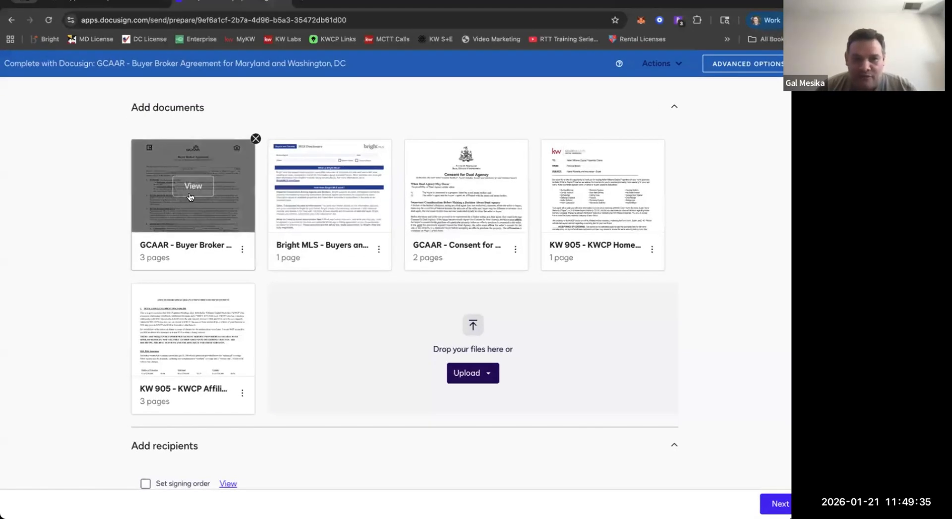
pyautogui.click(341, 121)
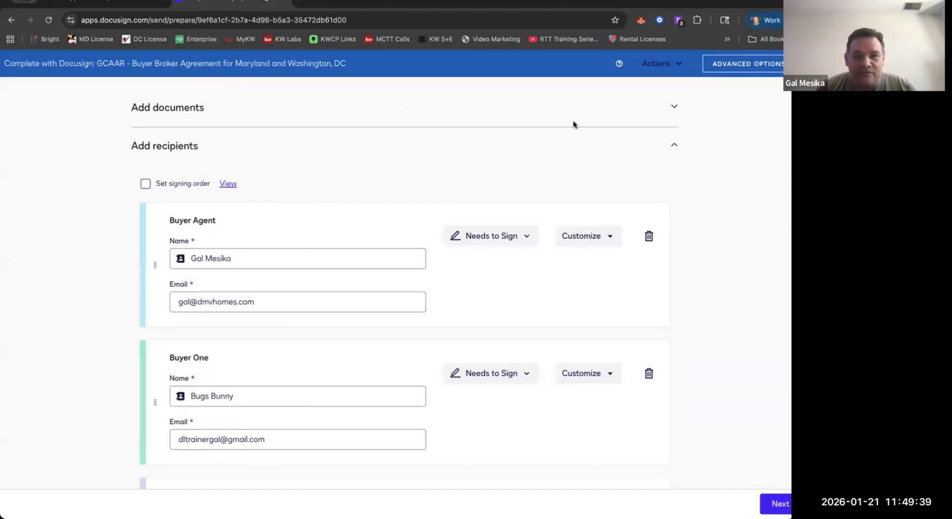
pyautogui.click(660, 119)
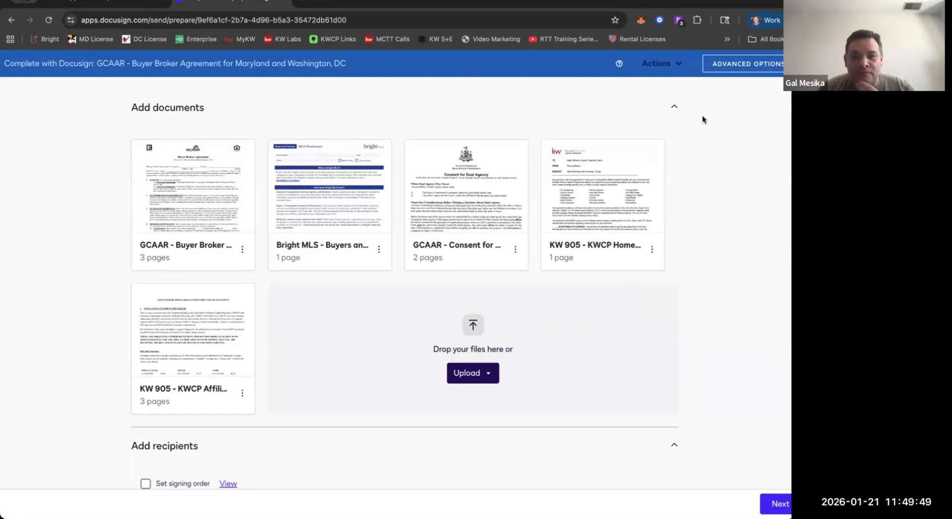
pyautogui.click(664, 74)
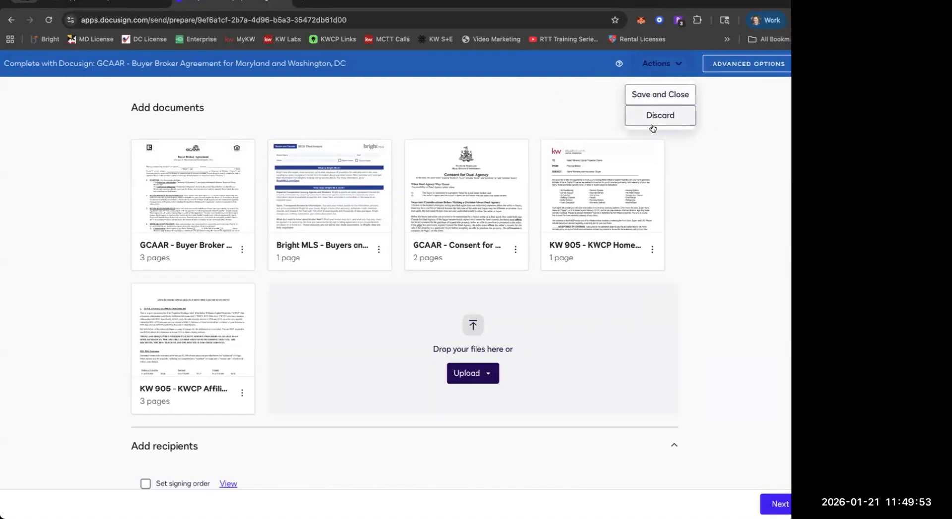
pyautogui.click(652, 127)
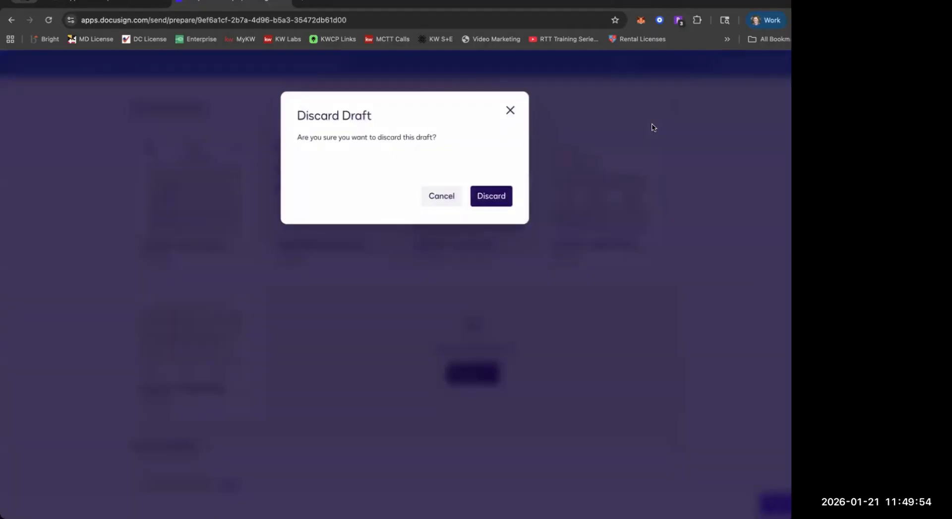
pyautogui.click(488, 206)
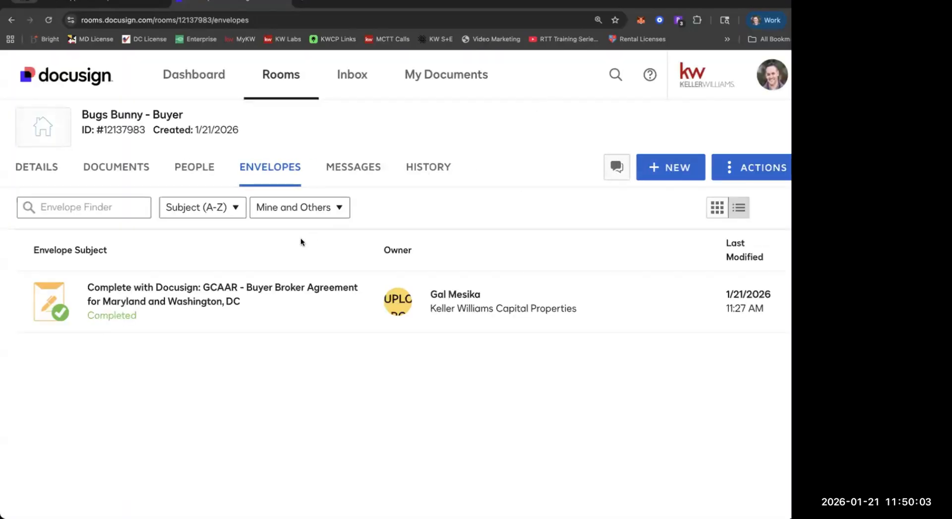
# Return to the room's archived documents and look over the Buyer Docs, Contract Docs and Room Docs folders.
pyautogui.click(96, 181)
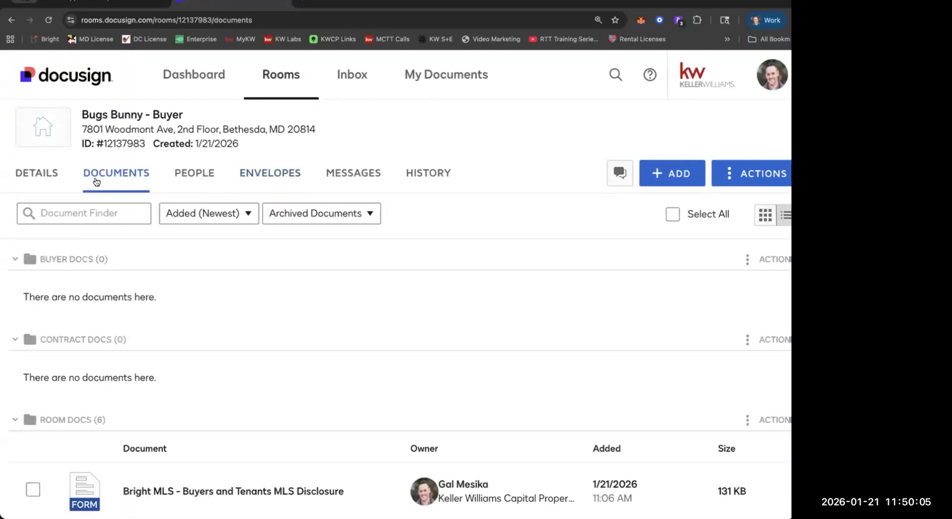
pyautogui.scroll(-6, 96, 180)
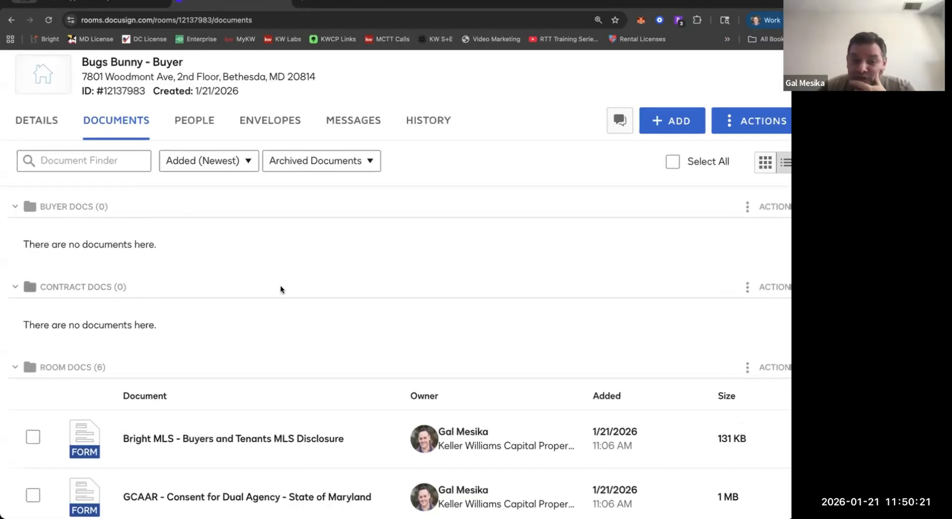
pyautogui.scroll(-3, 281, 289)
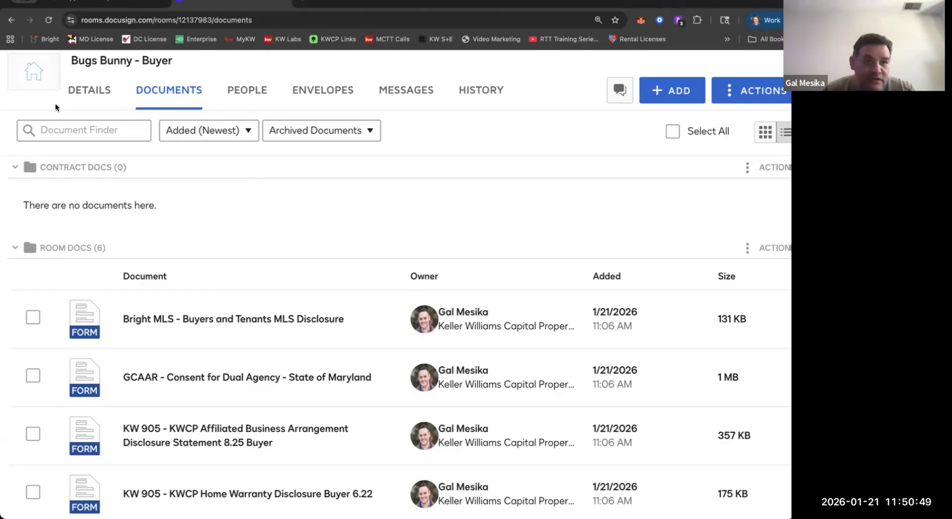
# Switch to KW Command, collapse the opportunity's side panel and view the available buyer checklist types for its documents.
pyautogui.click(109, 3)
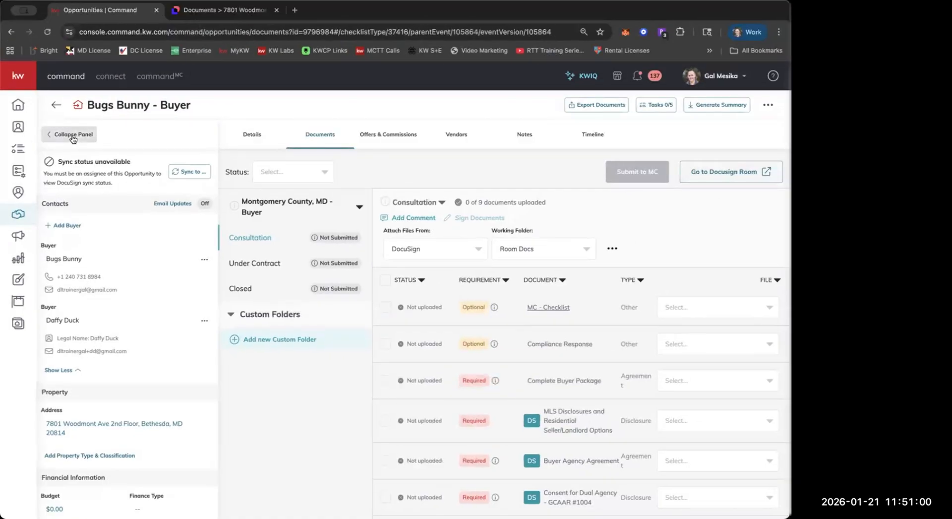
pyautogui.click(73, 137)
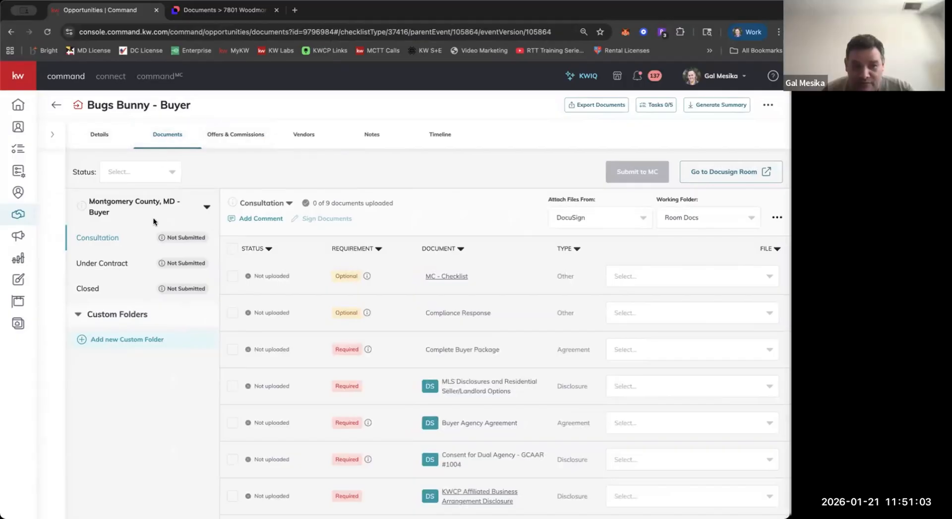
pyautogui.click(207, 207)
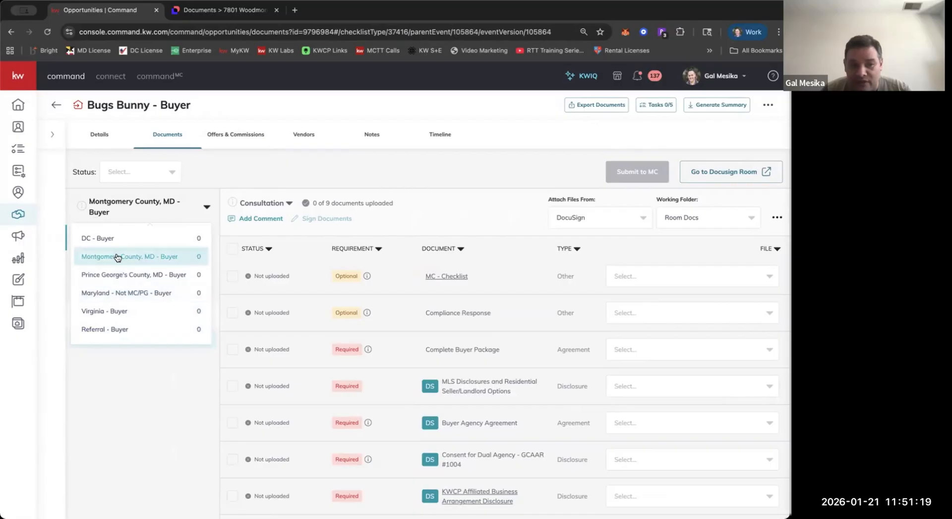
pyautogui.click(448, 235)
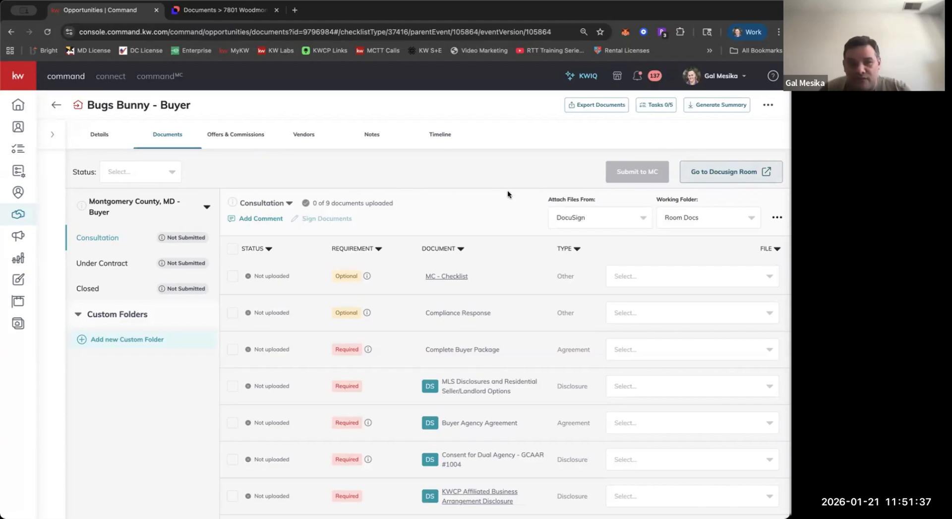
# Switch back to the Docusign room and review the archived forms in the Room Docs folder.
pyautogui.click(171, 13)
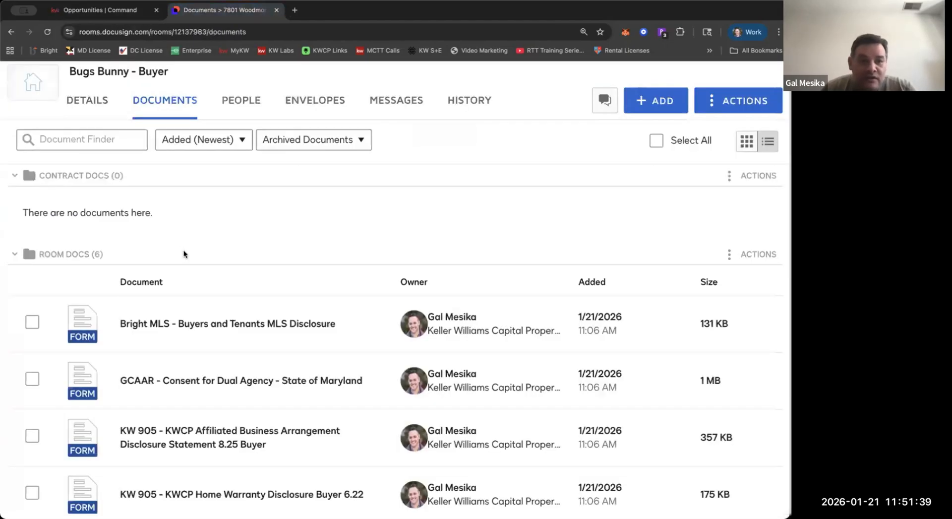
pyautogui.scroll(-3, 135, 277)
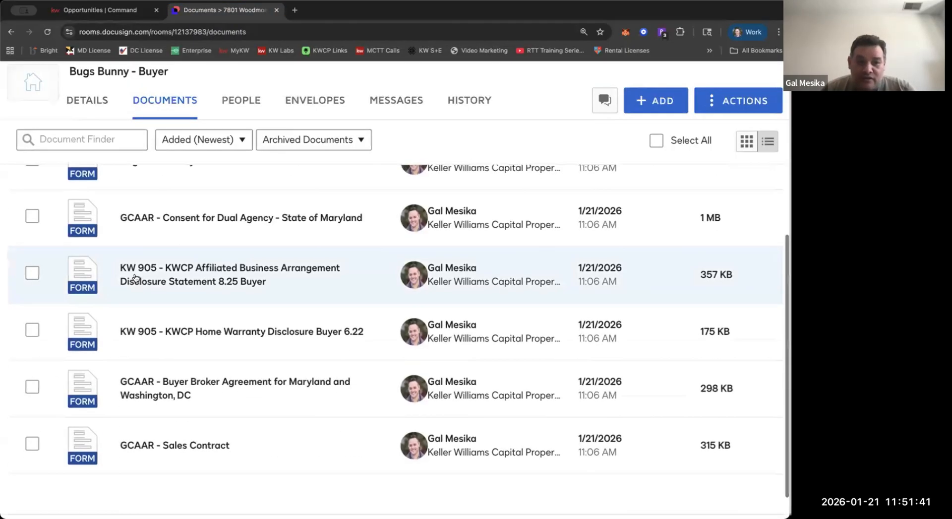
pyautogui.scroll(-1, 135, 278)
pyautogui.scroll(2, 135, 278)
pyautogui.scroll(-2, 135, 278)
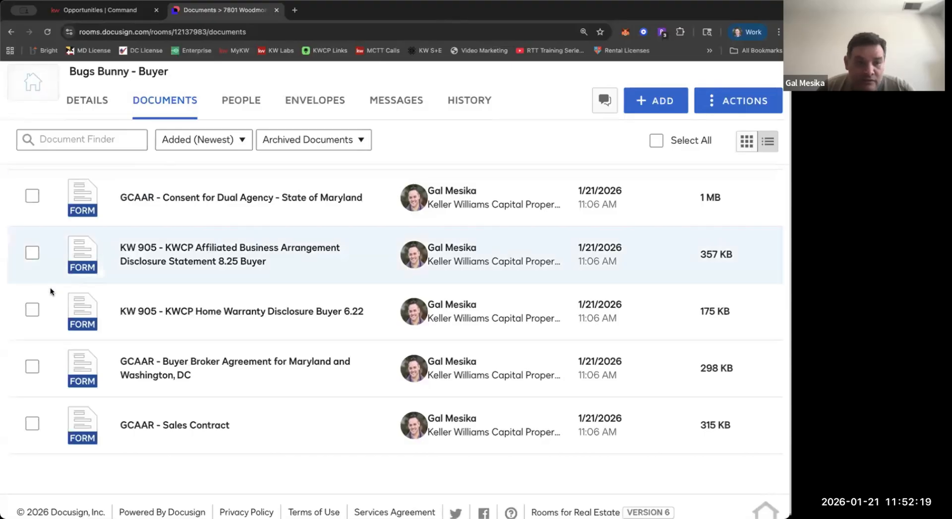
# Switch to KW Command, leave the opportunity and view the connected applications in the account settings.
pyautogui.click(89, 11)
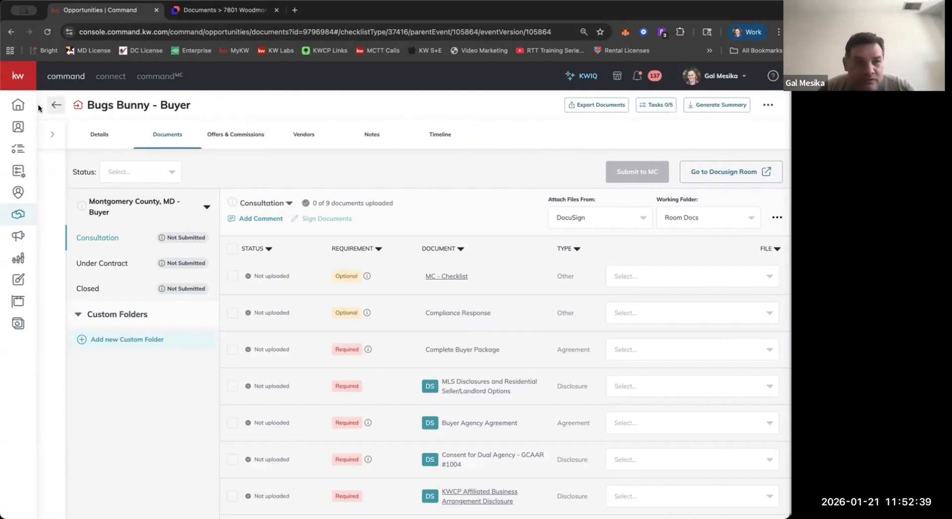
pyautogui.click(58, 105)
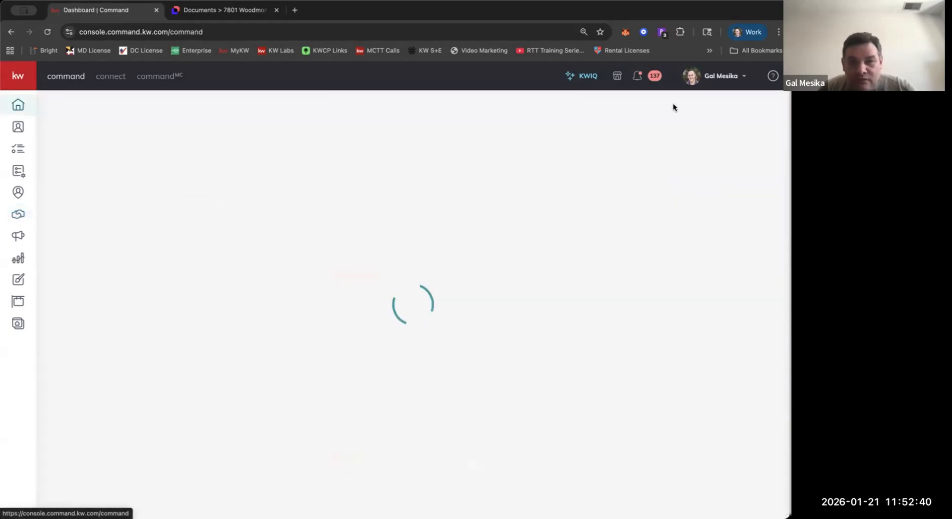
pyautogui.click(732, 76)
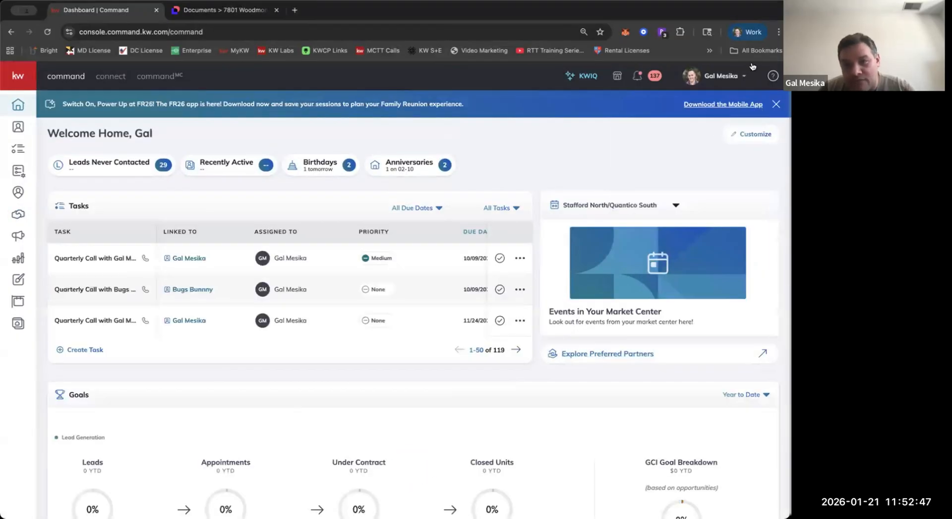
pyautogui.click(733, 79)
pyautogui.click(652, 242)
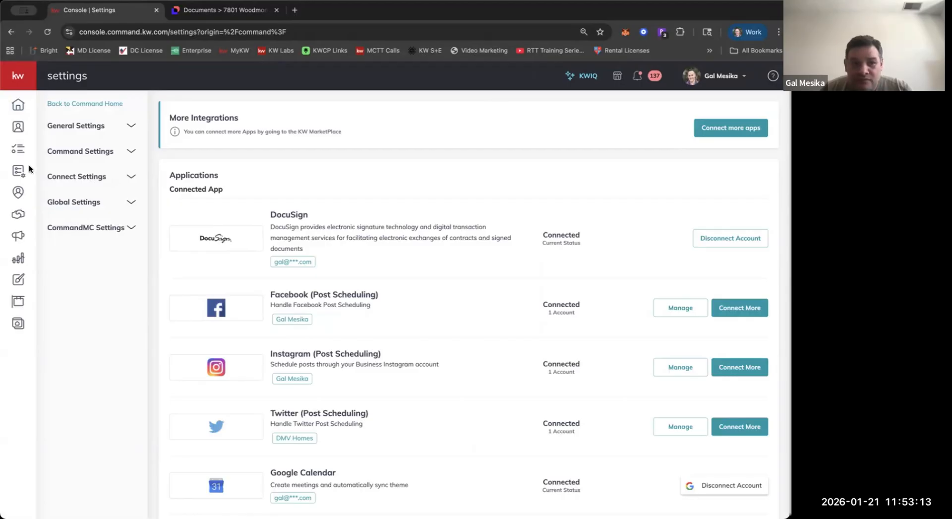
# Open the first Watch-stage buyer opportunity in the Cultivate phase and show its documents with the side panel collapsed.
pyautogui.click(18, 214)
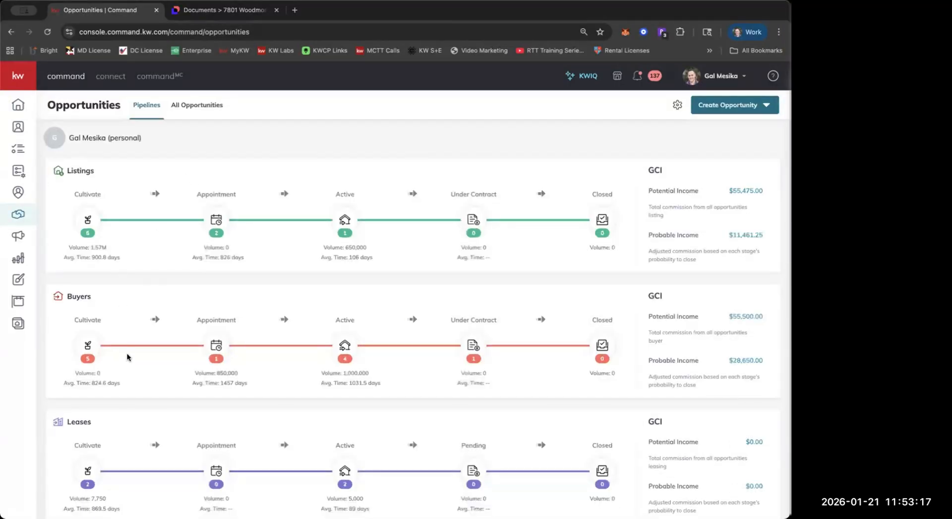
pyautogui.click(87, 343)
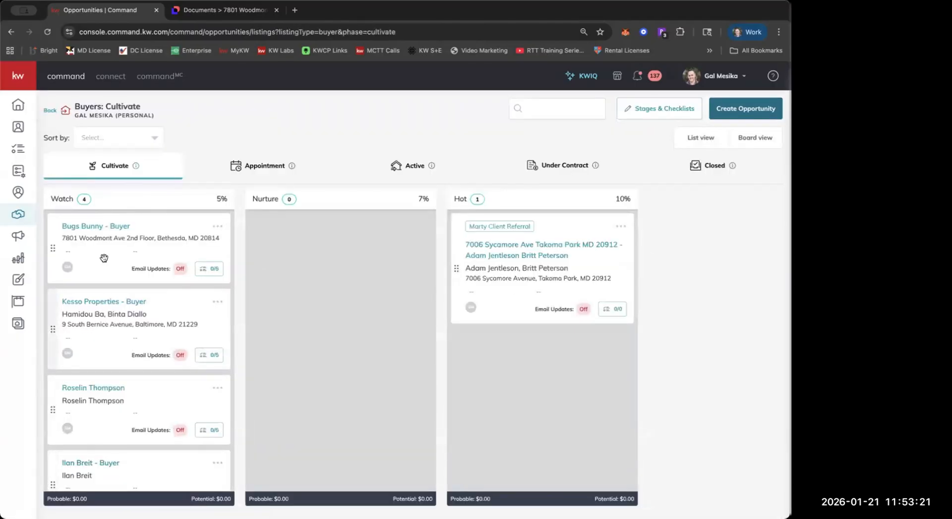
pyautogui.click(108, 228)
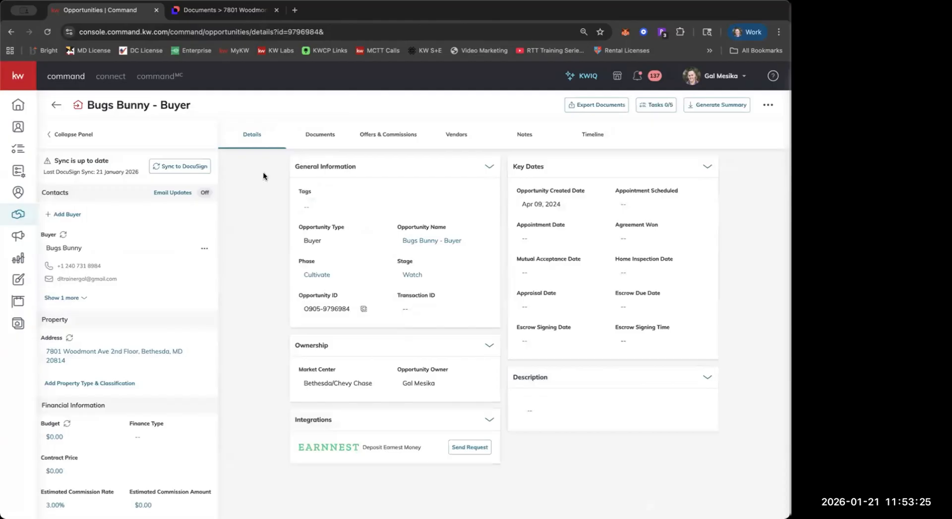
pyautogui.click(84, 134)
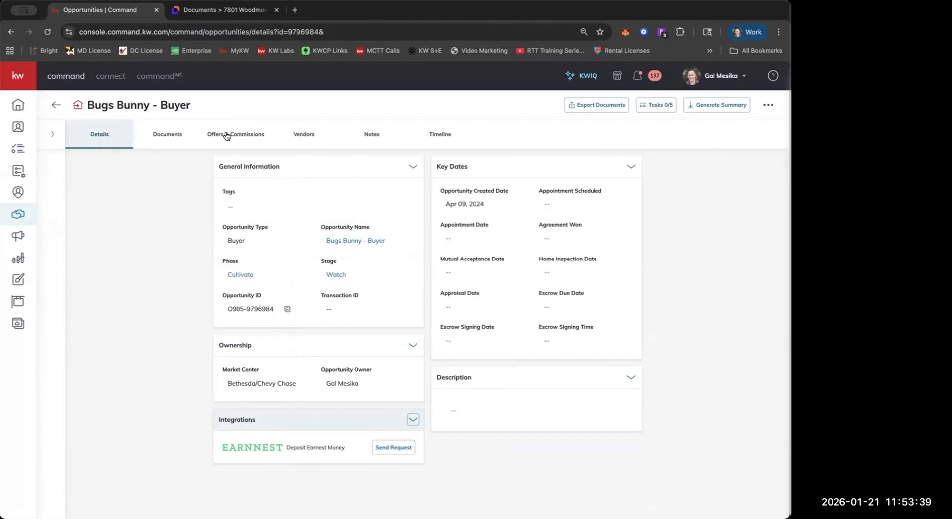
pyautogui.click(182, 143)
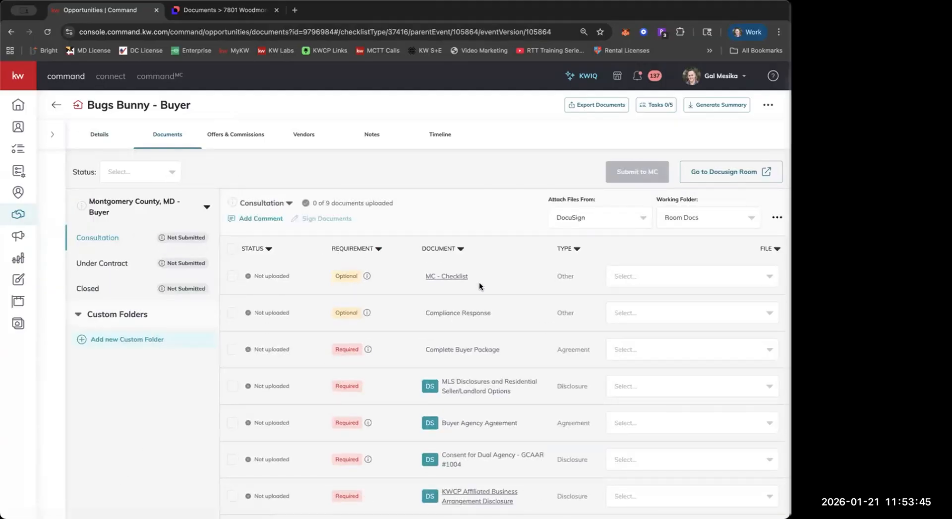
# Review the Consultation checklist and change the opportunity's checklist type to Maryland - Not MC/PG - Buyer.
pyautogui.scroll(-2, 480, 282)
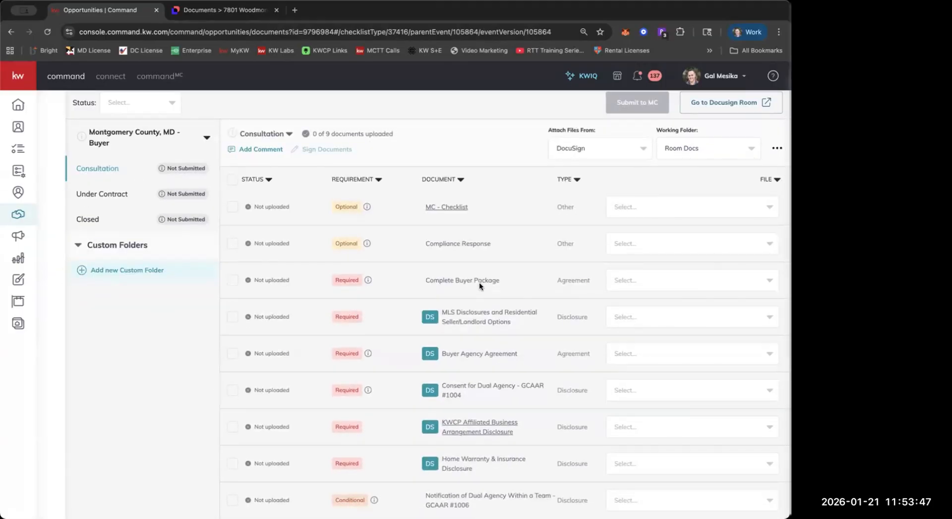
pyautogui.click(163, 135)
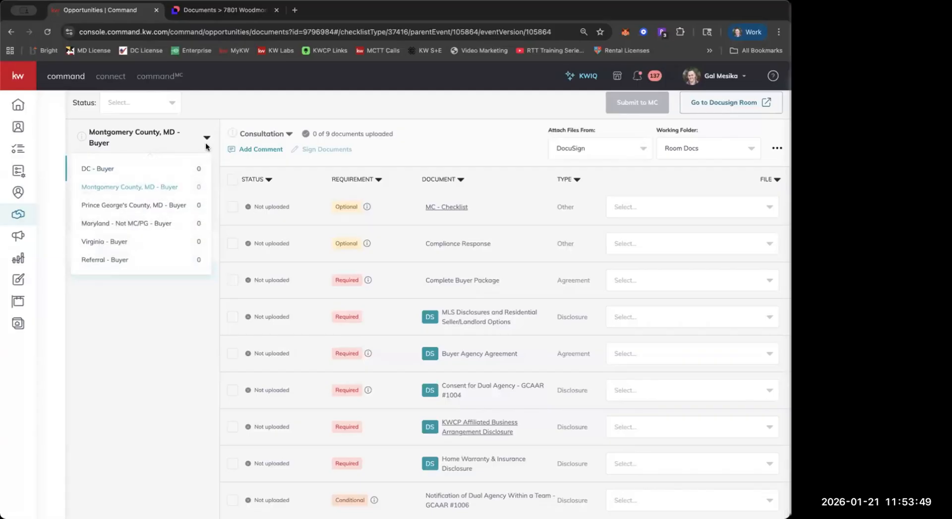
pyautogui.click(171, 226)
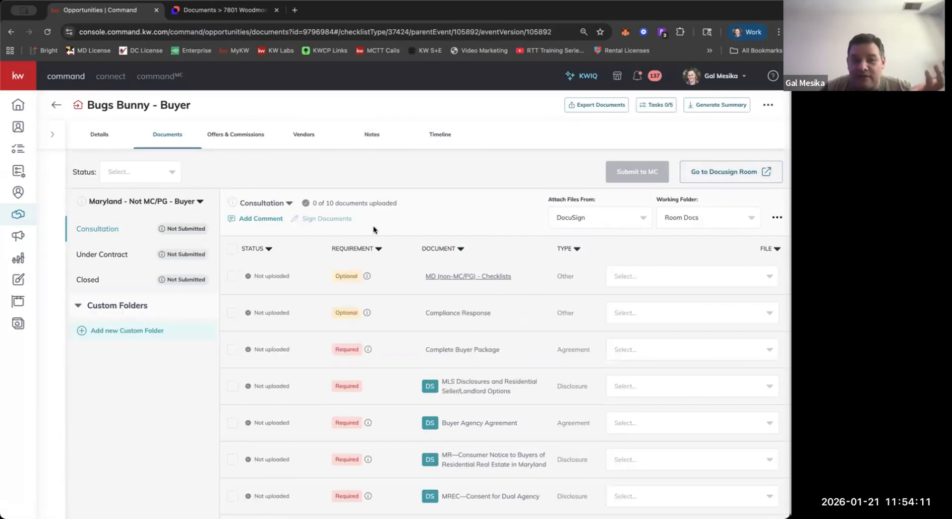
# Go to the opportunity's Docusign room and start adding documents from Docusign Forms.
pyautogui.click(708, 173)
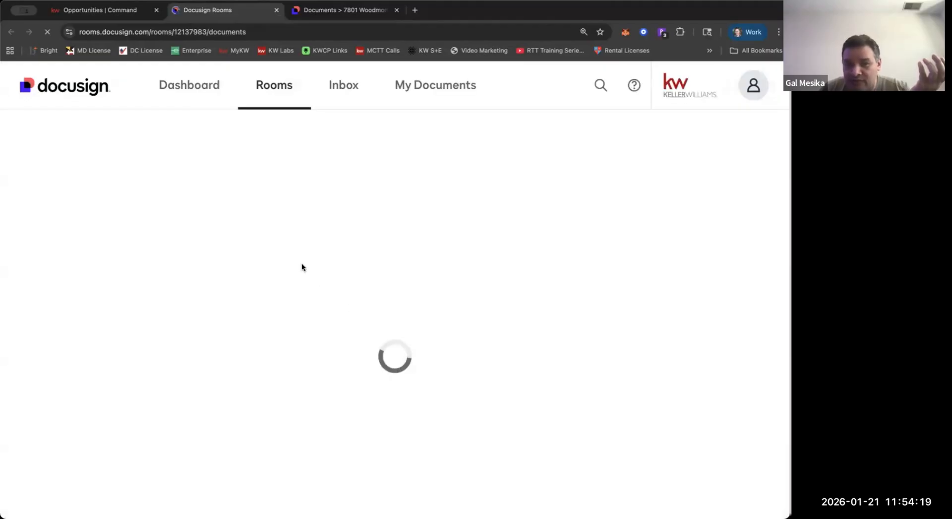
pyautogui.scroll(-10, 316, 263)
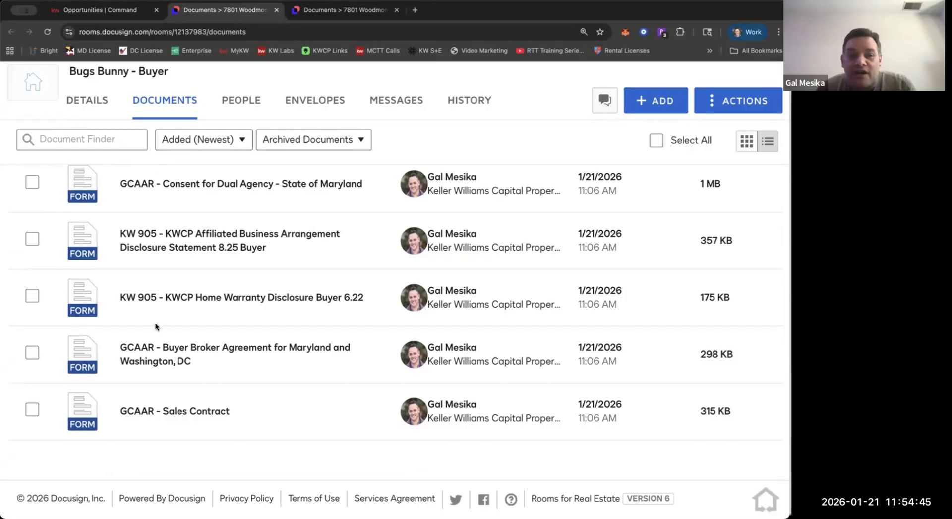
pyautogui.click(663, 107)
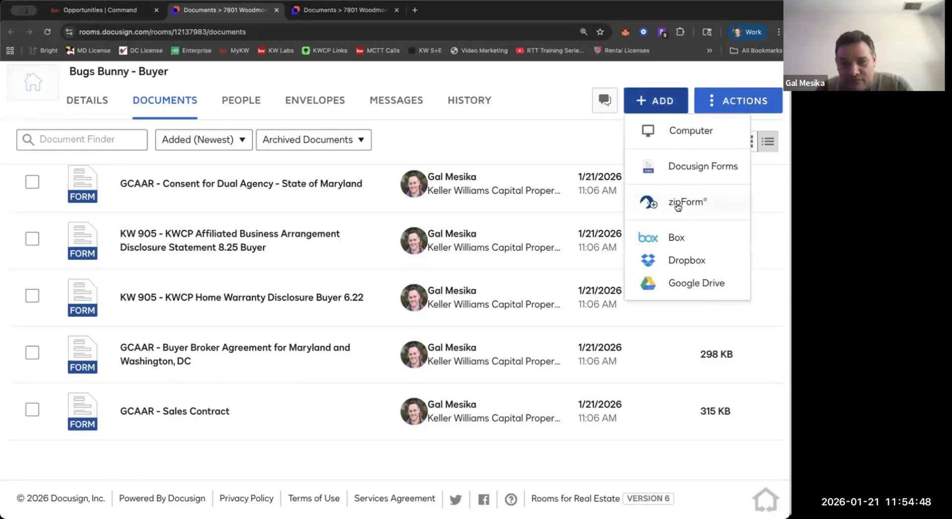
pyautogui.click(701, 169)
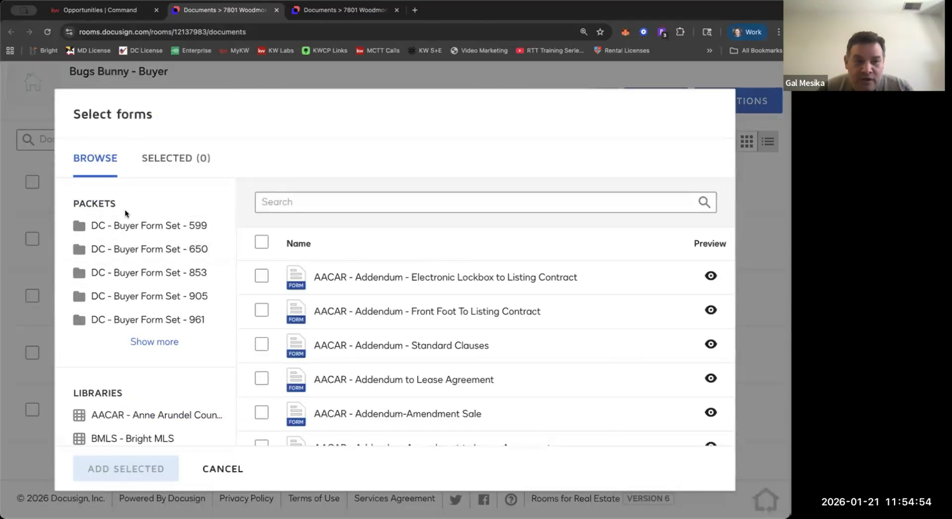
# Expand the packet list and open the MD - AA - Anne Arundel County, MD - Buyer Form Set - 650 packet.
pyautogui.click(136, 337)
pyautogui.scroll(-10, 146, 280)
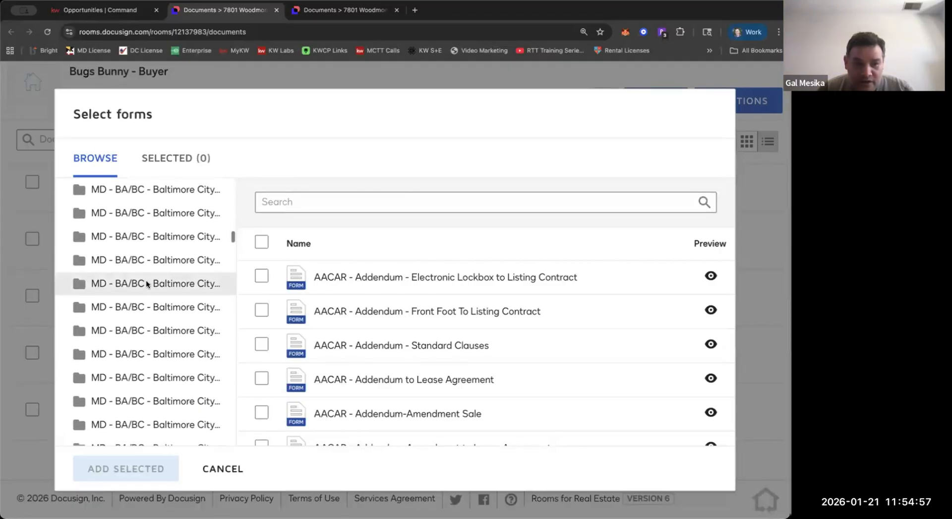
pyautogui.scroll(3, 145, 280)
pyautogui.click(146, 280)
pyautogui.scroll(3, 145, 281)
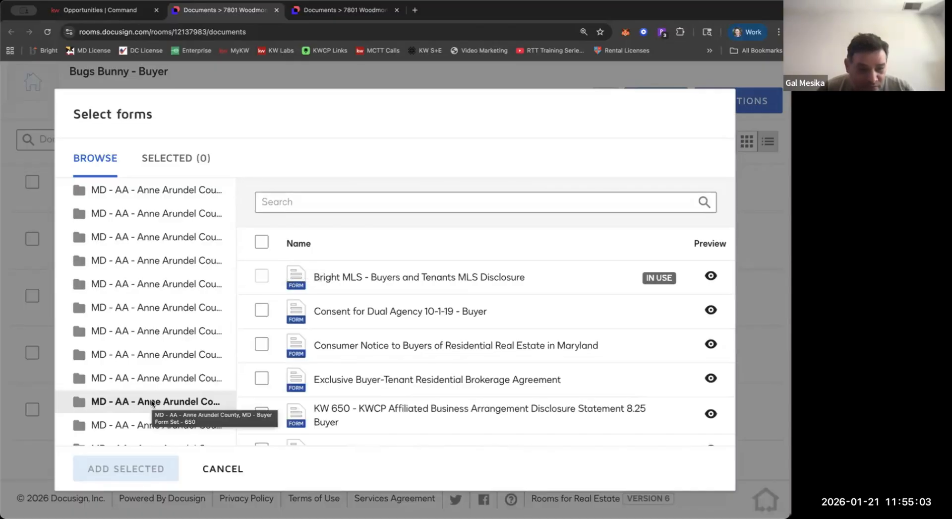
pyautogui.scroll(-3, 152, 402)
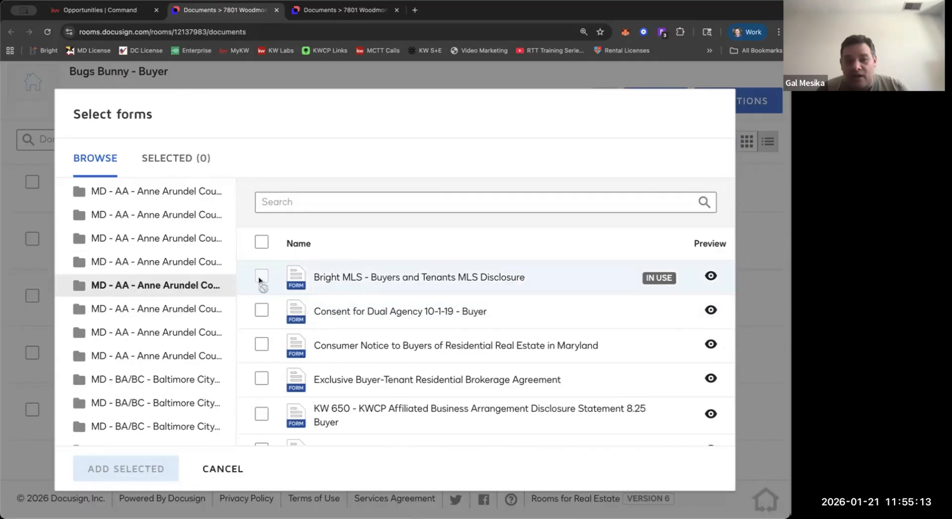
# Select all available forms in the Form Set - 650 packet, look them over and cancel adding them.
pyautogui.click(262, 244)
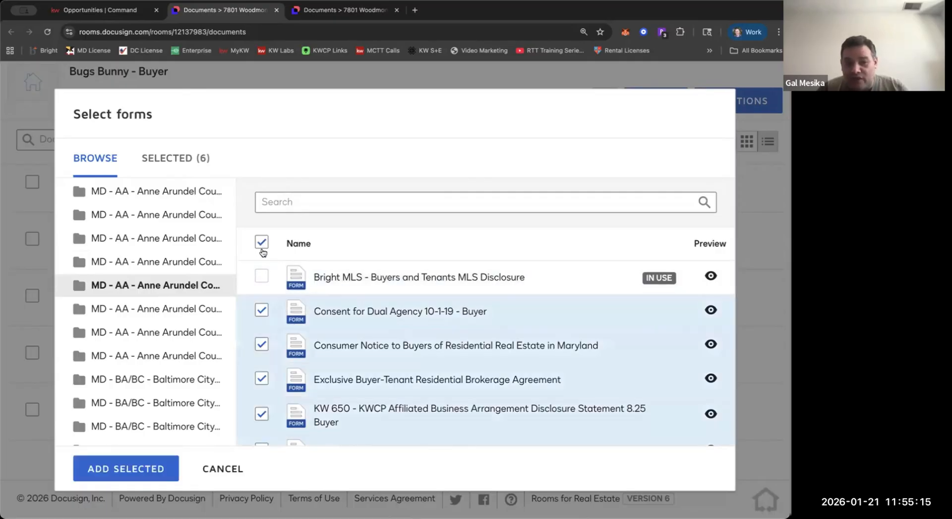
pyautogui.scroll(-3, 268, 390)
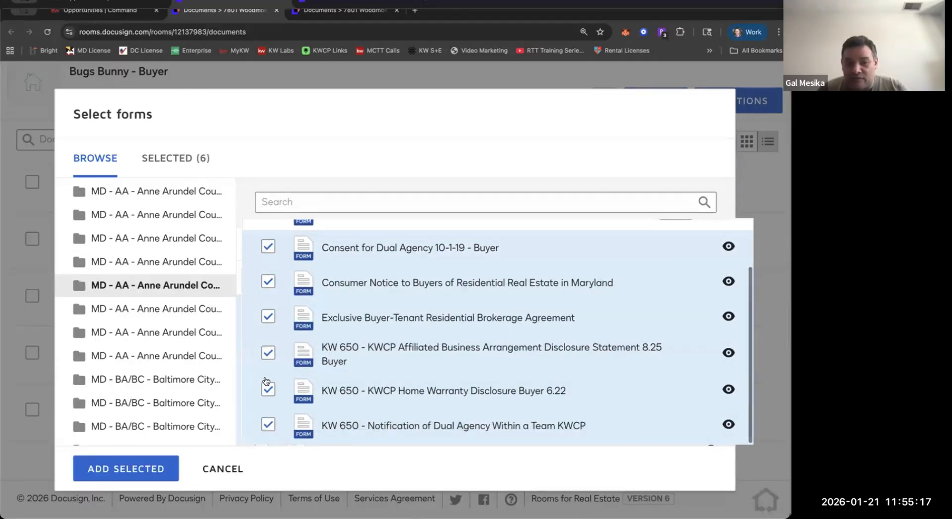
pyautogui.scroll(3, 266, 385)
pyautogui.scroll(-2, 266, 381)
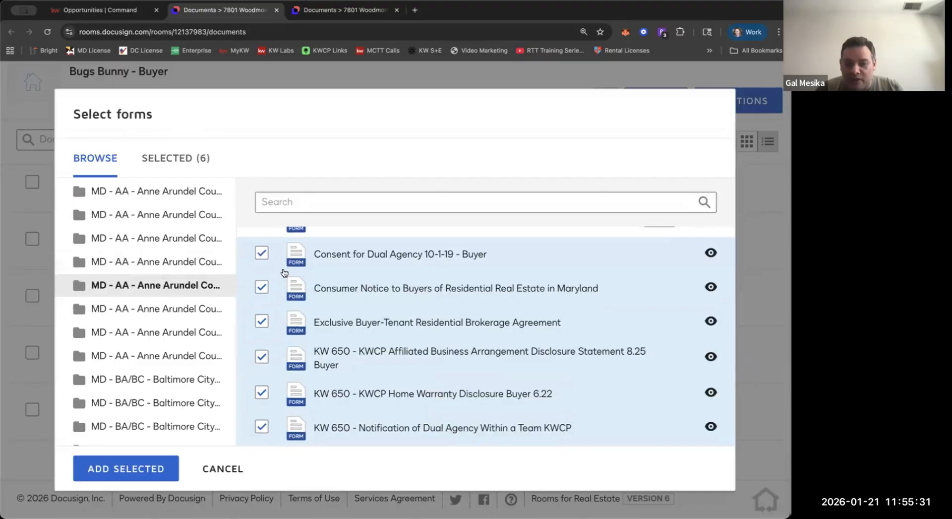
pyautogui.scroll(2, 279, 276)
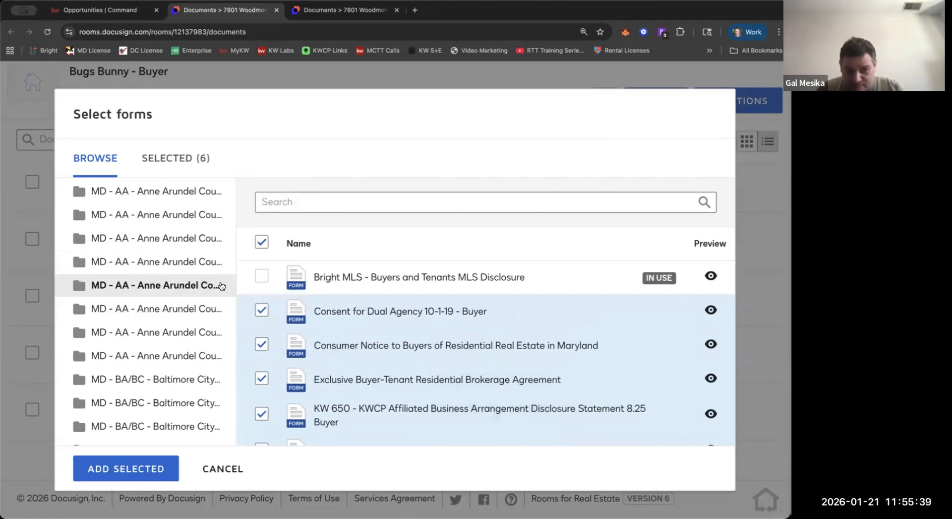
pyautogui.click(265, 244)
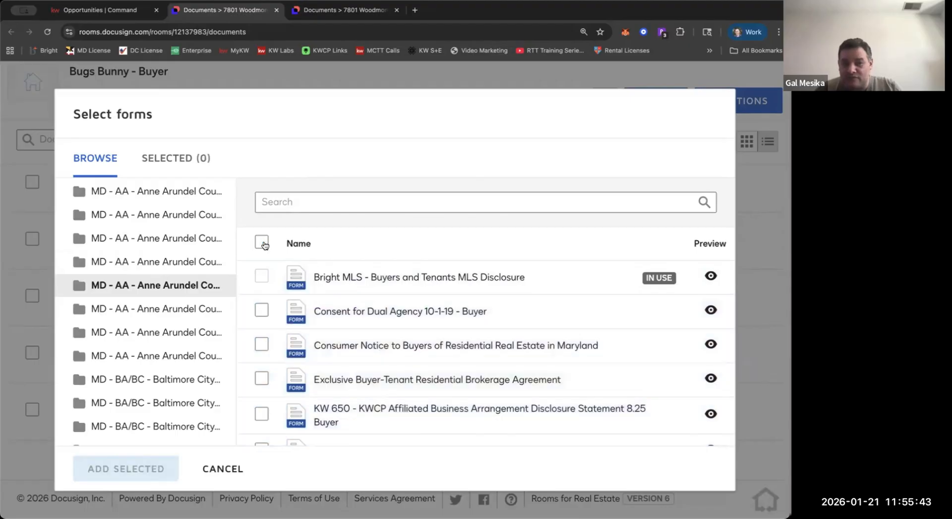
pyautogui.click(265, 245)
pyautogui.click(153, 465)
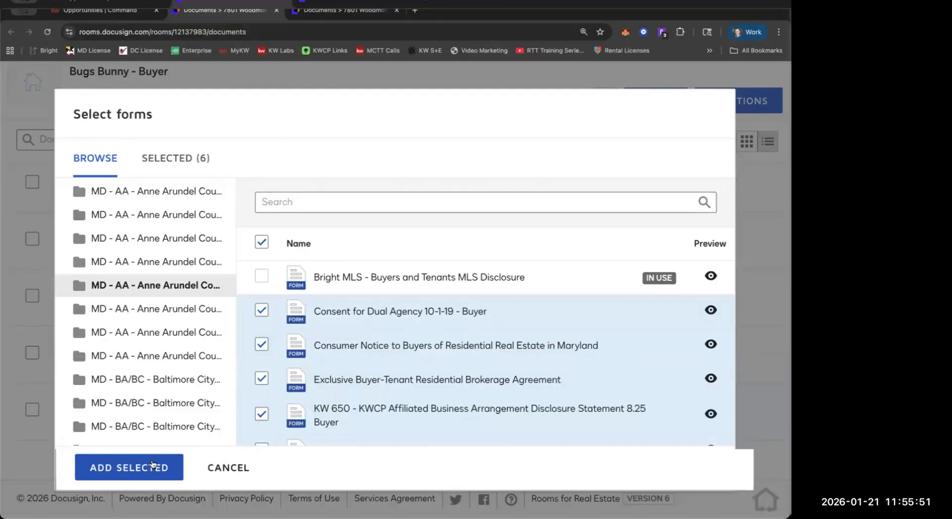
pyautogui.click(214, 468)
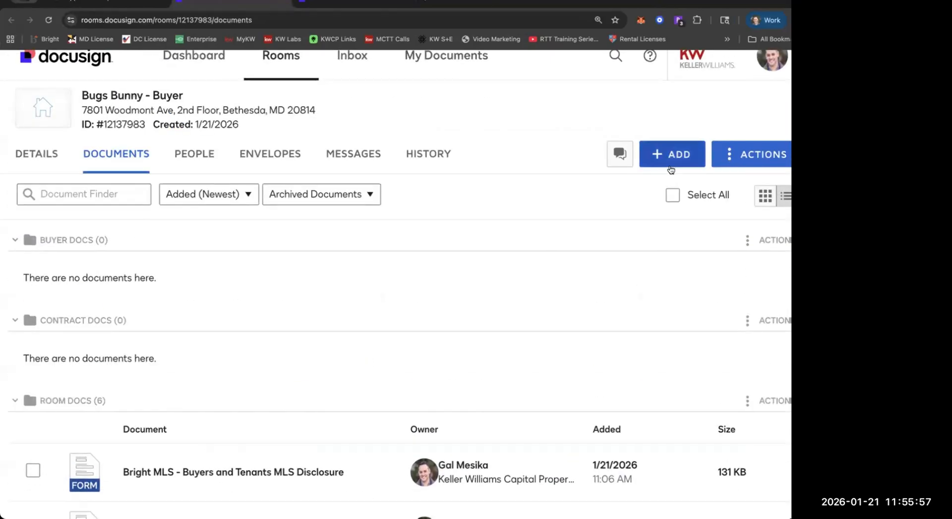
# Restart adding Docusign Forms and open the MD - AA - Anne Arundel County - Buyer Form Set - 905 packet.
pyautogui.click(672, 154)
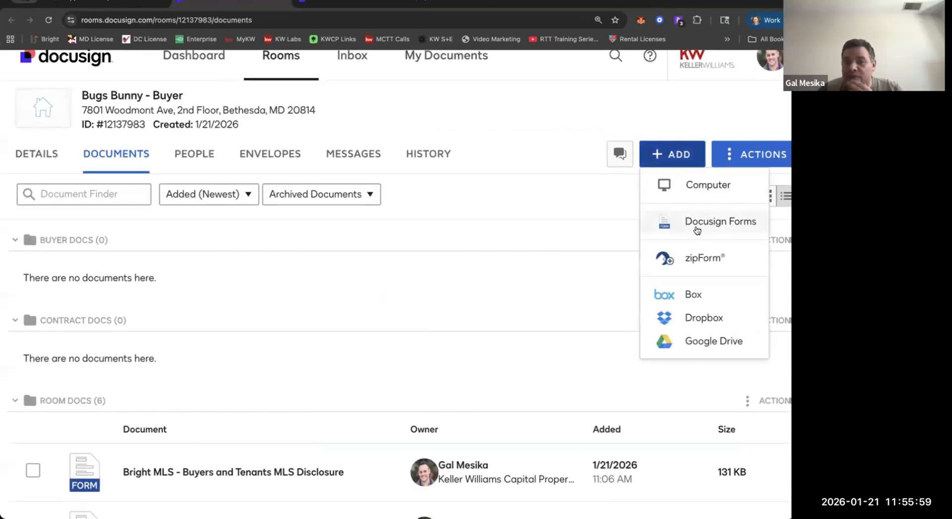
pyautogui.click(698, 228)
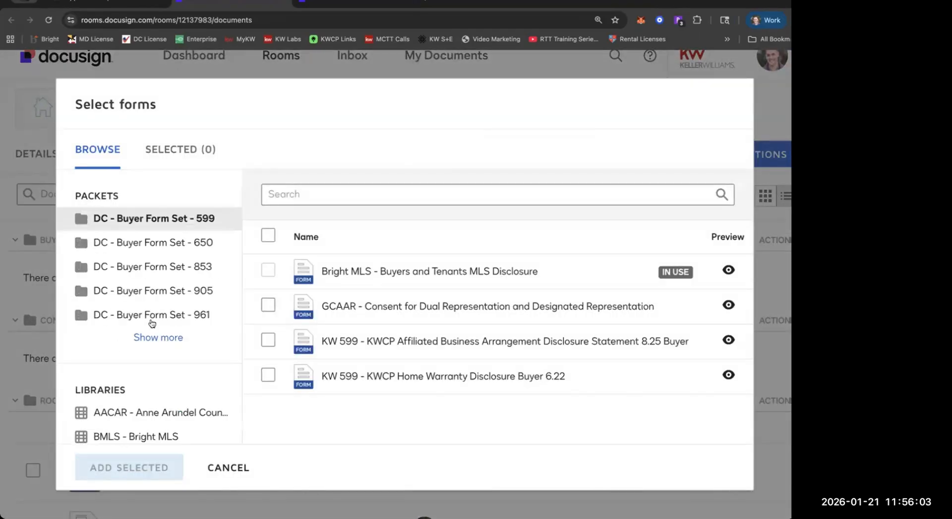
pyautogui.click(151, 337)
pyautogui.scroll(-1, 142, 279)
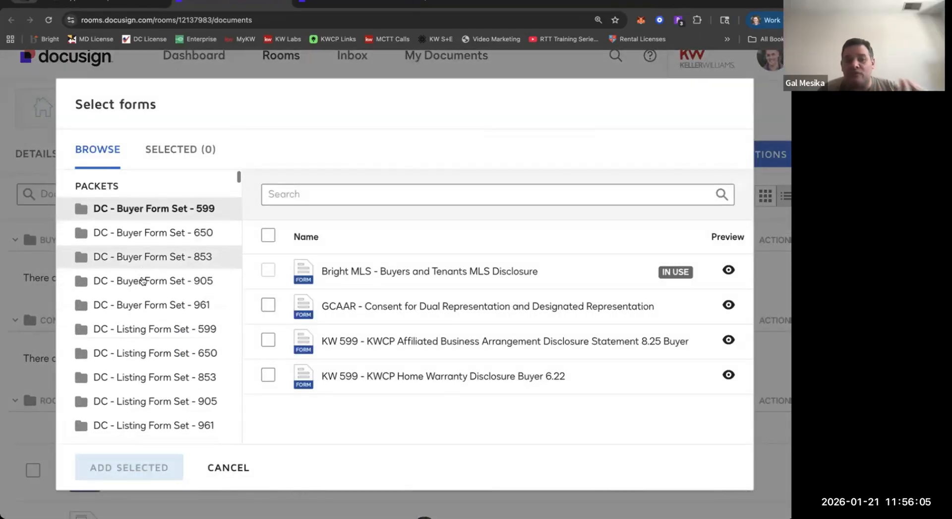
pyautogui.scroll(-15, 143, 281)
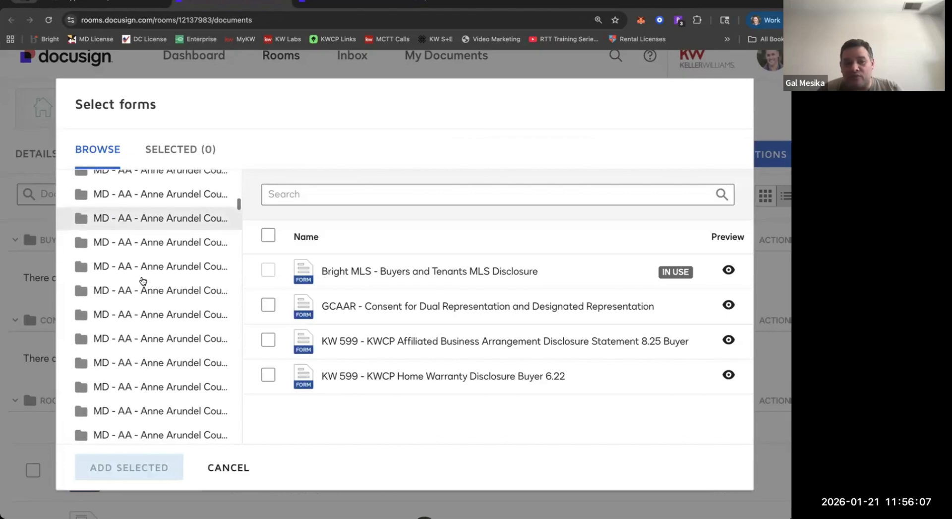
pyautogui.scroll(-1, 143, 280)
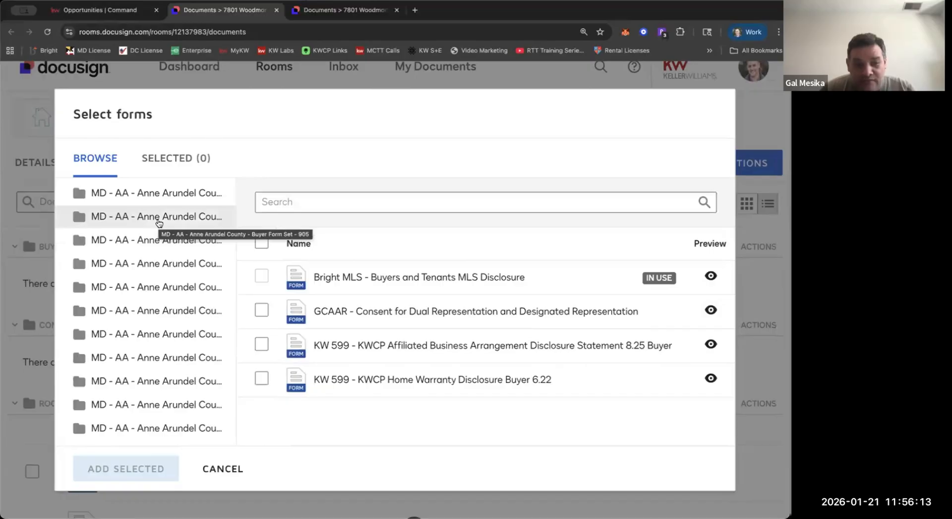
pyautogui.click(158, 217)
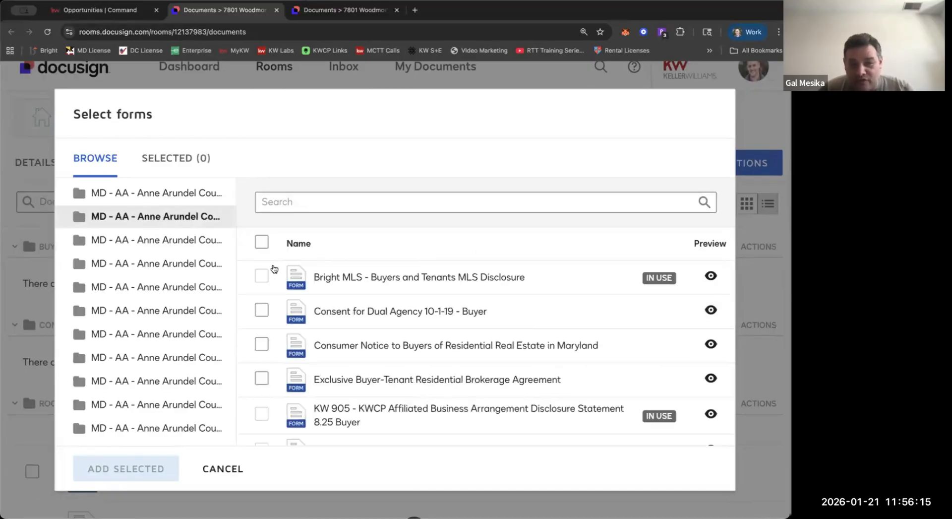
# Select and deselect the Consent for Dual Agency 10-1-19 - Buyer form and look over the packet's forms.
pyautogui.click(326, 311)
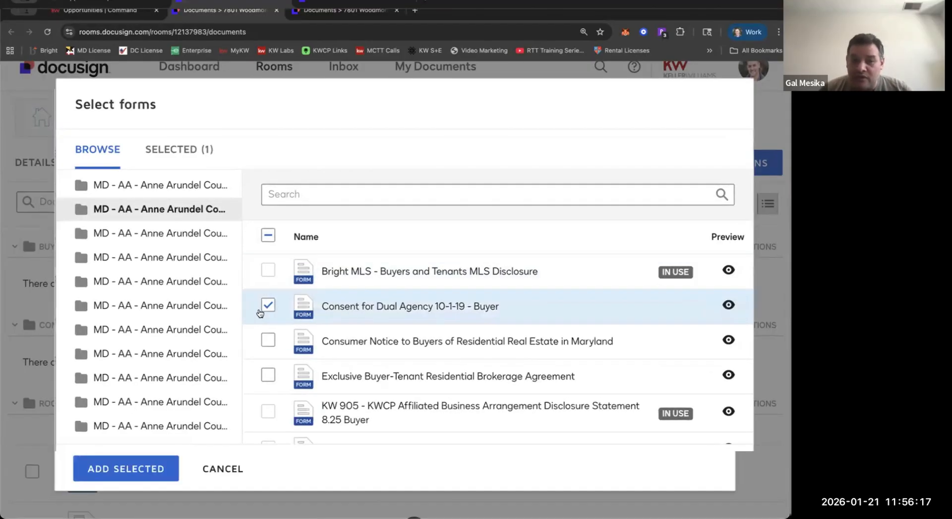
pyautogui.click(264, 306)
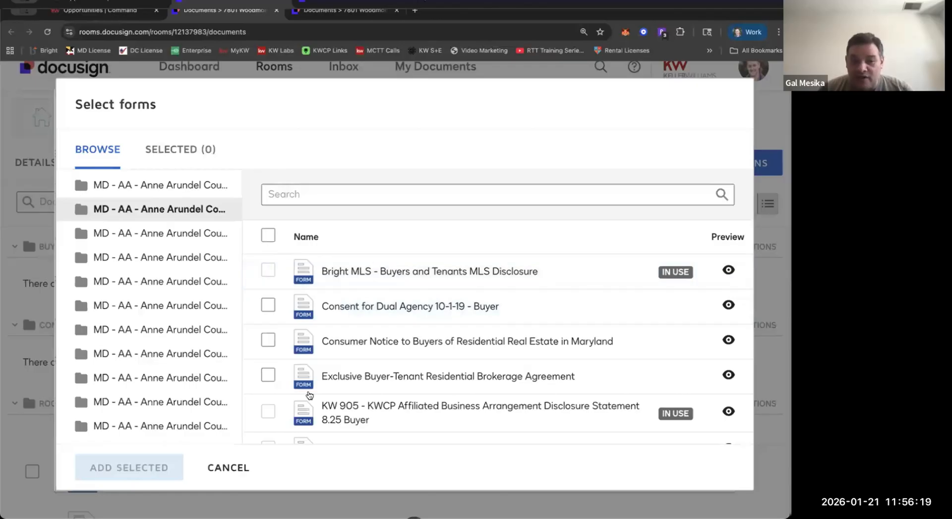
pyautogui.scroll(-1, 305, 391)
pyautogui.scroll(1, 304, 391)
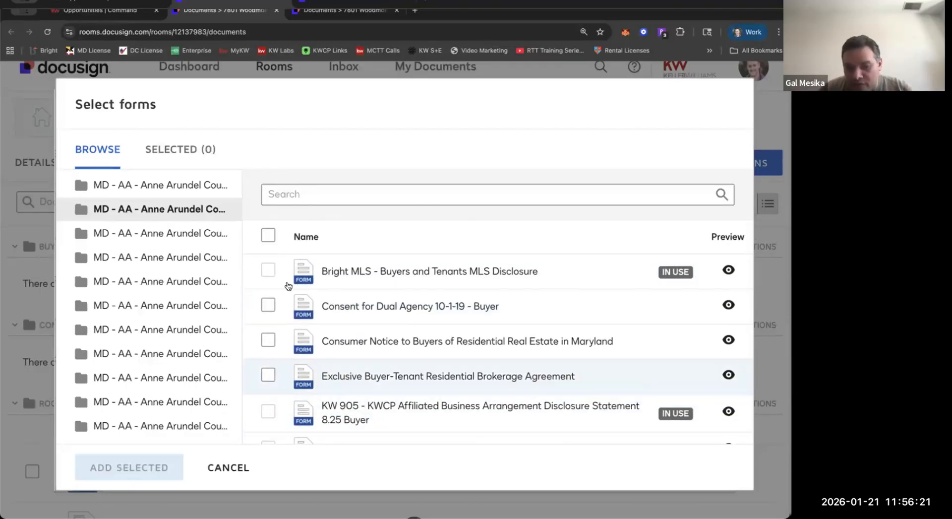
# Select all available forms in the Anne Arundel County Buyer Form Set - 905 packet, look them over and cancel adding them.
pyautogui.scroll(-1, 289, 285)
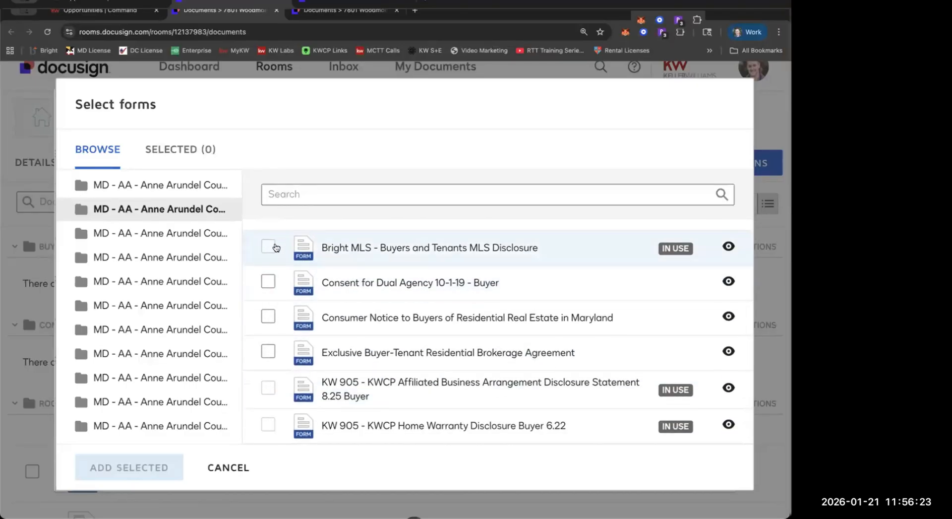
pyautogui.scroll(1, 275, 312)
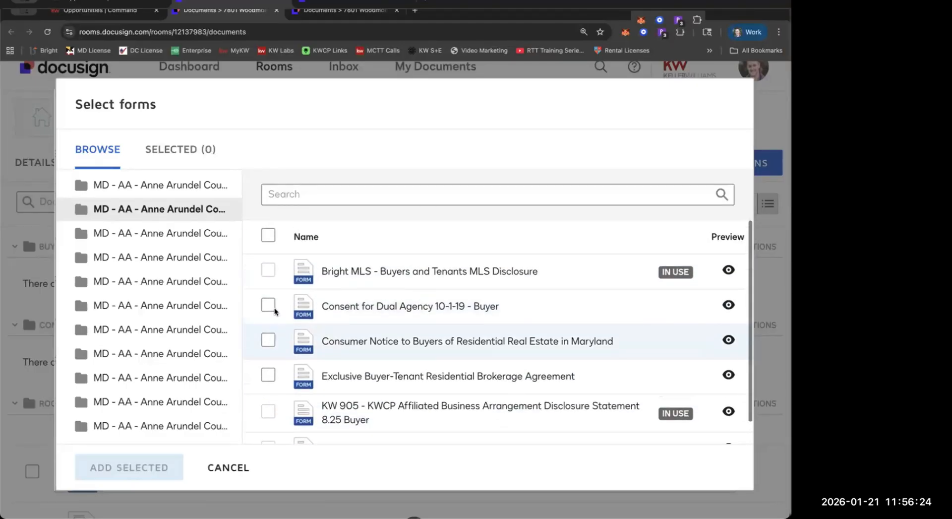
pyautogui.click(268, 236)
pyautogui.scroll(-1, 260, 241)
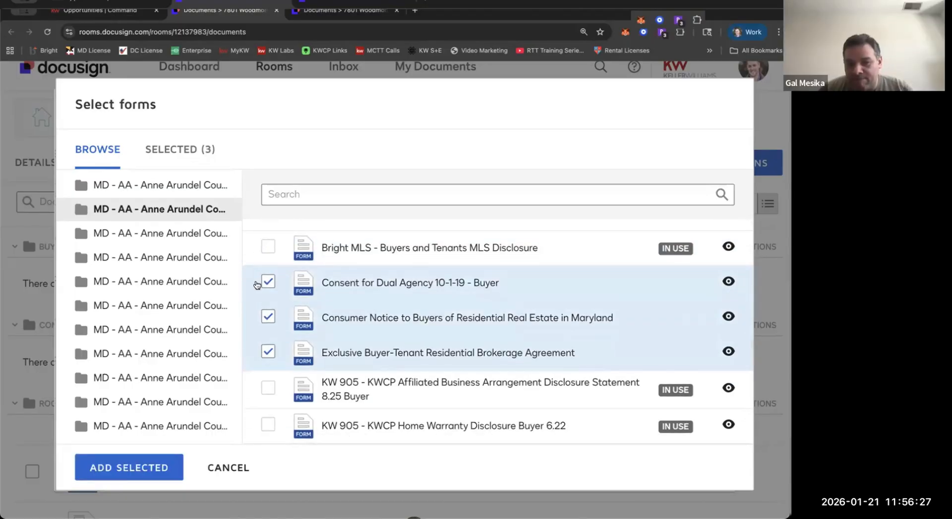
pyautogui.click(142, 471)
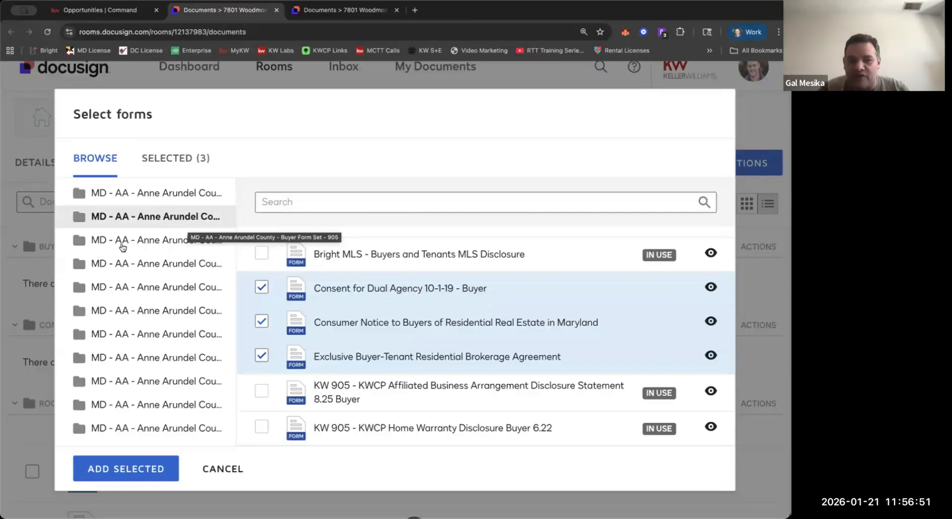
pyautogui.scroll(3, 105, 217)
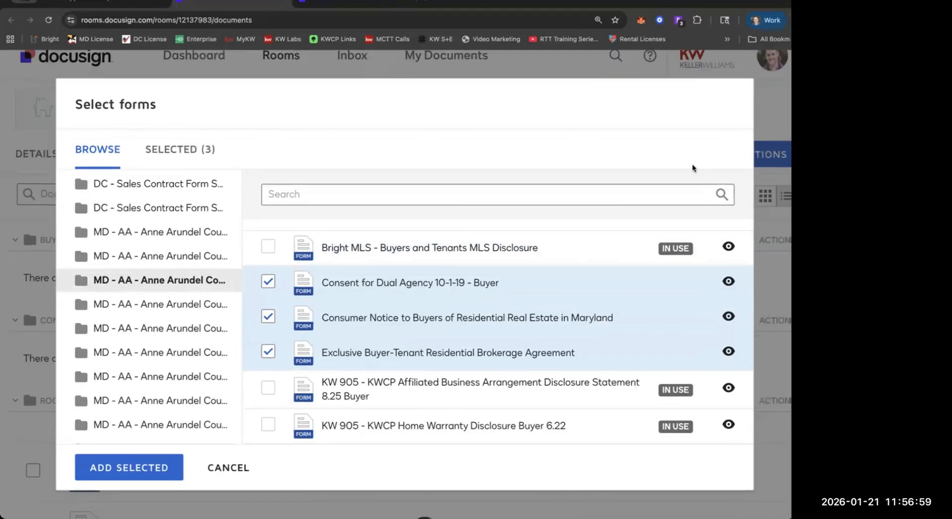
pyautogui.scroll(1, 632, 279)
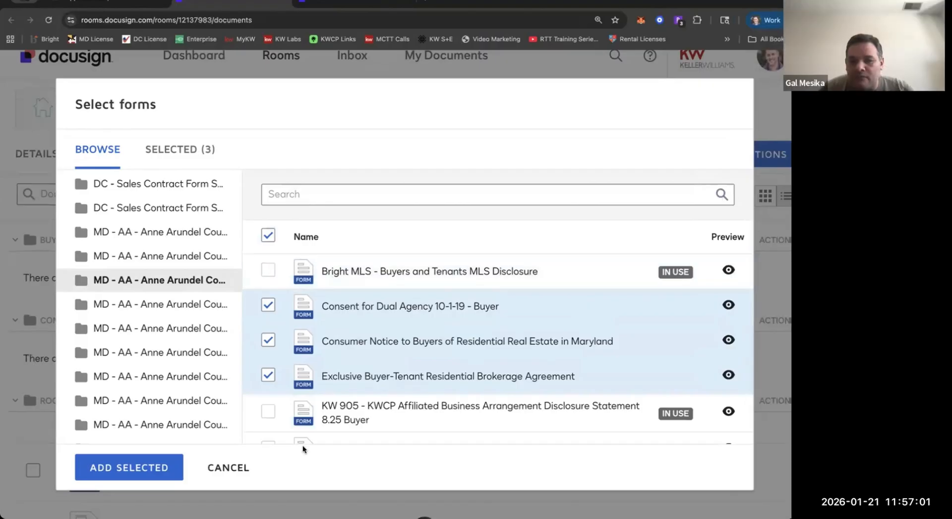
pyautogui.click(229, 468)
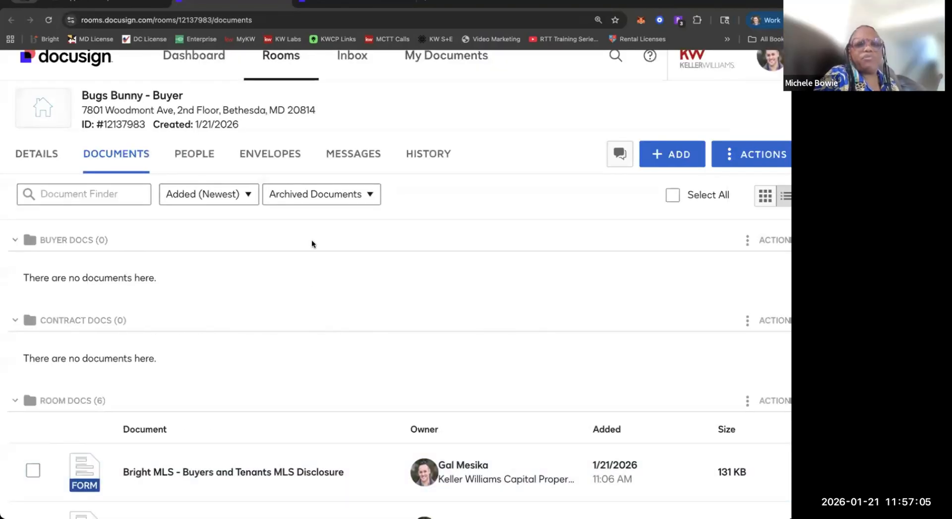
# Look over the forms stored under Room Docs in the buyer's room.
pyautogui.scroll(-3, 312, 243)
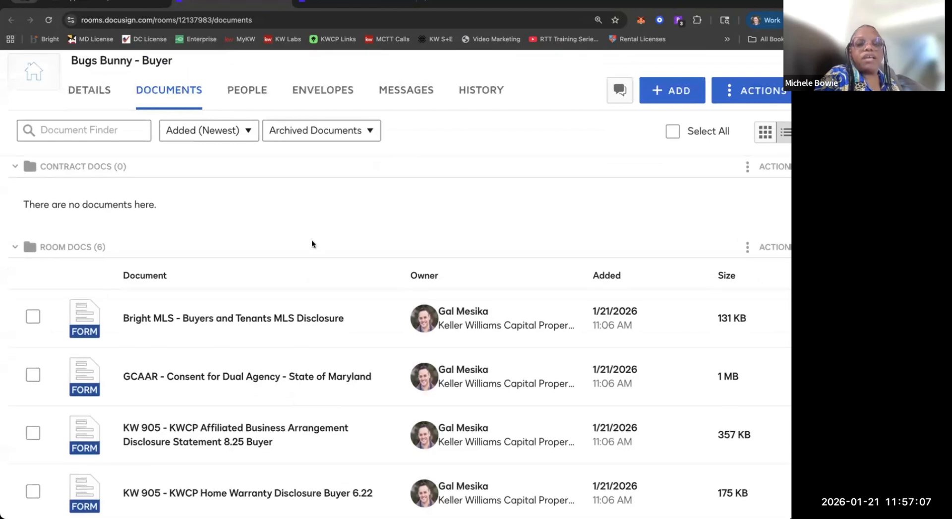
pyautogui.scroll(-3, 312, 243)
pyautogui.scroll(-1, 313, 244)
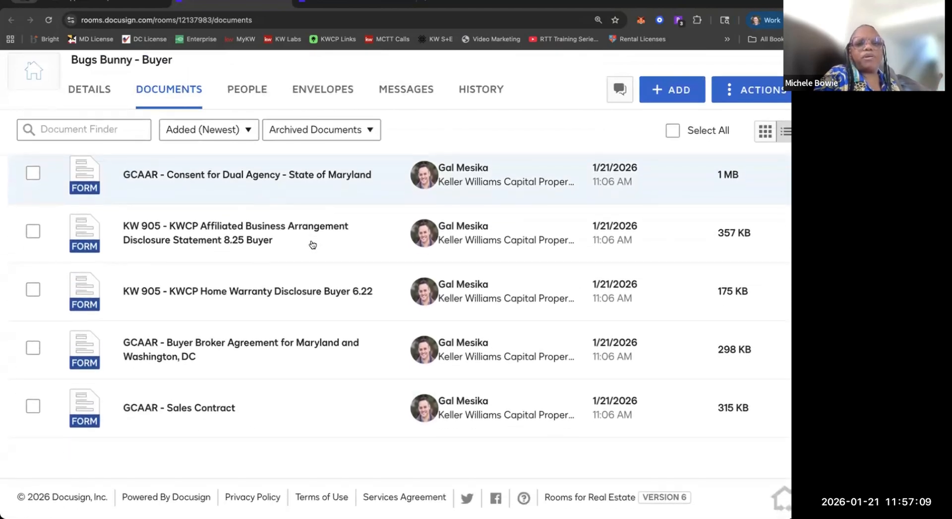
pyautogui.scroll(4, 312, 244)
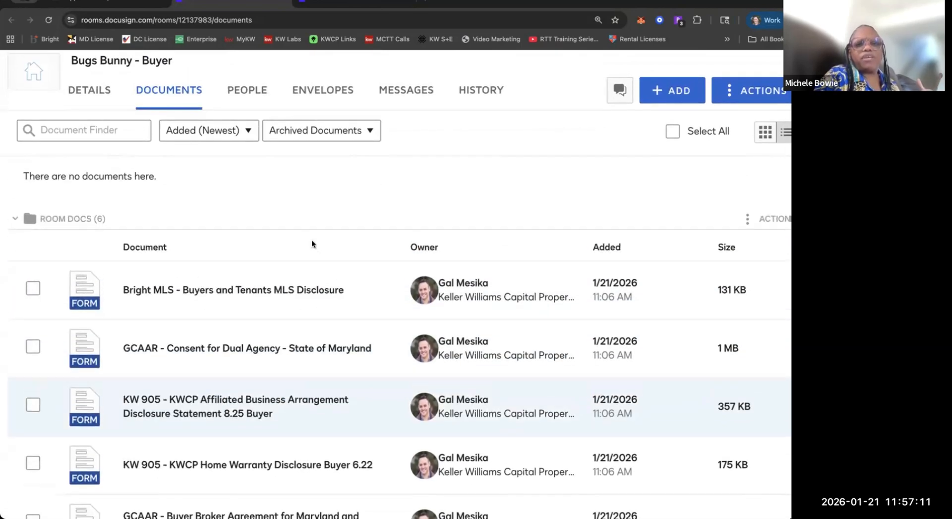
pyautogui.scroll(5, 311, 243)
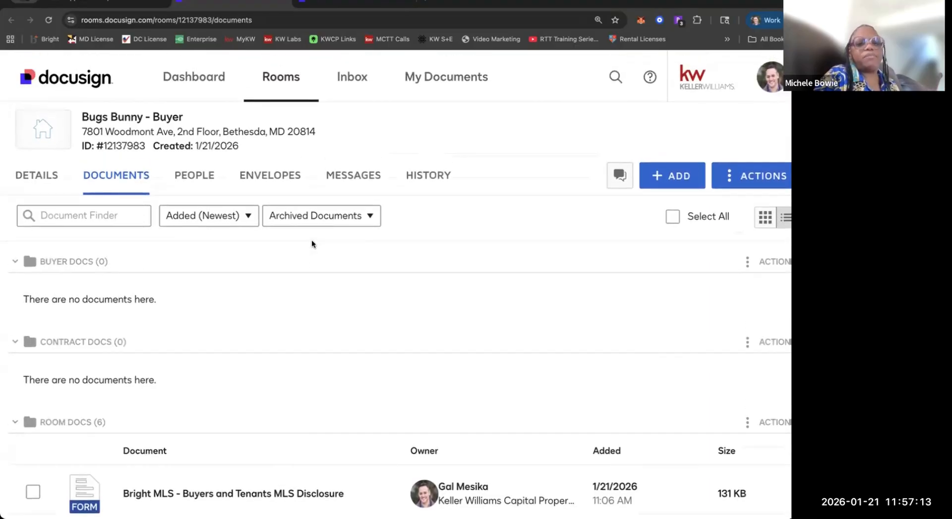
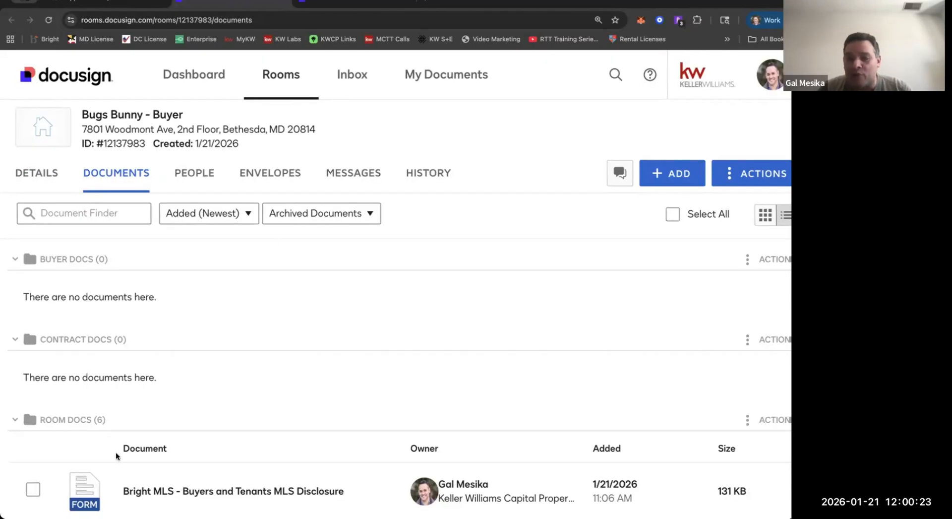
# Examine the Buyer Docs, Contract Docs and Room Docs folders and the forms they hold in the buyer's room.
pyautogui.scroll(-1, 116, 454)
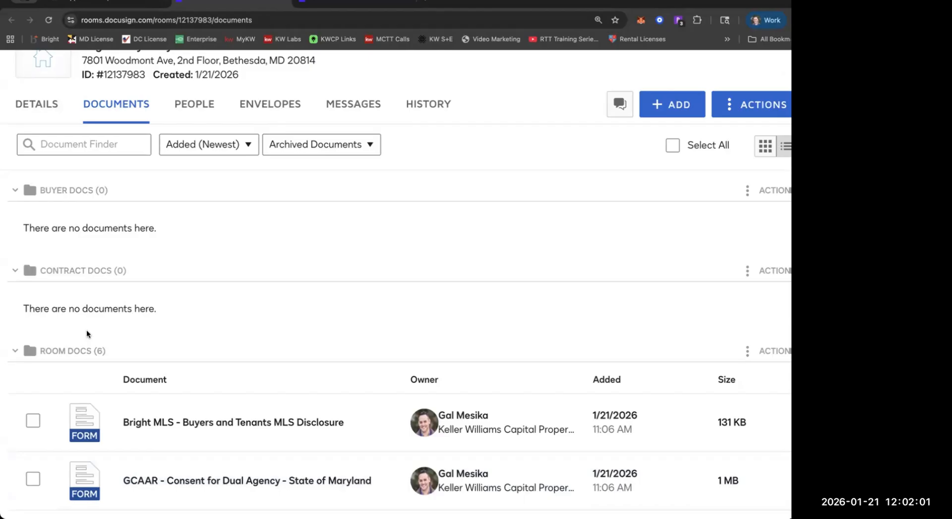
pyautogui.scroll(-3, 86, 333)
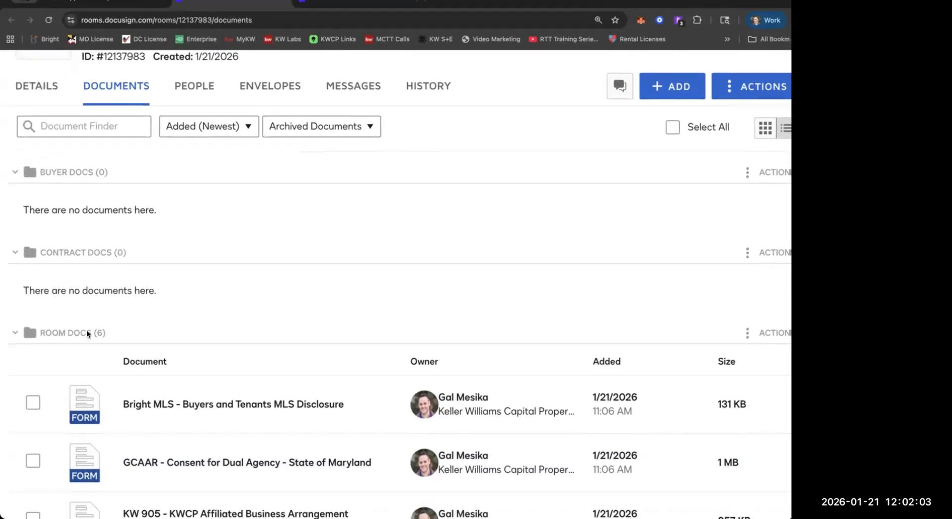
pyautogui.scroll(-4, 186, 315)
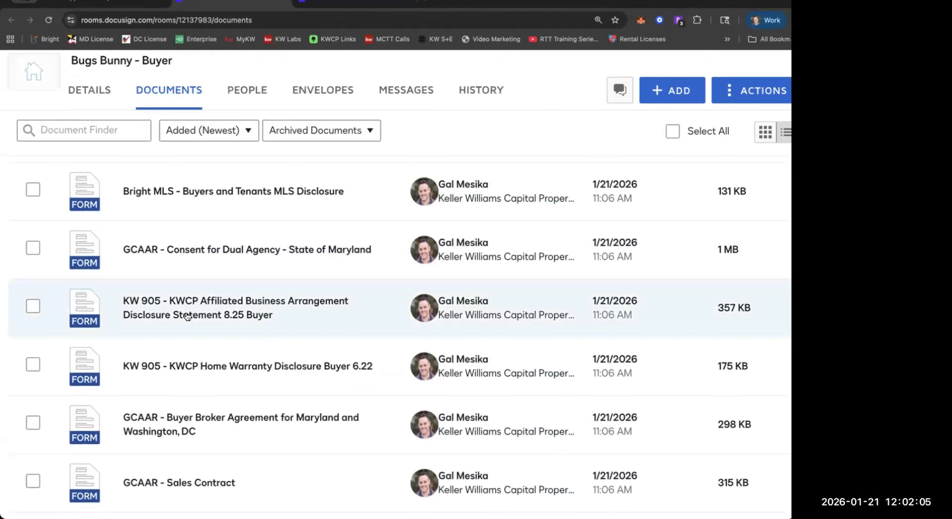
pyautogui.scroll(5, 186, 316)
pyautogui.scroll(3, 186, 315)
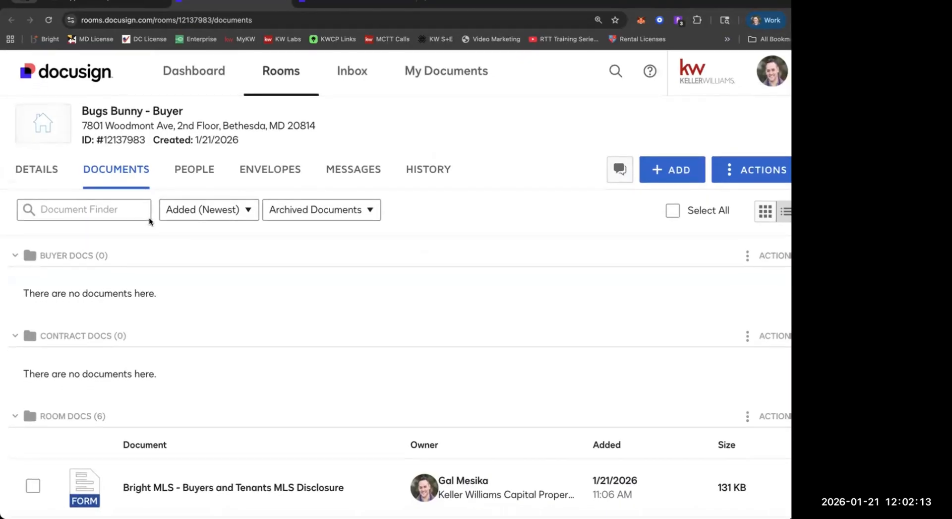
pyautogui.scroll(-1, 150, 221)
pyautogui.scroll(-1, 150, 221)
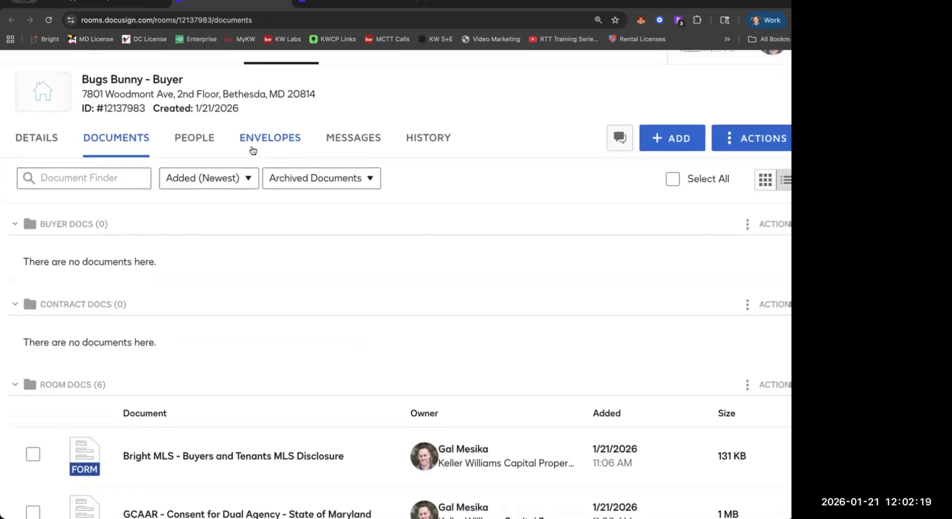
pyautogui.scroll(-1, 253, 150)
pyautogui.scroll(2, 253, 150)
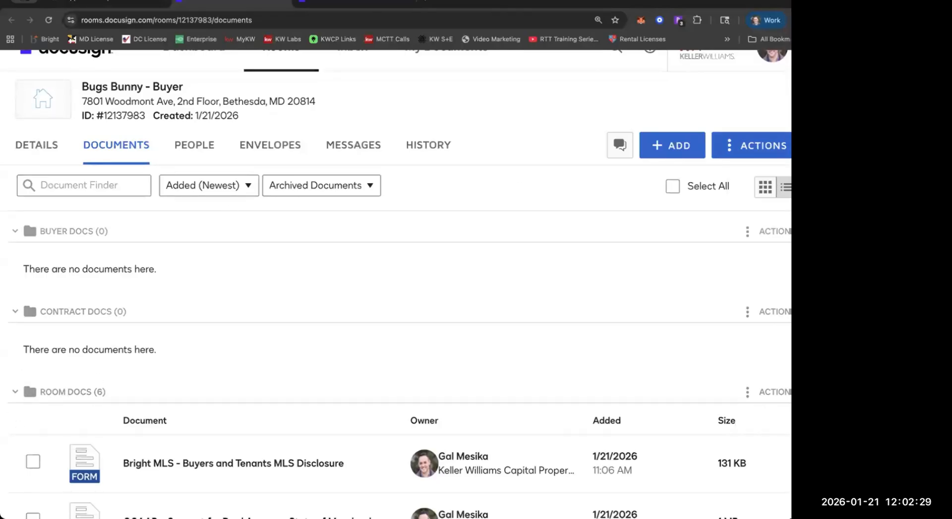
pyautogui.scroll(-6, 240, 271)
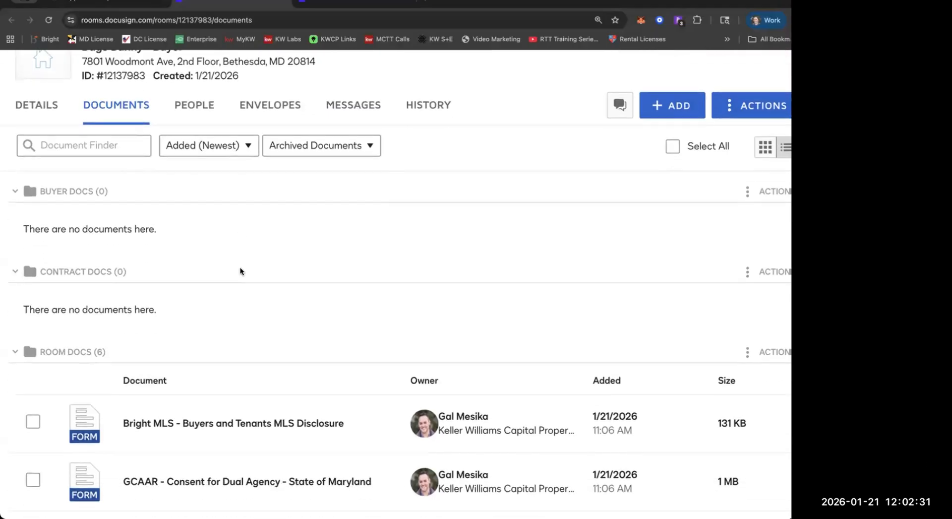
pyautogui.scroll(-2, 241, 272)
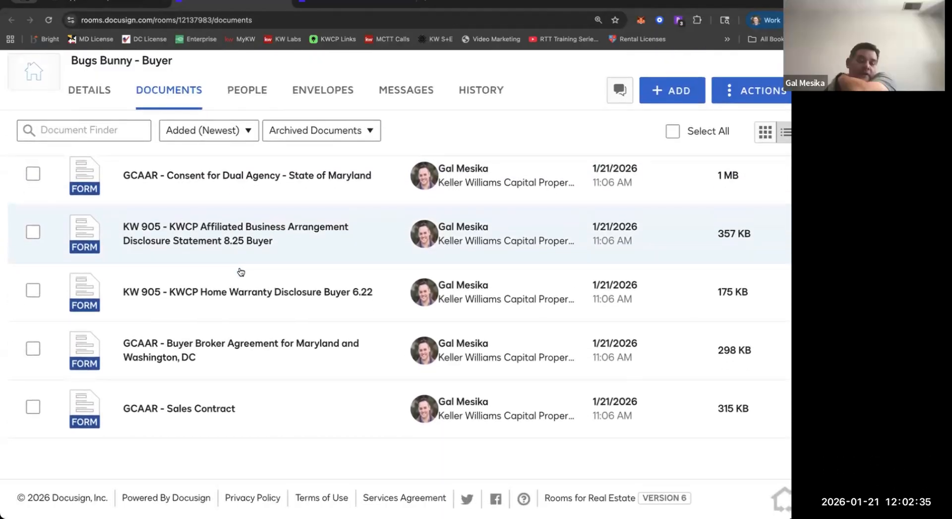
pyautogui.scroll(5, 240, 276)
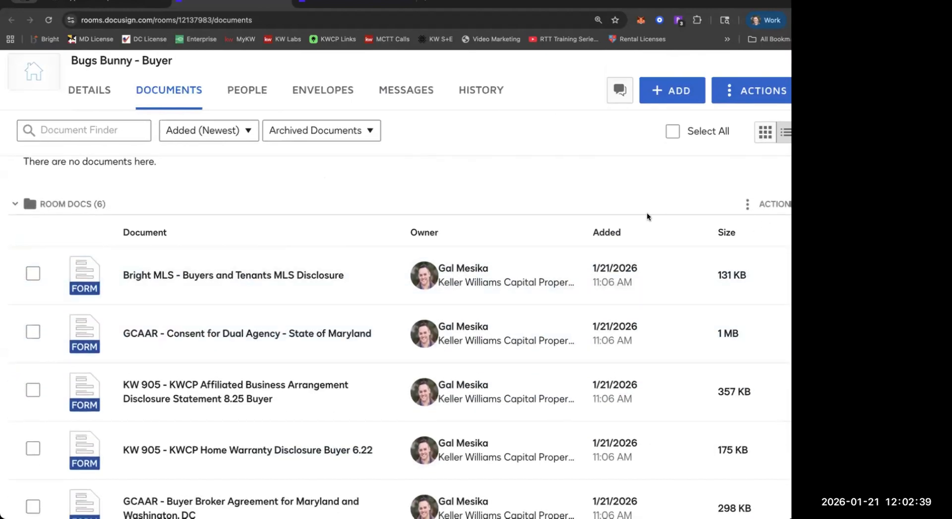
pyautogui.scroll(-5, 648, 216)
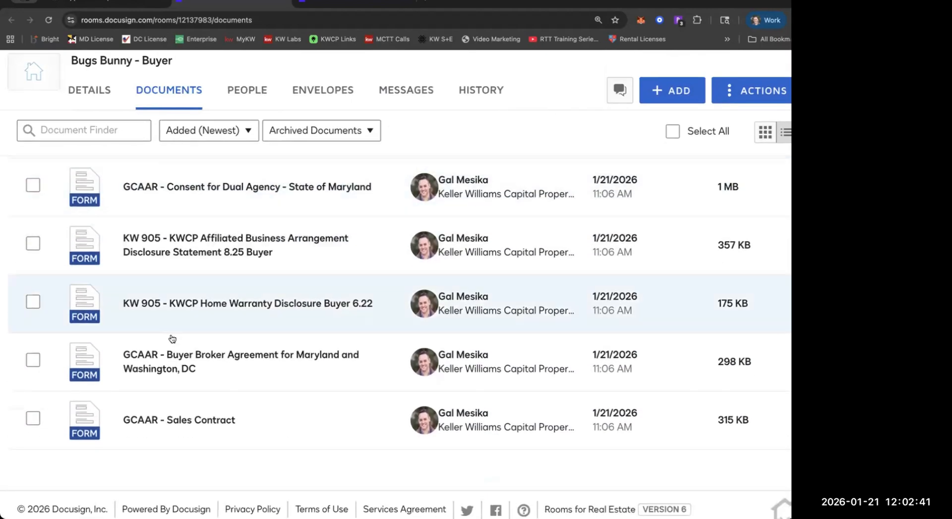
pyautogui.scroll(10, 172, 339)
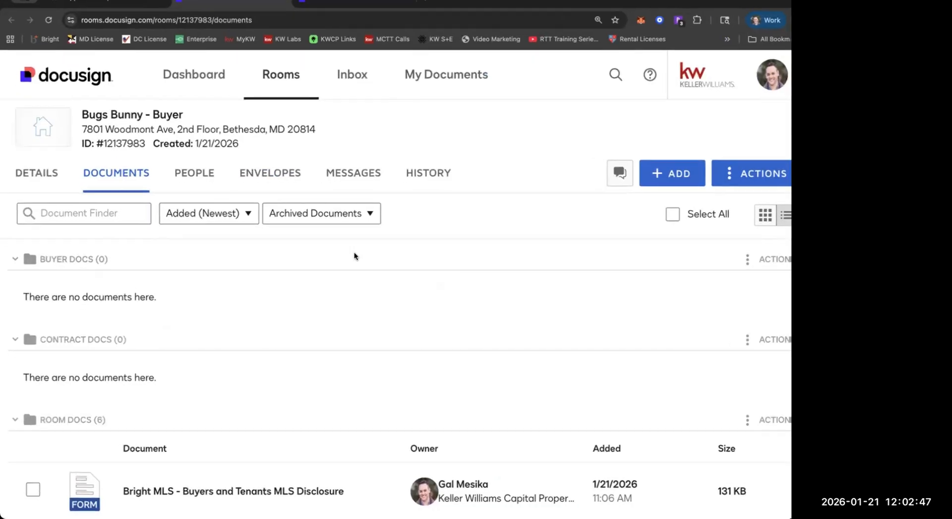
# Check the document filter choices and the available room actions without changing either.
pyautogui.click(344, 224)
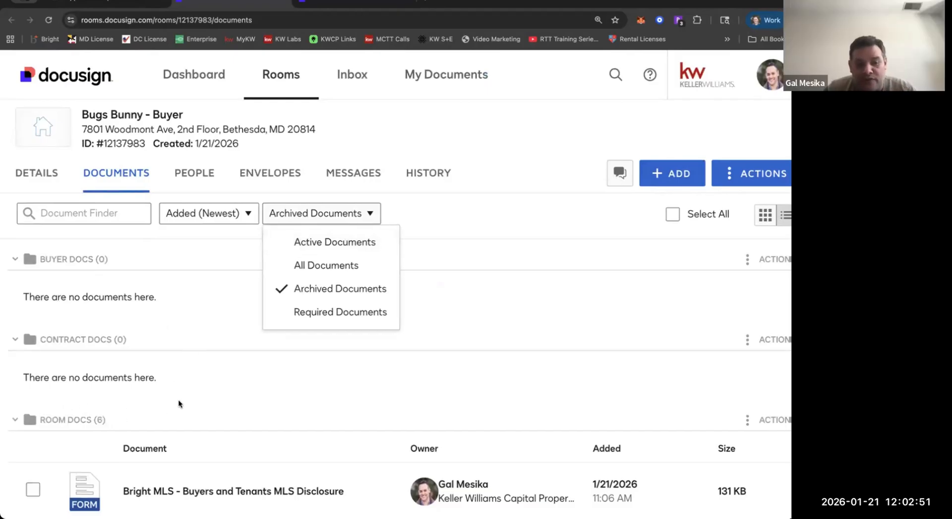
pyautogui.click(99, 389)
pyautogui.scroll(-2, 100, 389)
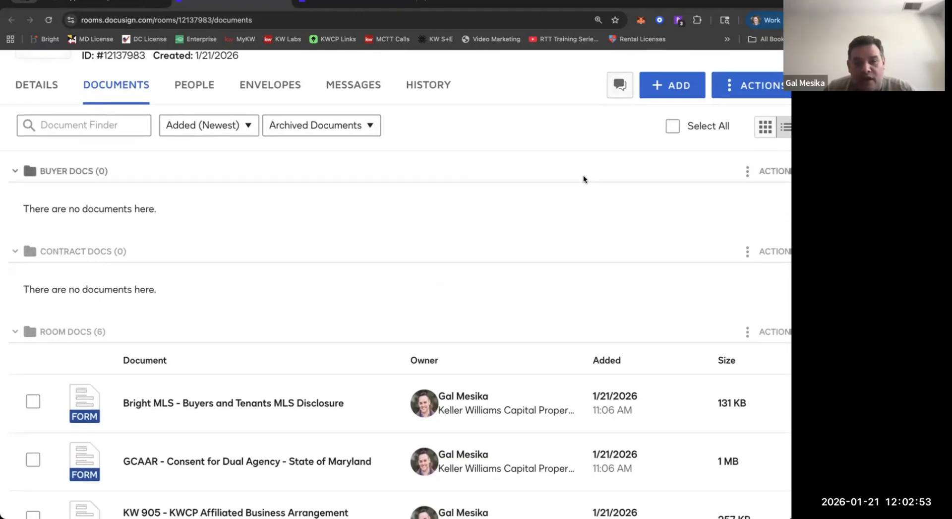
pyautogui.scroll(2, 583, 176)
pyautogui.click(729, 187)
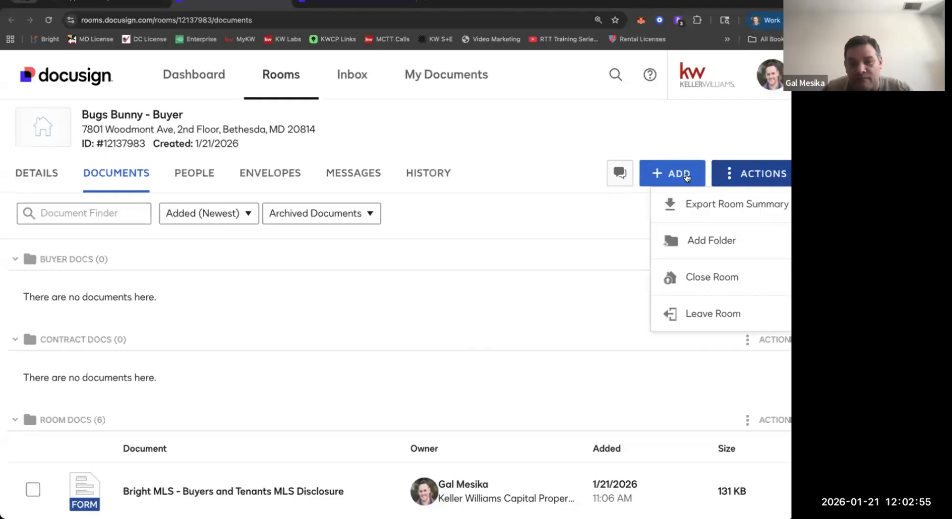
pyautogui.click(677, 149)
pyautogui.click(726, 185)
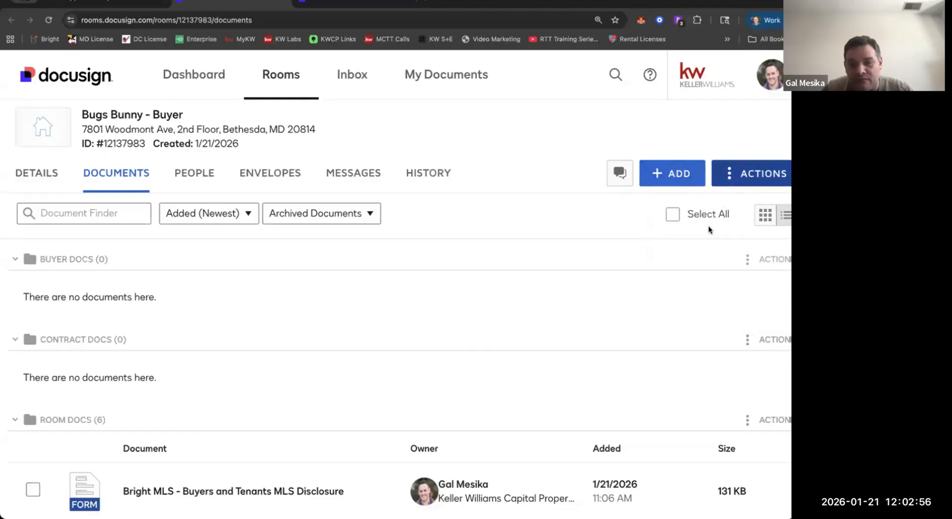
# Start adding Docusign Forms to the room and open the DC - Buyer Form Set - 853 packet.
pyautogui.click(678, 172)
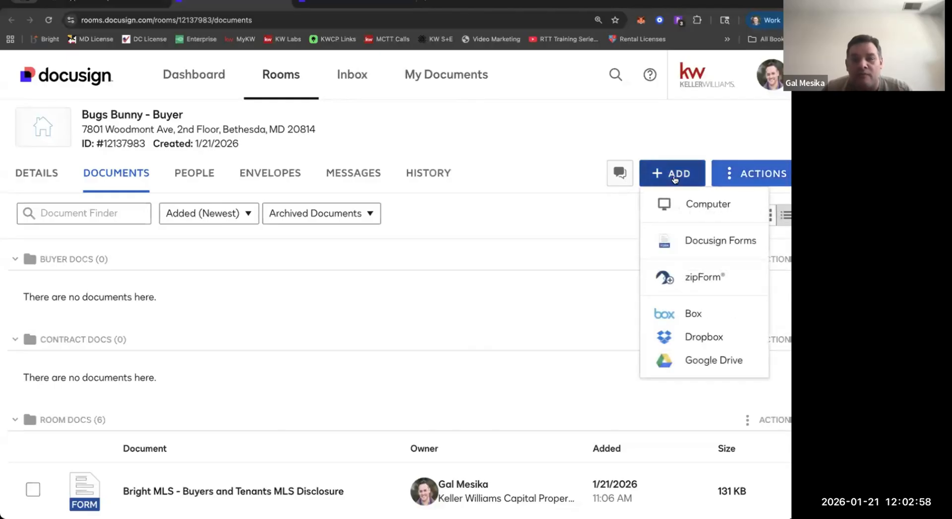
pyautogui.click(692, 247)
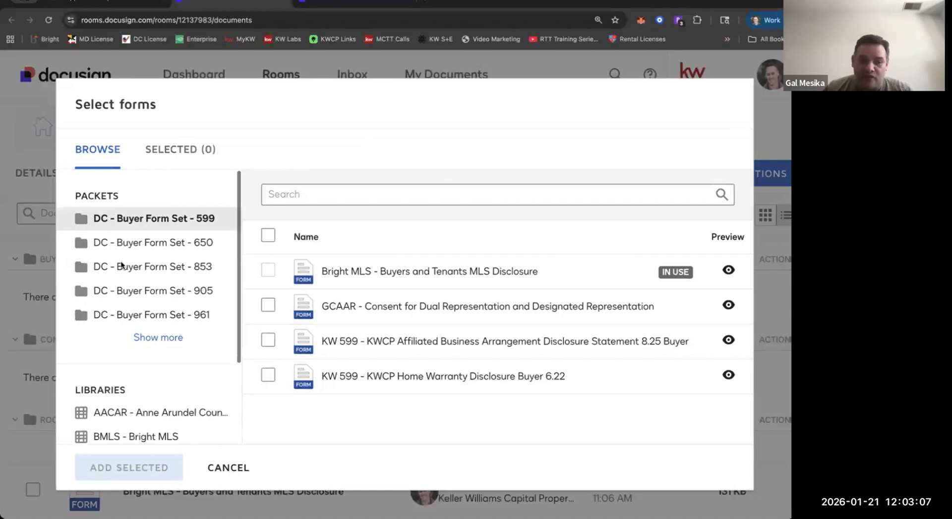
pyautogui.scroll(-2, 121, 265)
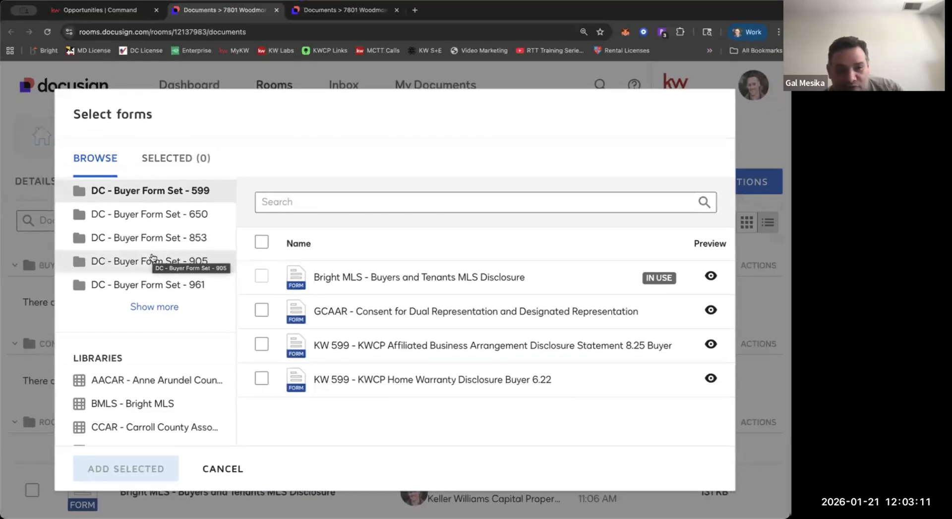
pyautogui.scroll(2, 153, 257)
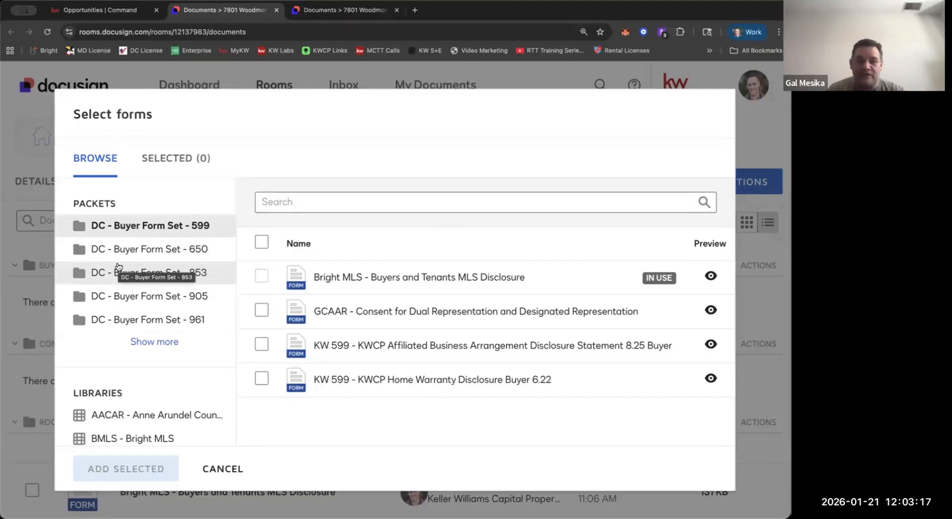
pyautogui.click(144, 270)
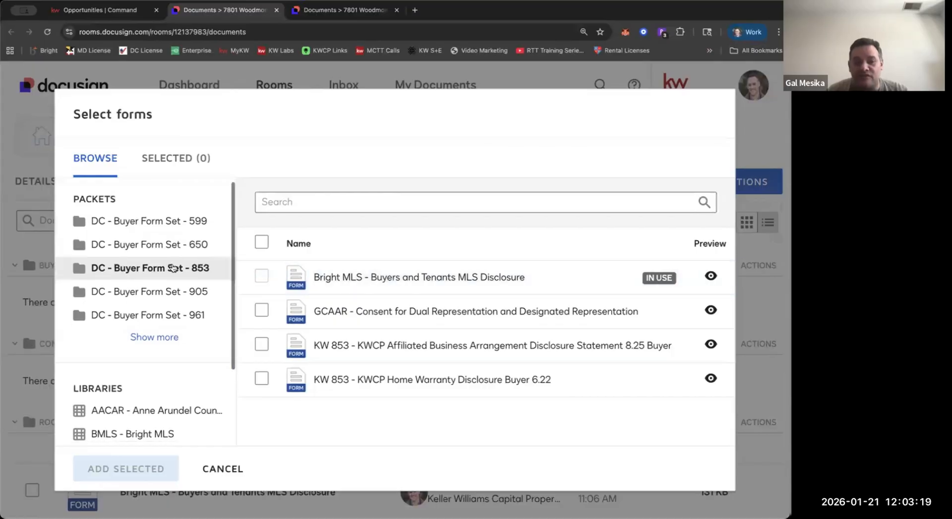
# Expand the full packet list and open the MD - BA/BC - Baltimore City packet that contains the KW 905 buyer forms.
pyautogui.scroll(-2, 159, 287)
pyautogui.click(157, 287)
pyautogui.scroll(-3, 153, 322)
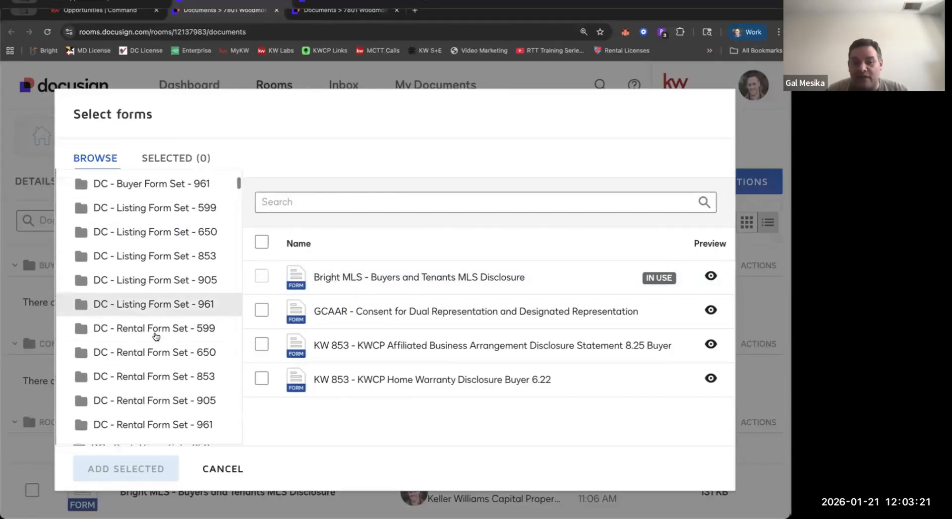
pyautogui.scroll(-10, 150, 324)
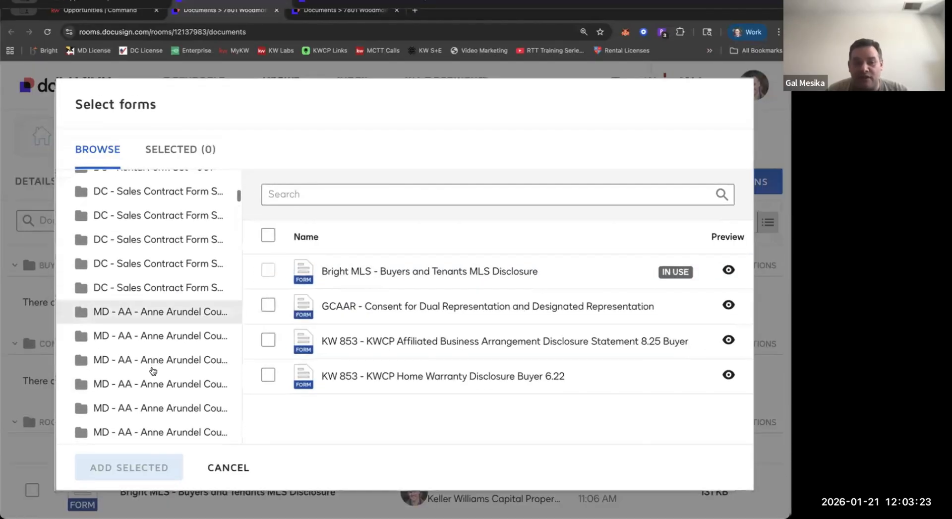
pyautogui.scroll(-4, 152, 373)
pyautogui.scroll(8, 153, 372)
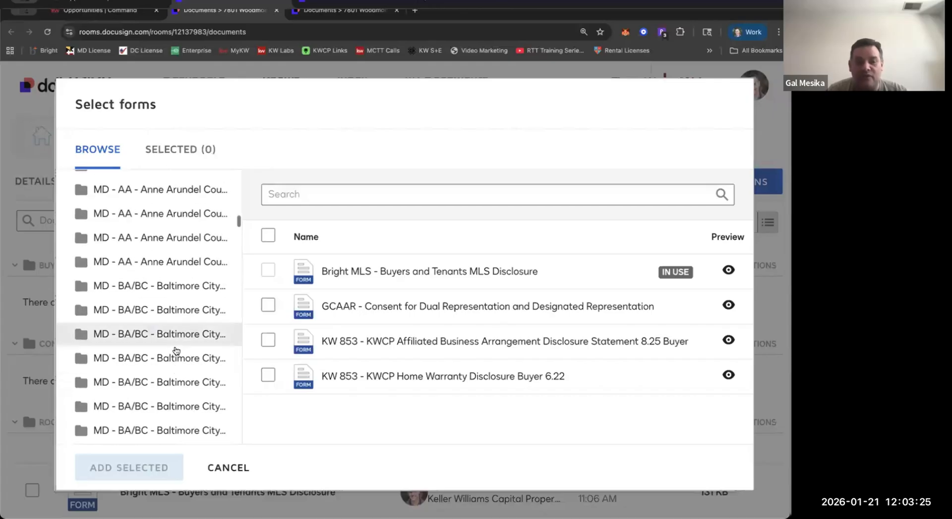
pyautogui.click(176, 342)
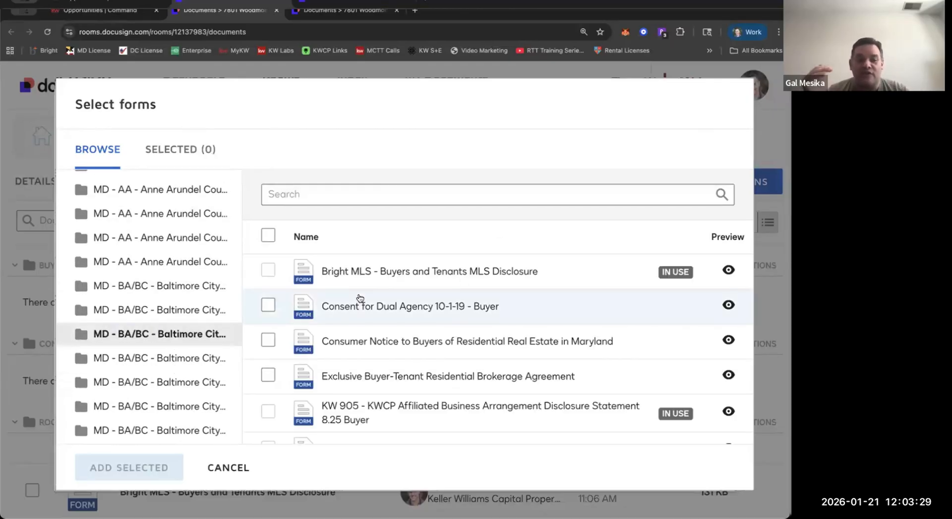
# Browse the Maryland county packets, view the DC - Buyer Form Set - 650 packet and close the form selection without adding forms.
pyautogui.scroll(-15, 155, 278)
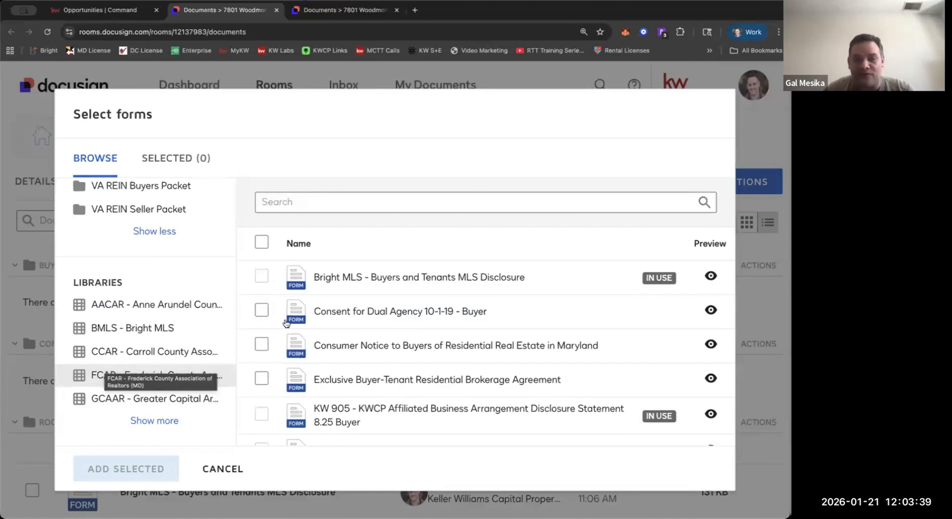
pyautogui.scroll(-10, 171, 213)
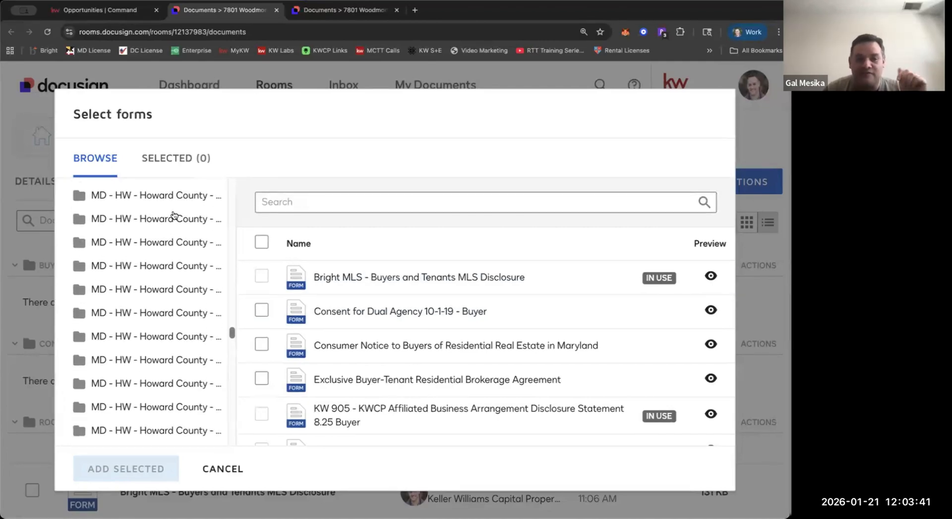
pyautogui.scroll(-3, 158, 221)
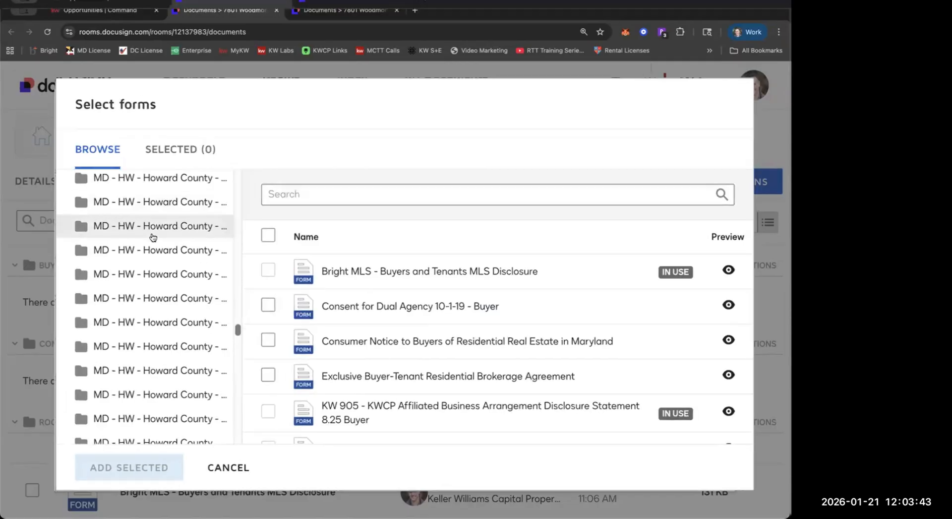
pyautogui.scroll(2, 153, 237)
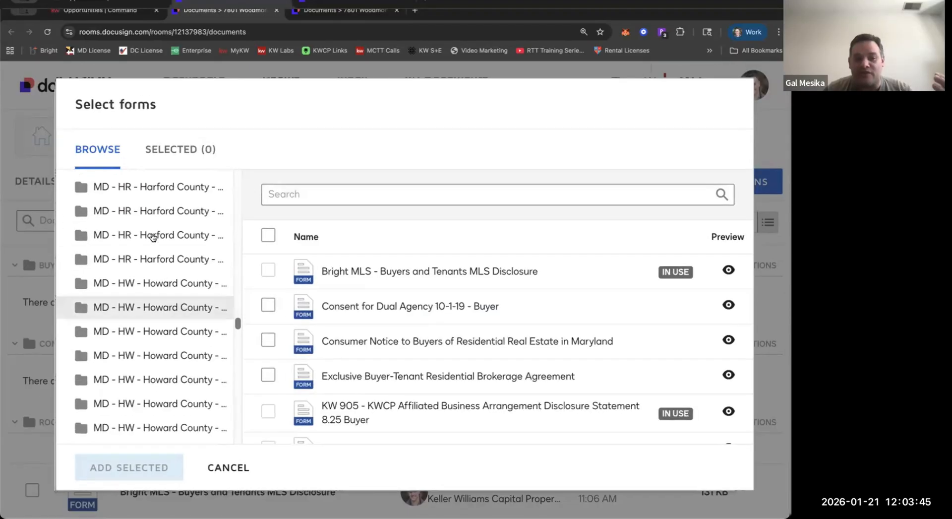
pyautogui.scroll(5, 154, 237)
pyautogui.scroll(10, 153, 237)
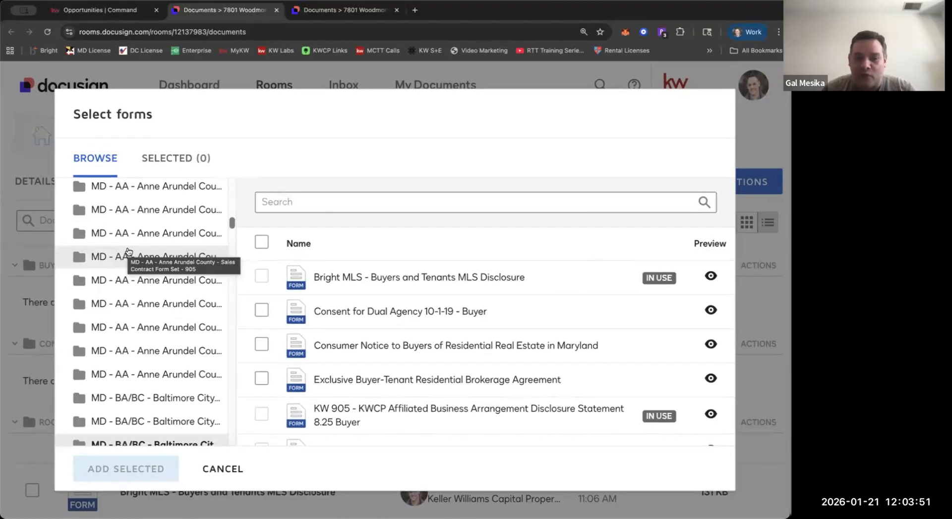
pyautogui.scroll(10, 129, 248)
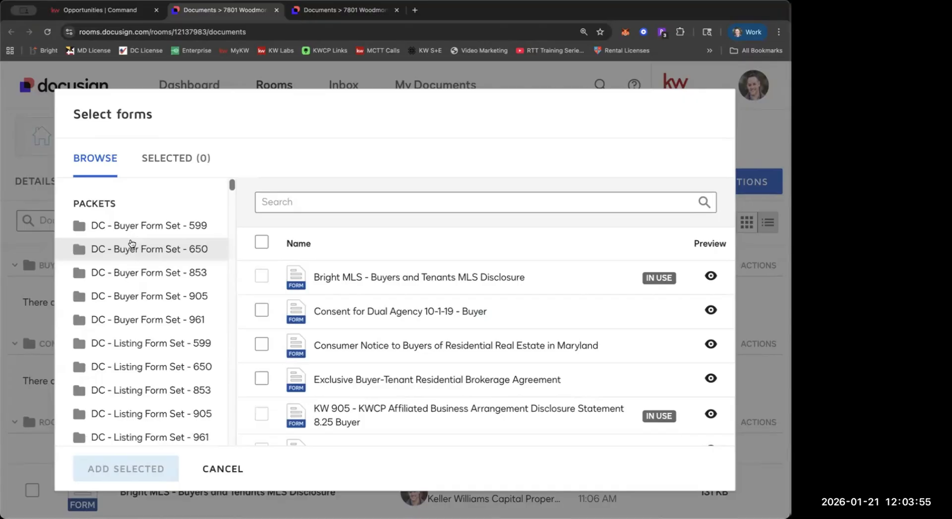
pyautogui.click(131, 247)
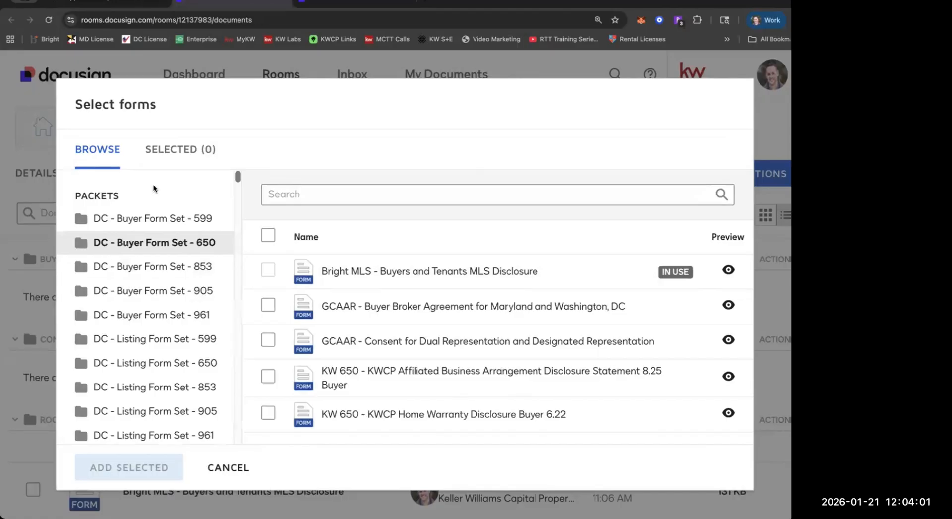
pyautogui.click(9, 343)
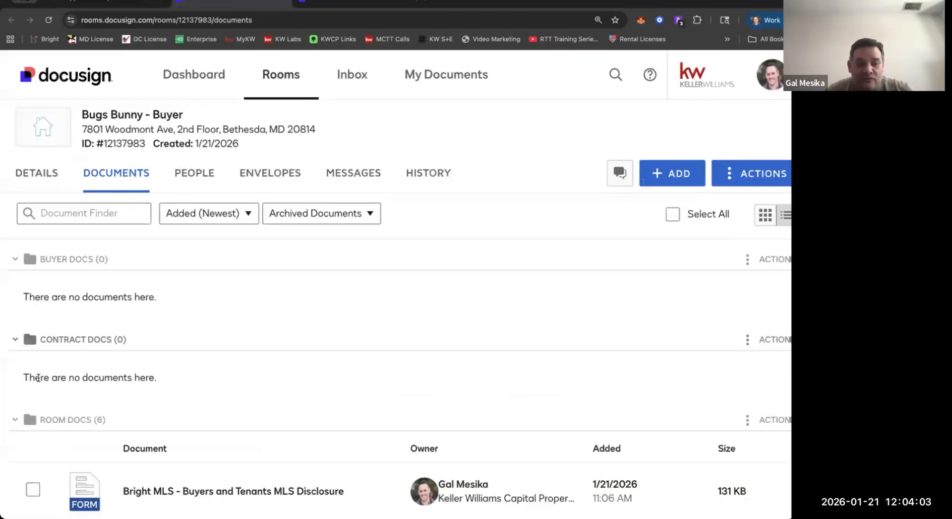
# Review the Room Docs forms again and display the available sources for adding documents to the room.
pyautogui.scroll(-5, 57, 233)
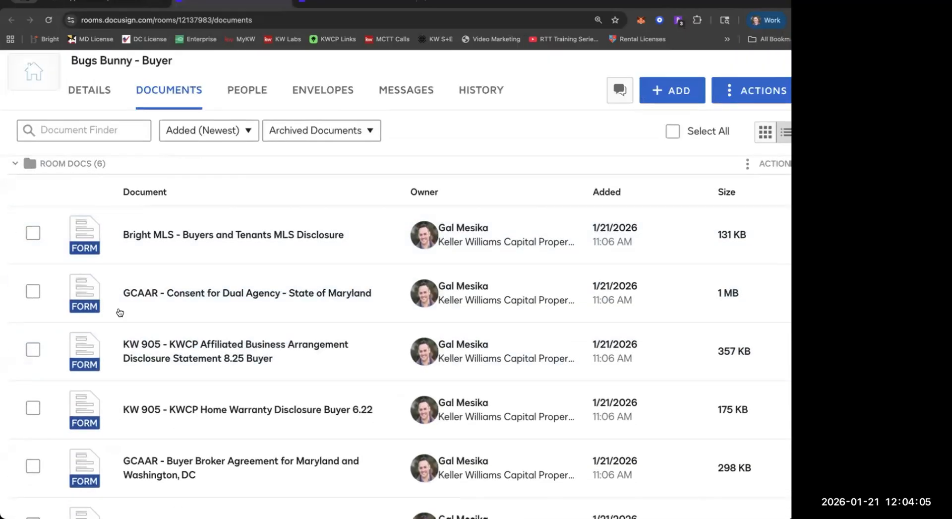
pyautogui.scroll(-1, 102, 424)
pyautogui.scroll(-2, 104, 426)
pyautogui.scroll(6, 105, 425)
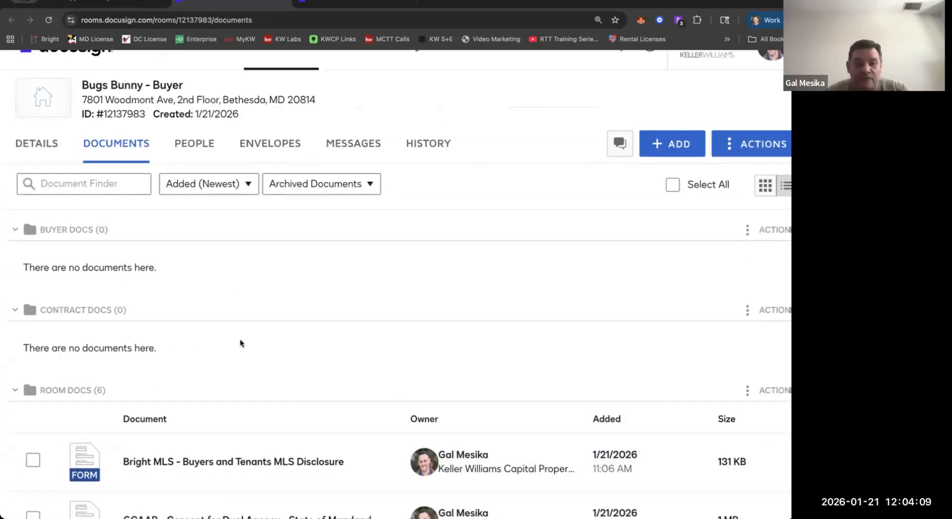
pyautogui.click(668, 153)
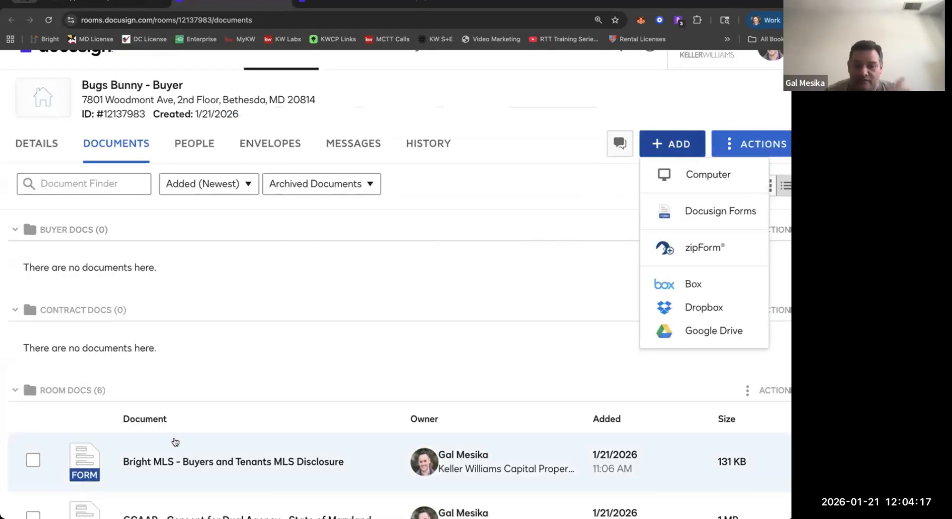
# Dismiss the list of document sources and review the room's archived Buyer Docs, Contract Docs and Room Docs folders.
pyautogui.scroll(-7, 200, 435)
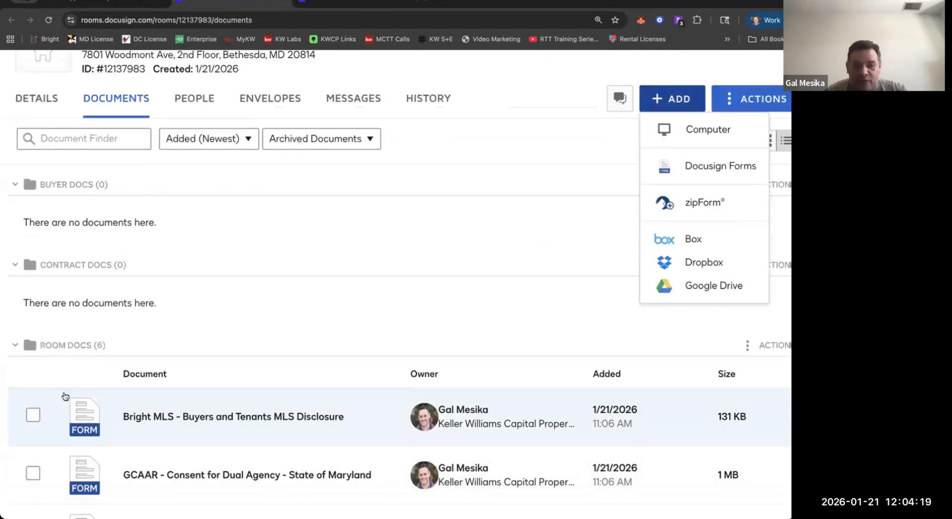
pyautogui.scroll(5, 181, 293)
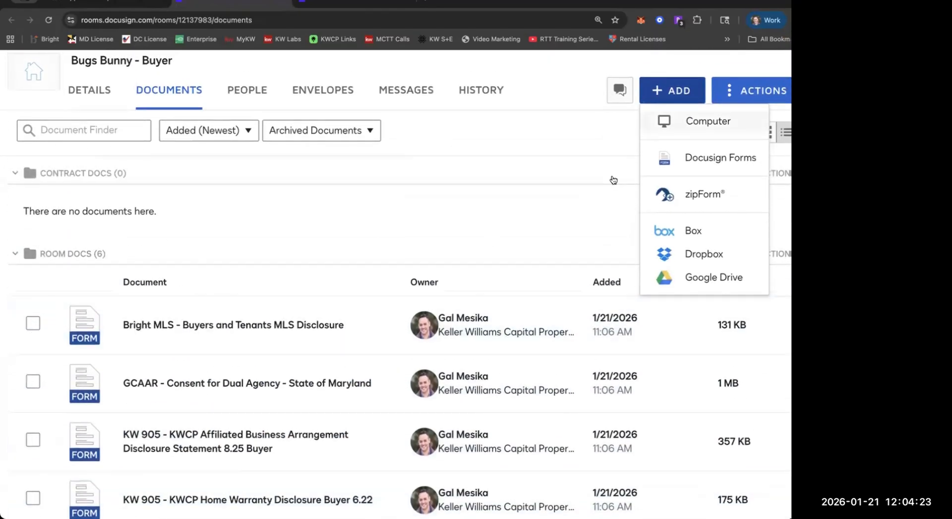
pyautogui.click(593, 156)
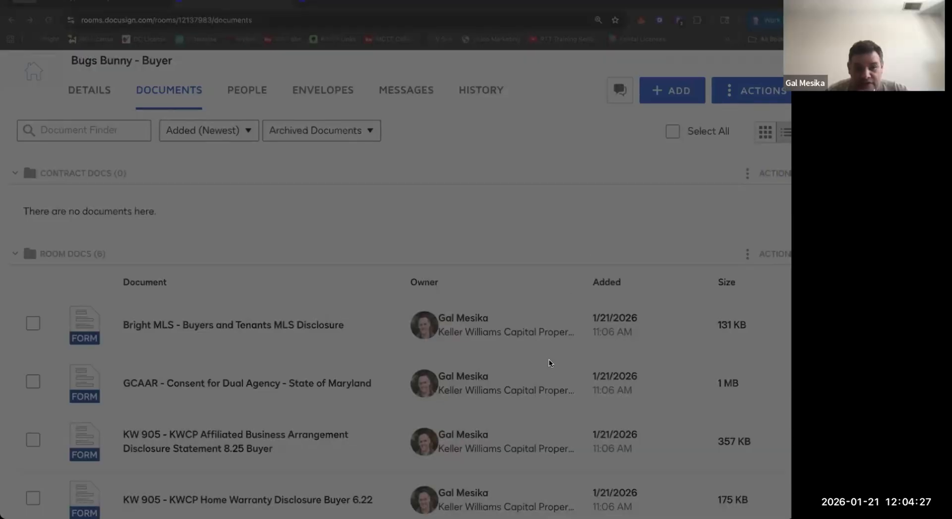
pyautogui.scroll(3, 422, 288)
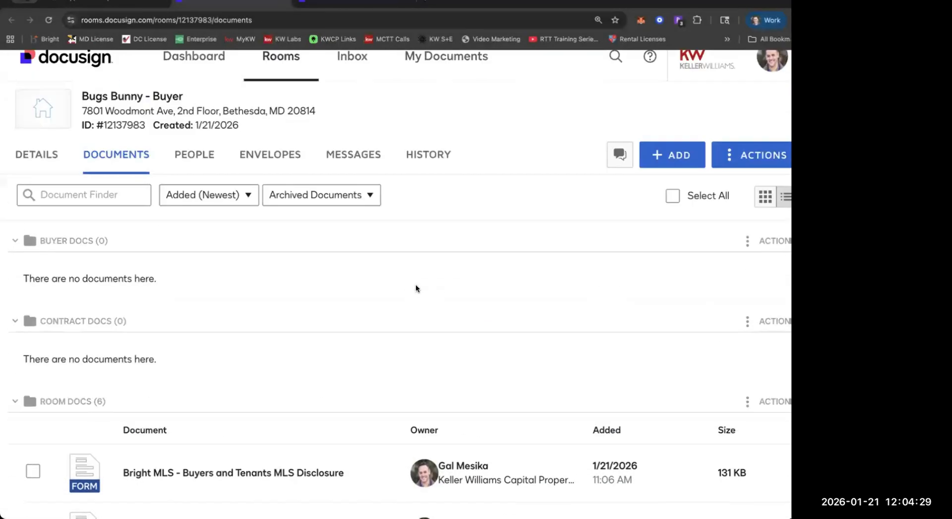
pyautogui.scroll(-3, 210, 260)
pyautogui.scroll(3, 147, 336)
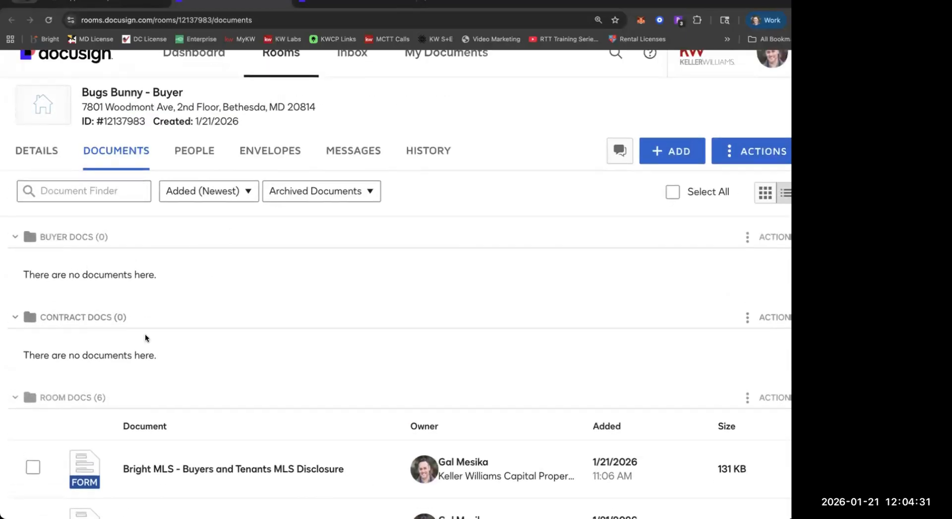
pyautogui.scroll(-1, 104, 356)
pyautogui.scroll(1, 81, 367)
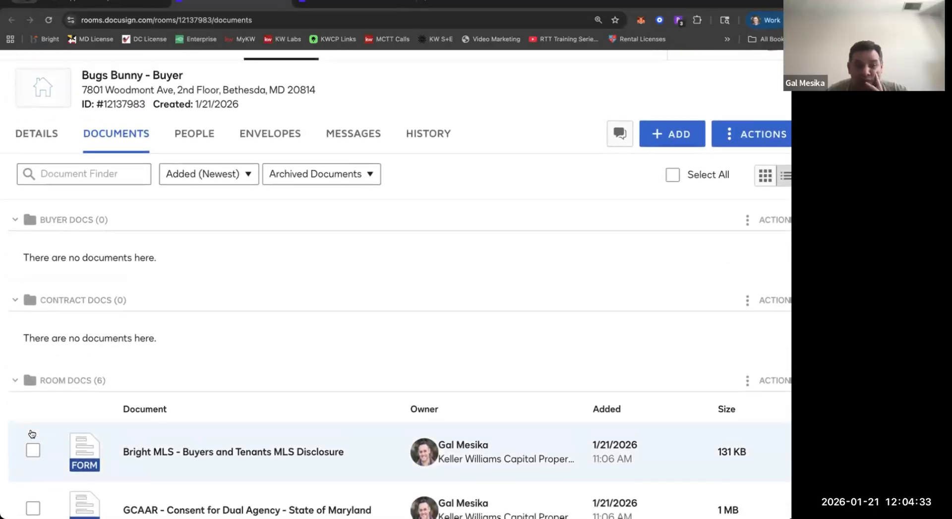
# Select the Bright MLS - Buyers and Tenants MLS Disclosure and GCAAR - Consent for Dual Agency forms in Room Docs.
pyautogui.click(32, 491)
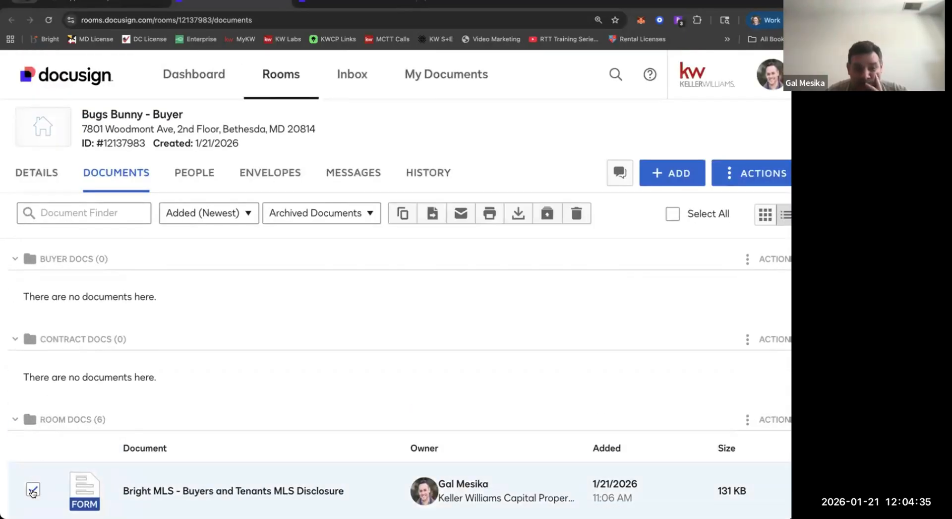
pyautogui.scroll(-1, 32, 501)
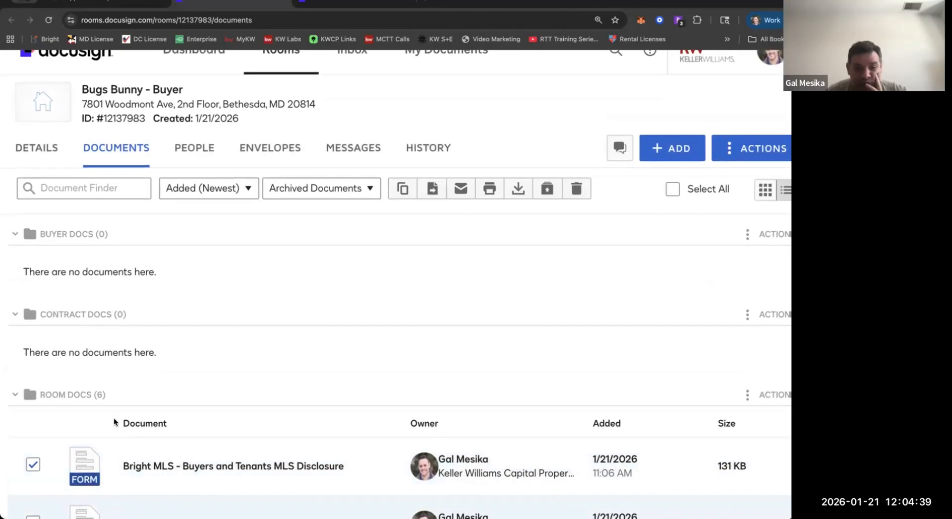
pyautogui.scroll(-3, 48, 448)
pyautogui.click(33, 450)
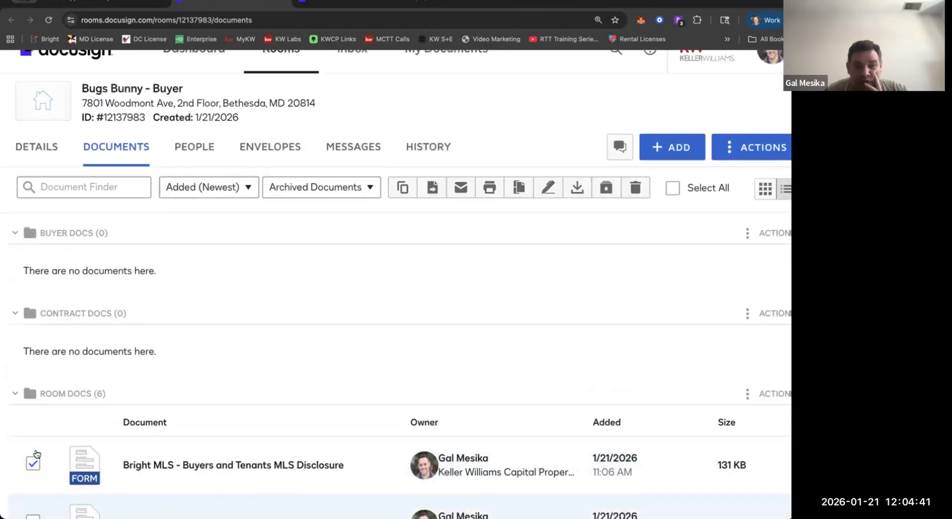
pyautogui.scroll(-4, 23, 440)
pyautogui.scroll(-1, 24, 441)
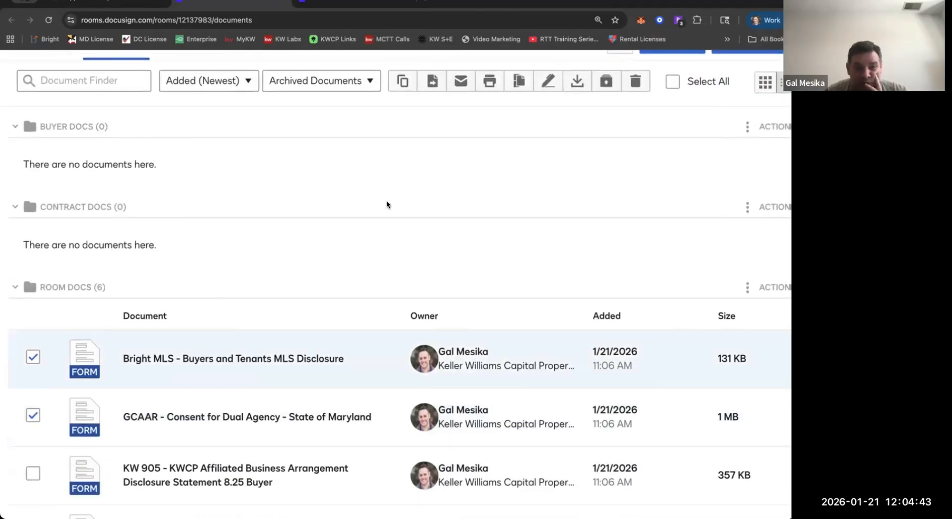
# Clear the selection of the Bright MLS disclosure and the GCAAR dual agency consent form.
pyautogui.scroll(5, 386, 202)
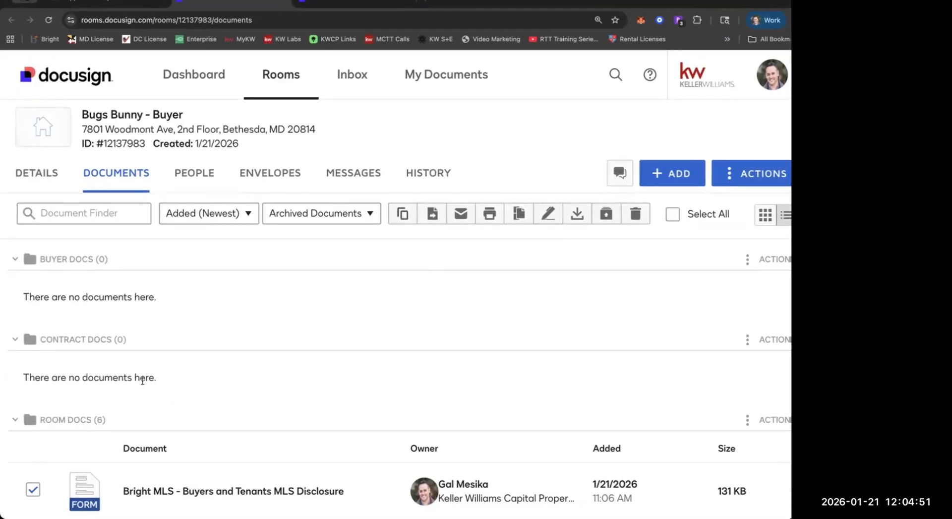
pyautogui.scroll(-3, 142, 380)
pyautogui.click(33, 413)
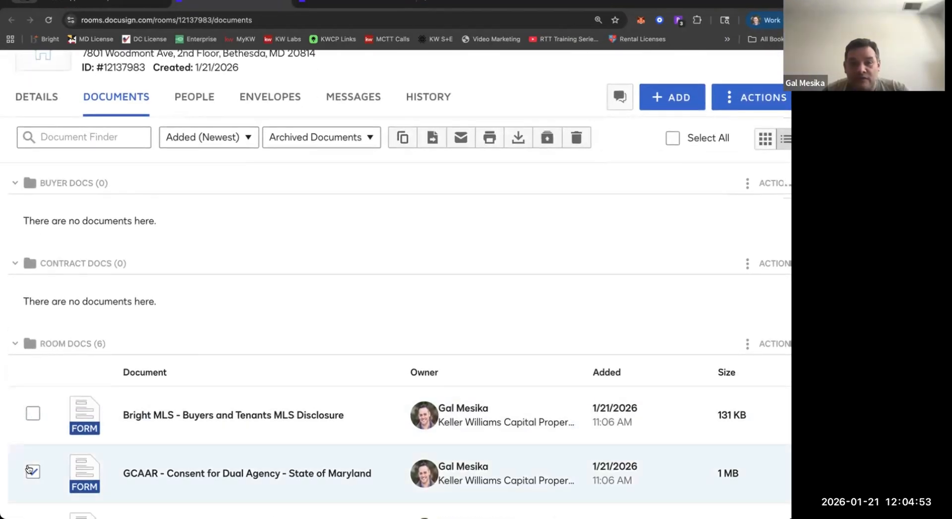
pyautogui.click(31, 472)
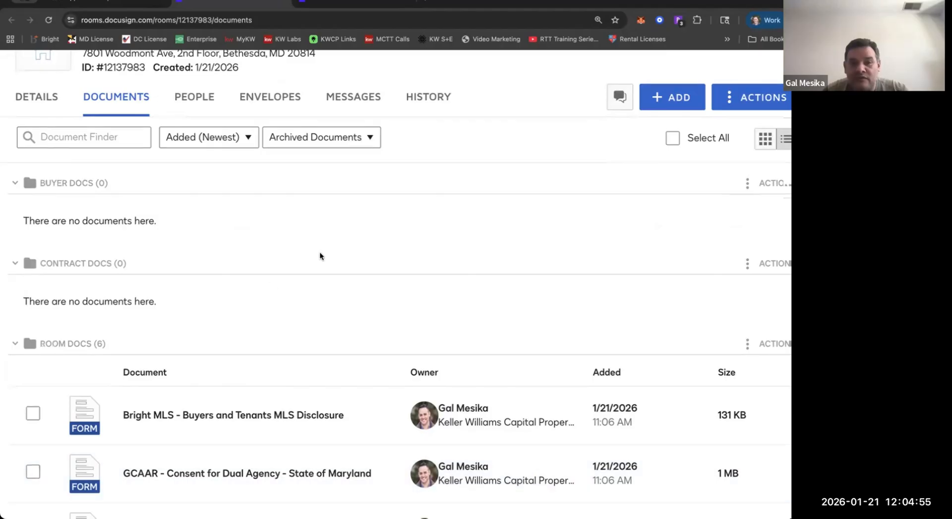
pyautogui.scroll(3, 320, 252)
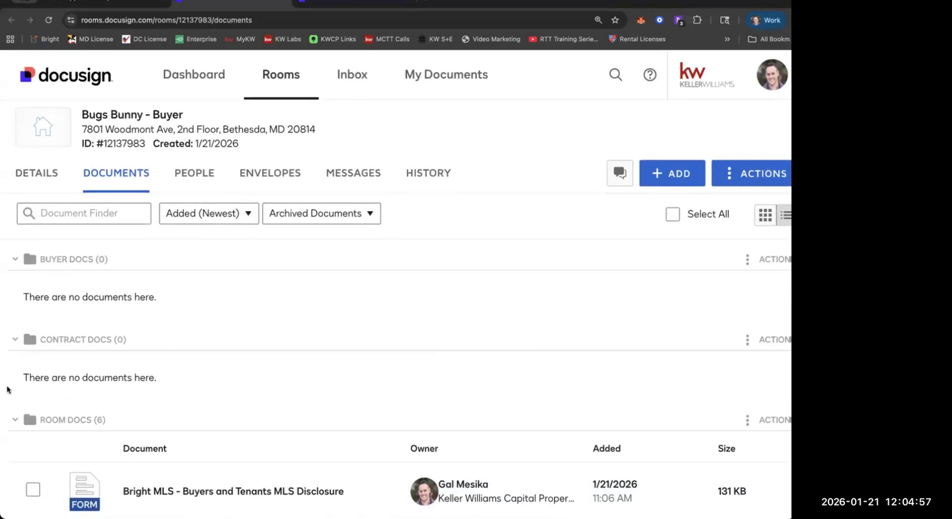
pyautogui.scroll(-5, 34, 436)
pyautogui.click(35, 467)
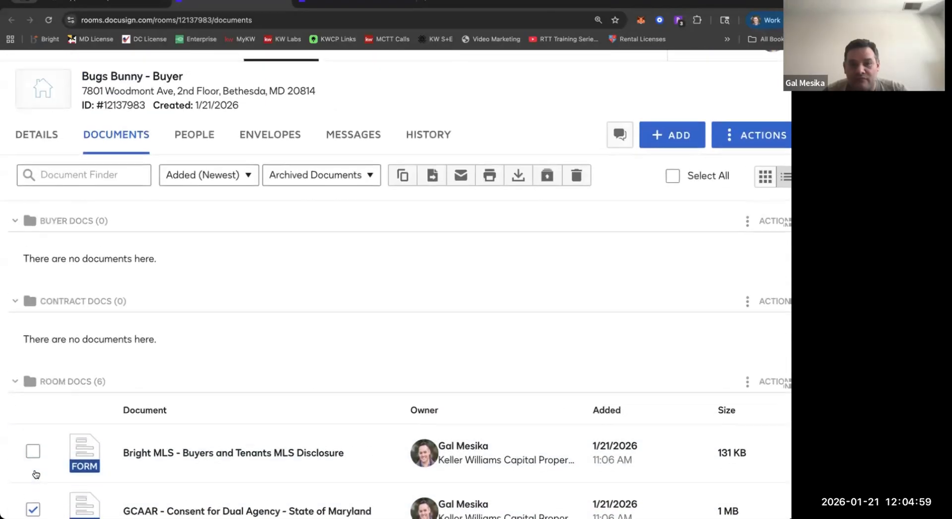
pyautogui.scroll(-4, 36, 478)
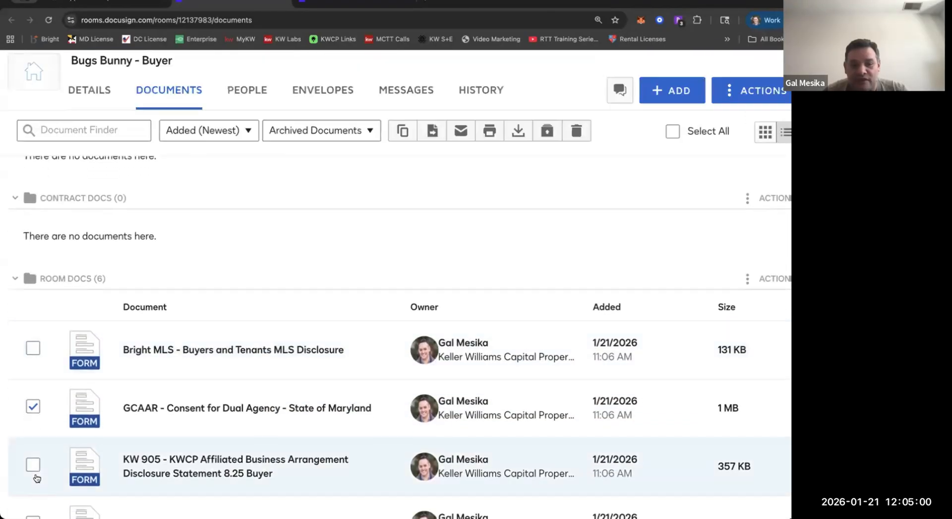
pyautogui.click(33, 407)
pyautogui.scroll(-5, 36, 392)
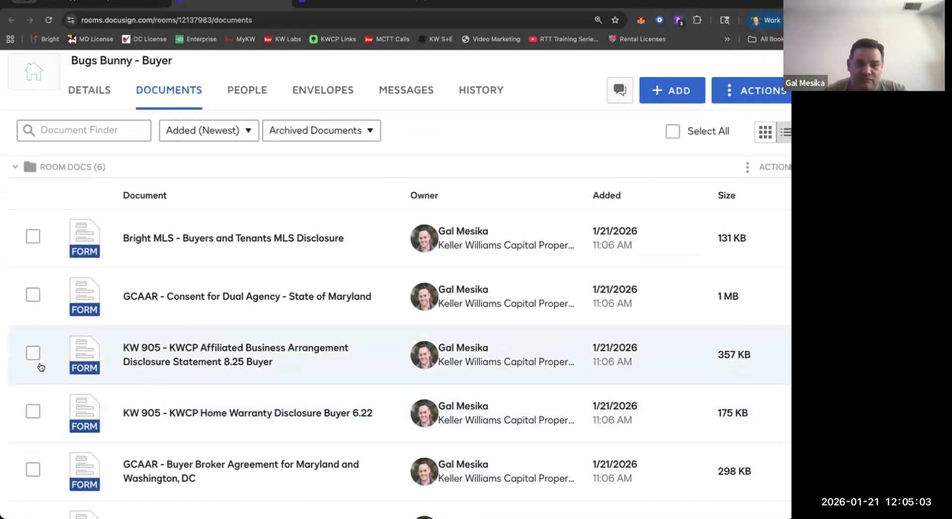
# Filter the room to Active Documents and review the files in Buyer Docs, Contract Docs and Room Docs.
pyautogui.scroll(5, 41, 367)
pyautogui.click(300, 218)
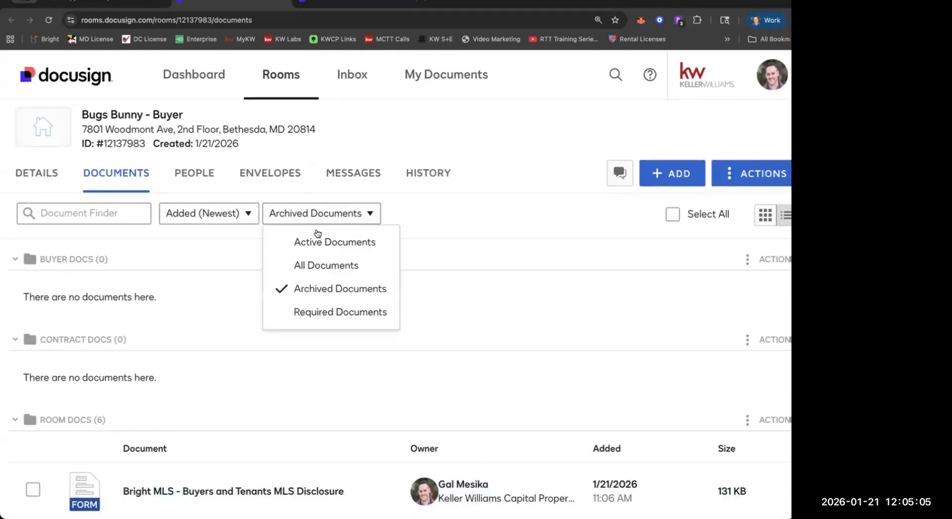
pyautogui.click(323, 243)
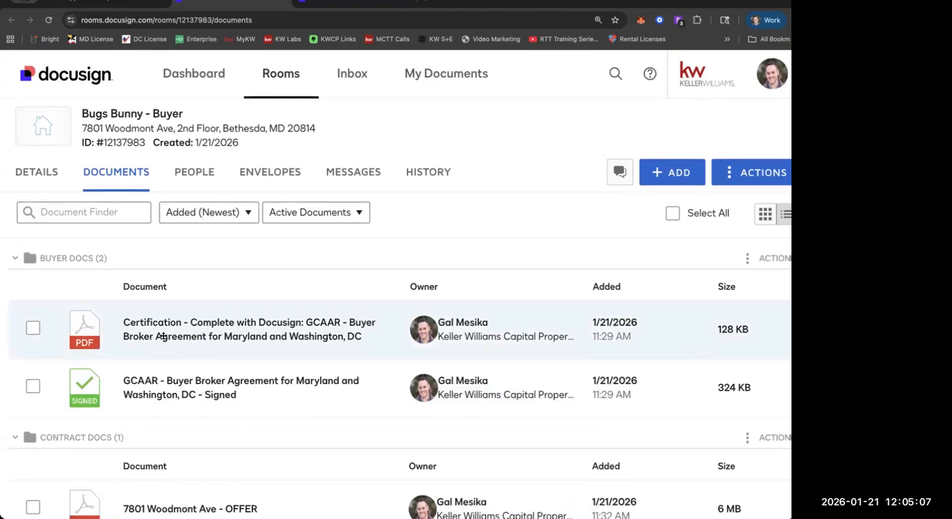
pyautogui.scroll(-5, 162, 333)
pyautogui.scroll(5, 164, 336)
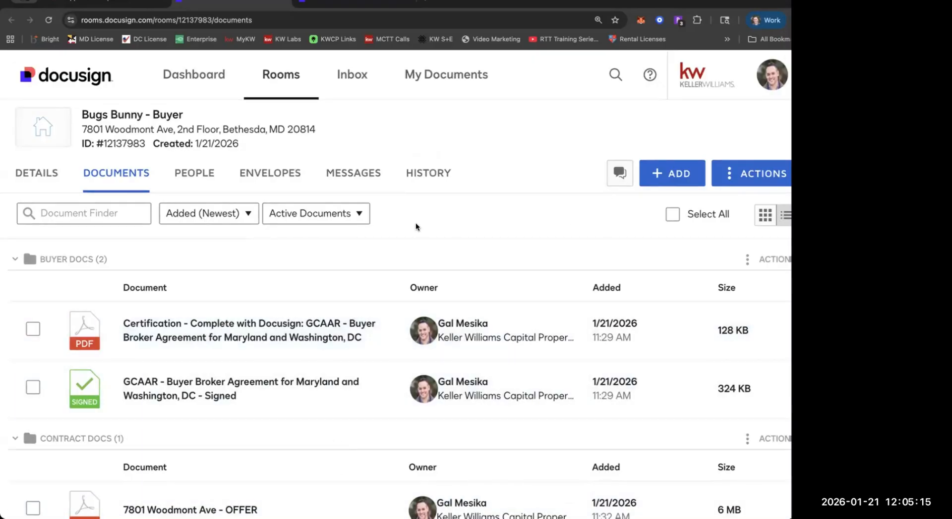
pyautogui.scroll(-3, 247, 250)
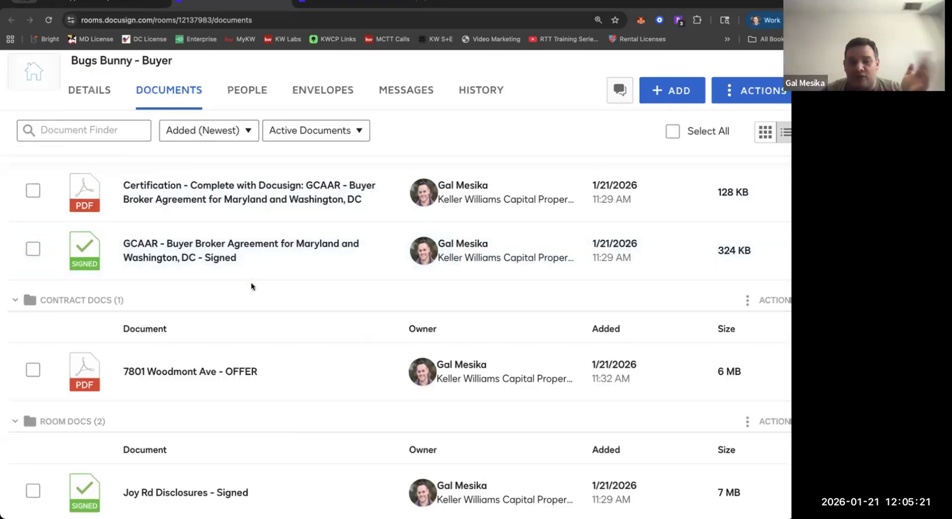
pyautogui.scroll(-1, 251, 283)
pyautogui.scroll(-3, 251, 286)
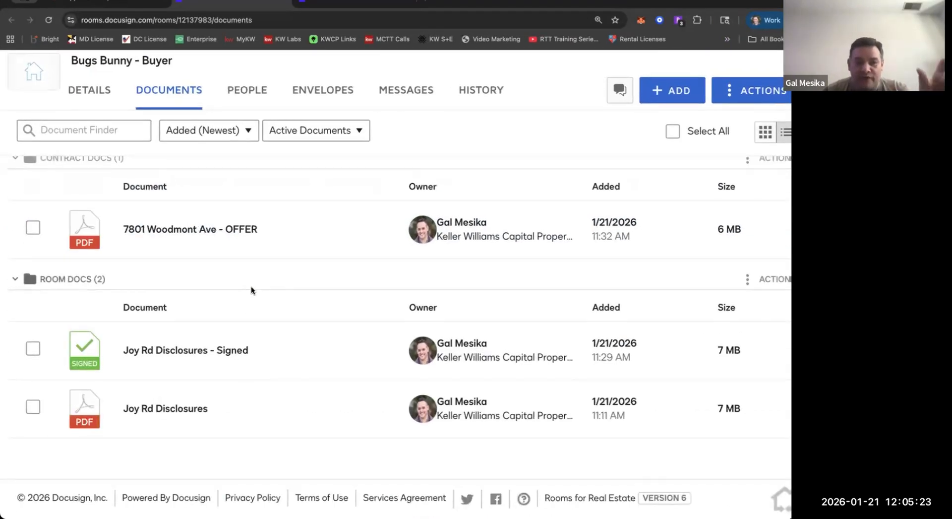
# Change the room's document filter to All Documents.
pyautogui.scroll(2, 251, 286)
pyautogui.click(316, 130)
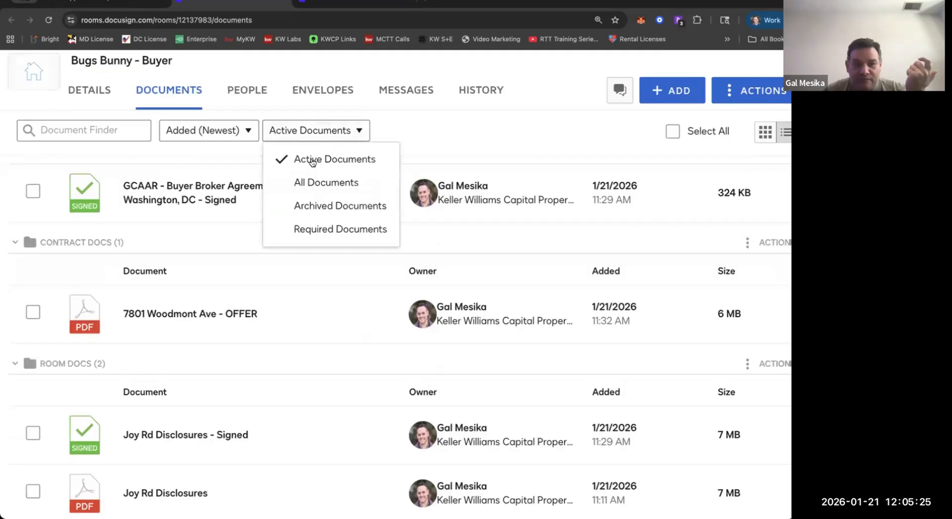
pyautogui.click(321, 183)
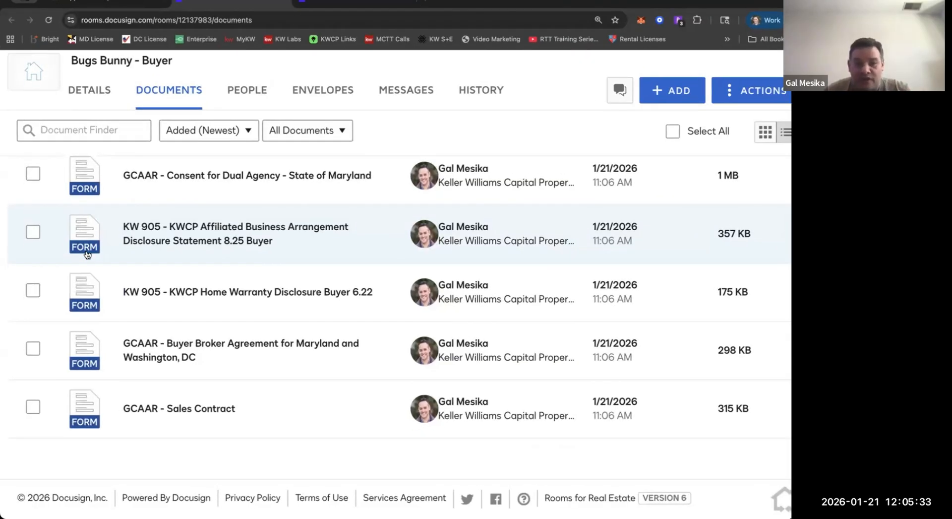
# Open the KW 905 - KWCP Affiliated Business Arrangement Disclosure Statement 8.25 Buyer form, review its pages and signature lines, and save and close it.
pyautogui.click(87, 249)
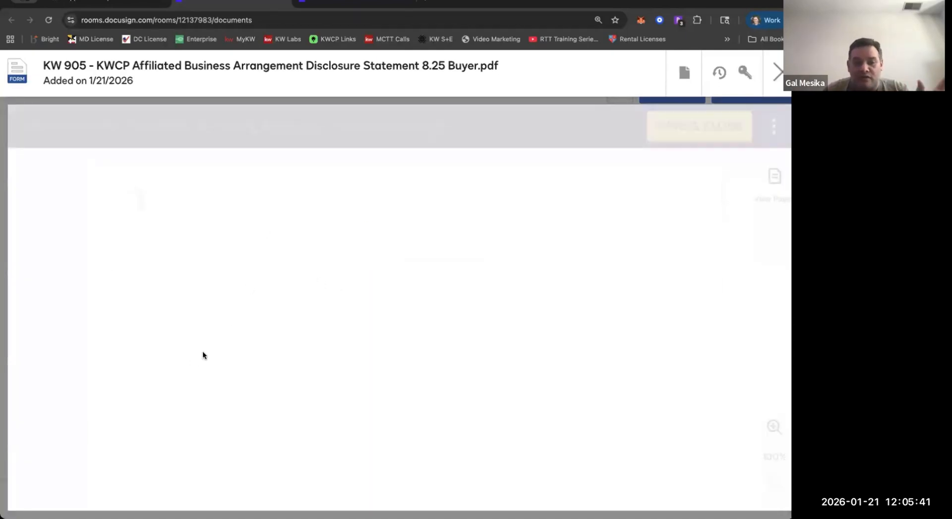
pyautogui.scroll(-5, 149, 350)
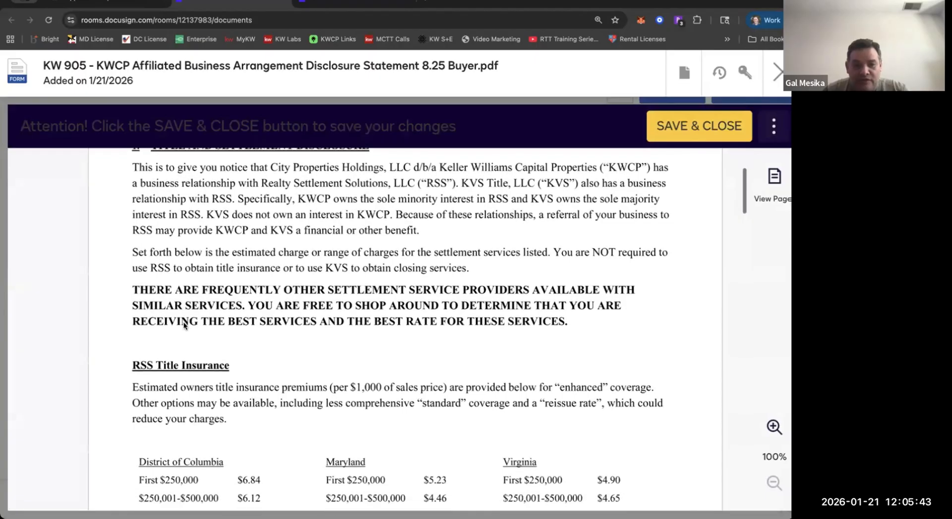
pyautogui.scroll(-15, 183, 322)
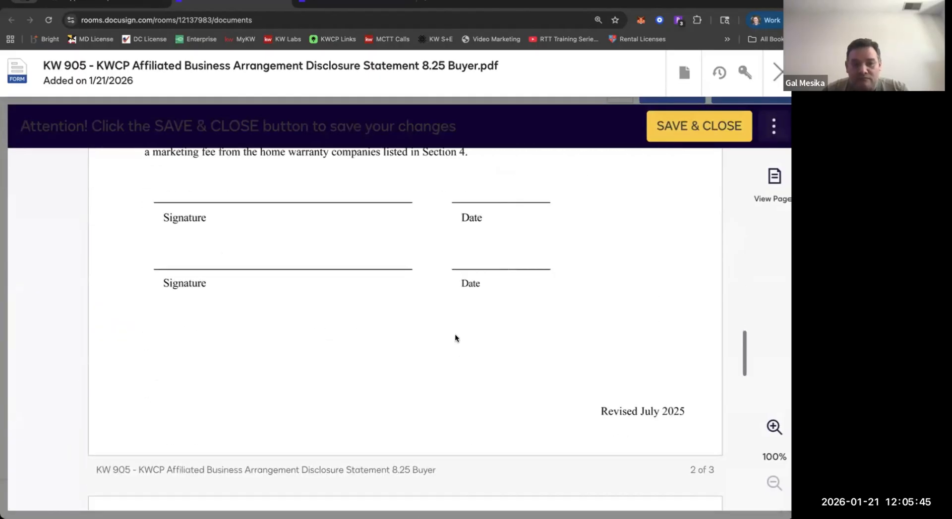
pyautogui.scroll(15, 455, 334)
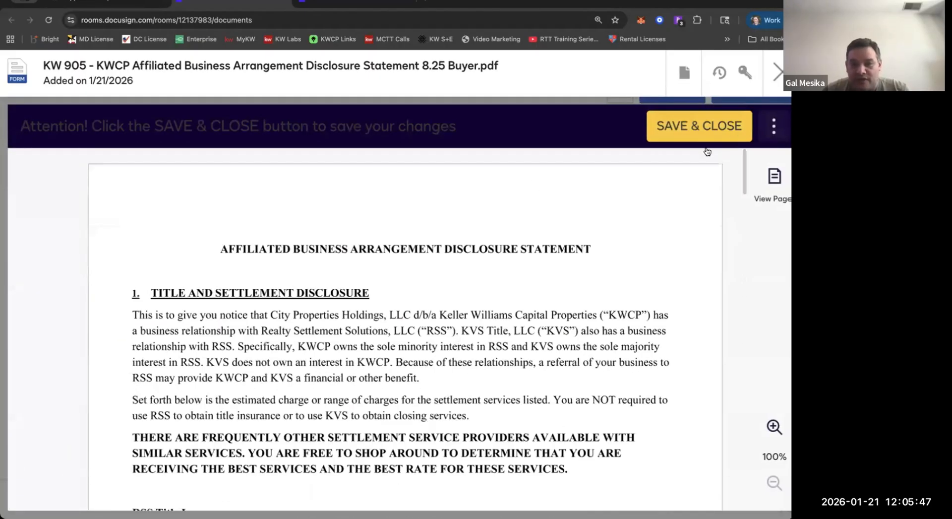
pyautogui.click(685, 135)
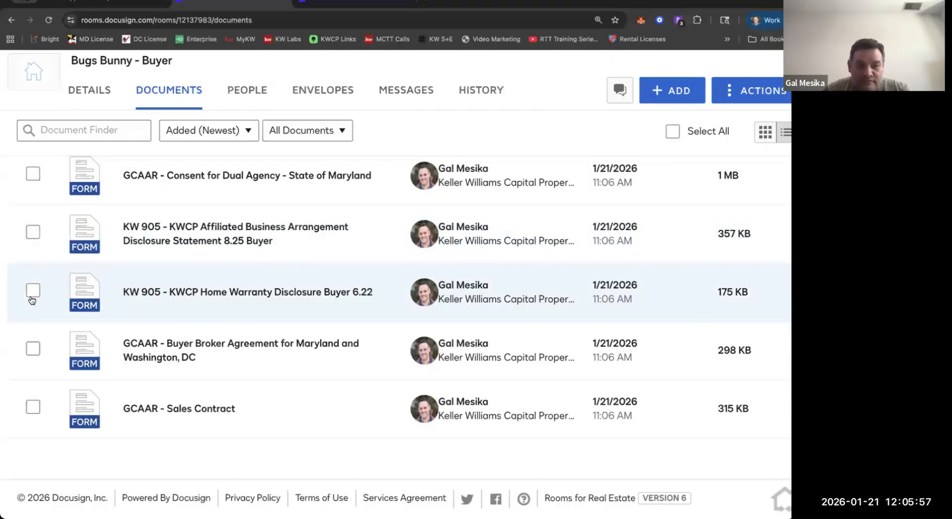
# Open the GCAAR - Buyer Broker Agreement for Maryland and Washington, DC form and examine its first-page fields.
pyautogui.click(32, 349)
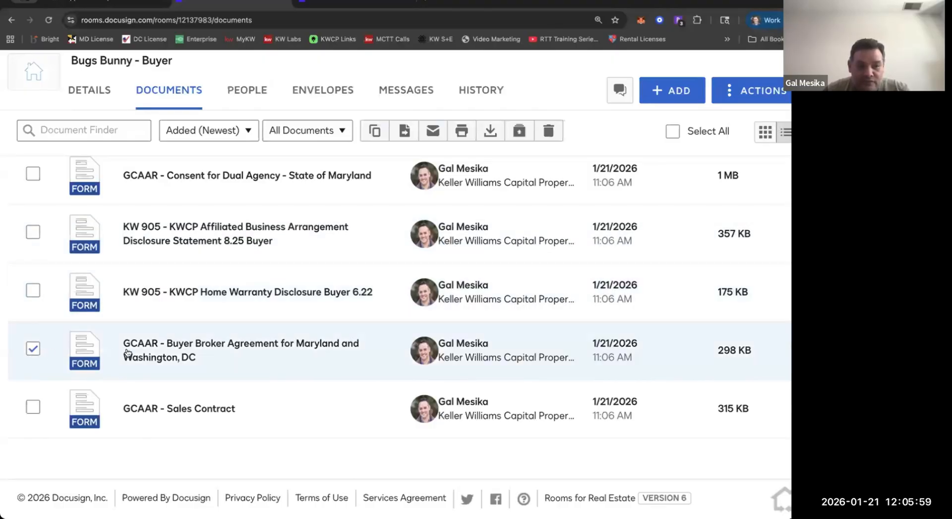
pyautogui.click(128, 352)
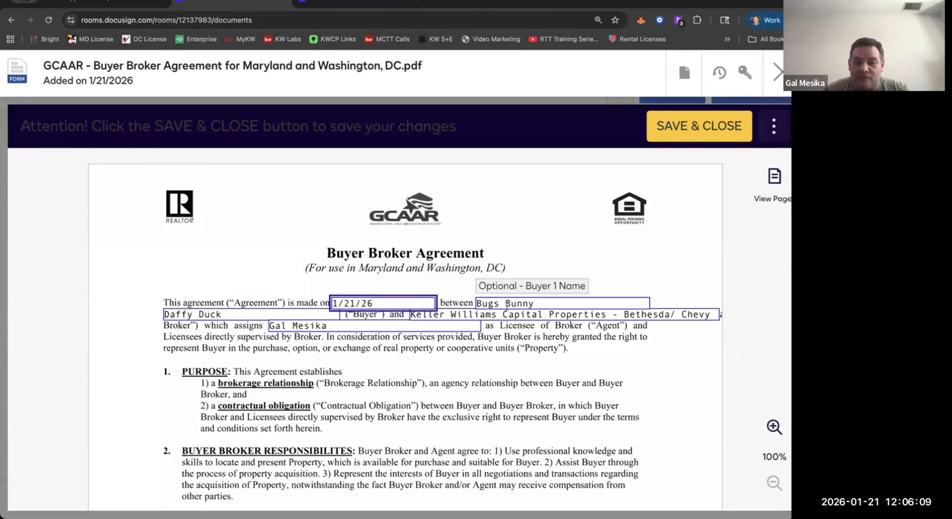
pyautogui.scroll(-3, 388, 342)
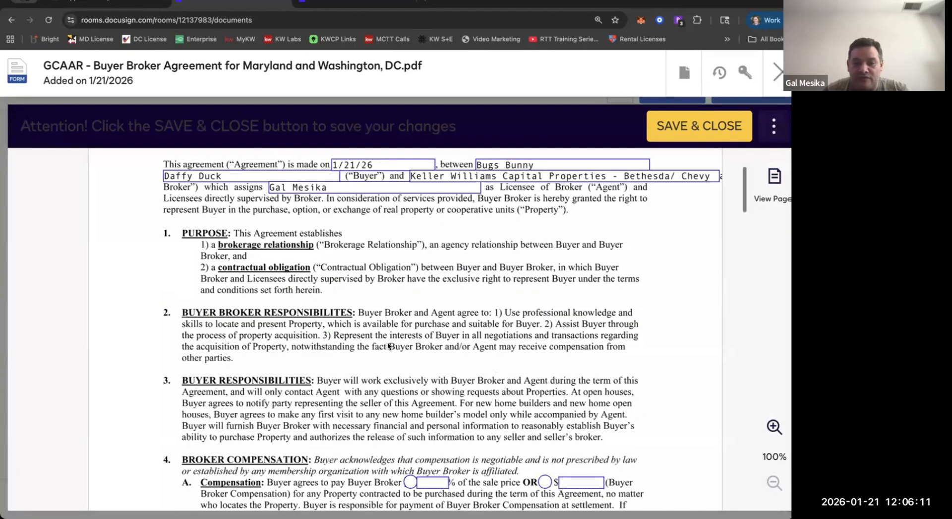
pyautogui.scroll(-10, 388, 341)
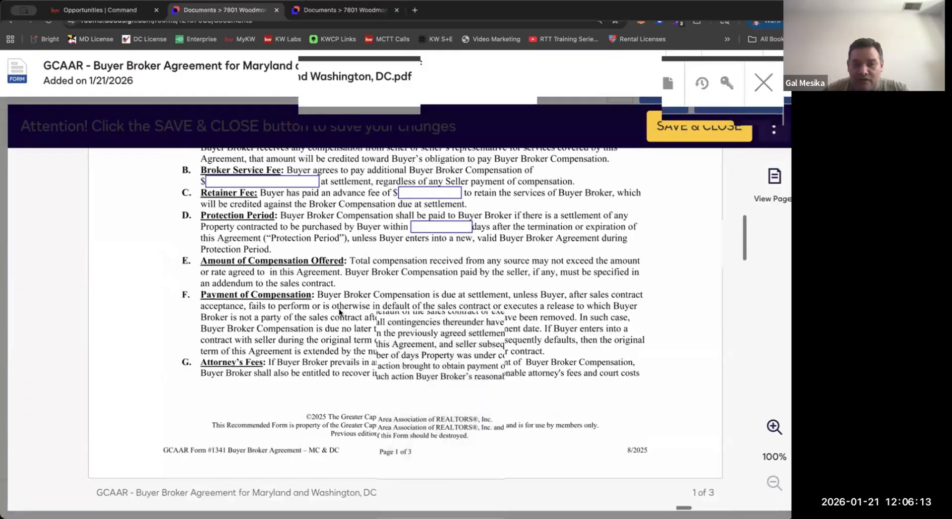
# Choose the percentage-of-sale-price option for the buyer broker compensation in section 4A.
pyautogui.scroll(4, 338, 308)
pyautogui.click(401, 280)
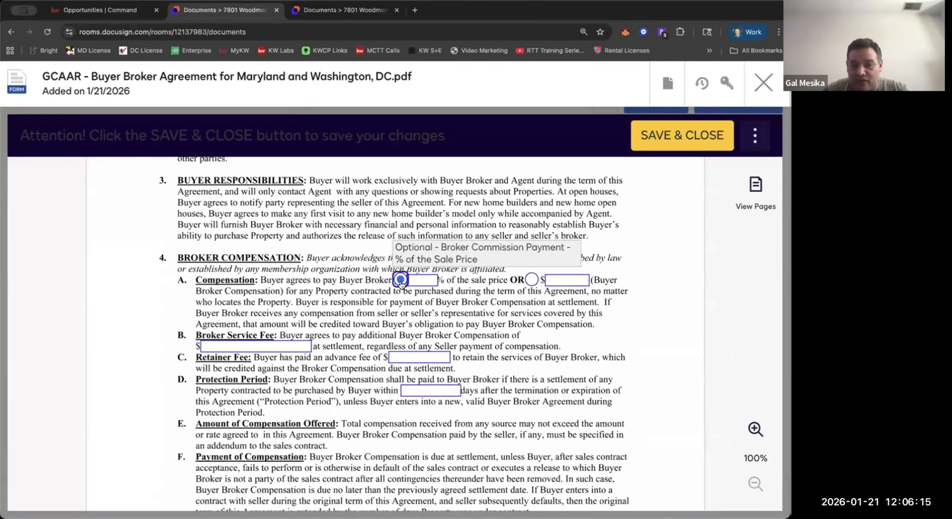
pyautogui.click(401, 280)
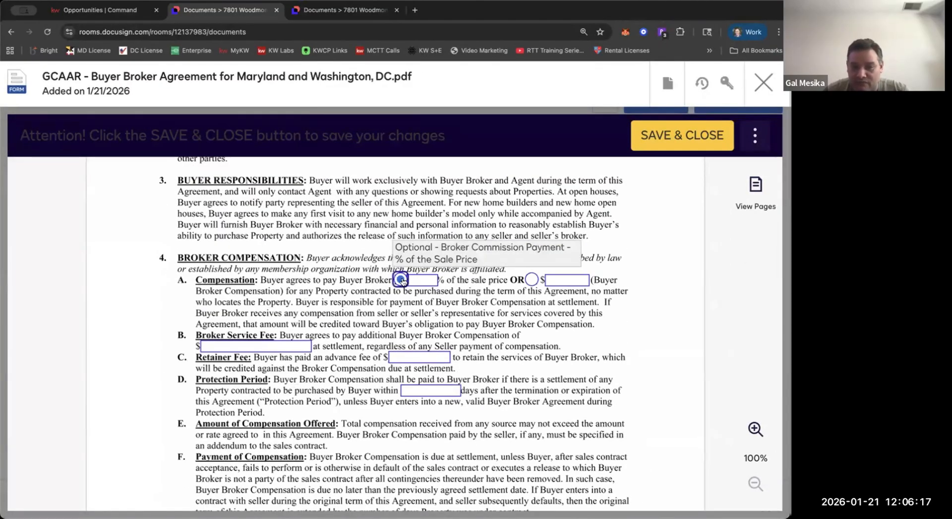
# Examine the broker compensation fields in section 4 and the termination notice field in section 6 of the Buyer Broker Agreement form.
pyautogui.click(420, 280)
pyautogui.click(571, 278)
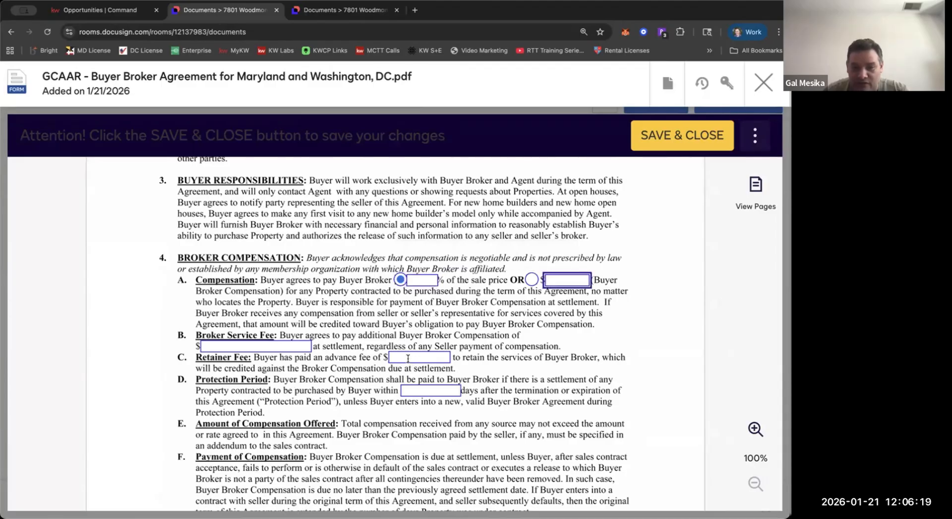
pyautogui.scroll(-10, 408, 358)
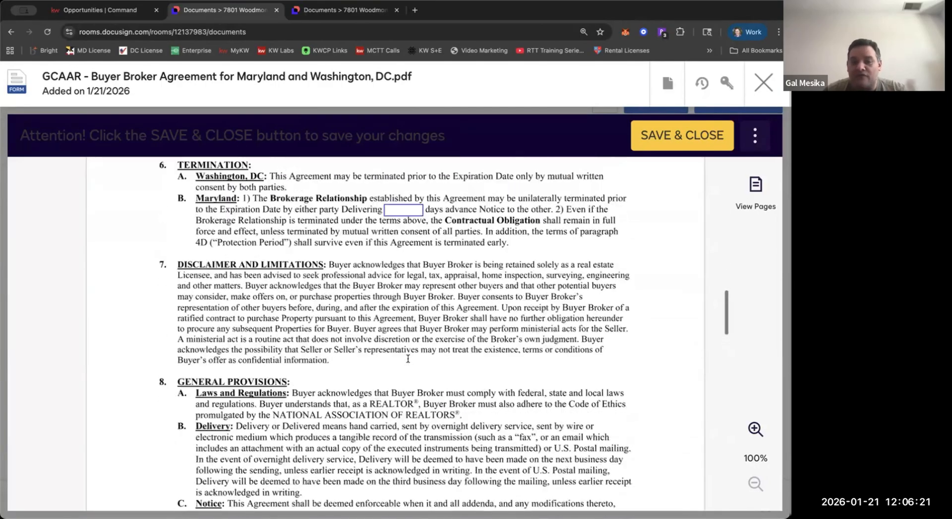
pyautogui.scroll(10, 408, 358)
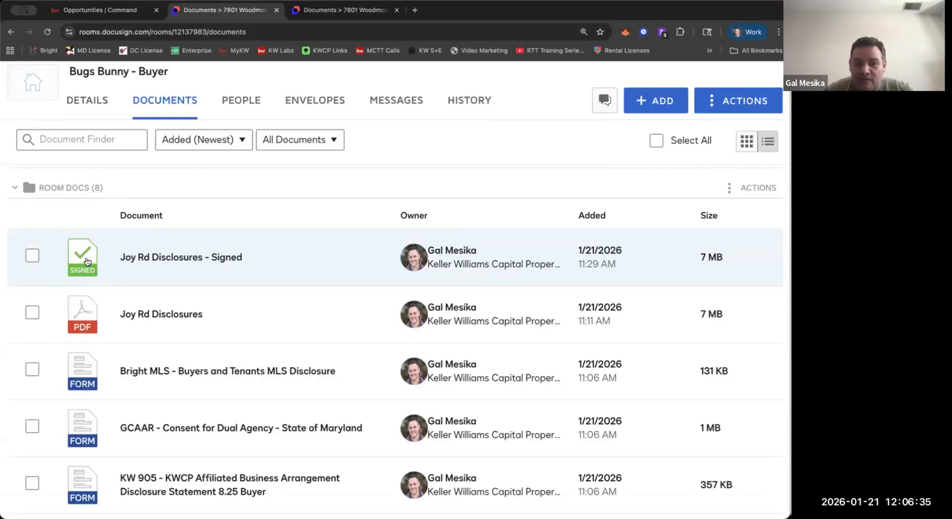
# Find the unsigned GCAAR - Buyer Broker Agreement for Maryland and Washington, DC form in Room Docs, open it and close it.
pyautogui.scroll(3, 86, 262)
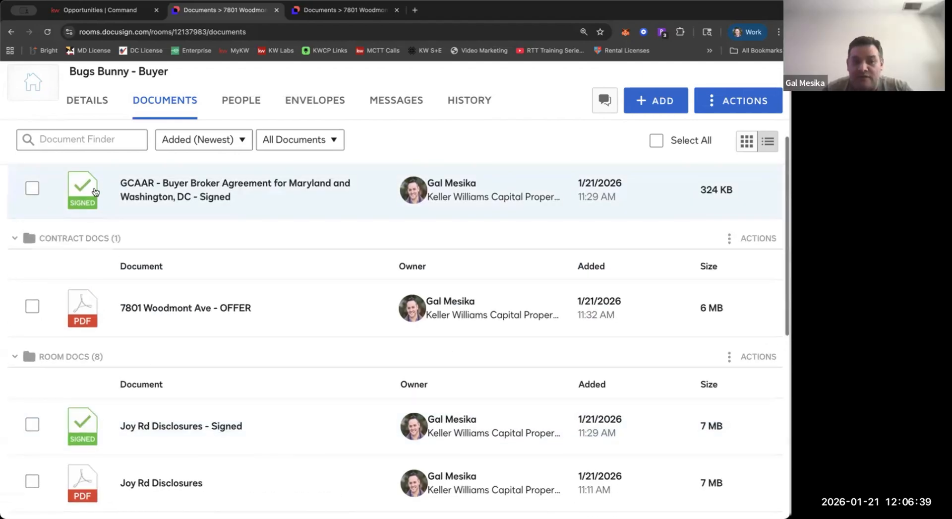
pyautogui.scroll(-10, 63, 359)
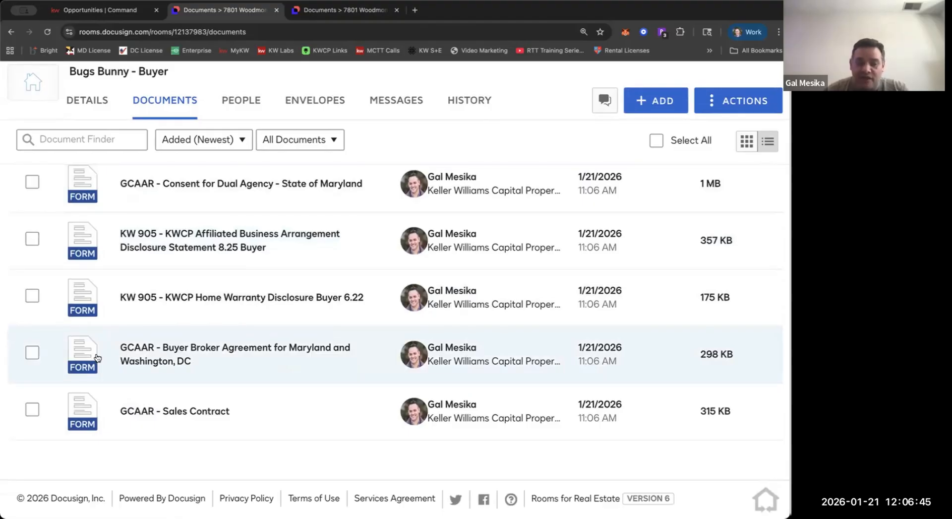
pyautogui.click(98, 356)
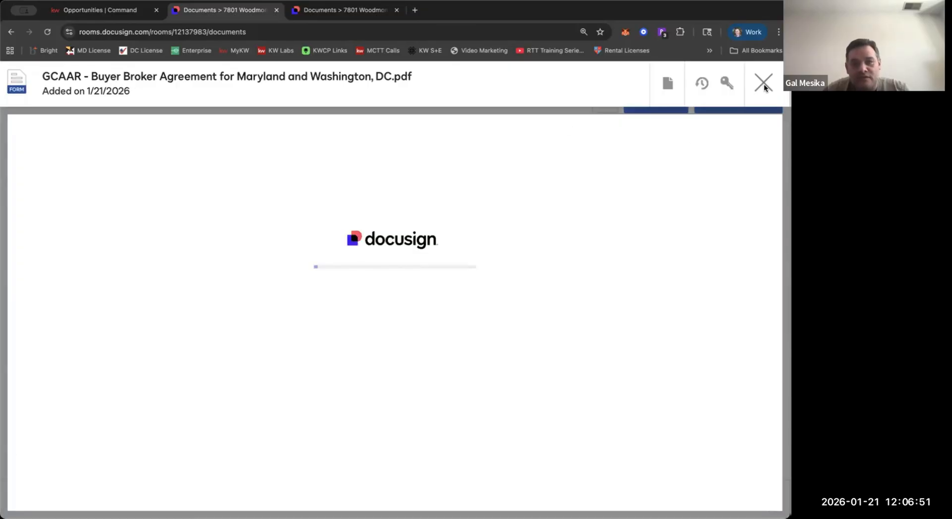
pyautogui.click(764, 83)
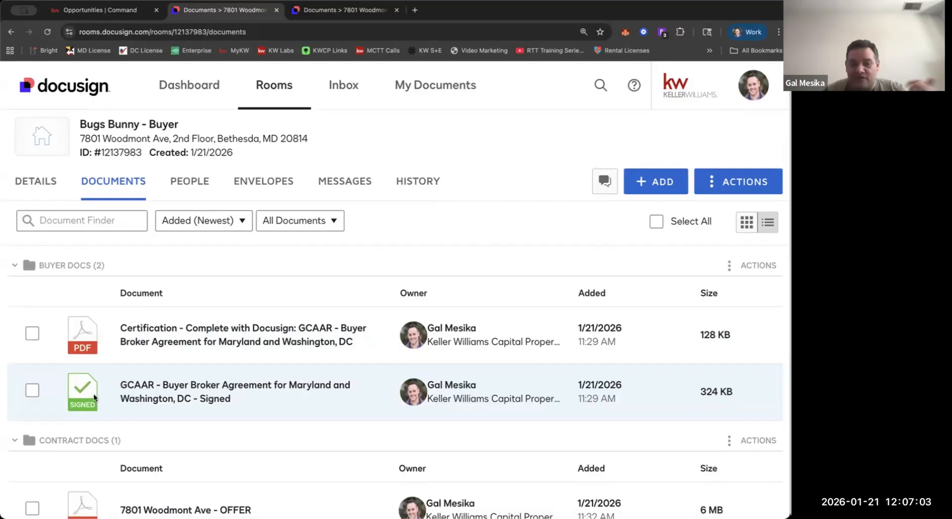
# Open the signed GCAAR - Buyer Broker Agreement in Buyer Docs, review its party details, compensation section and general provisions, and close it.
pyautogui.click(147, 386)
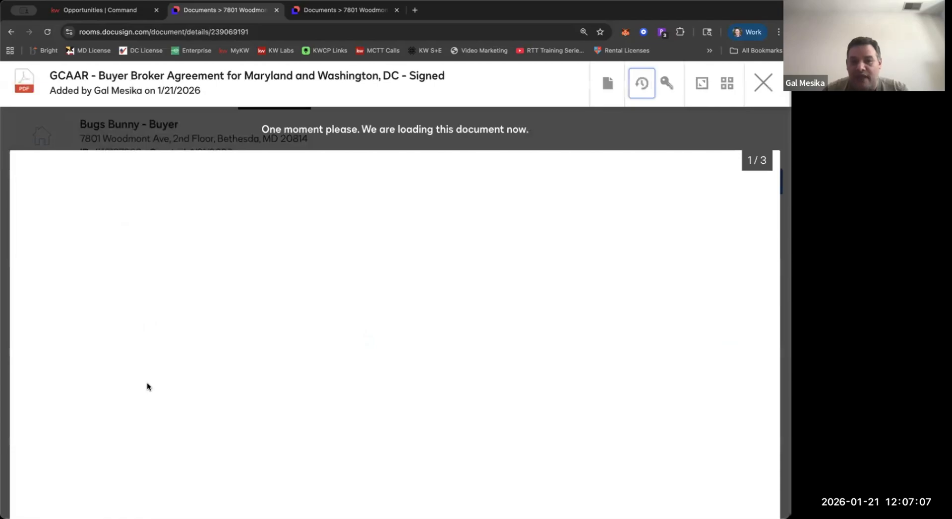
pyautogui.click(365, 309)
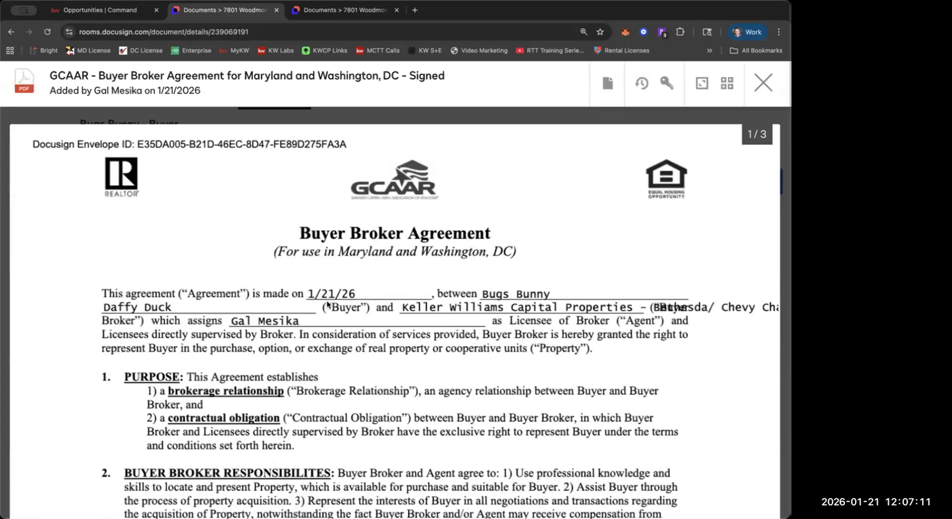
pyautogui.scroll(-3, 328, 308)
pyautogui.scroll(-1, 327, 307)
pyautogui.scroll(5, 327, 307)
pyautogui.scroll(-15, 443, 219)
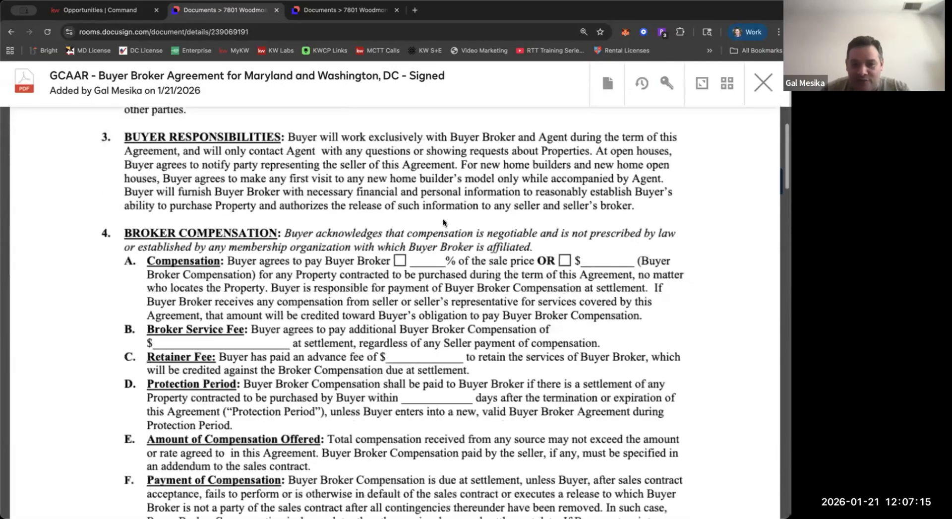
pyautogui.scroll(5, 443, 218)
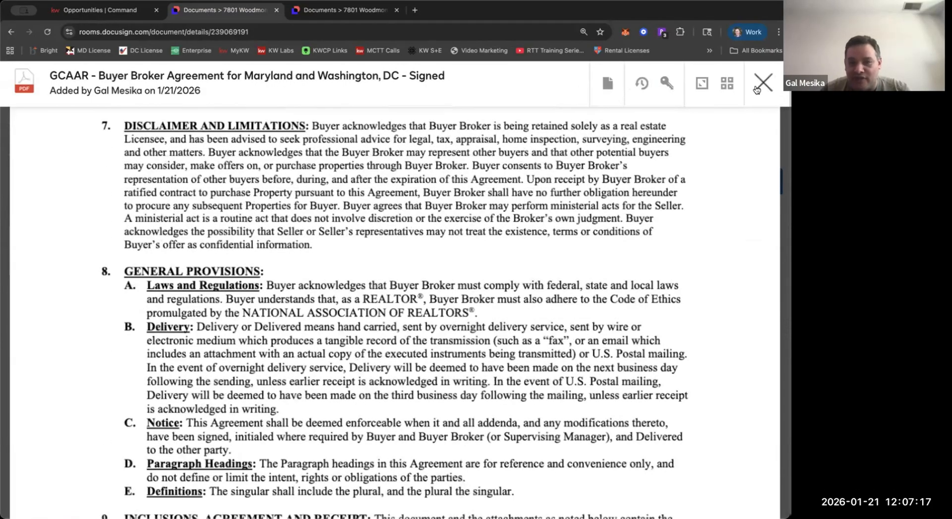
pyautogui.click(763, 83)
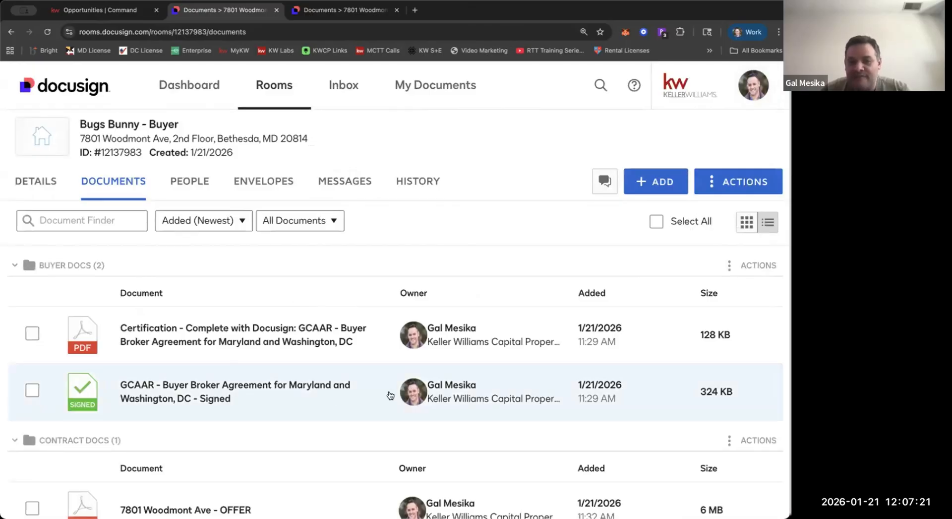
# Look through the Contract Docs and Room Docs folders, and select Joy Rd Disclosures to view its document actions before deselecting it.
pyautogui.scroll(-2, 230, 337)
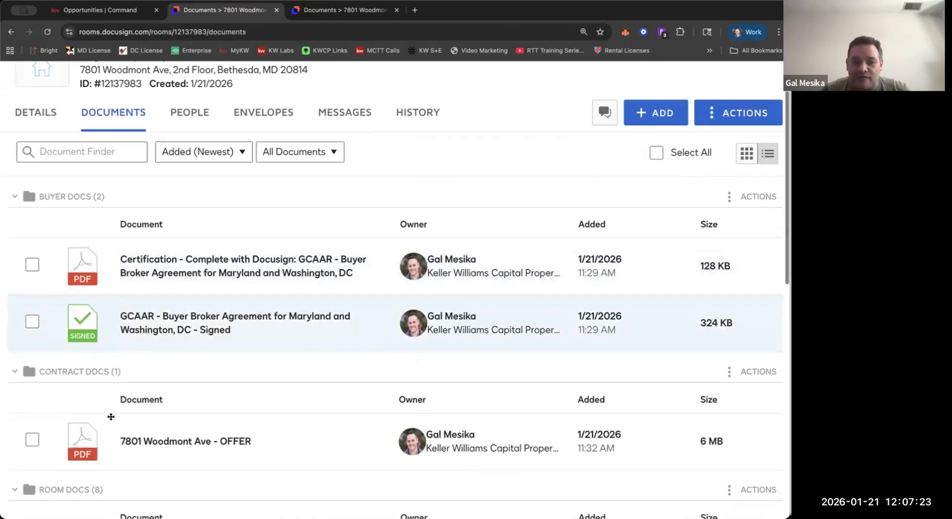
pyautogui.scroll(-3, 126, 441)
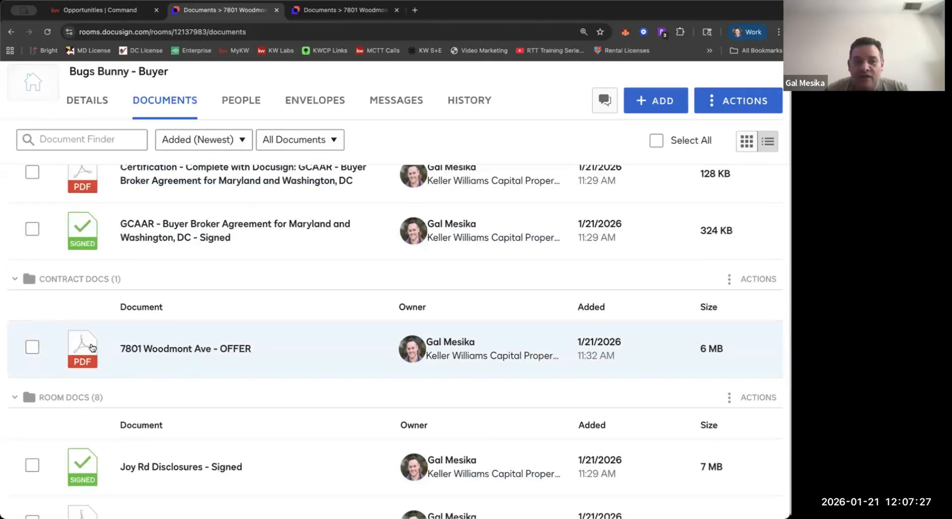
pyautogui.scroll(-1, 91, 346)
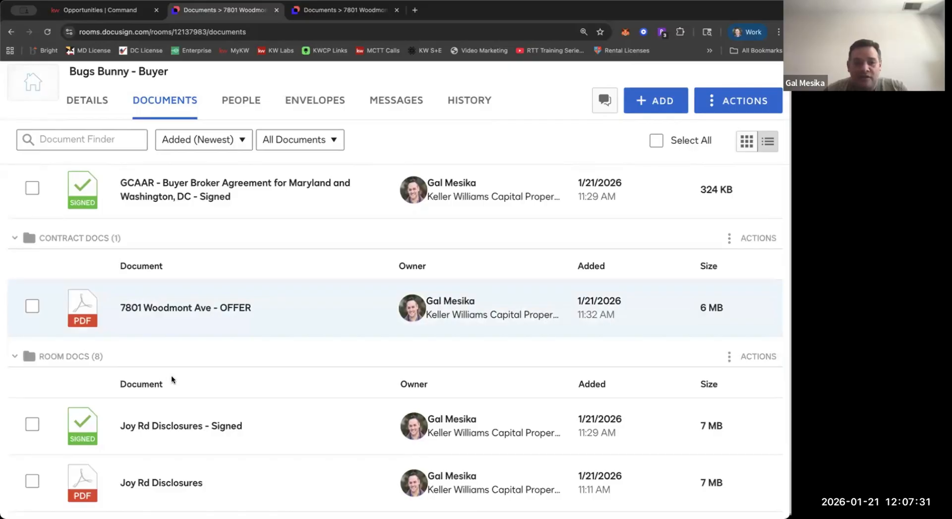
pyautogui.scroll(-1, 165, 425)
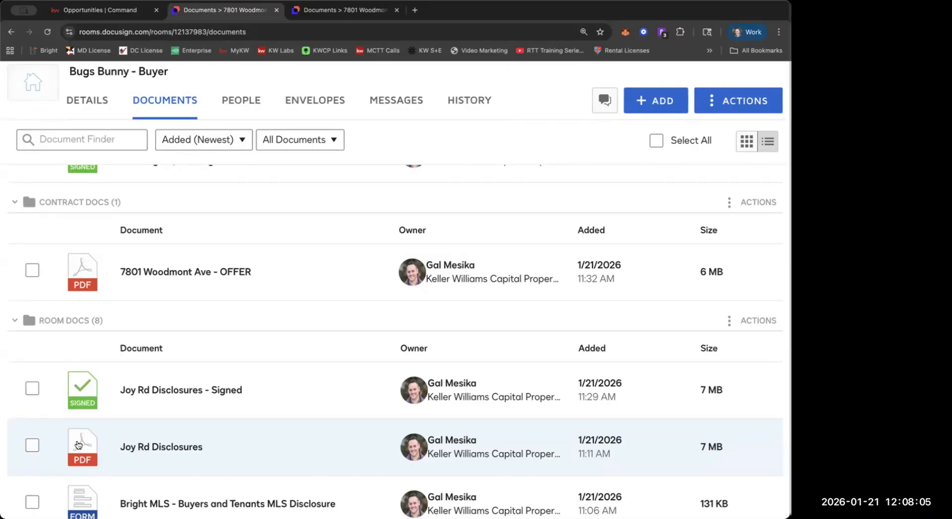
pyautogui.scroll(-3, 77, 444)
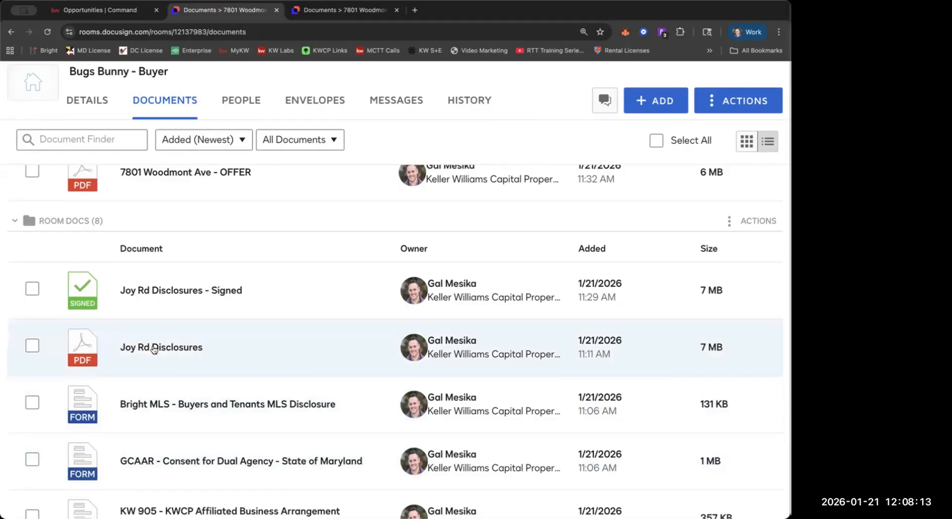
pyautogui.click(33, 346)
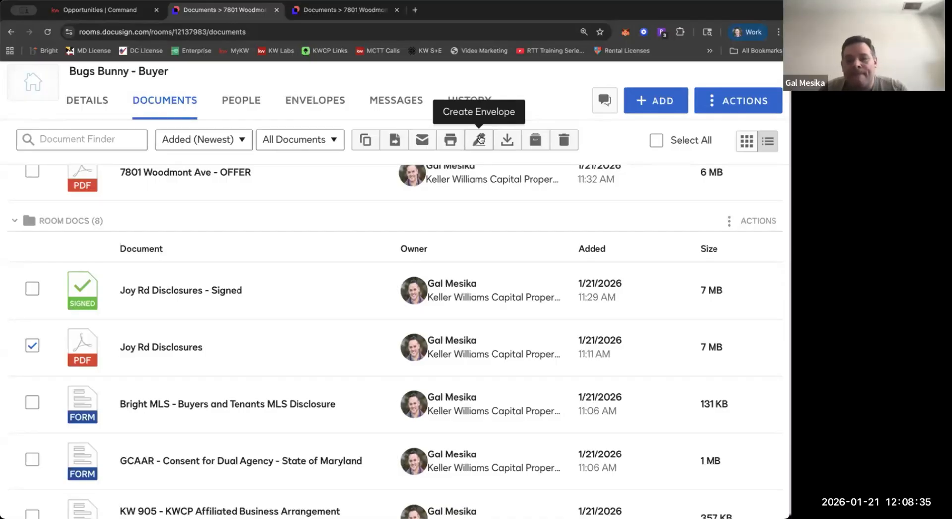
pyautogui.click(32, 345)
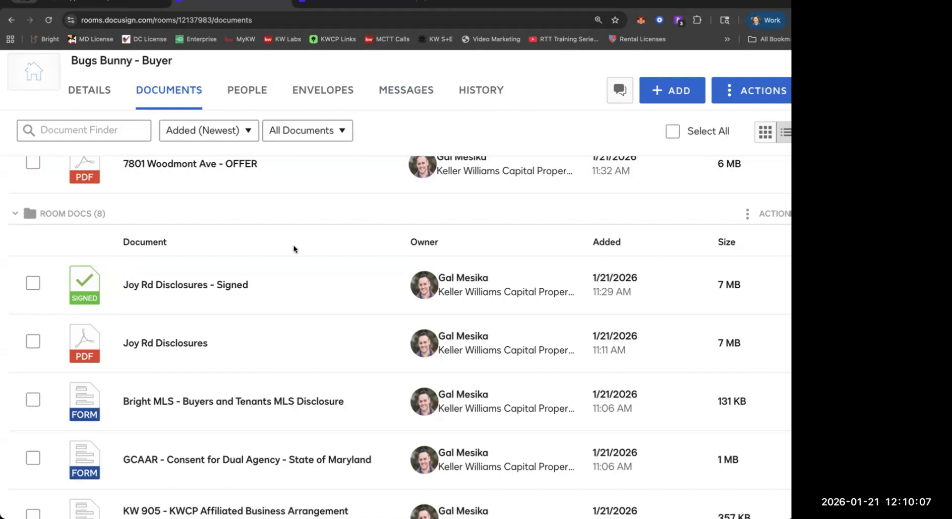
# View the sources available for adding documents to the room, and close the list without choosing one.
pyautogui.scroll(4, 529, 255)
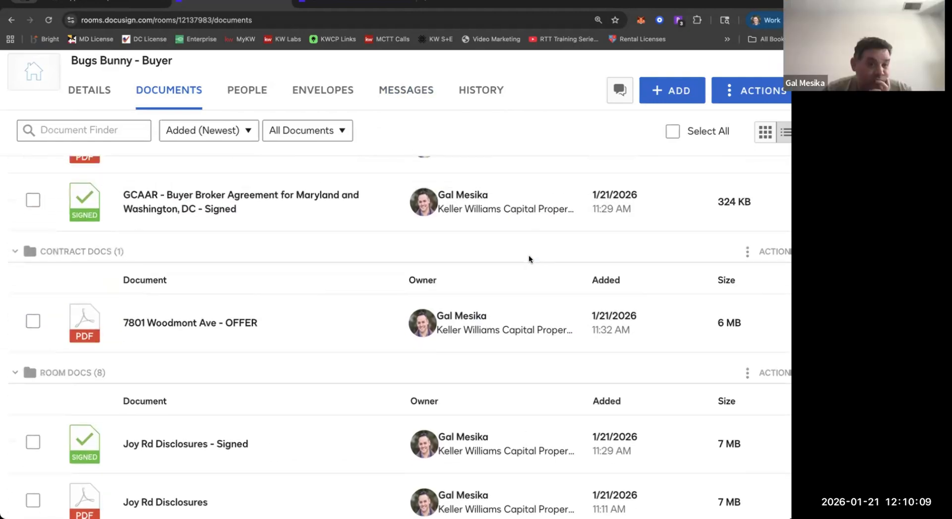
pyautogui.scroll(4, 528, 254)
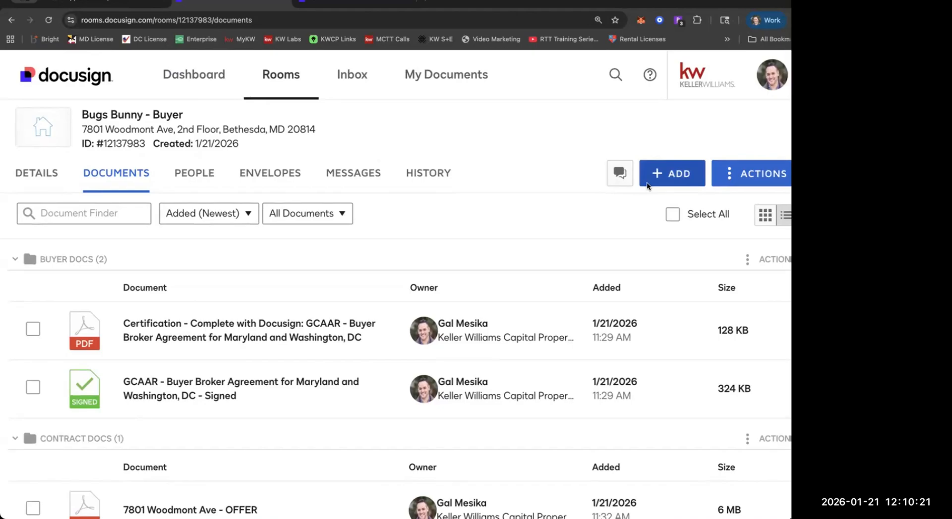
pyautogui.click(647, 183)
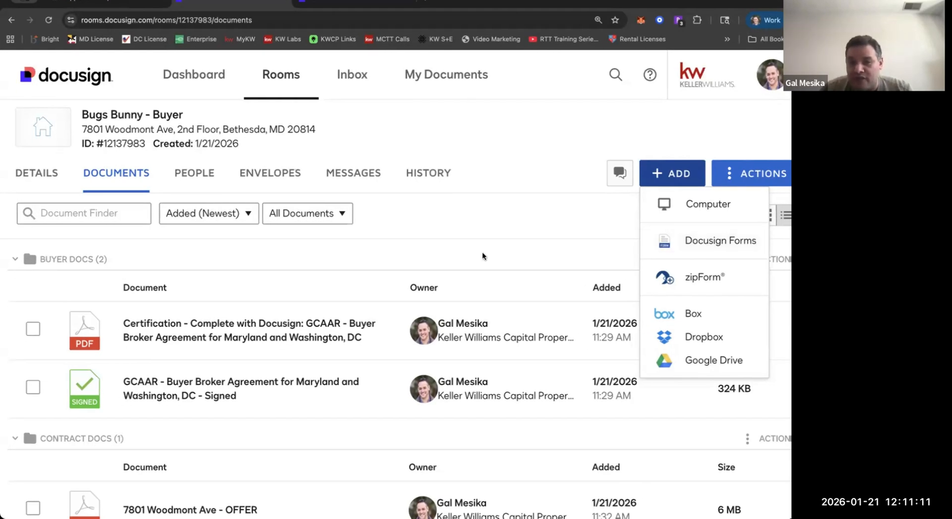
pyautogui.scroll(-2, 483, 251)
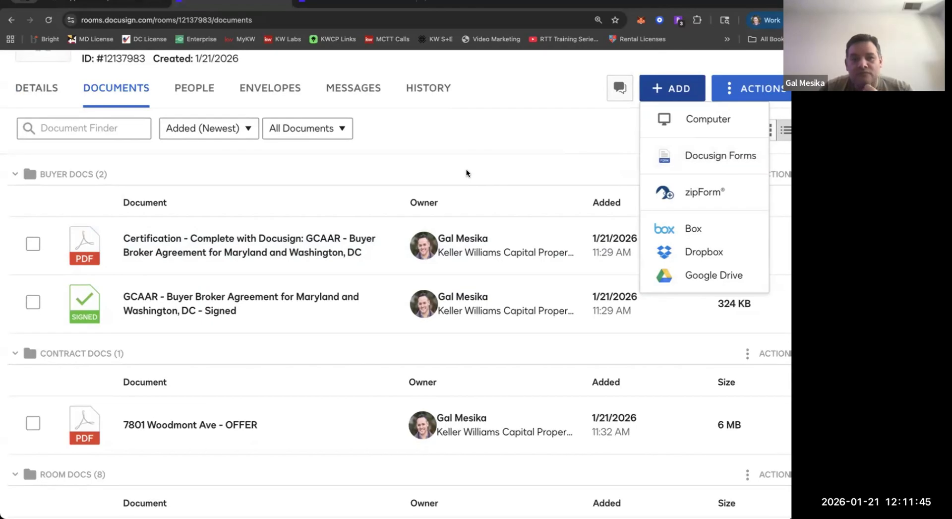
pyautogui.scroll(2, 395, 168)
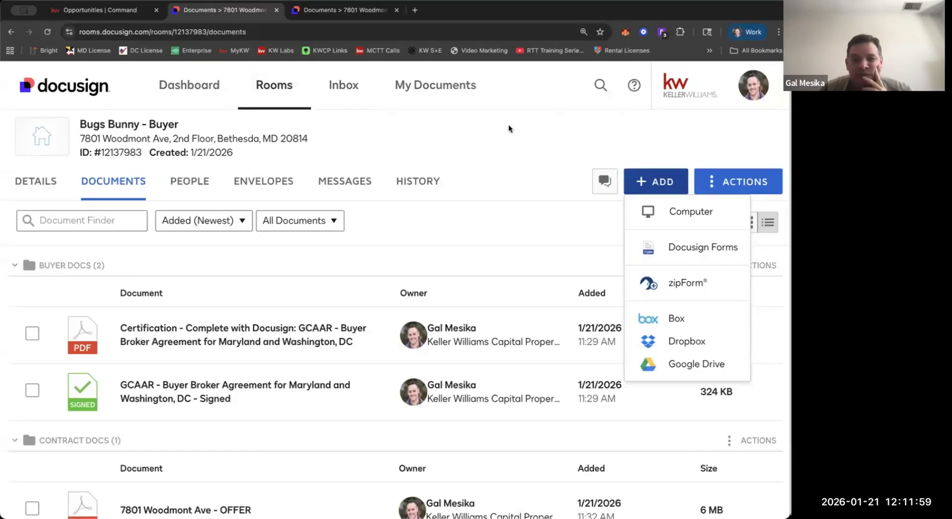
pyautogui.click(510, 129)
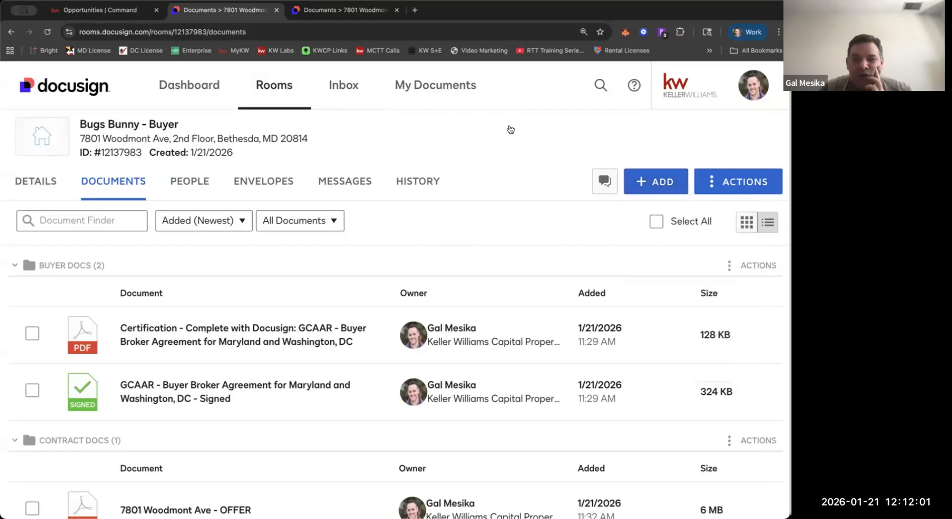